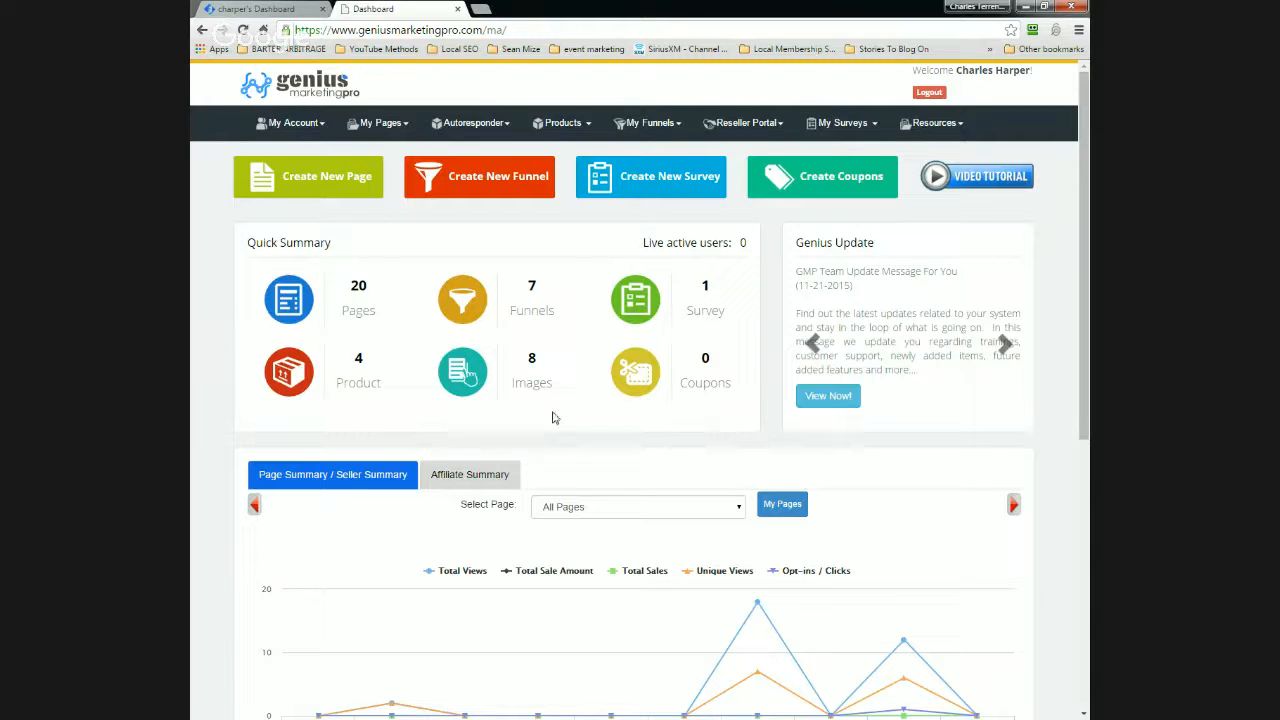
Start adding a new product and name it "Twitter Trraffic Explosion".
click(592, 130)
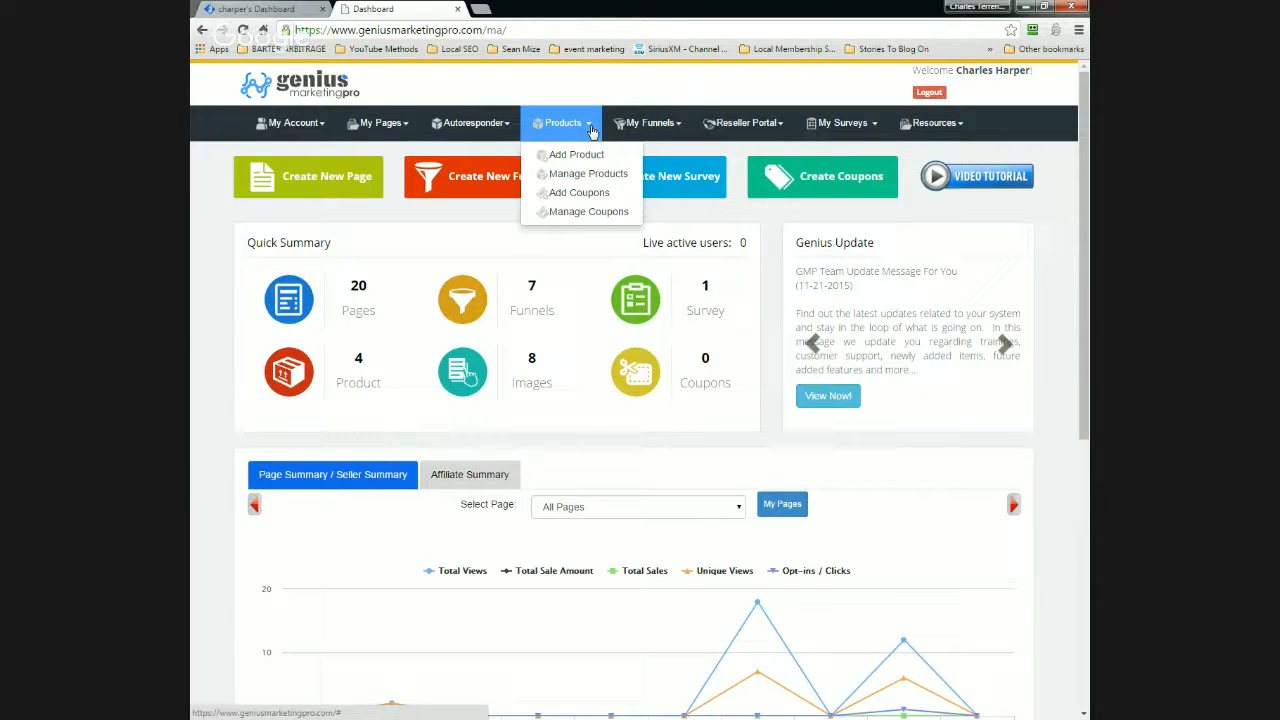
click(580, 155)
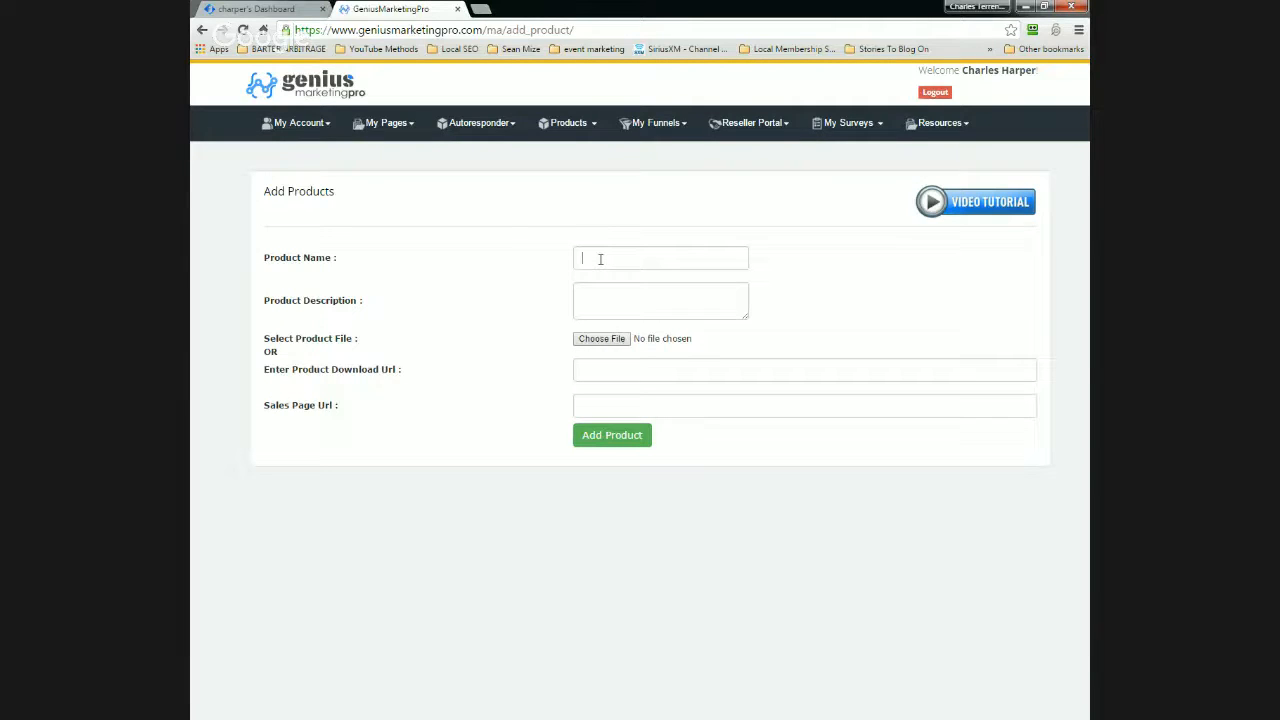
click(600, 259)
text(TWitter)
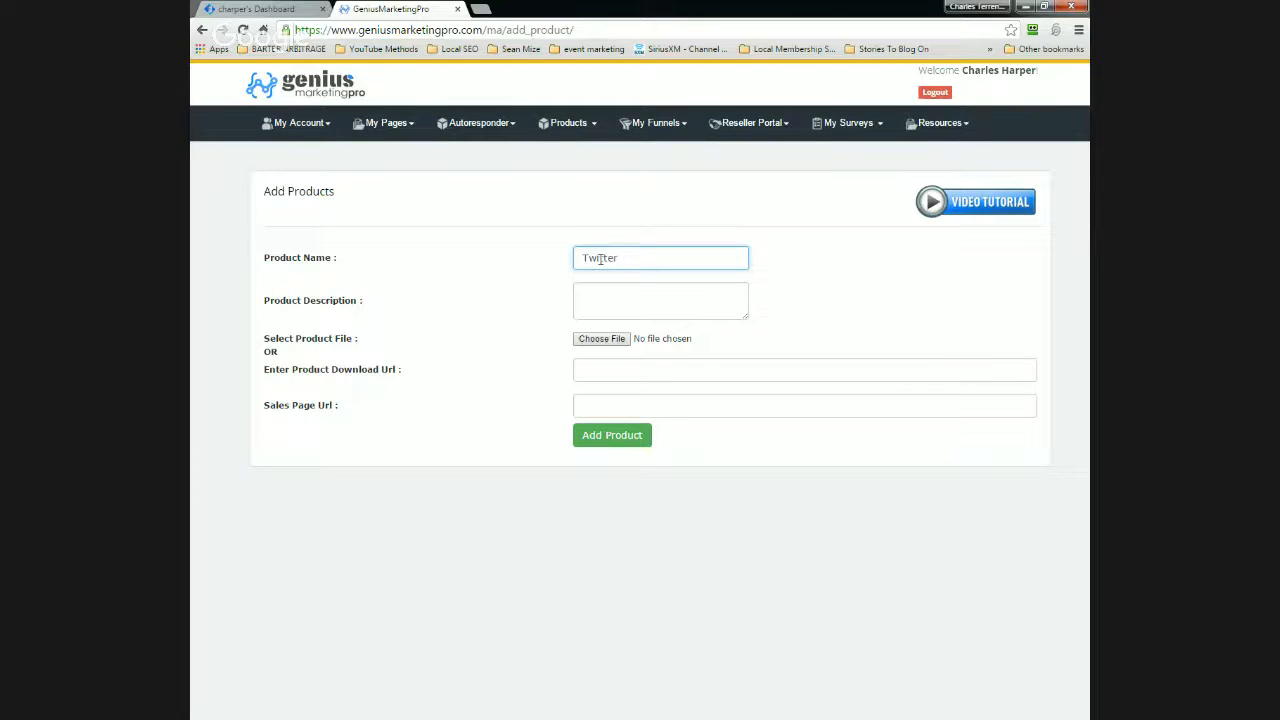
text(rraffic Explosion)
Enter "Traffic from Twitter" as the product description.
click(595, 291)
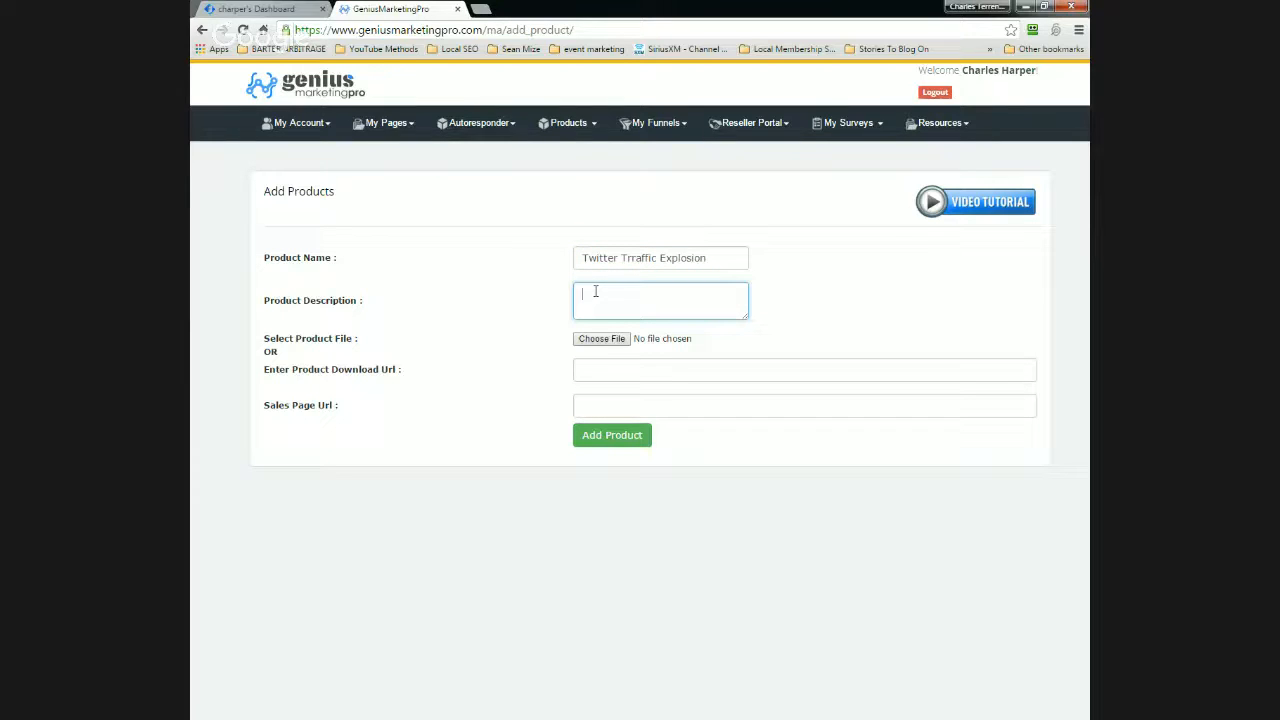
text(Trraffic)
key(BackSpace)
key(BackSpace)
key(BackSpace)
key(BackSpace)
text(fic from)
text(Twitter)
click(659, 369)
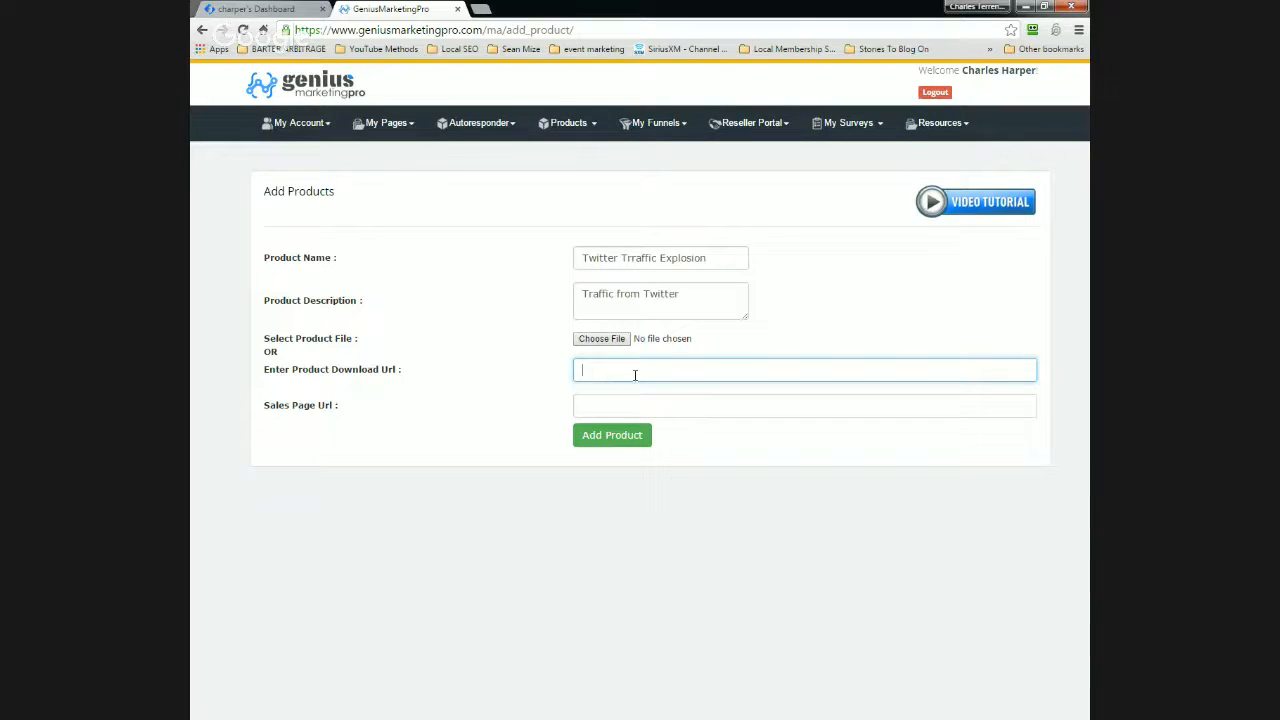
Open page creation in a separate browser tab and create a page from the teal and green hexagon drag-and-drop template with a video.
mouse_move(405, 128)
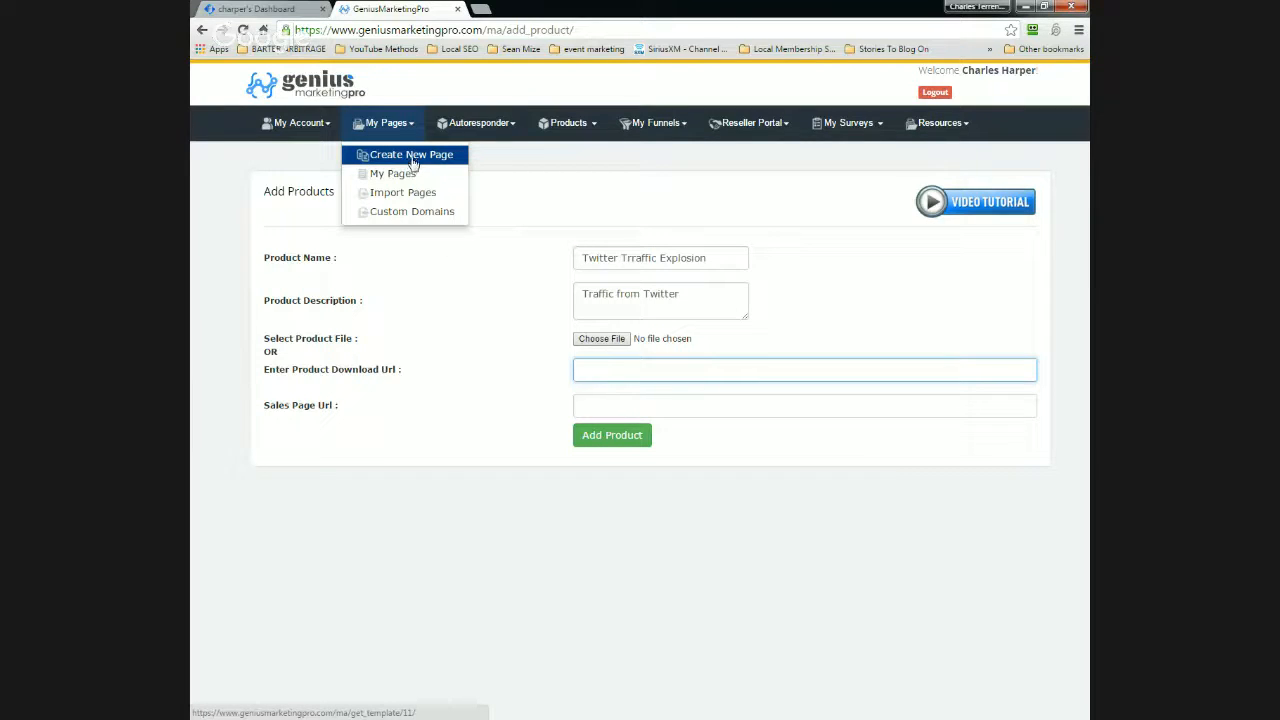
right_click(412, 162)
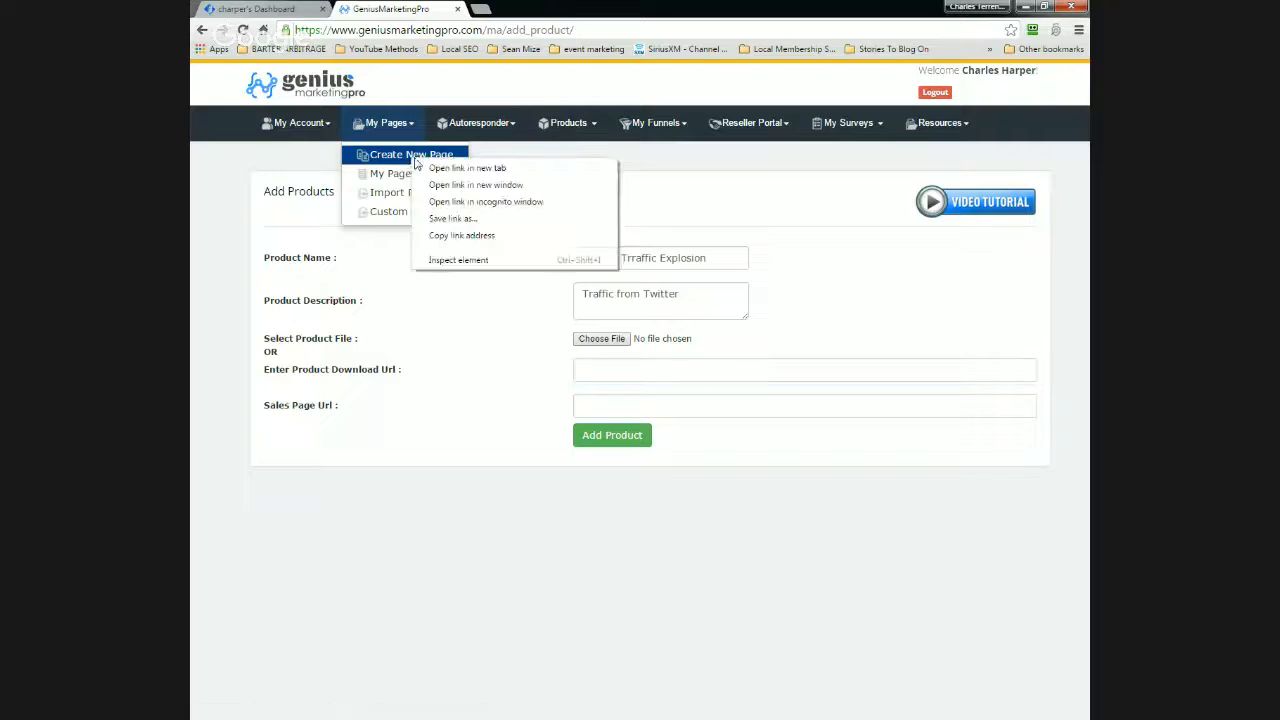
click(469, 169)
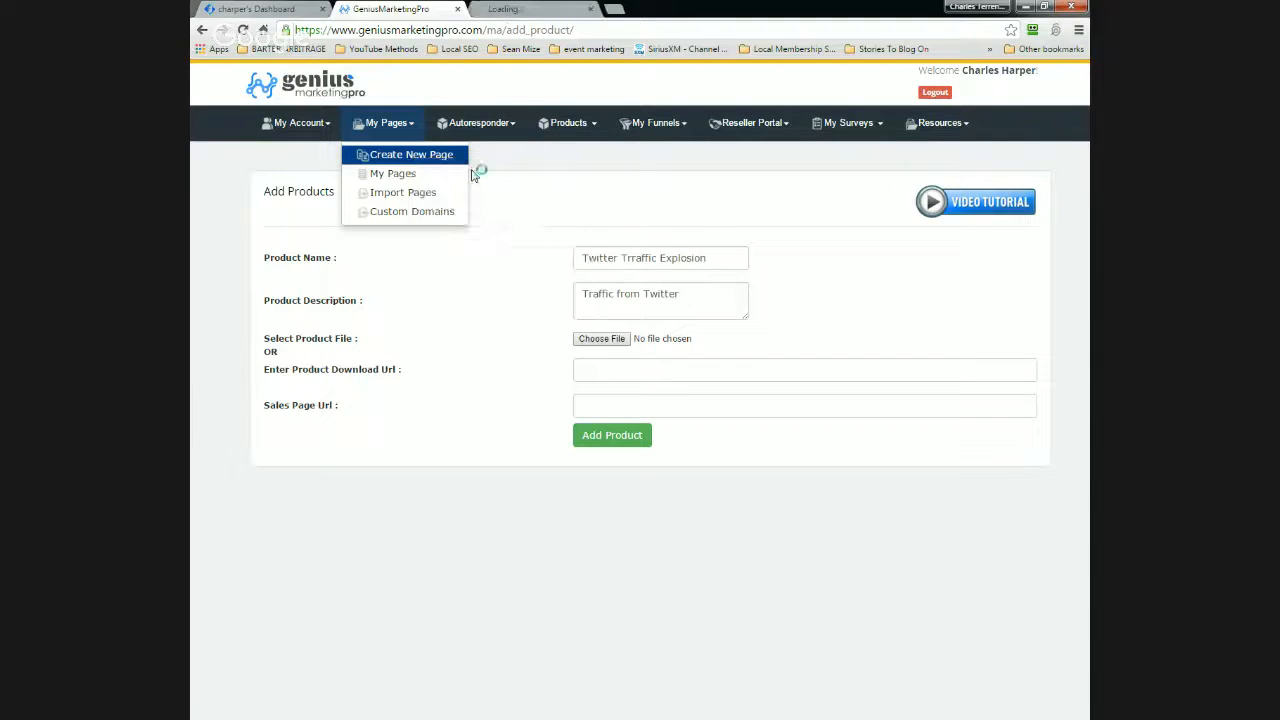
click(527, 8)
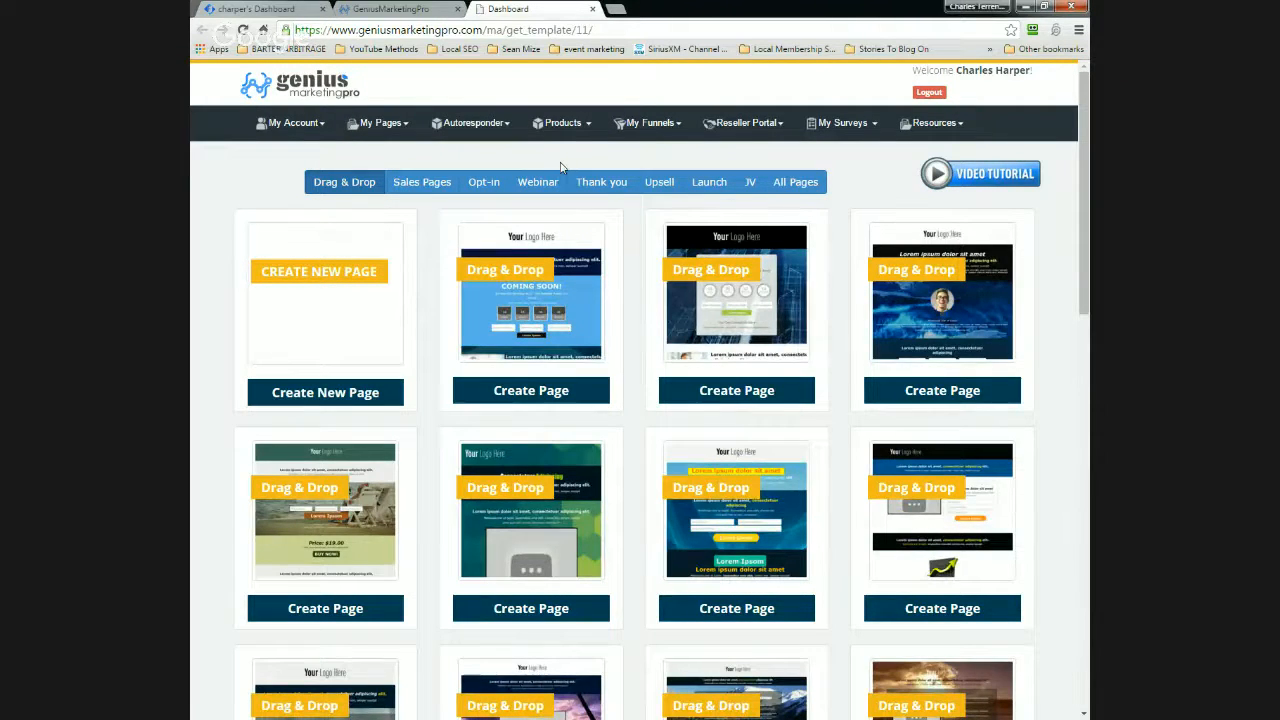
scroll(561, 168, down, 1)
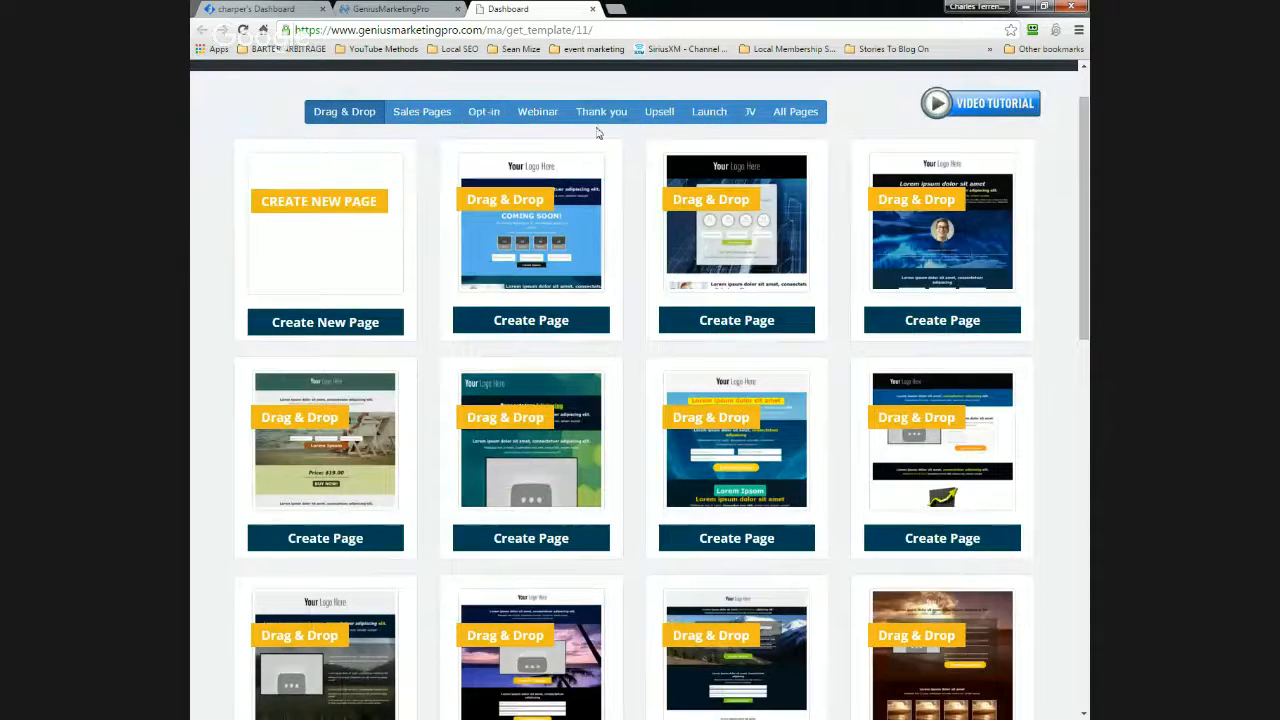
scroll(559, 198, down, 1)
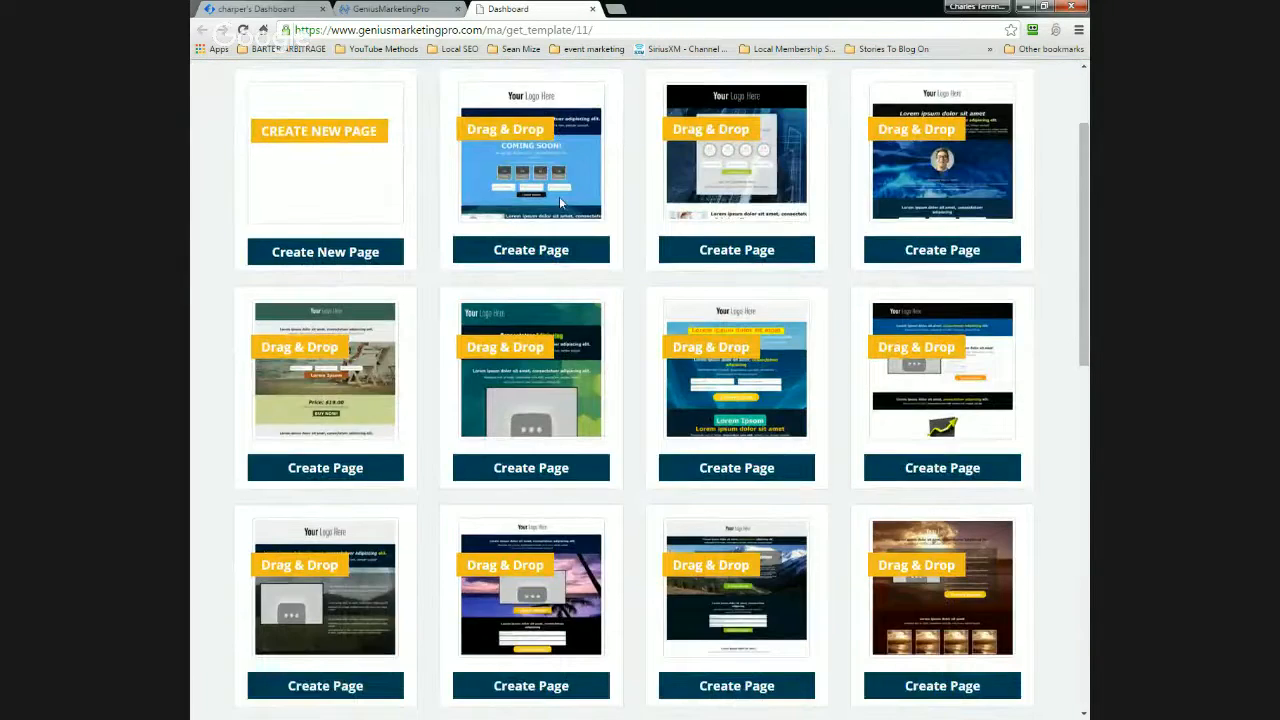
scroll(559, 198, down, 2)
click(531, 333)
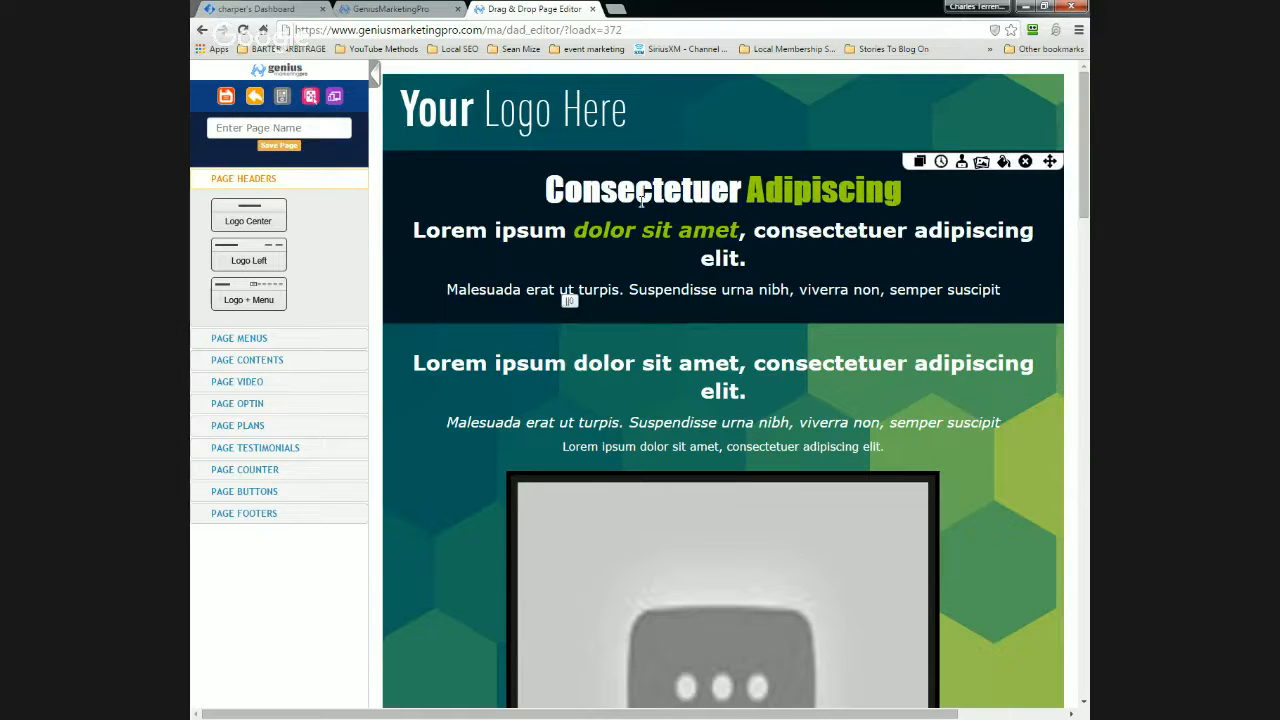
Name the template page "Twitter Traffic Thank You" and save it.
scroll(641, 200, down, 4)
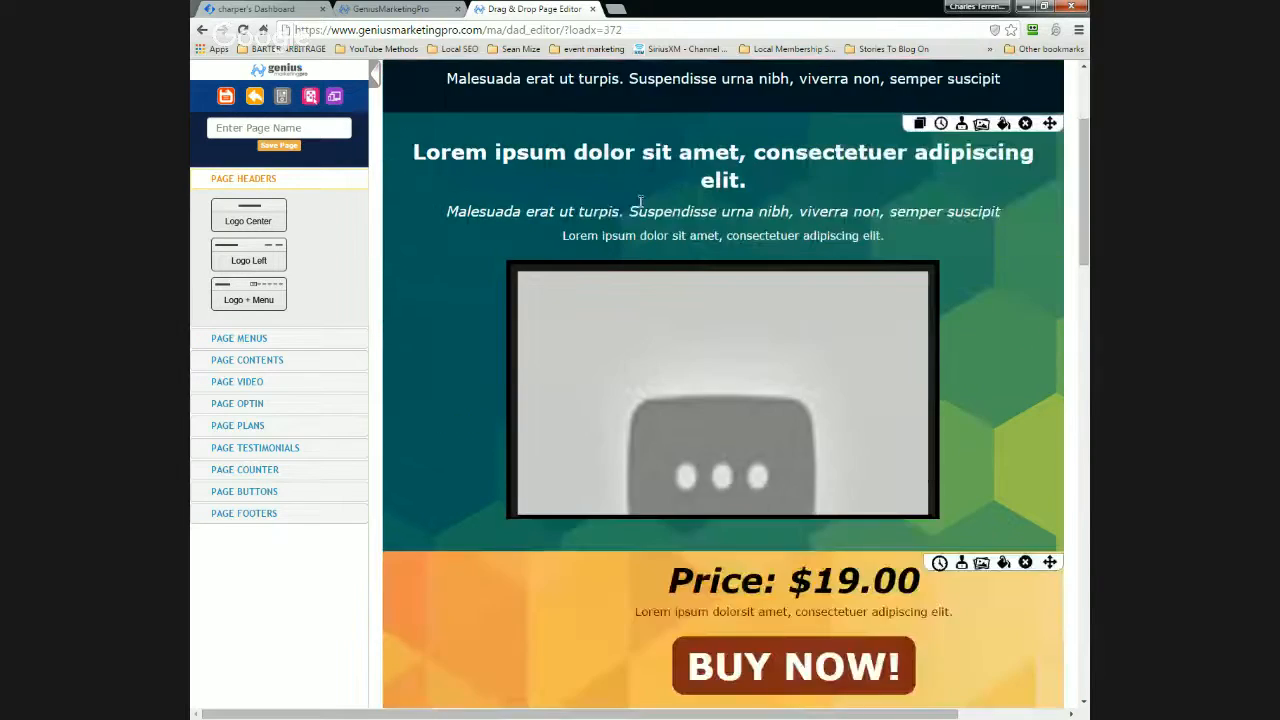
scroll(655, 210, down, 2)
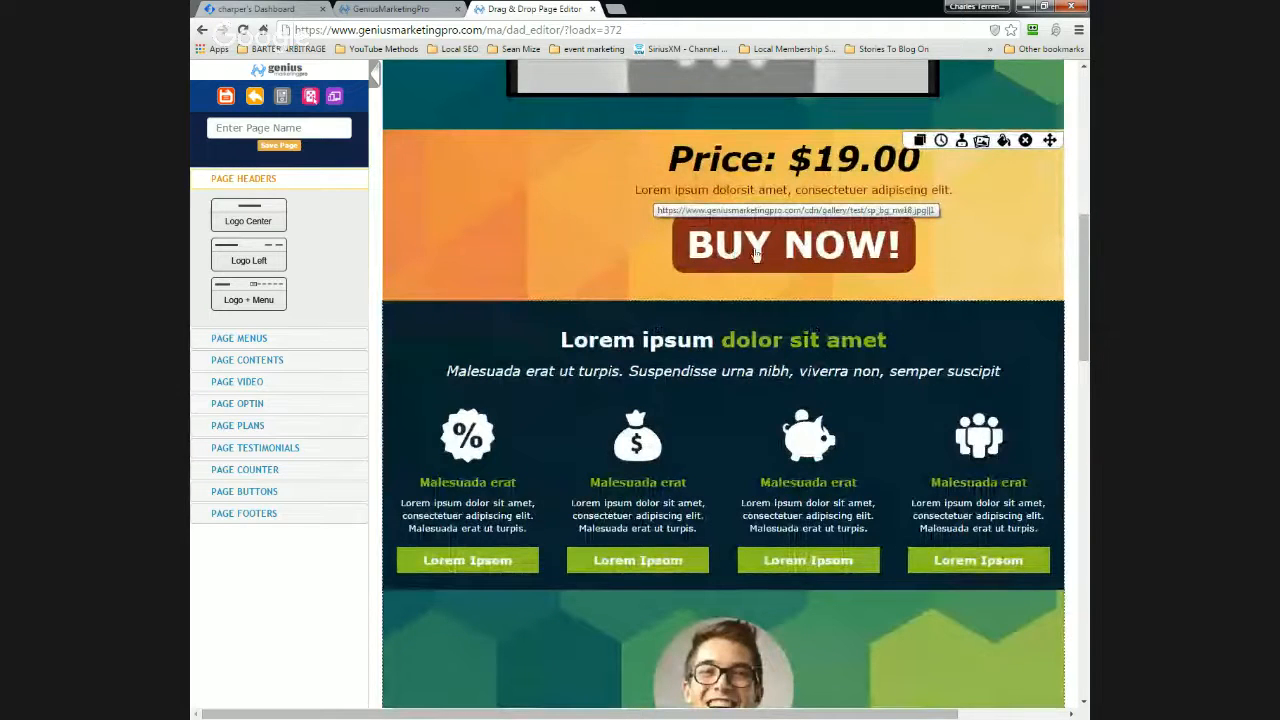
scroll(742, 259, up, 5)
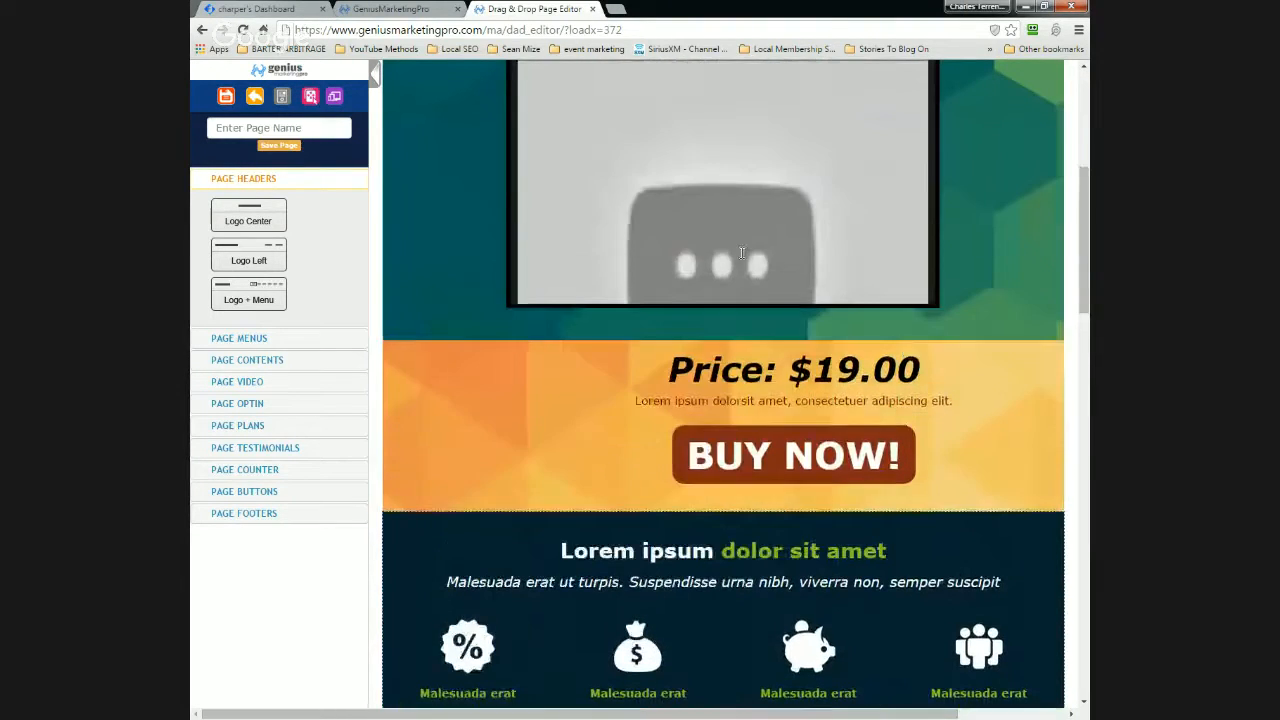
click(310, 131)
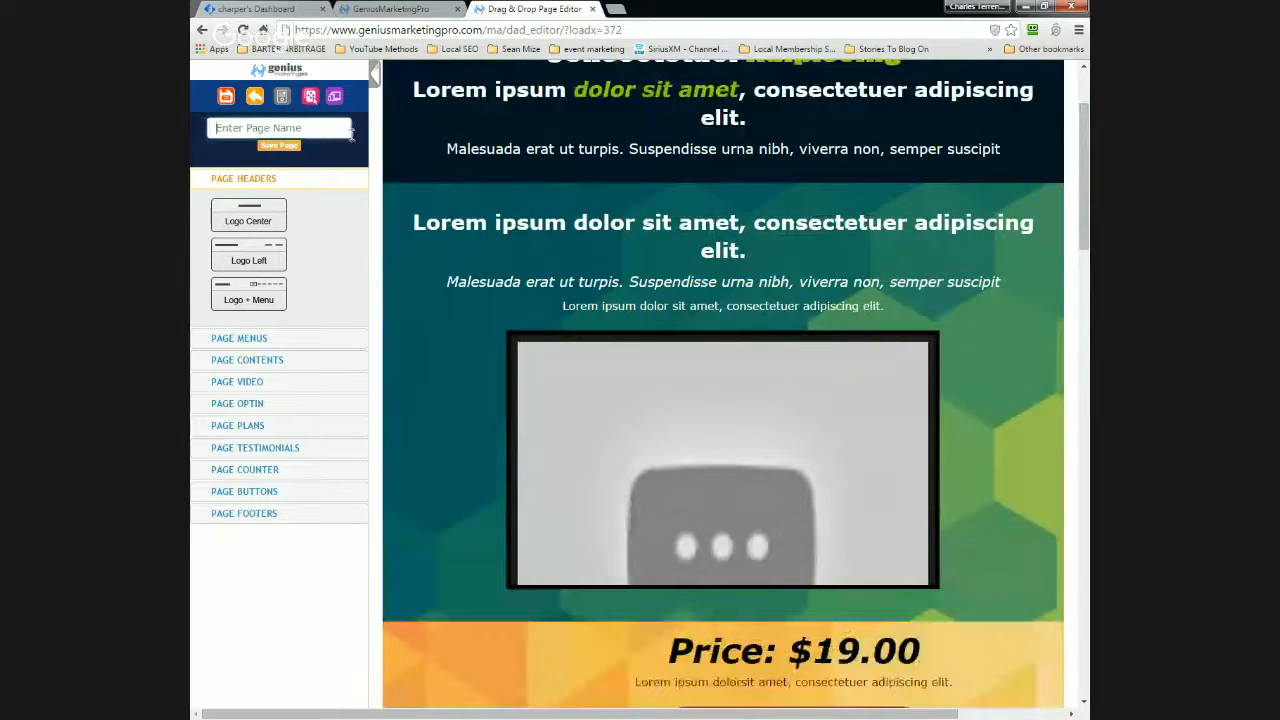
text(Twitter )
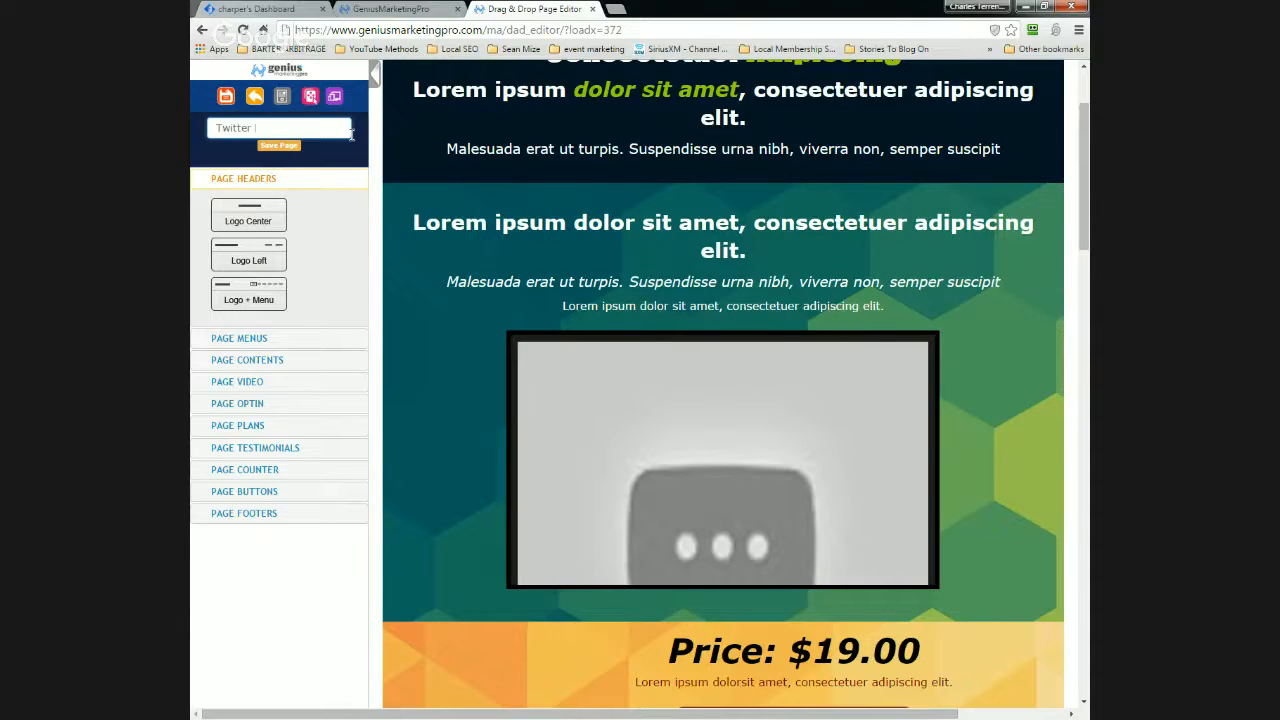
text(Traffic Thank You)
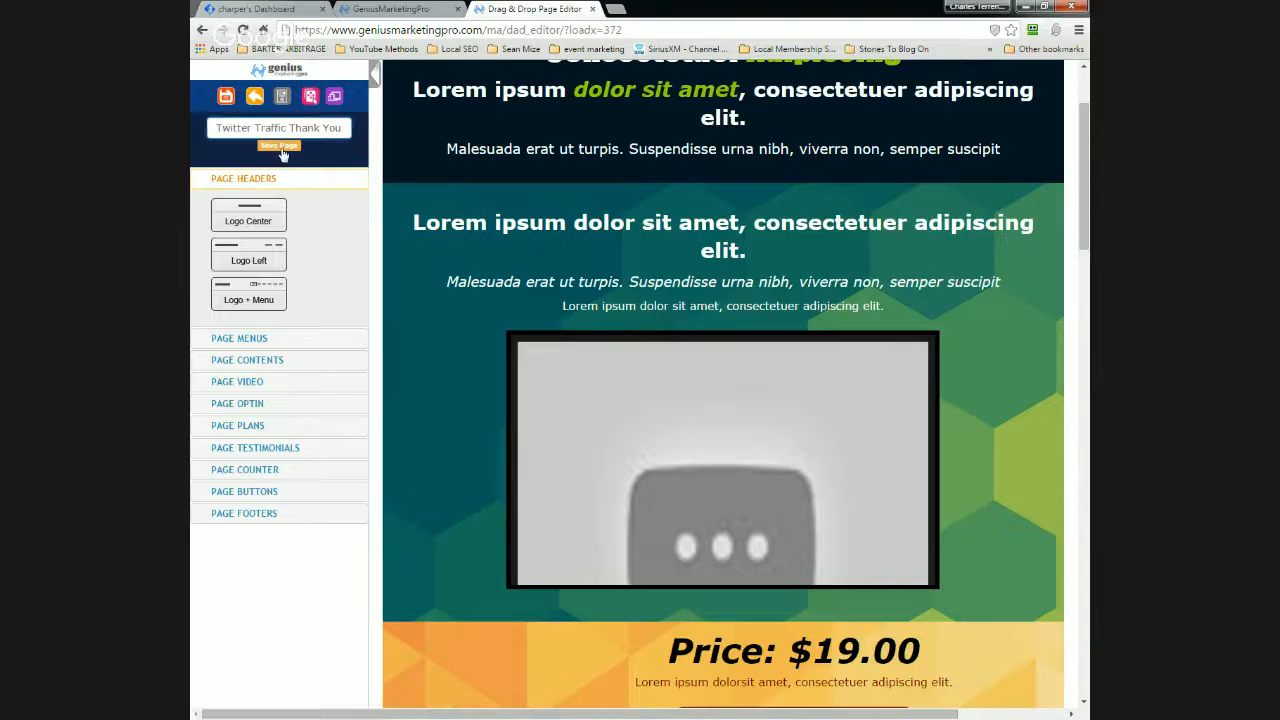
click(283, 150)
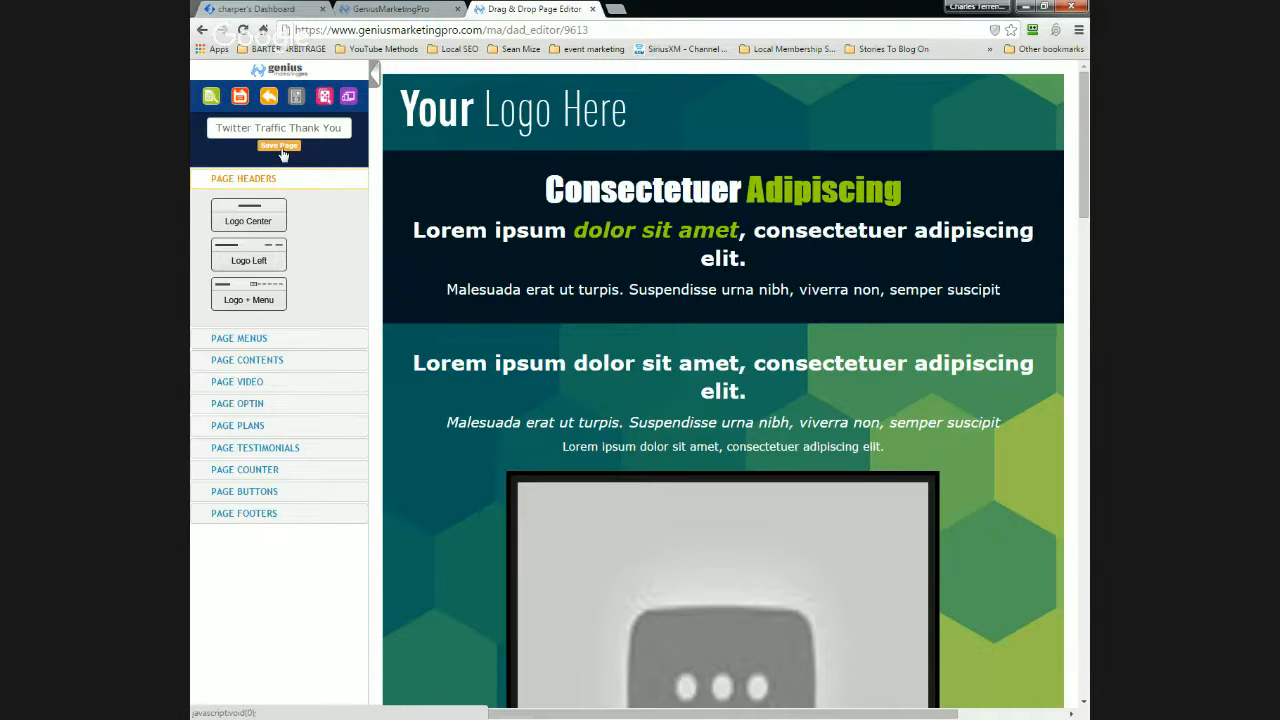
Preview the saved thank-you page, copy its web address and paste it as the product download URL on the Add Products form.
click(210, 99)
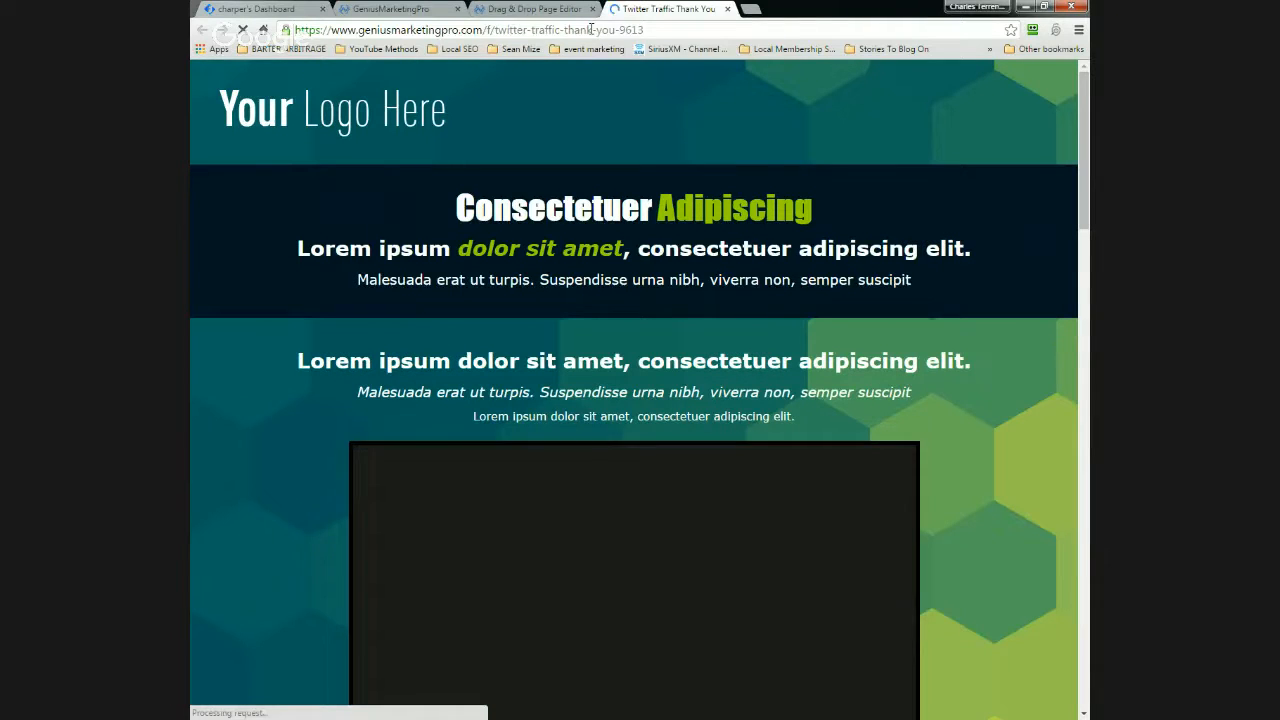
right_click(591, 29)
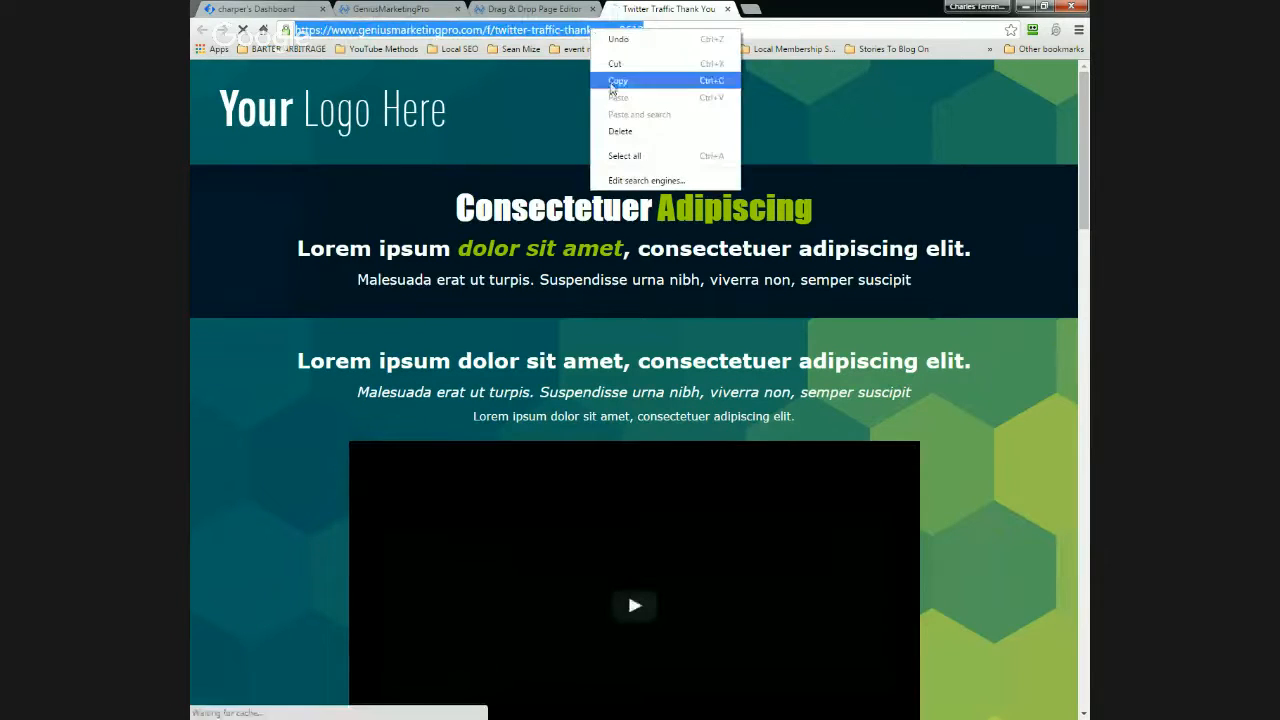
click(612, 82)
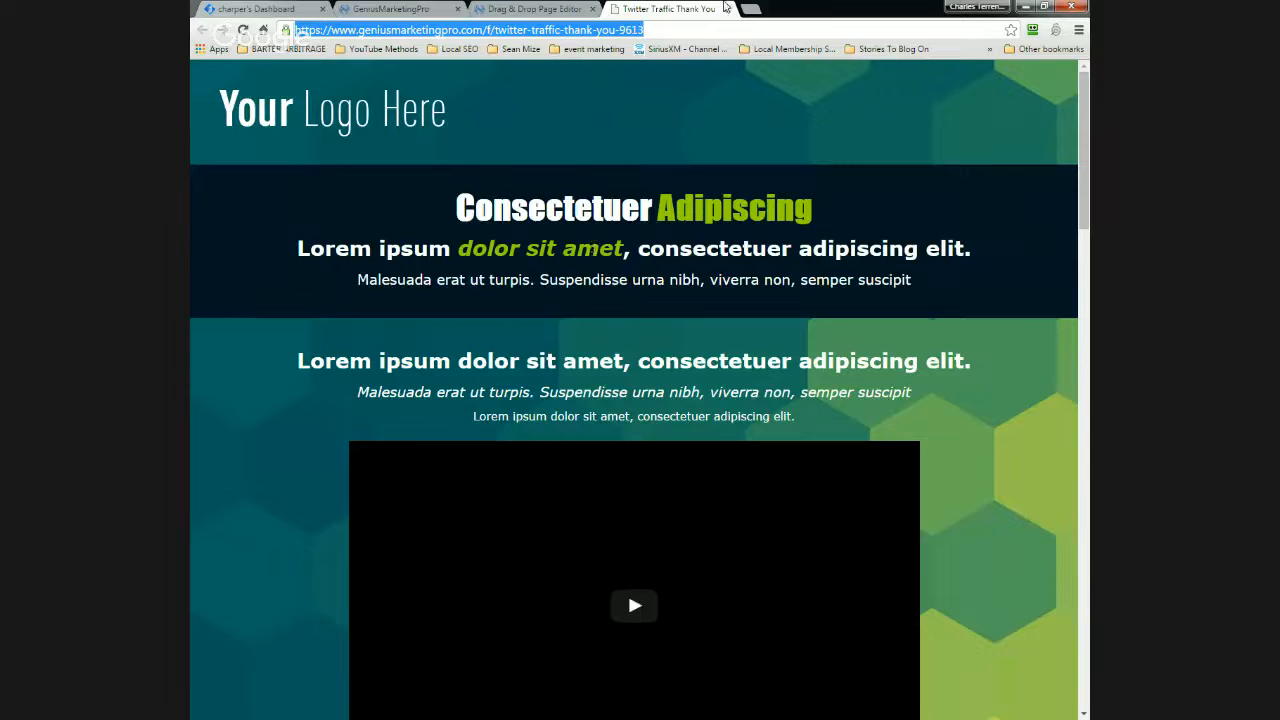
click(728, 9)
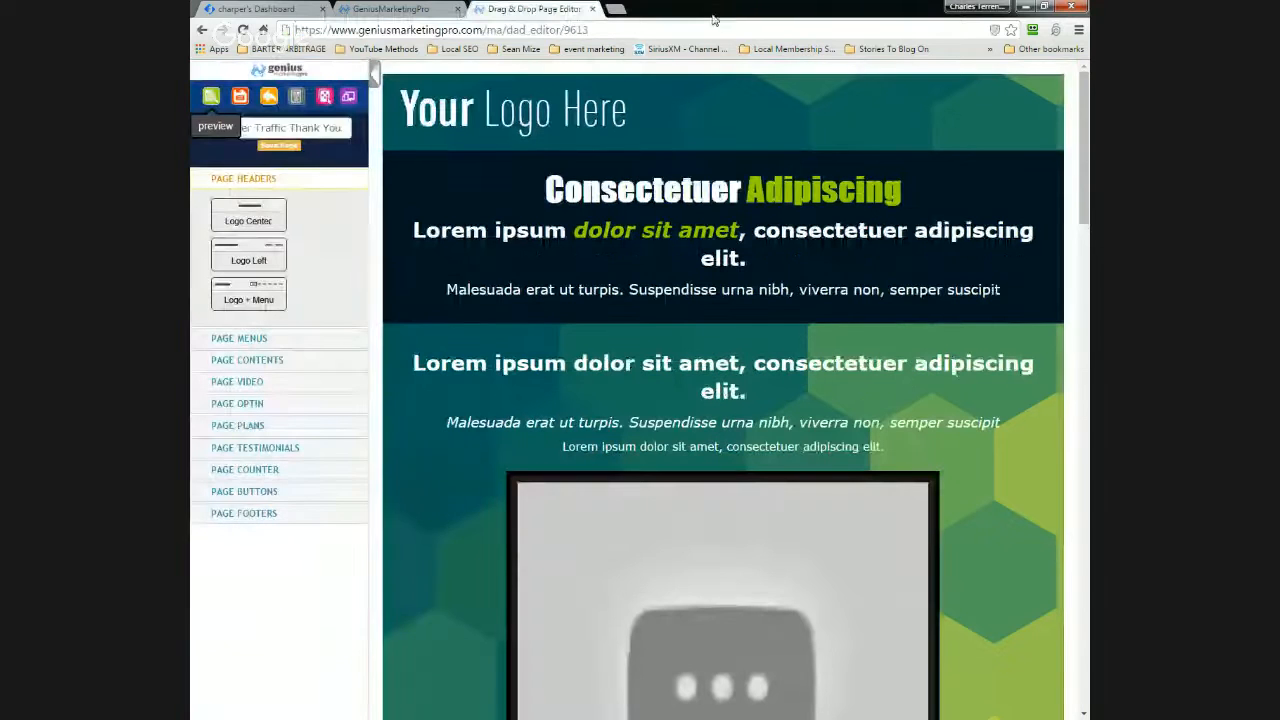
click(381, 12)
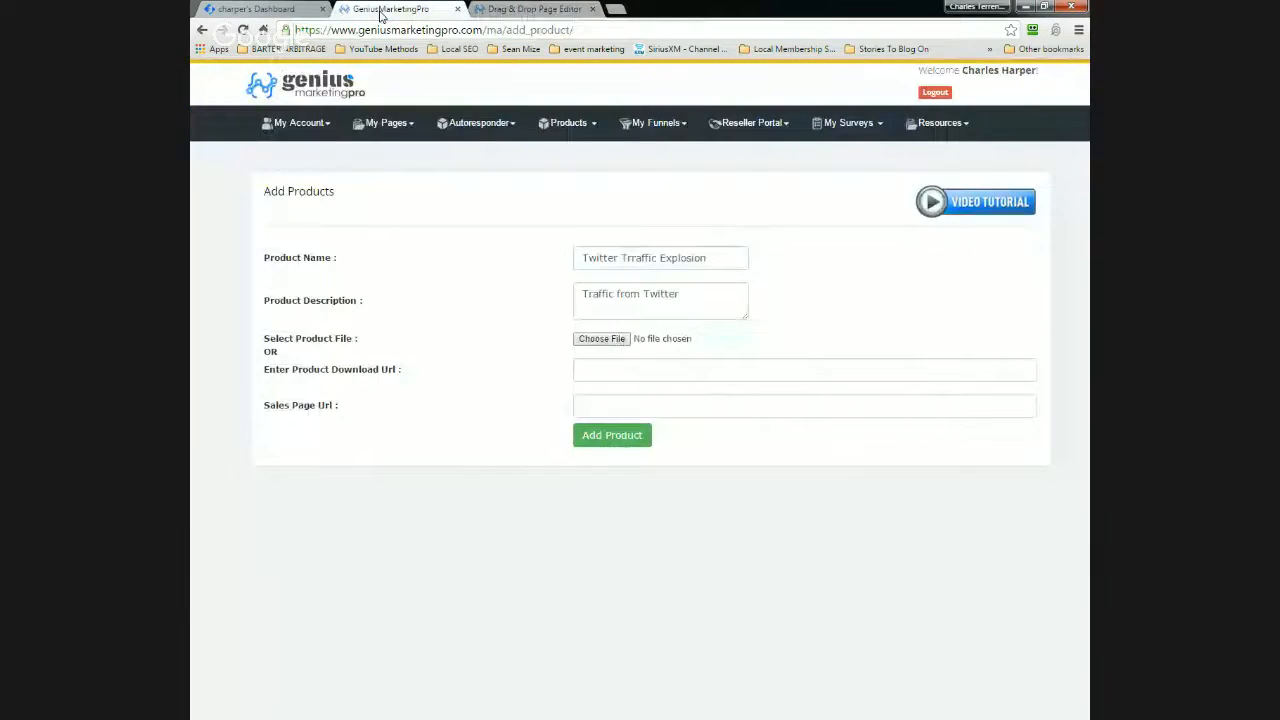
click(619, 375)
key(ctrl+v)
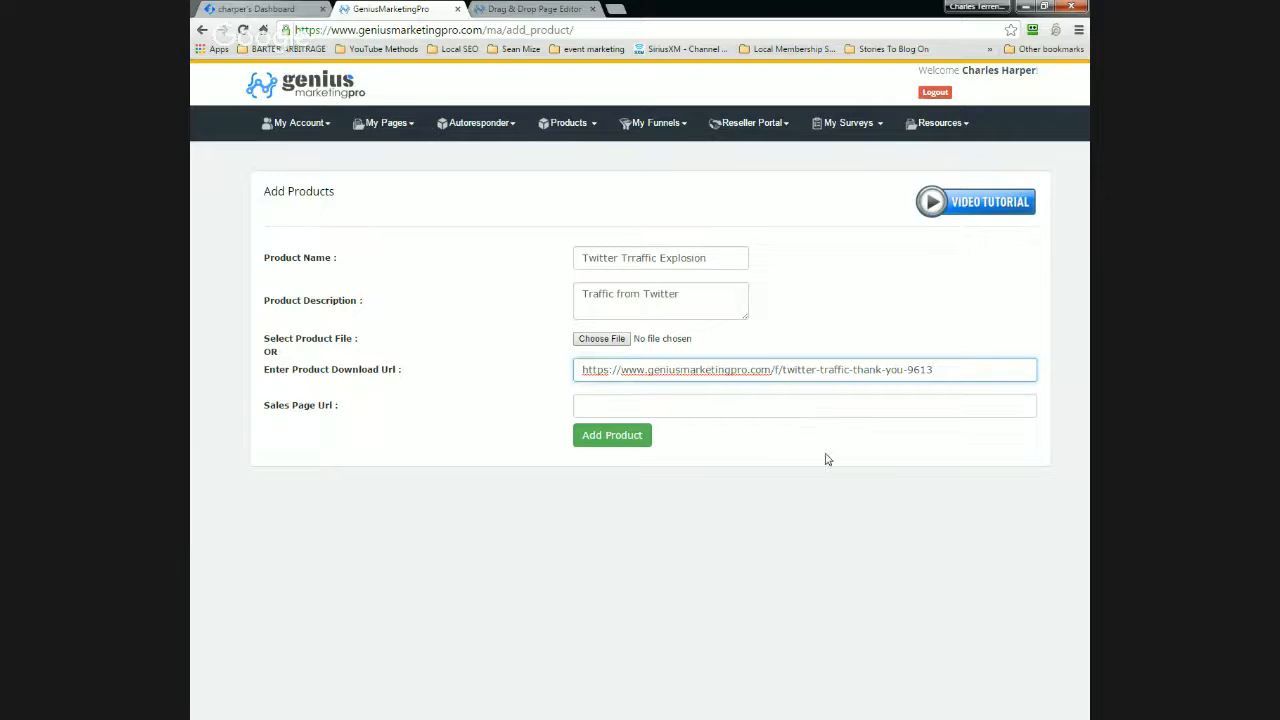
Open page creation in a separate browser tab again and start a blank drag-and-drop page.
click(410, 130)
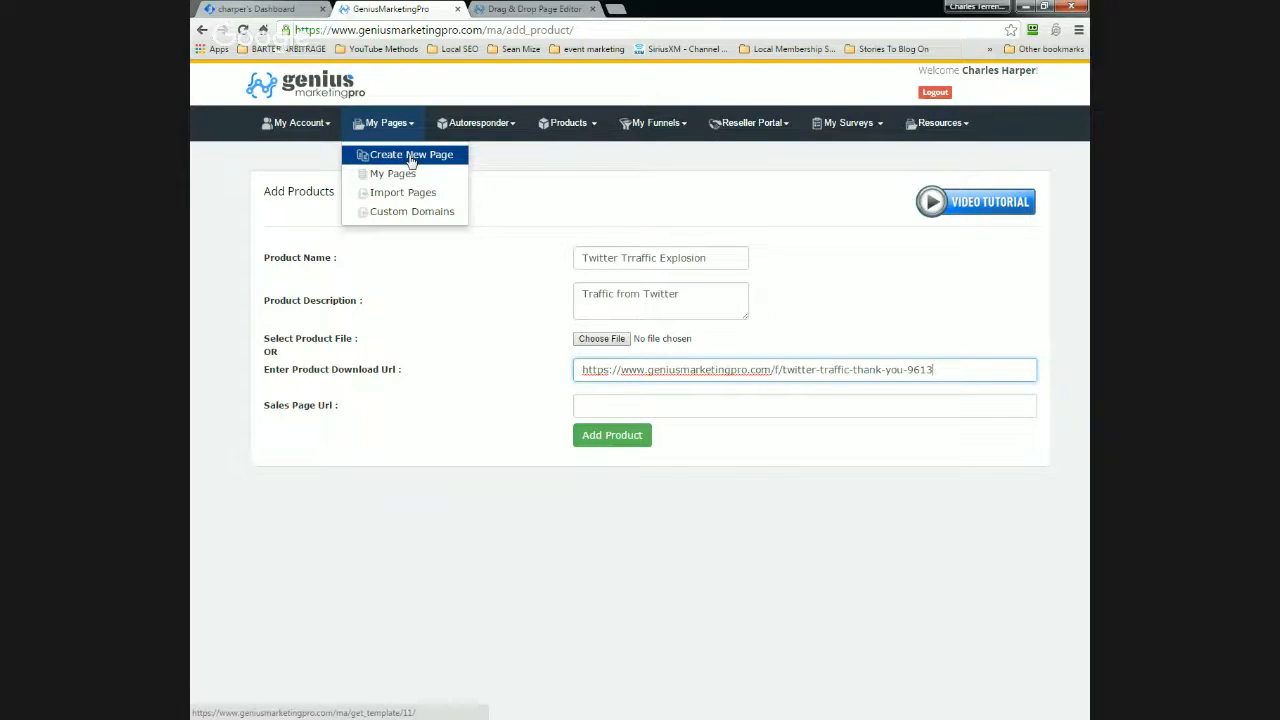
right_click(410, 160)
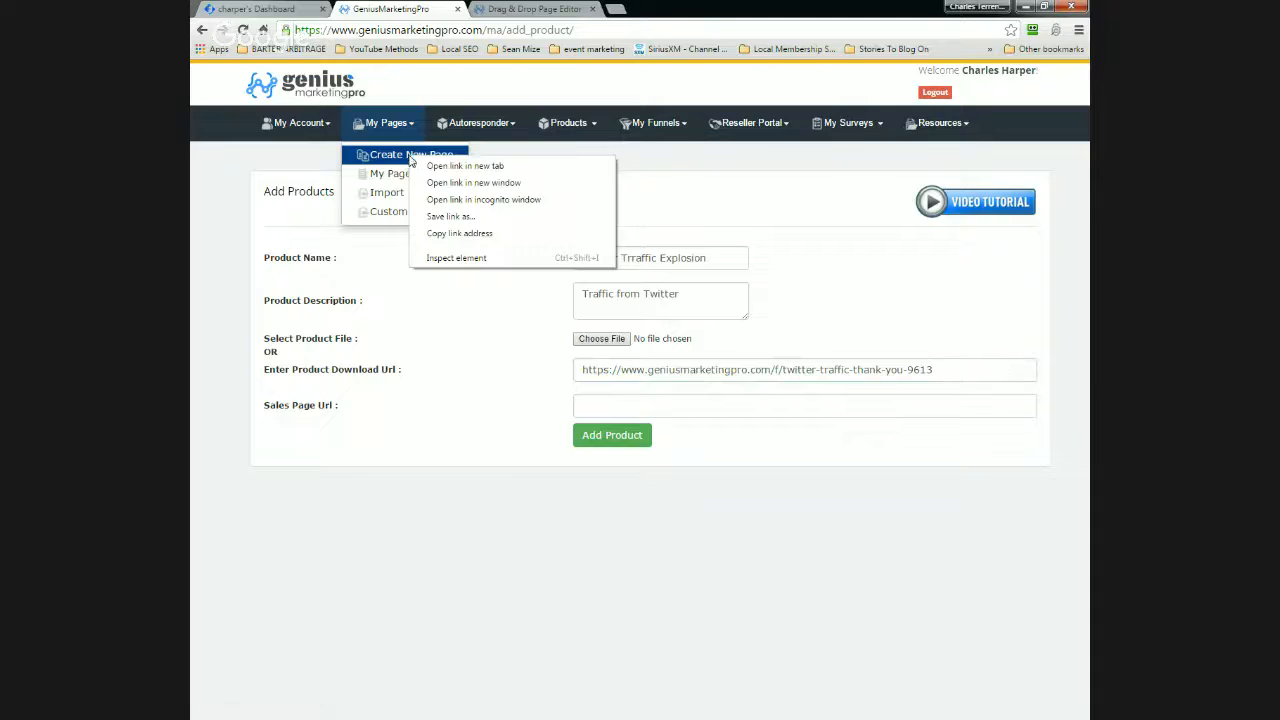
click(476, 170)
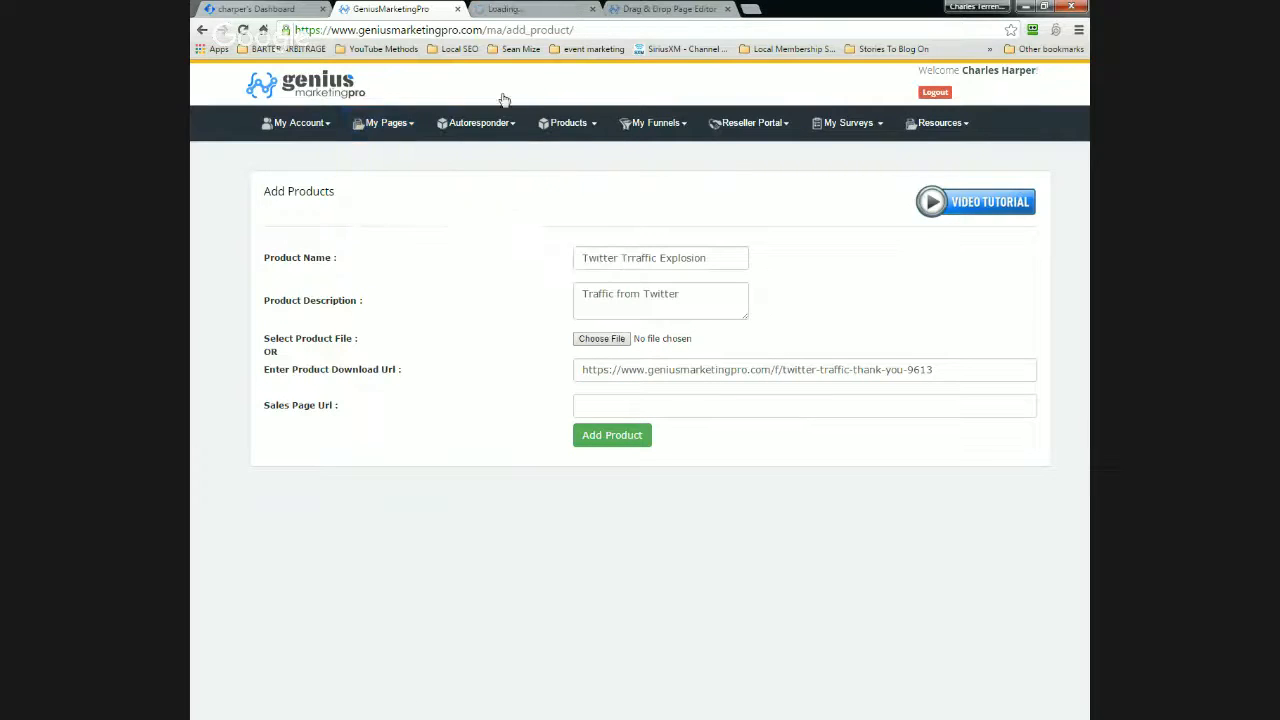
click(520, 10)
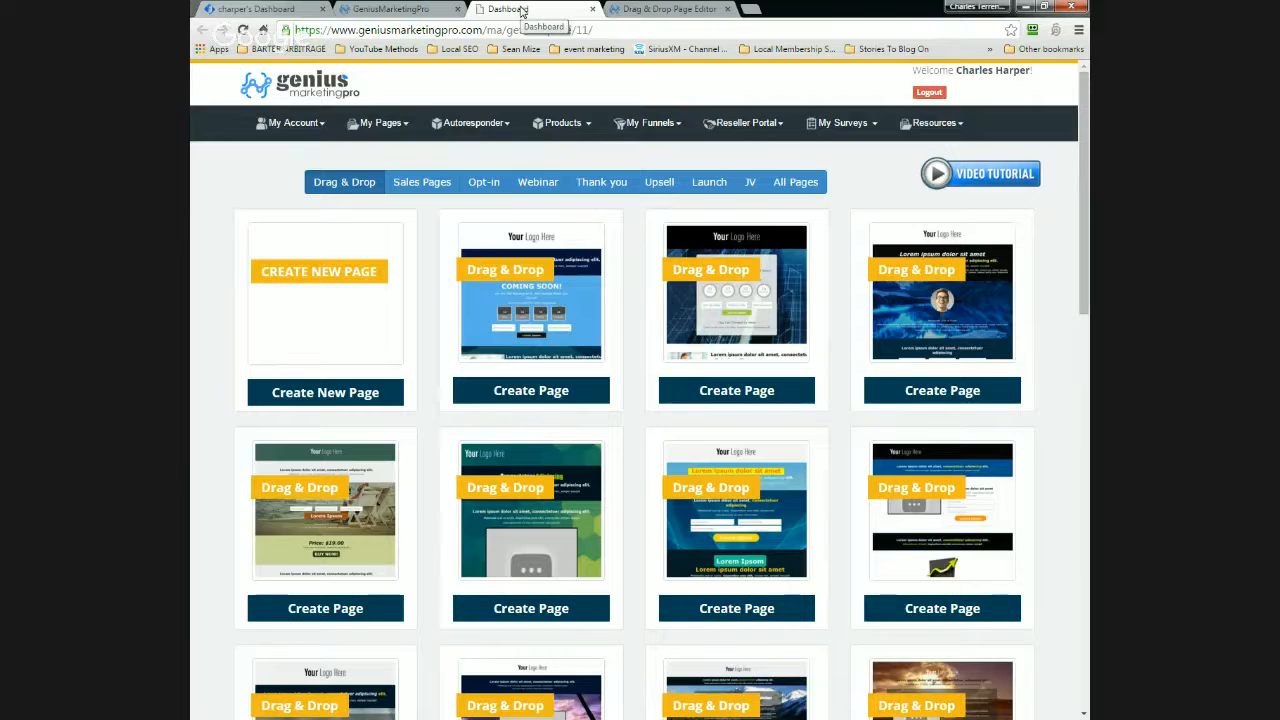
click(337, 403)
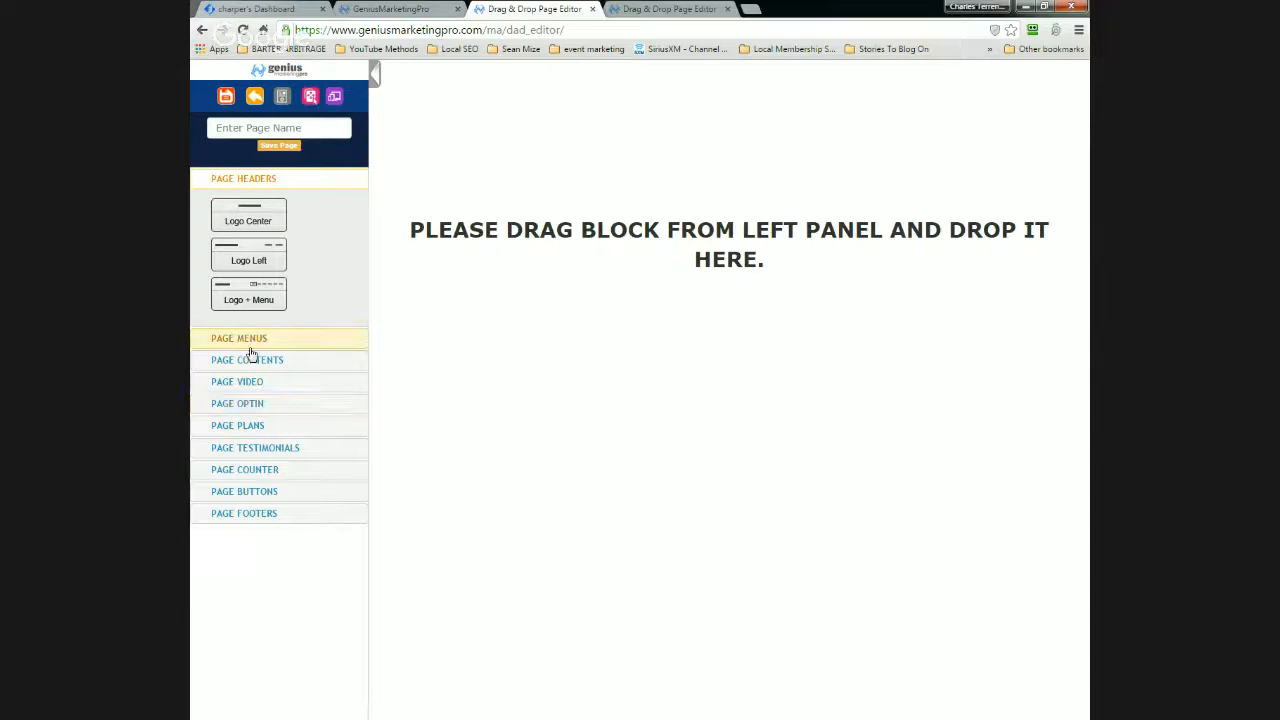
Add a Video Center block to the blank page and delete the button beneath its video.
click(244, 381)
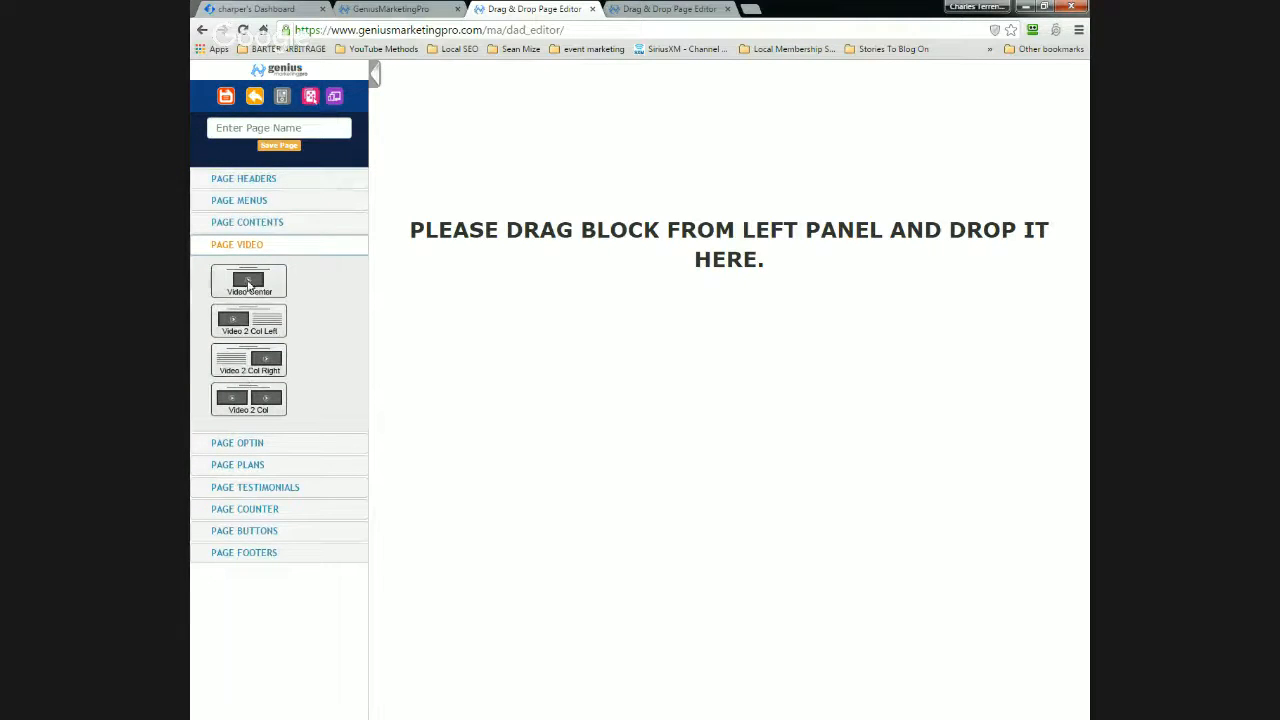
drag(252, 283, 702, 246)
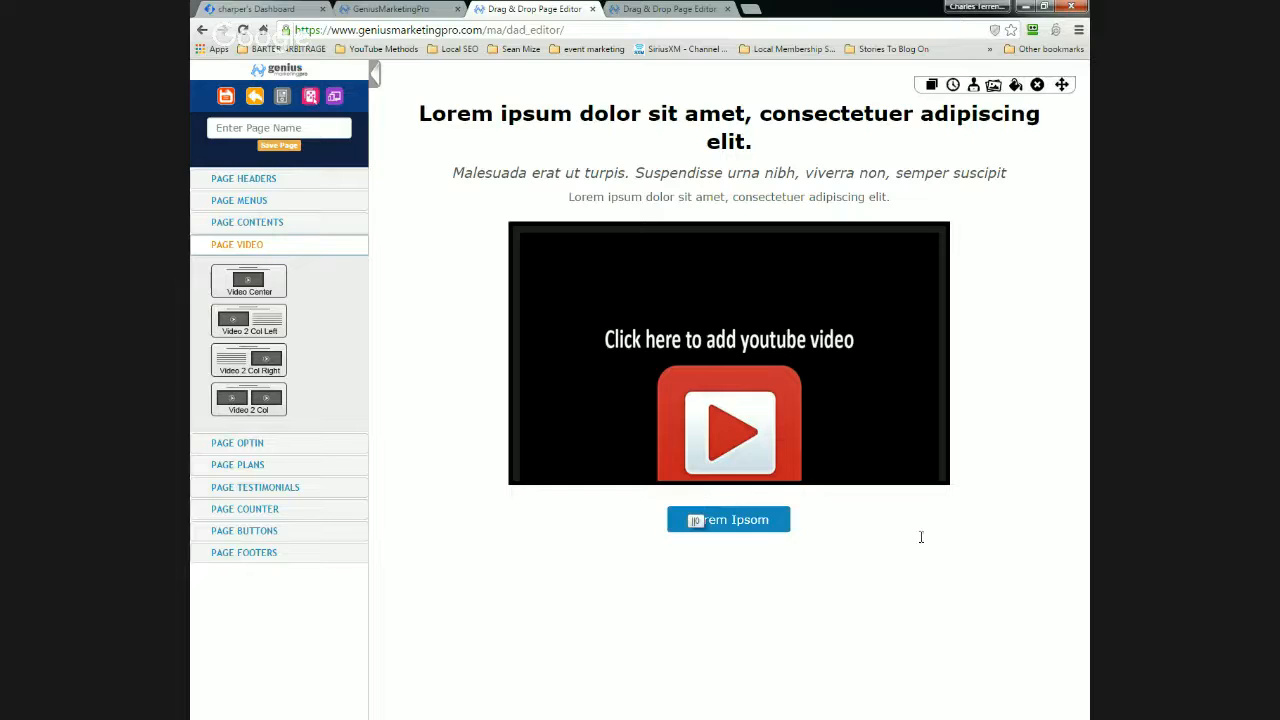
click(957, 437)
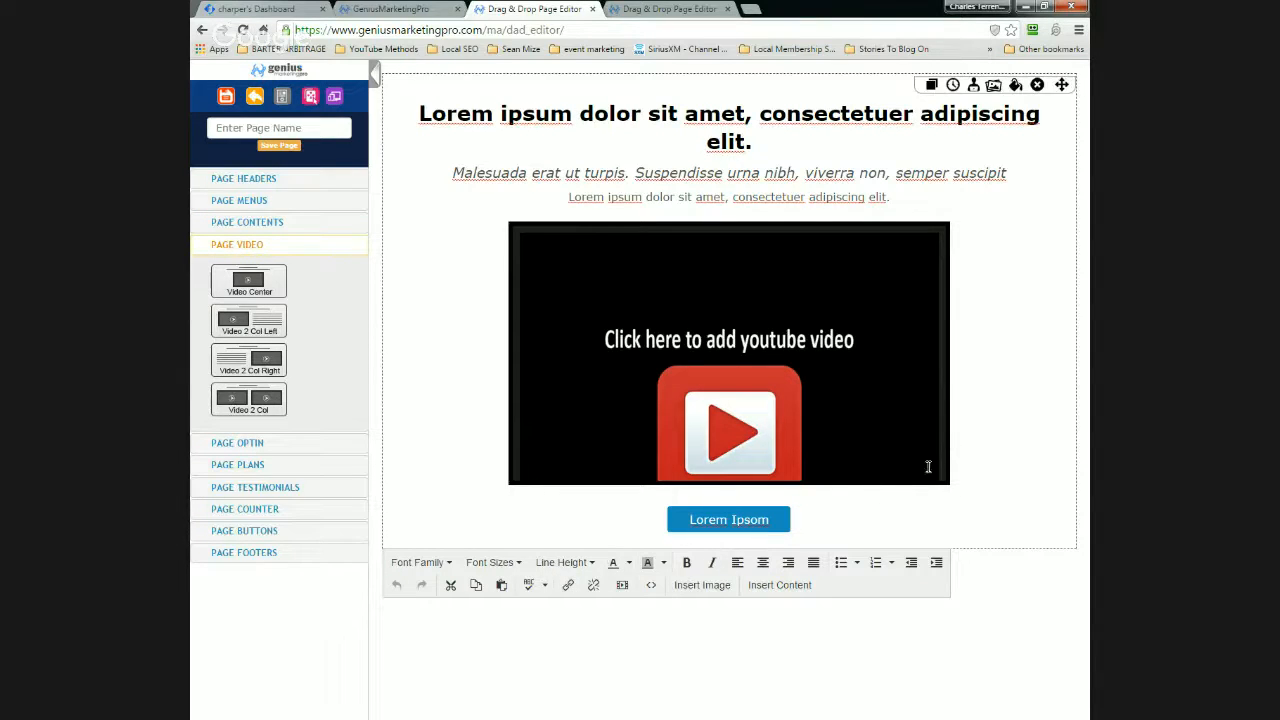
drag(958, 469, 952, 525)
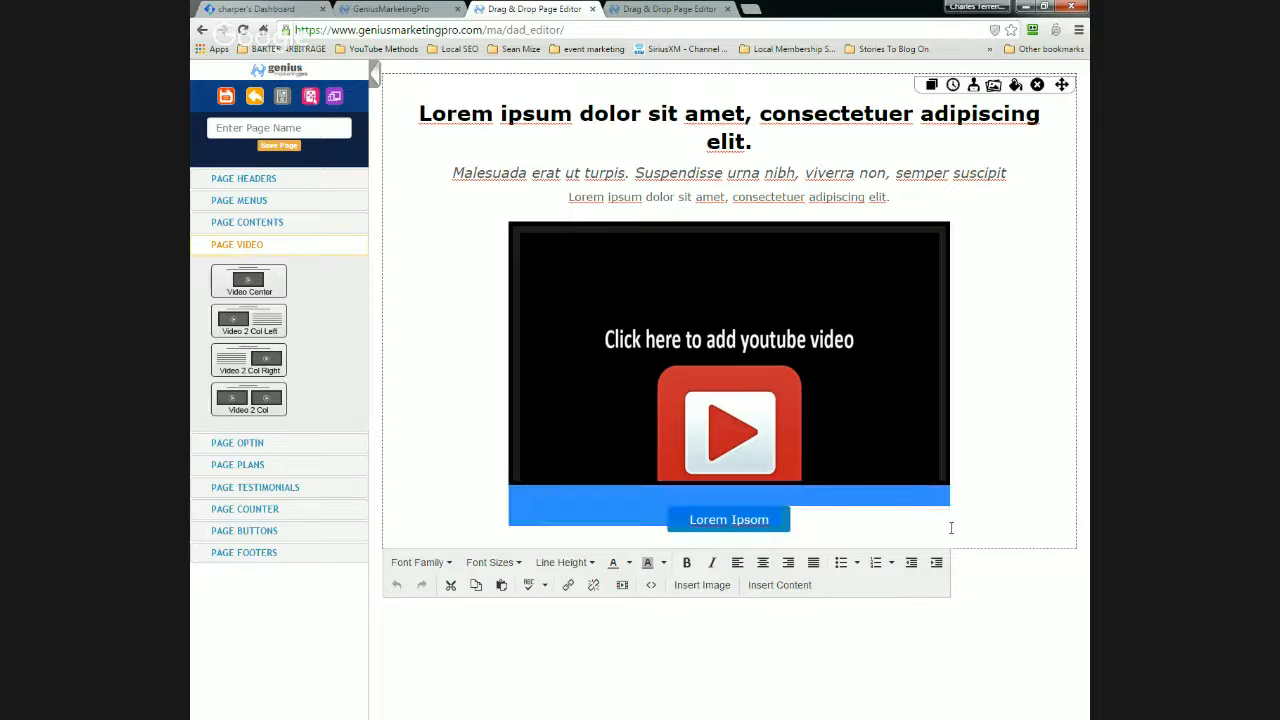
key(Delete)
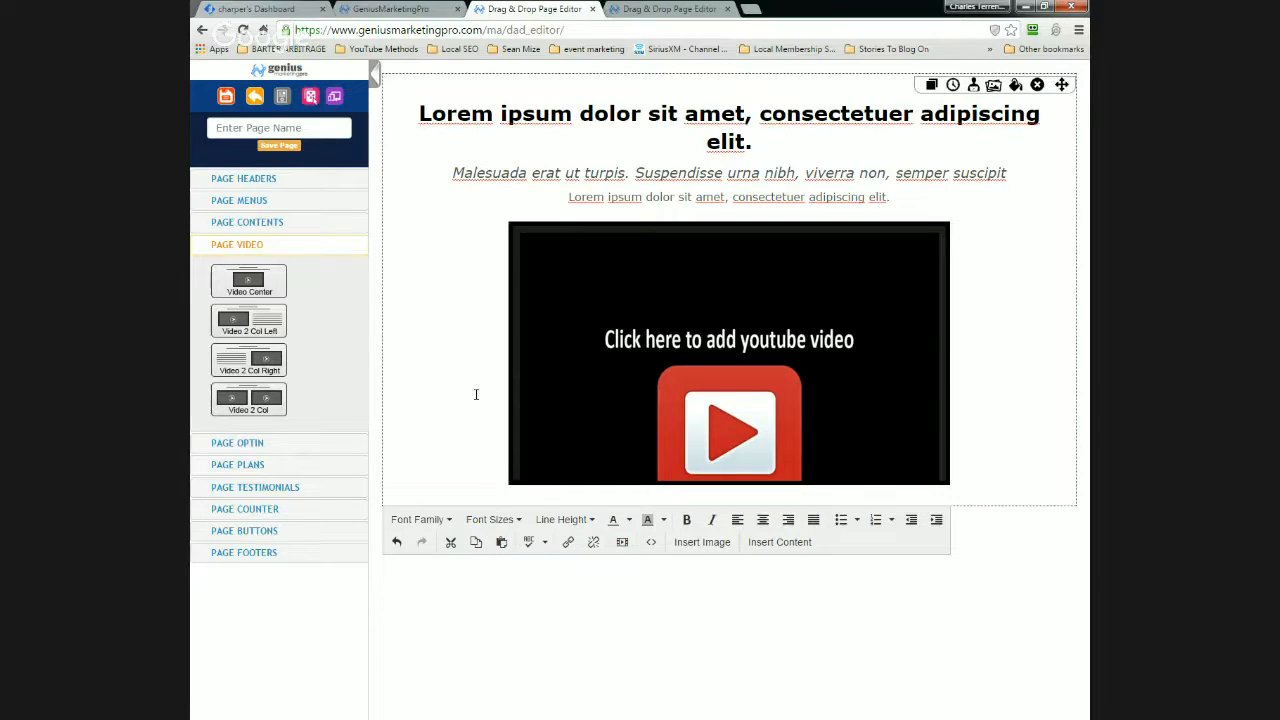
Name the video page "TTE Sales Page" and save it.
click(297, 124)
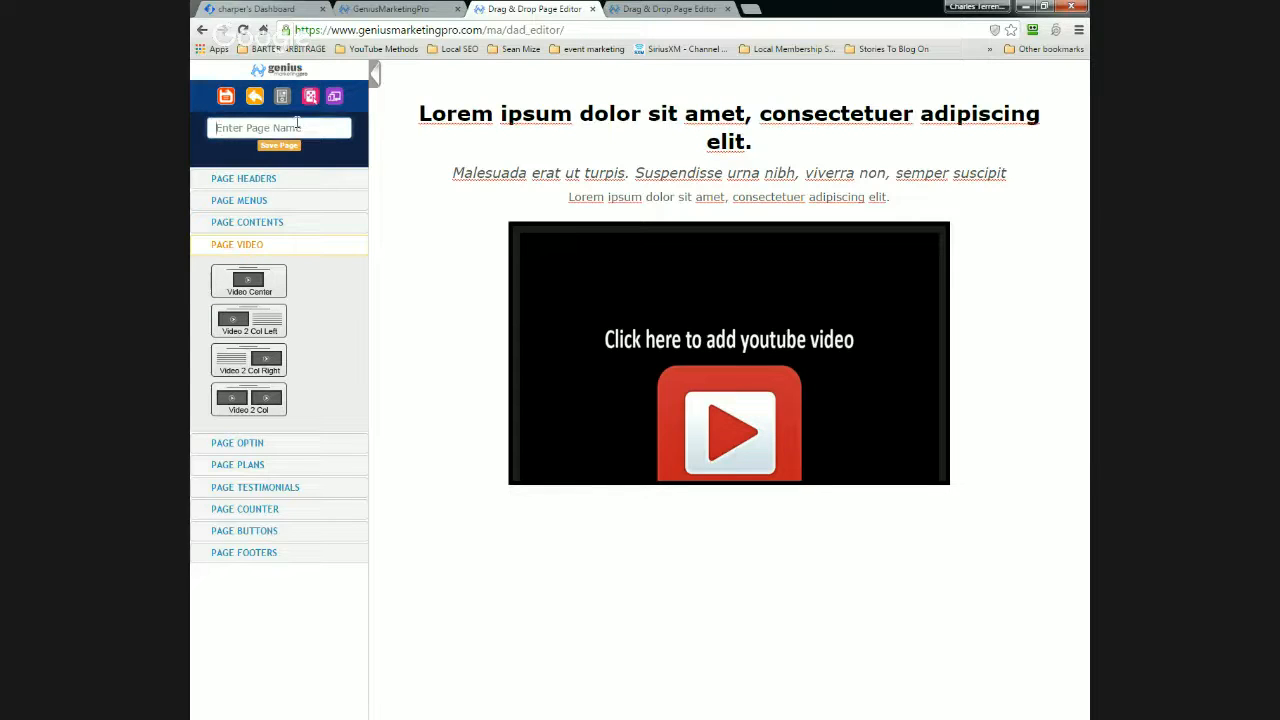
text(TTE Sales Page)
click(290, 148)
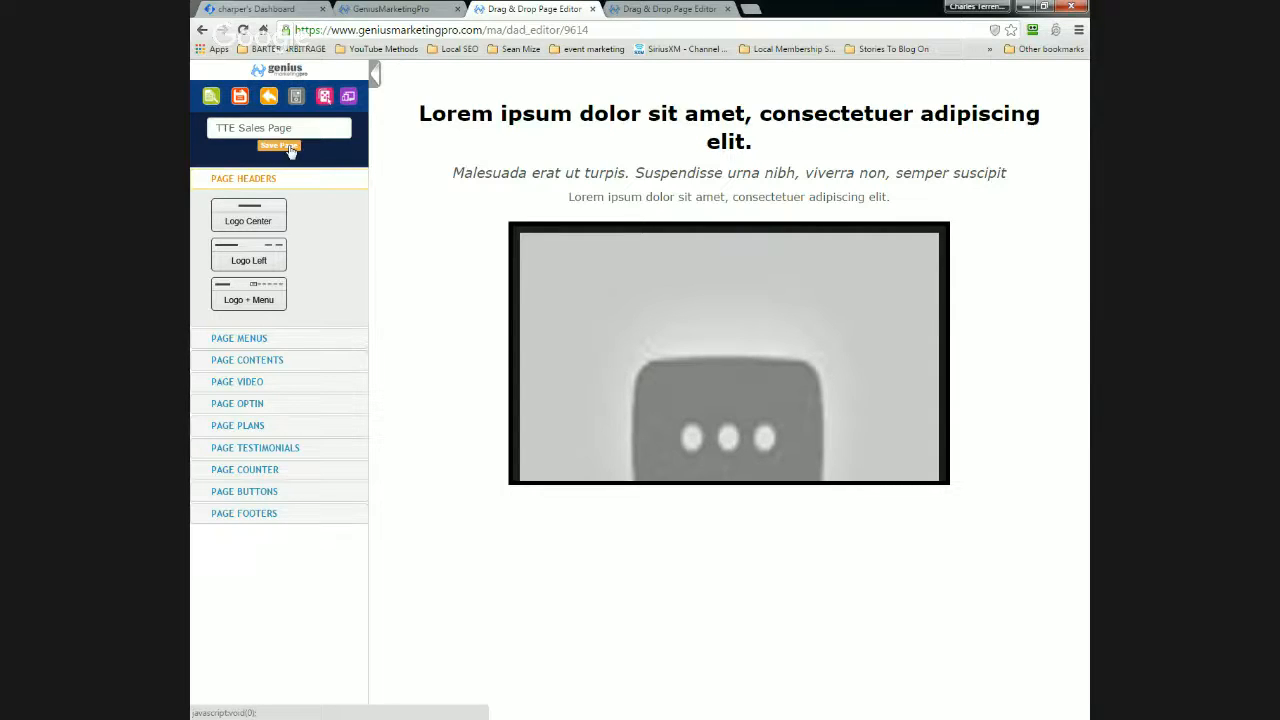
mouse_move(400, 246)
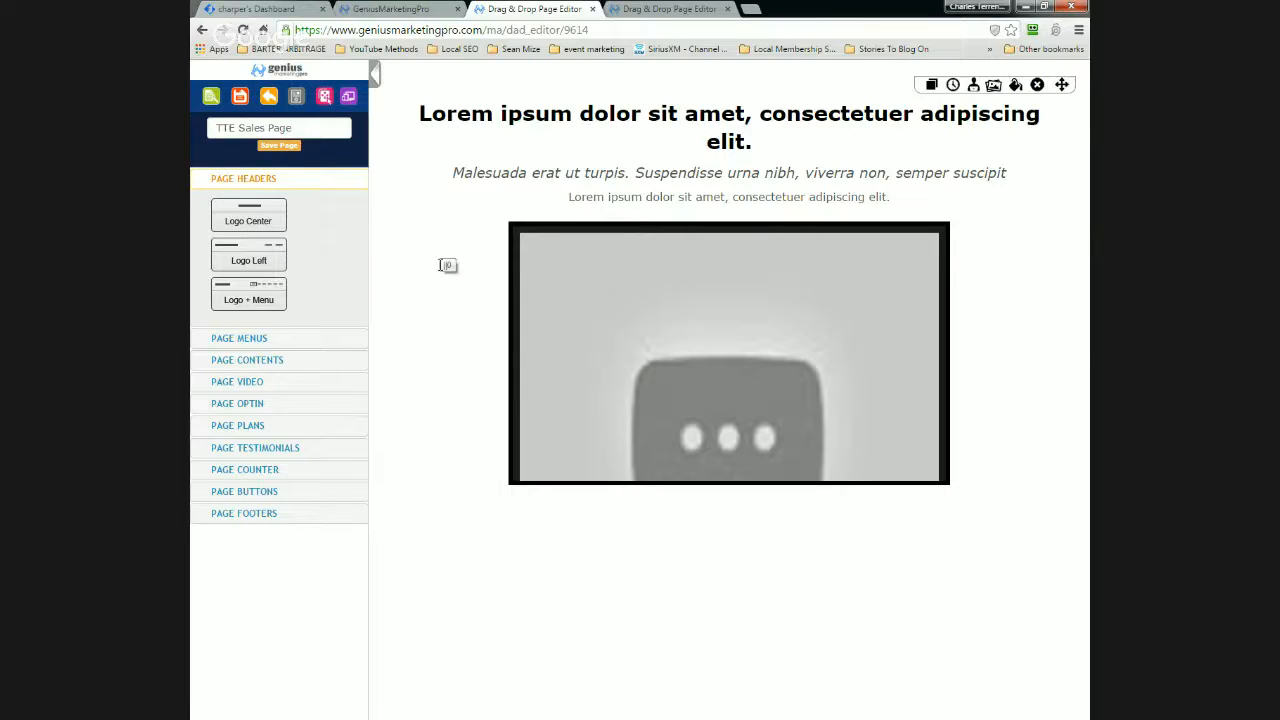
Preview the saved sales page, copy its web address and paste it as the Sales Page Url on the Add Products form.
click(211, 101)
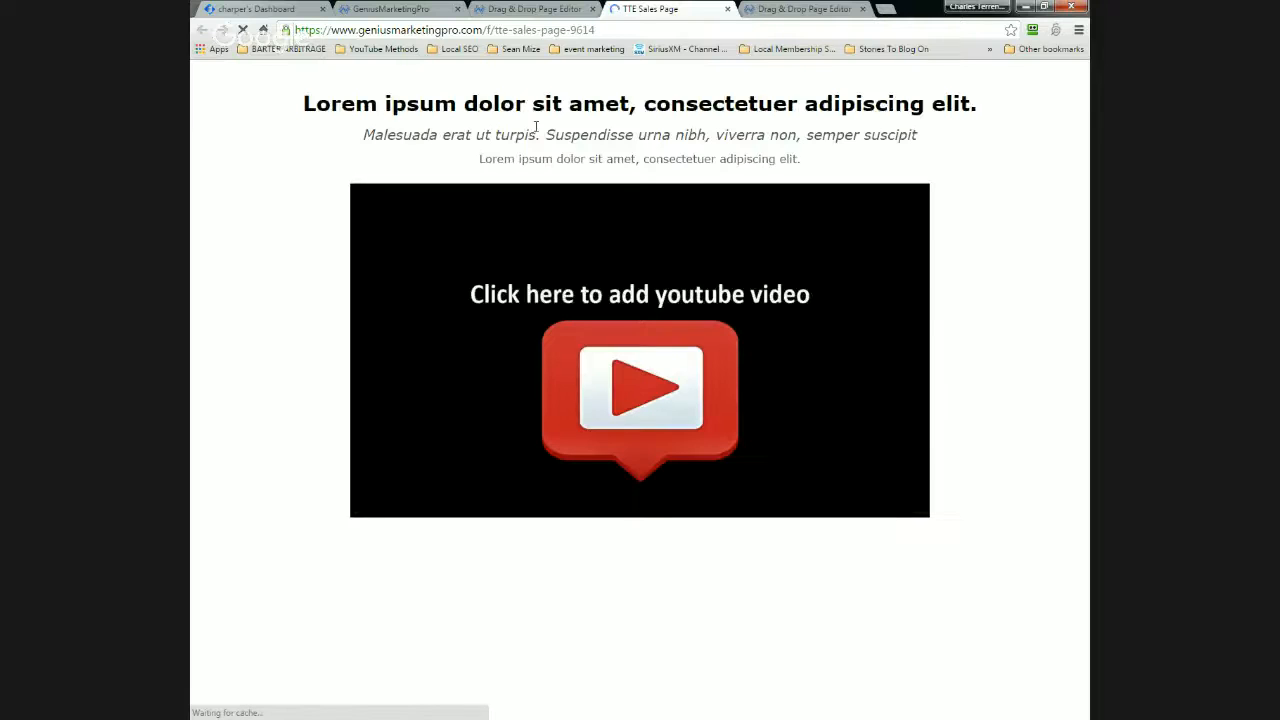
click(540, 30)
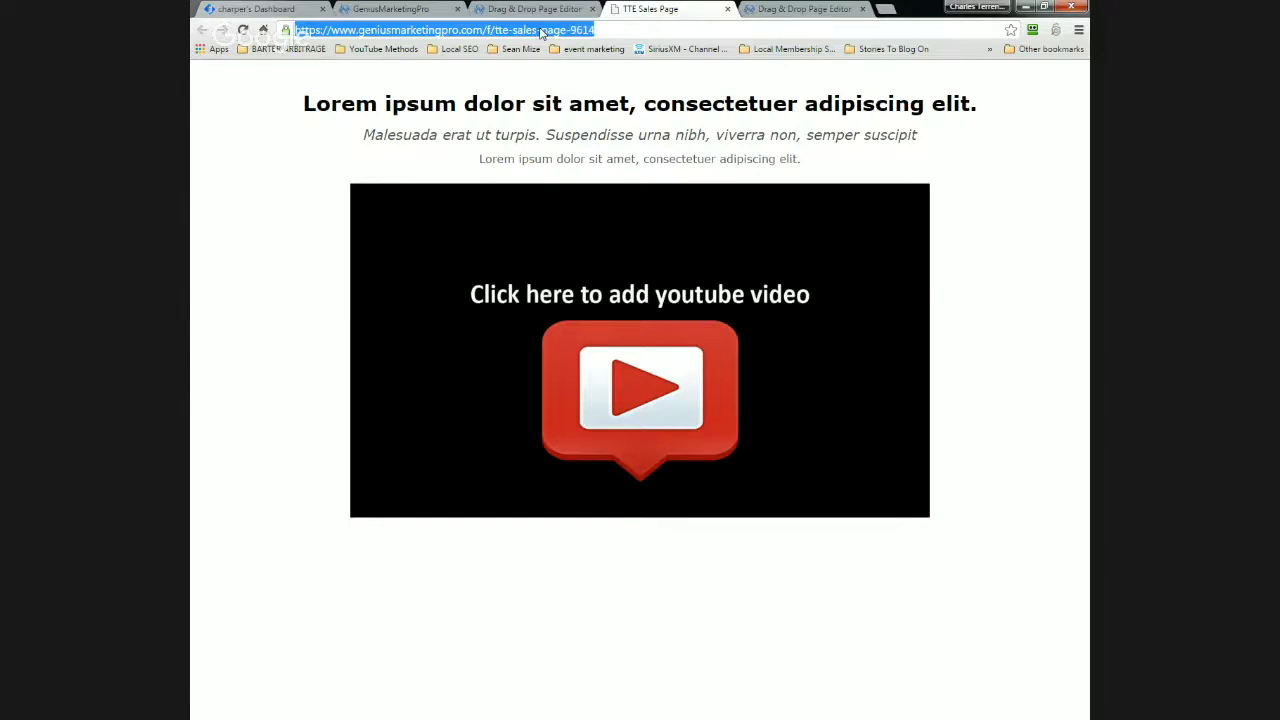
right_click(540, 30)
click(577, 78)
click(410, 10)
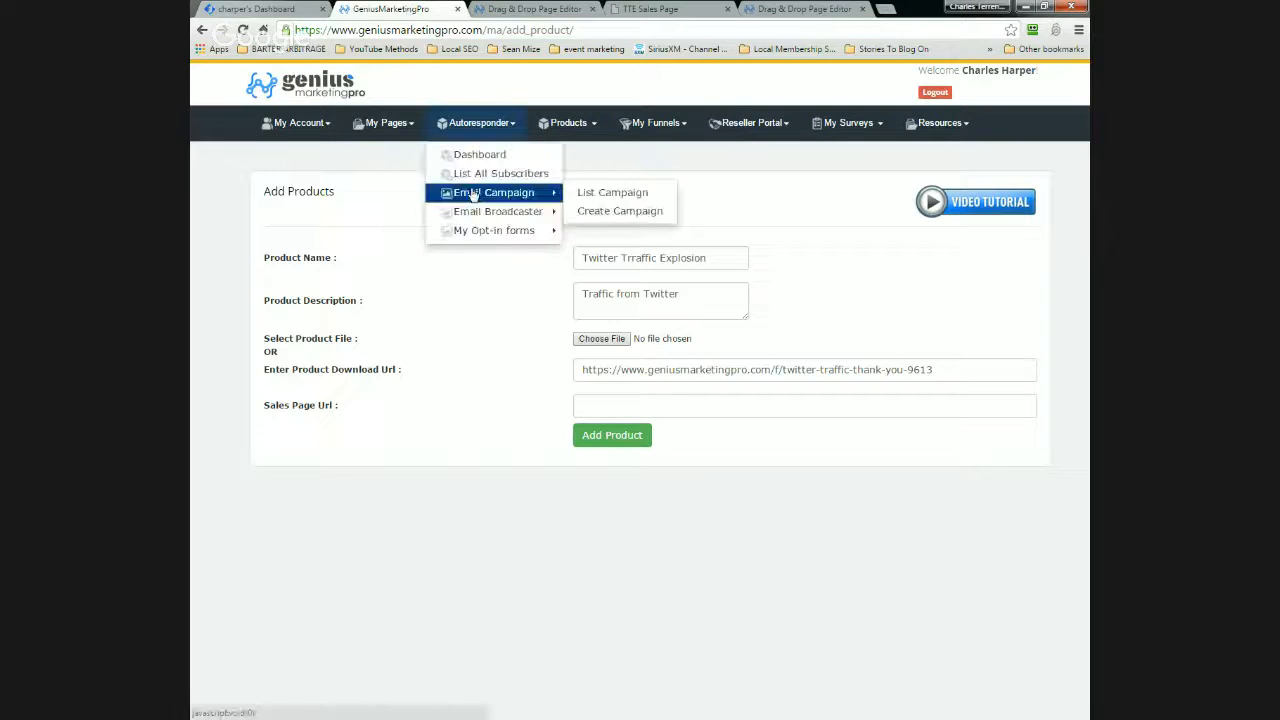
click(621, 408)
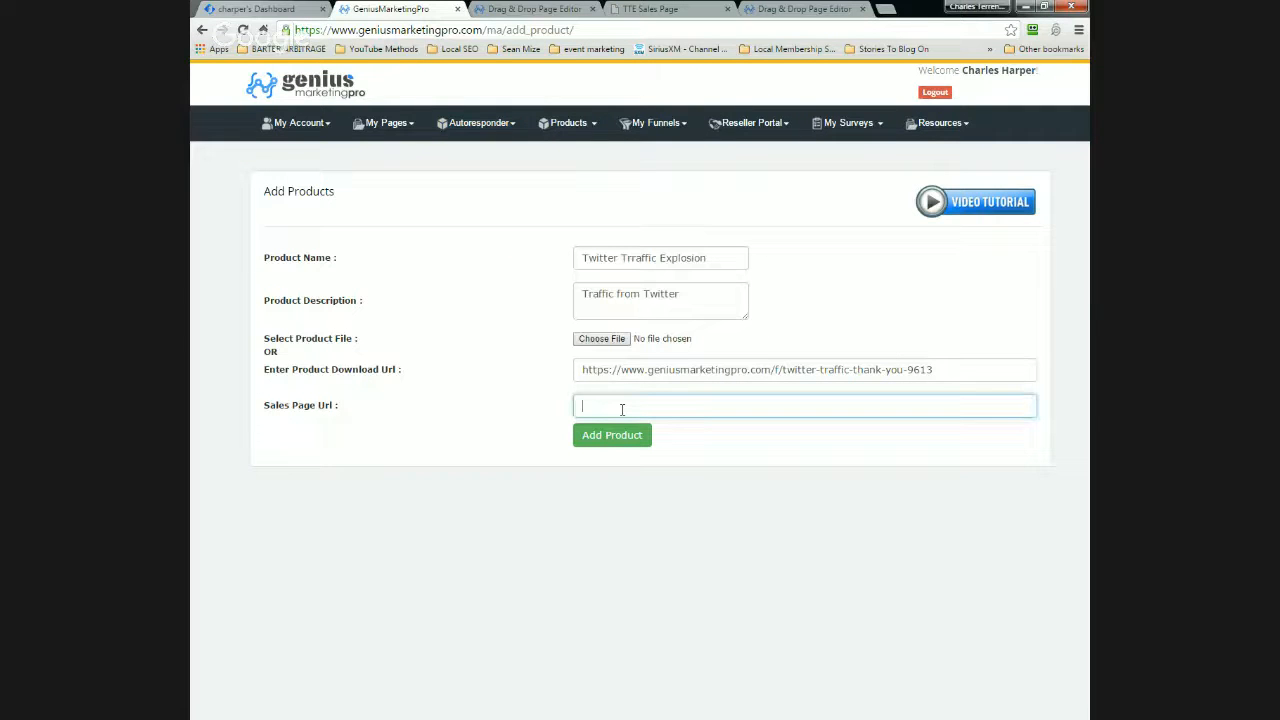
key(ctrl+v)
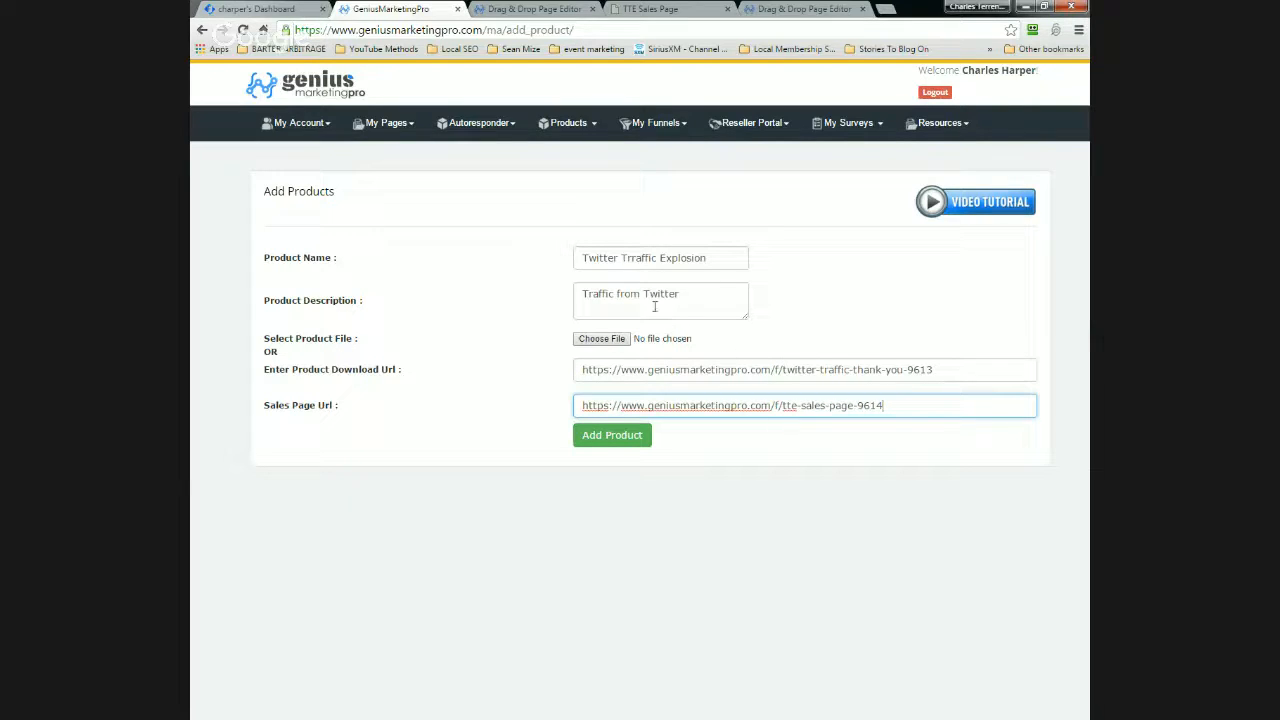
Add the Twitter traffic product and open the product management list.
click(612, 437)
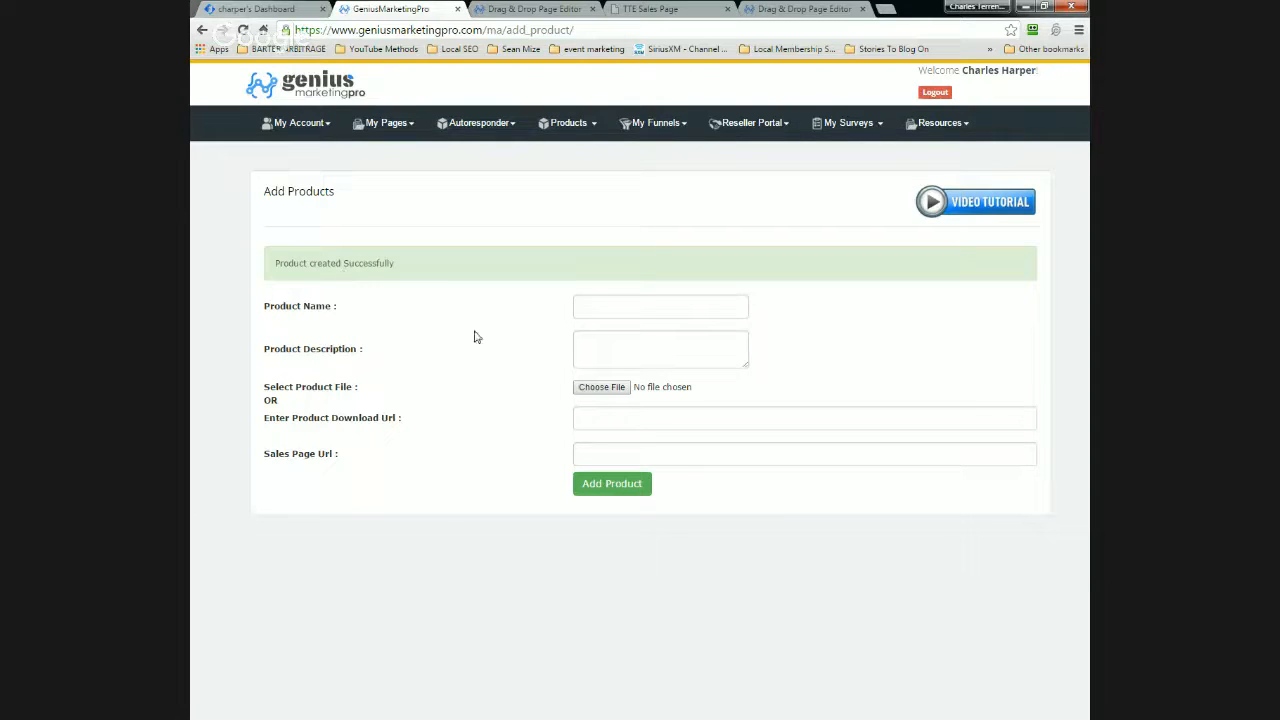
mouse_move(585, 123)
click(594, 176)
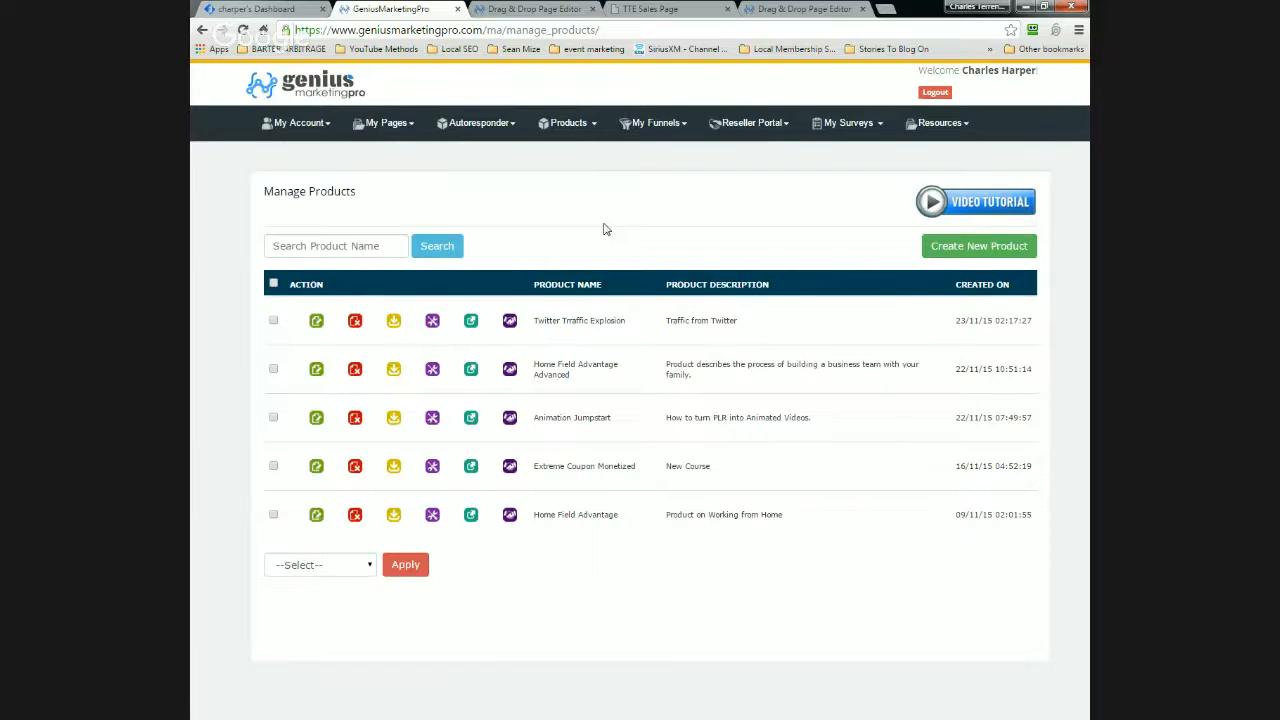
click(510, 322)
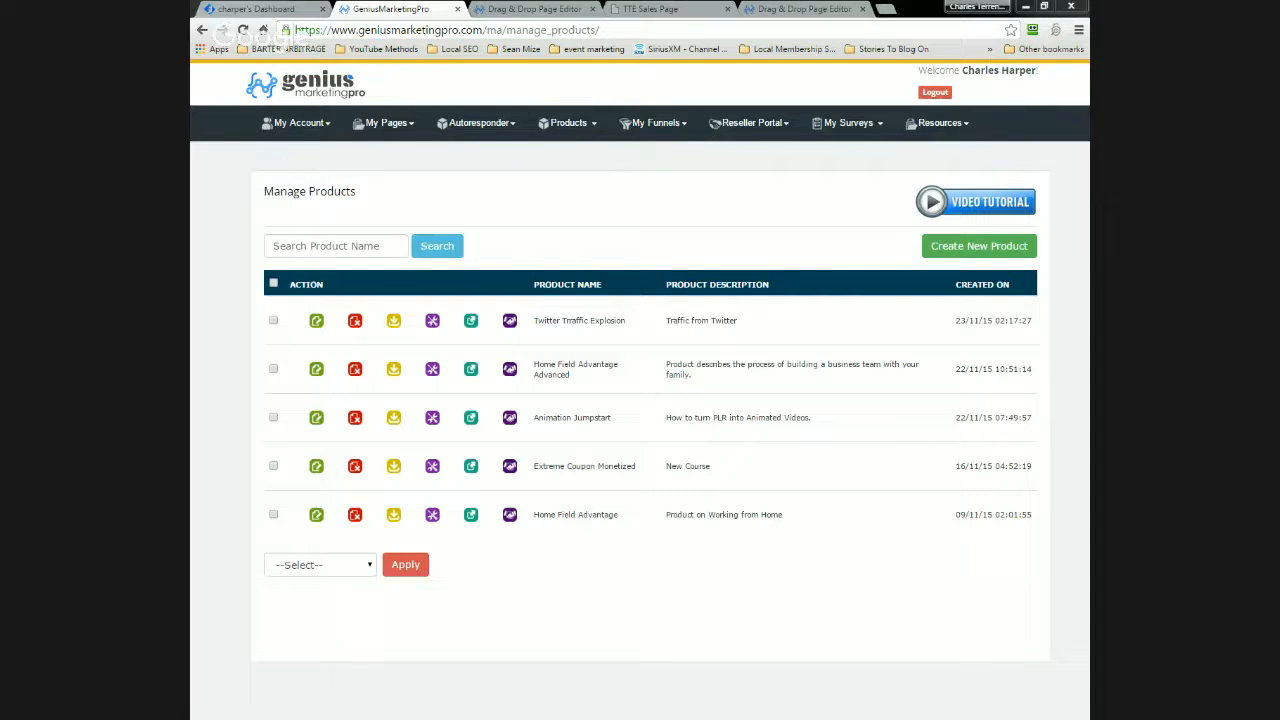
Switch to the GMP Funnels folder in Windows Explorer, widen its file list and view 5.png, the invite-affiliate screenshot.
drag(192, 40, 538, 76)
double_click(538, 76)
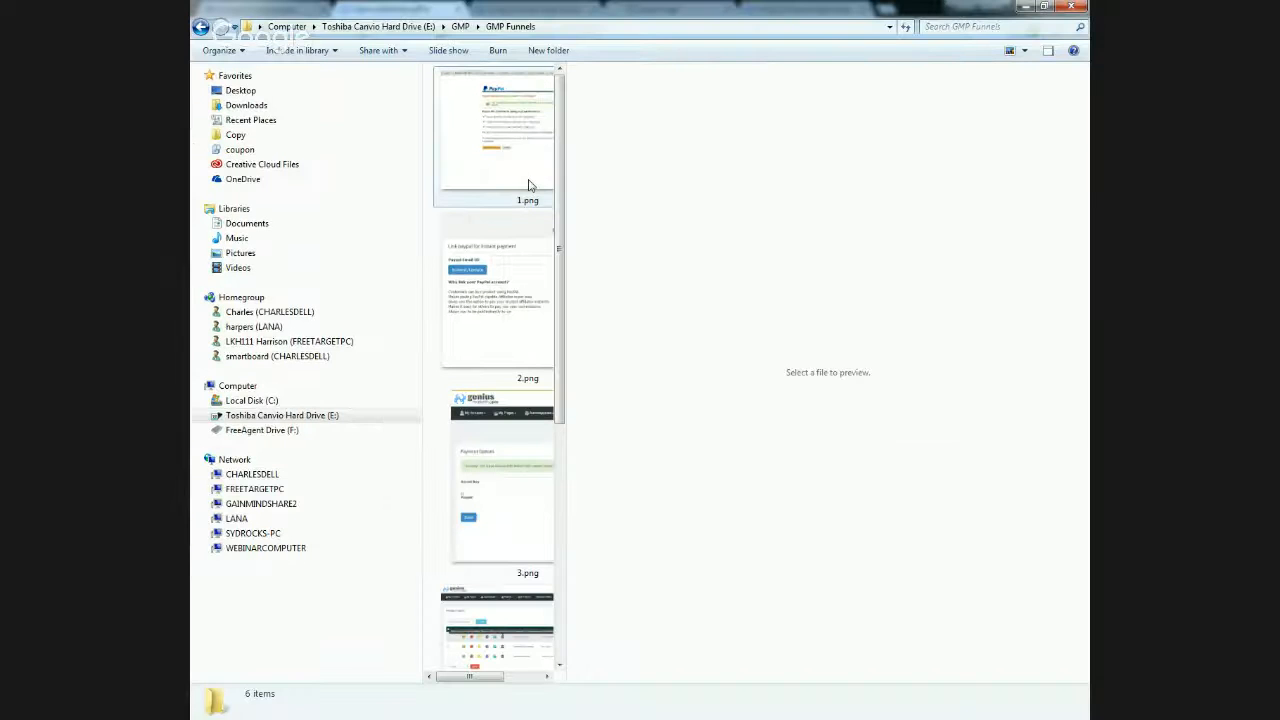
drag(565, 204, 790, 196)
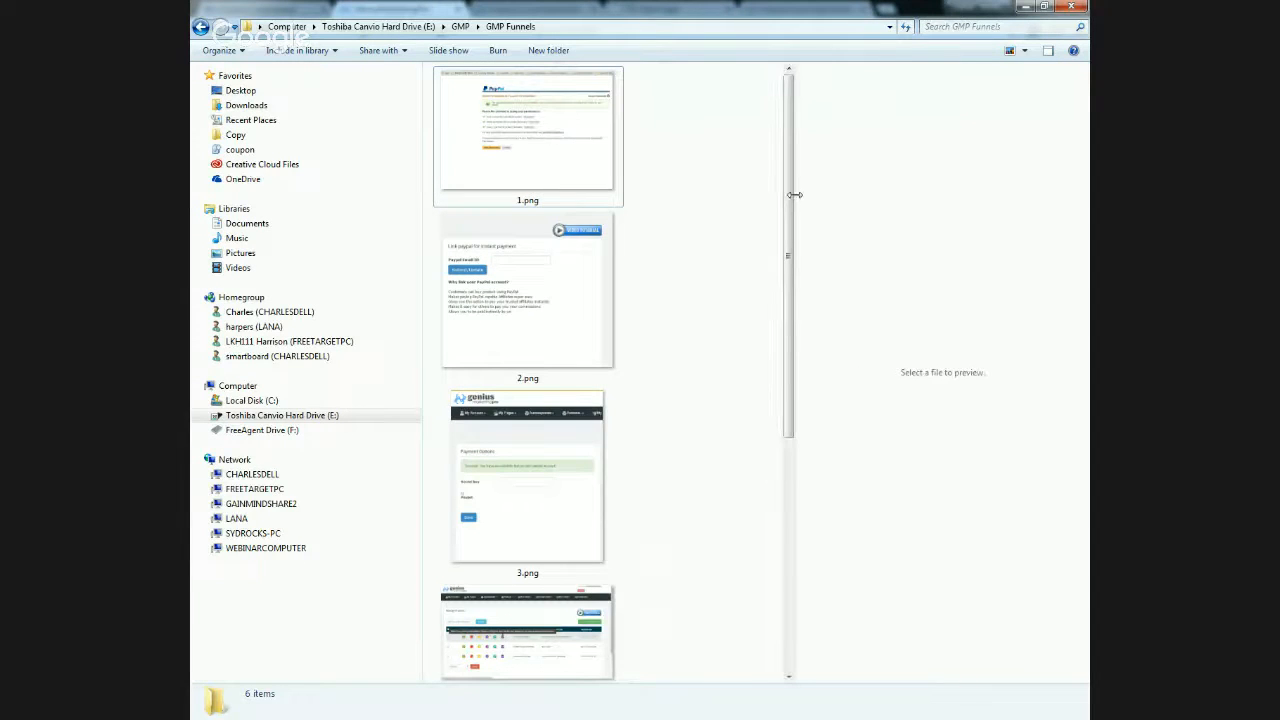
scroll(740, 410, down, 3)
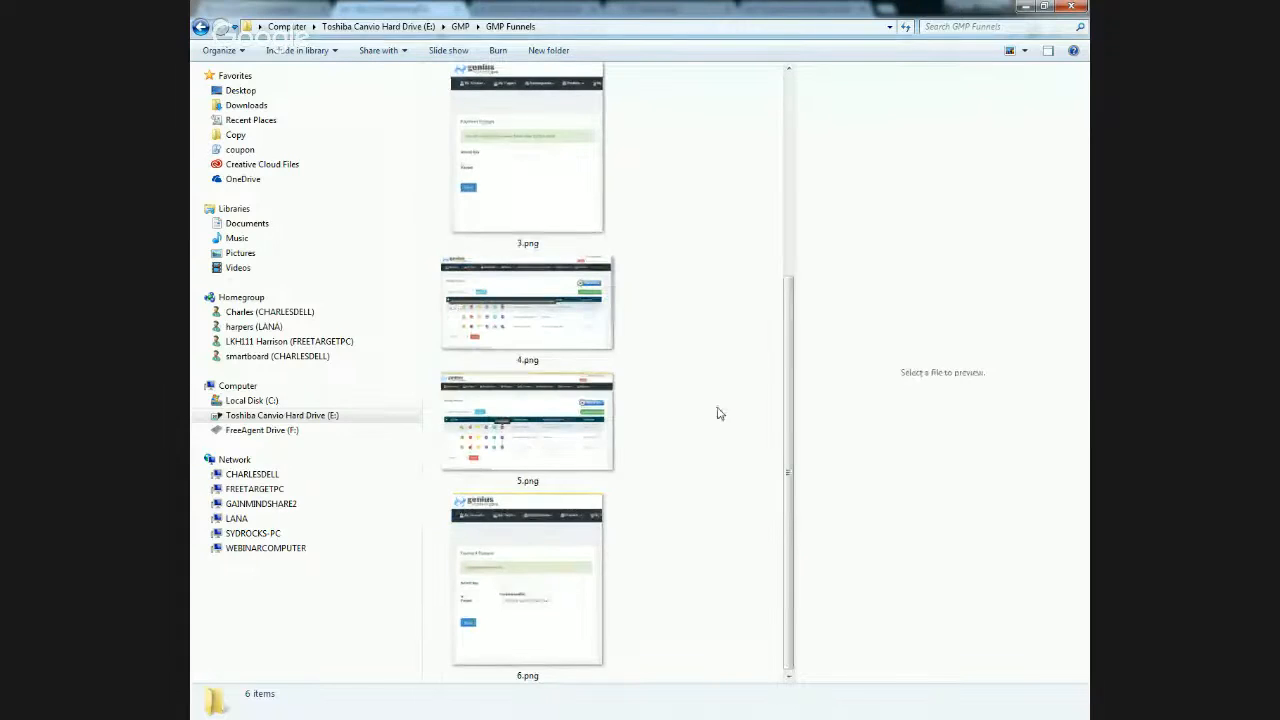
click(537, 430)
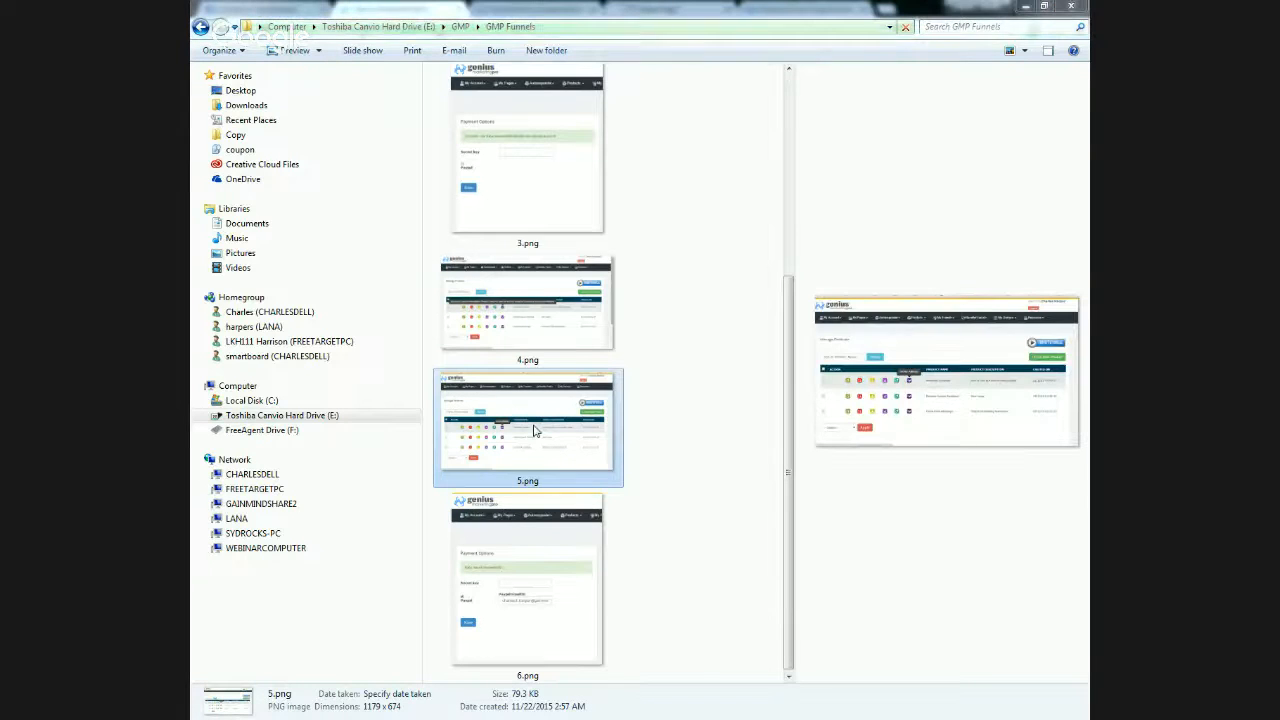
double_click(535, 435)
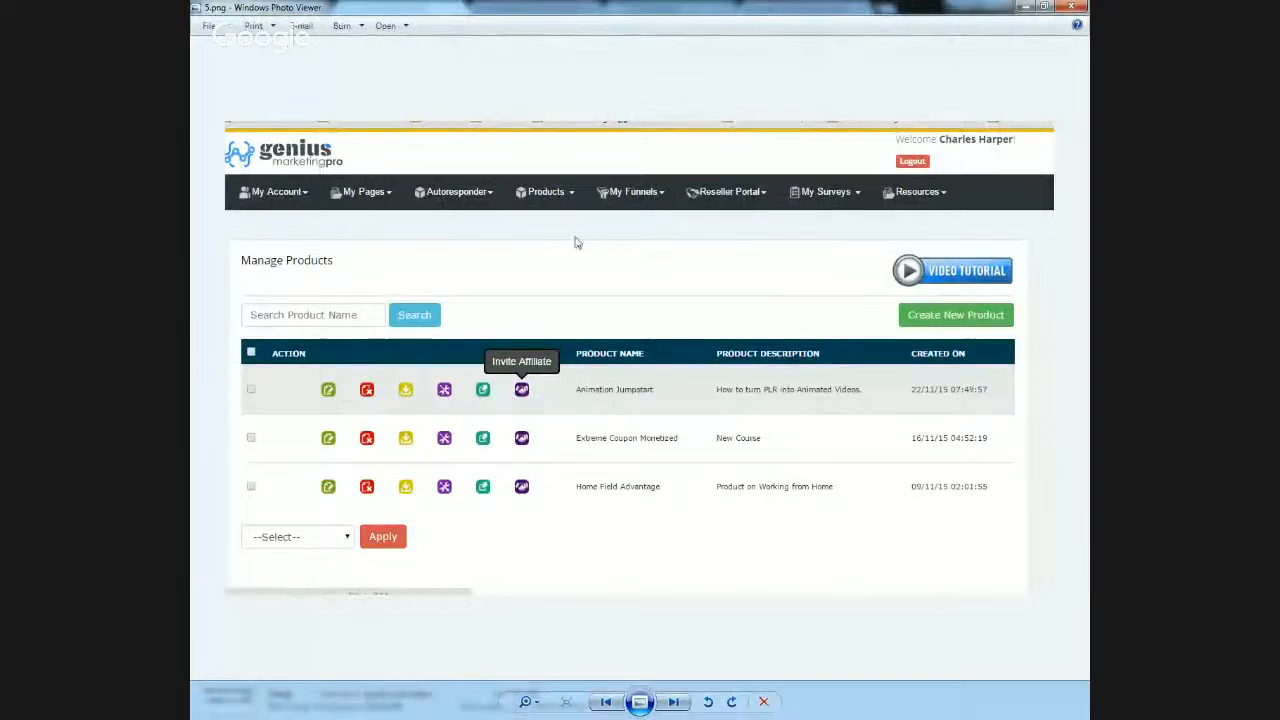
click(1069, 7)
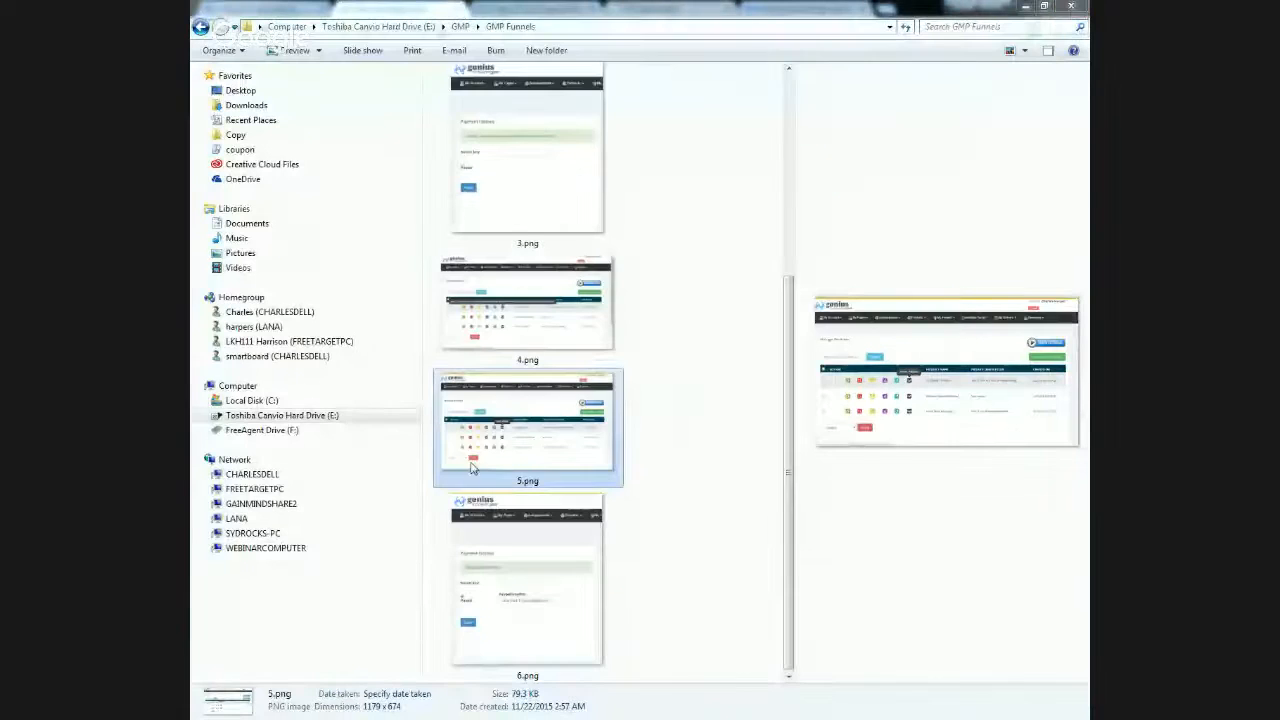
View the screenshots 4.png and 2.png to examine the affiliate invitation requirement and the PayPal linking form.
click(551, 327)
double_click(551, 327)
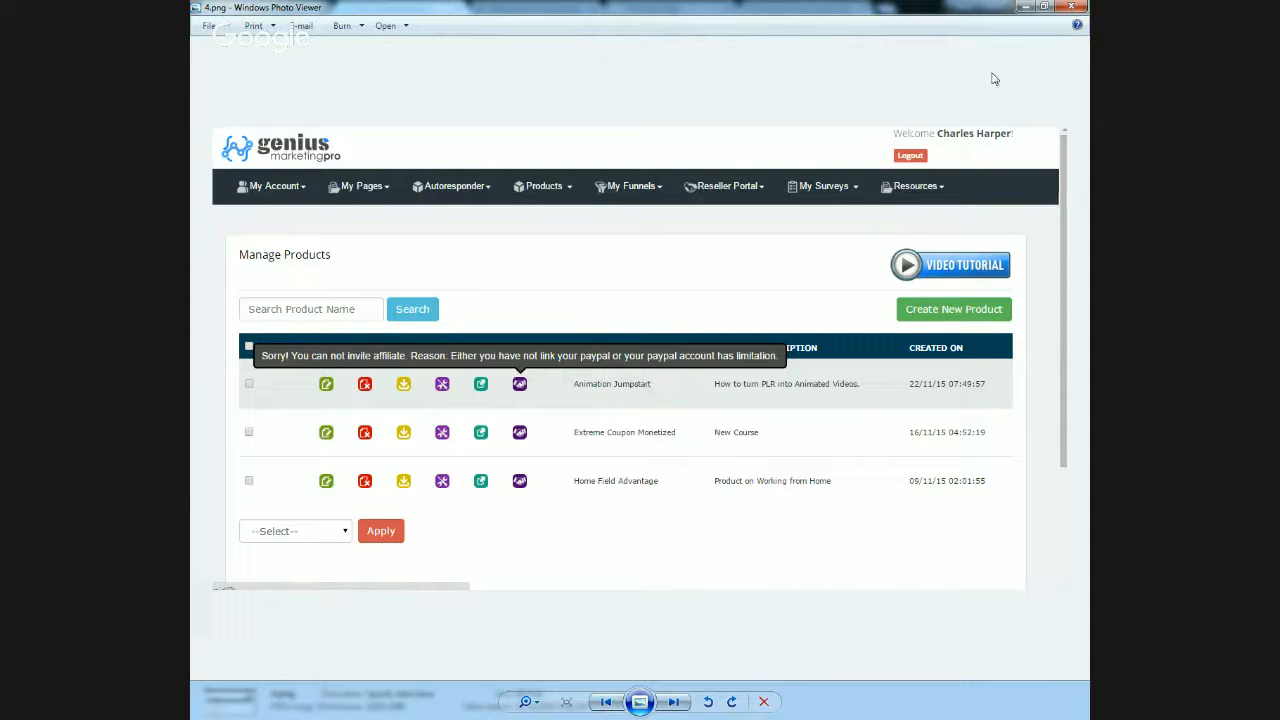
click(1072, 8)
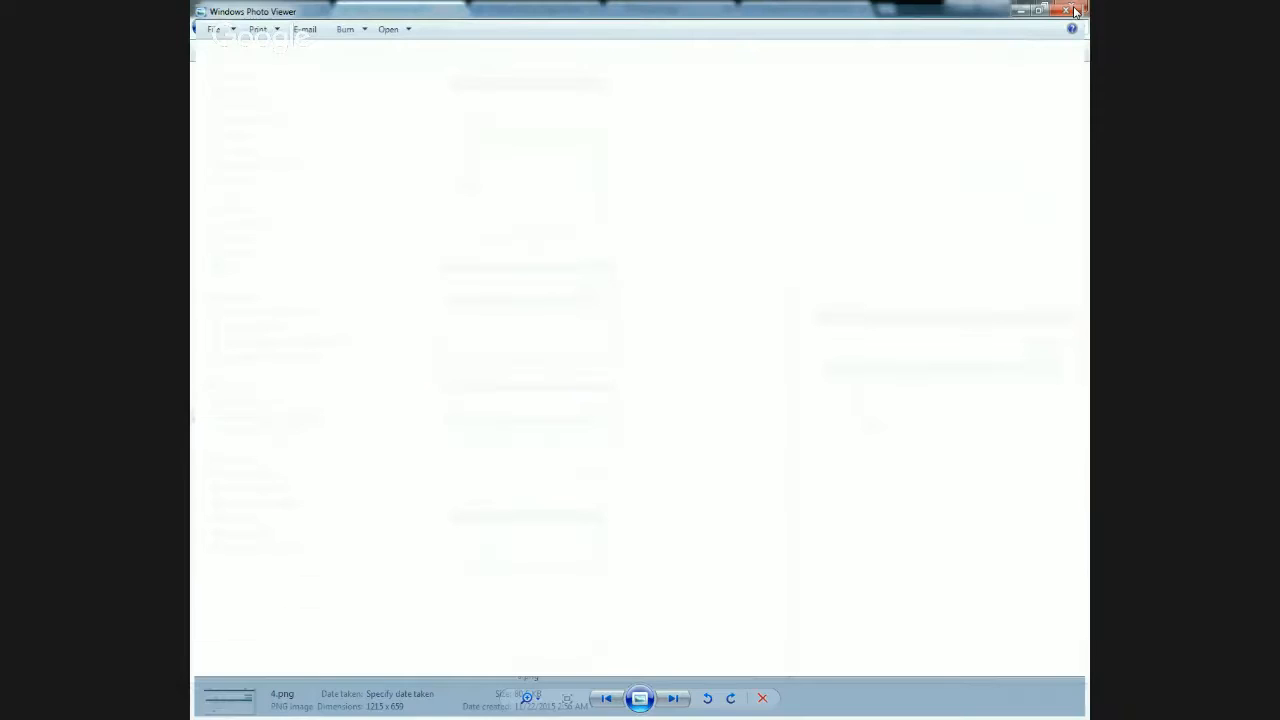
drag(793, 318, 797, 224)
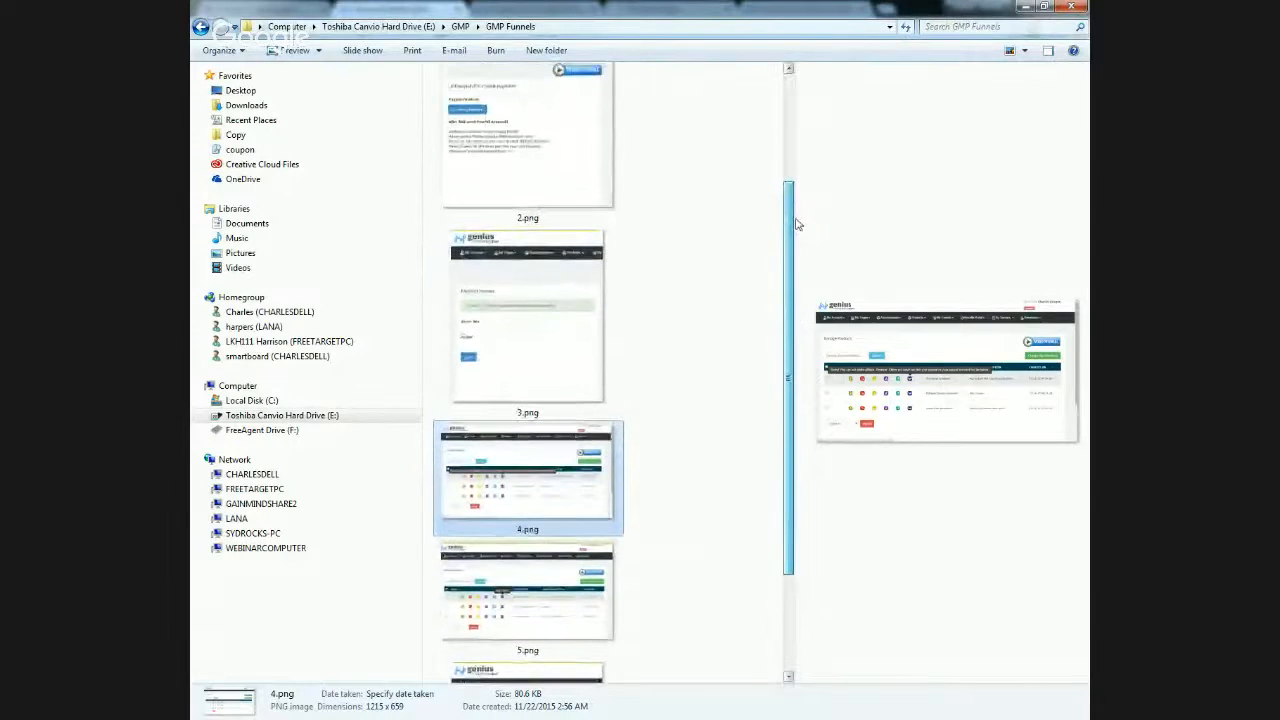
double_click(531, 177)
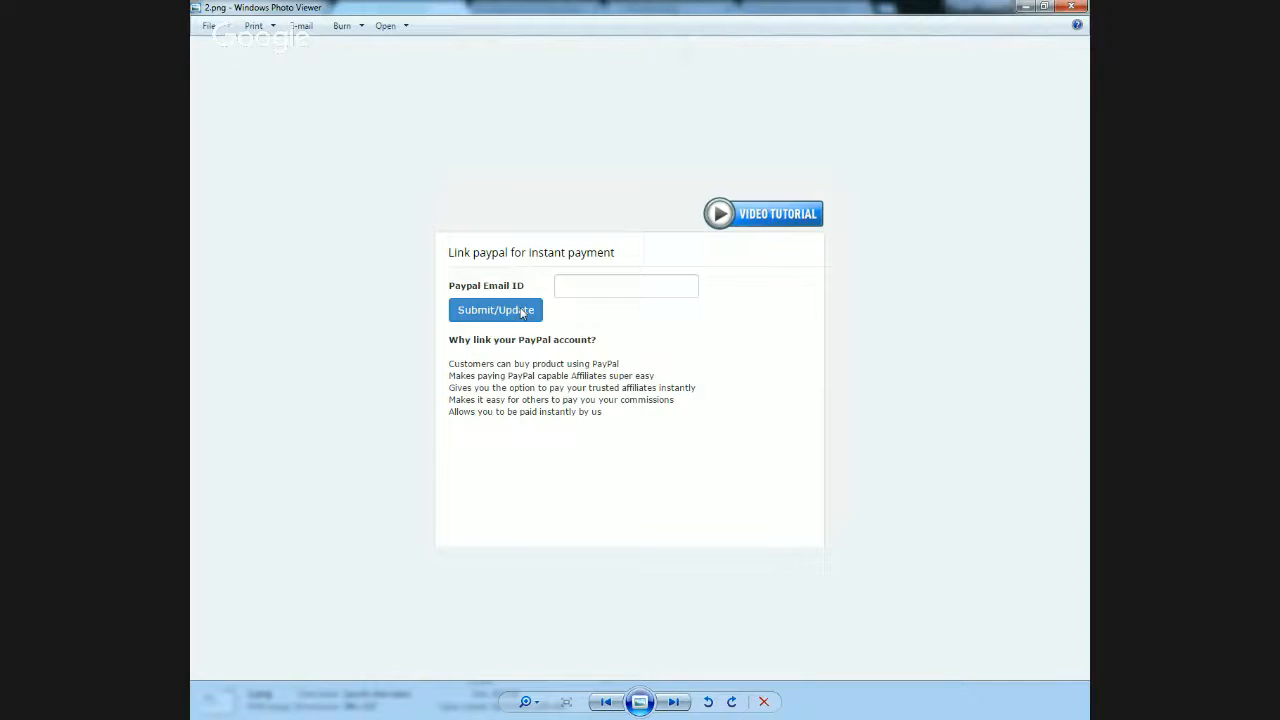
click(1070, 7)
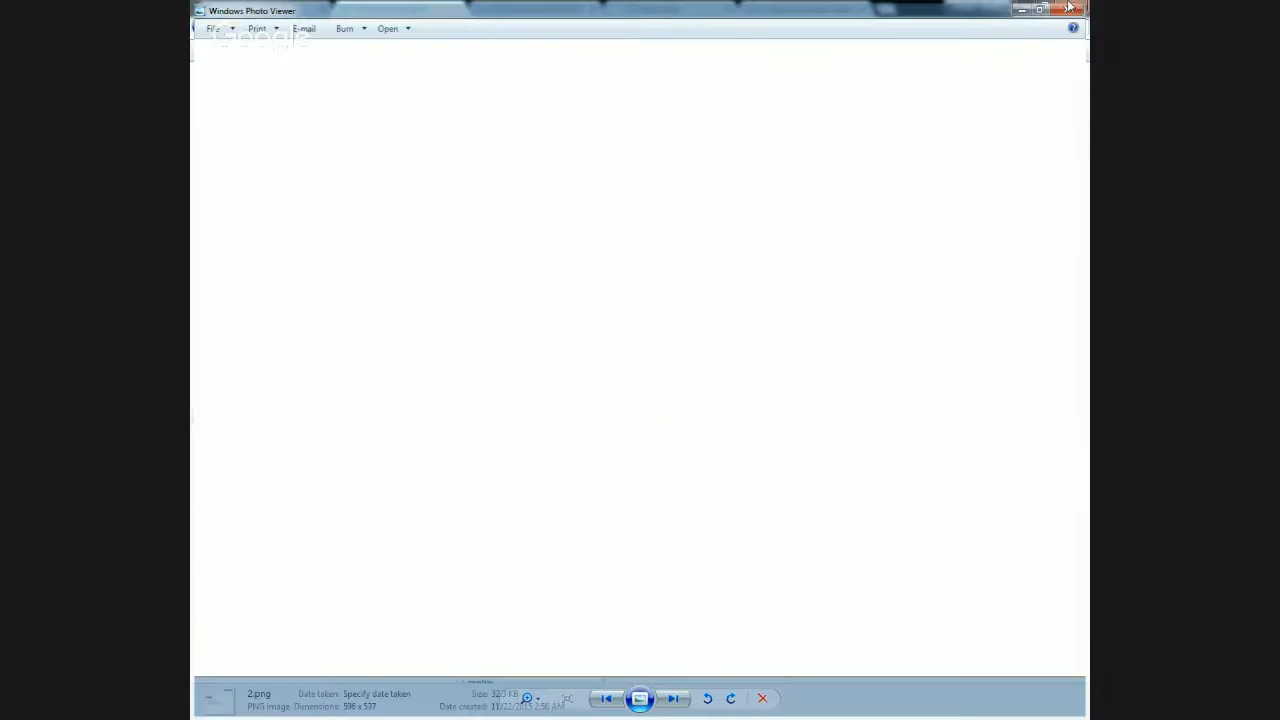
View the screenshots 1.png and 3.png to examine the PayPal permission request and the payment options page.
scroll(685, 337, down, 3)
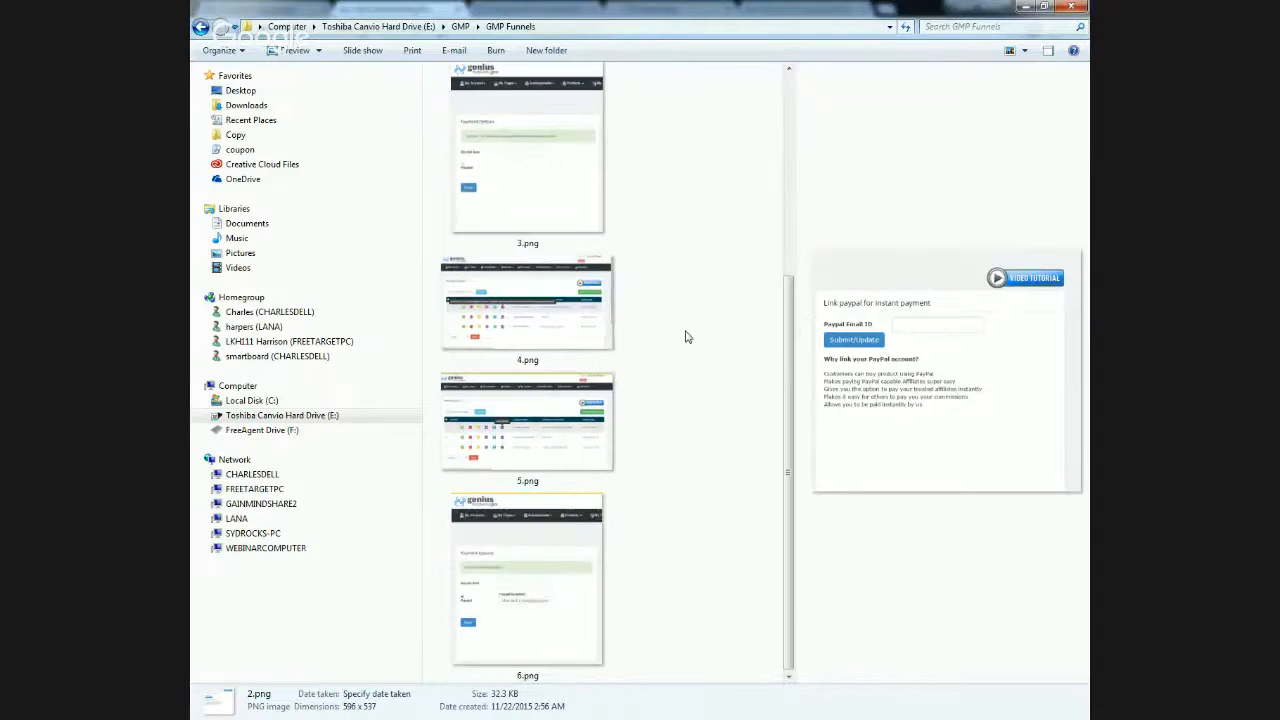
scroll(686, 335, up, 3)
click(545, 165)
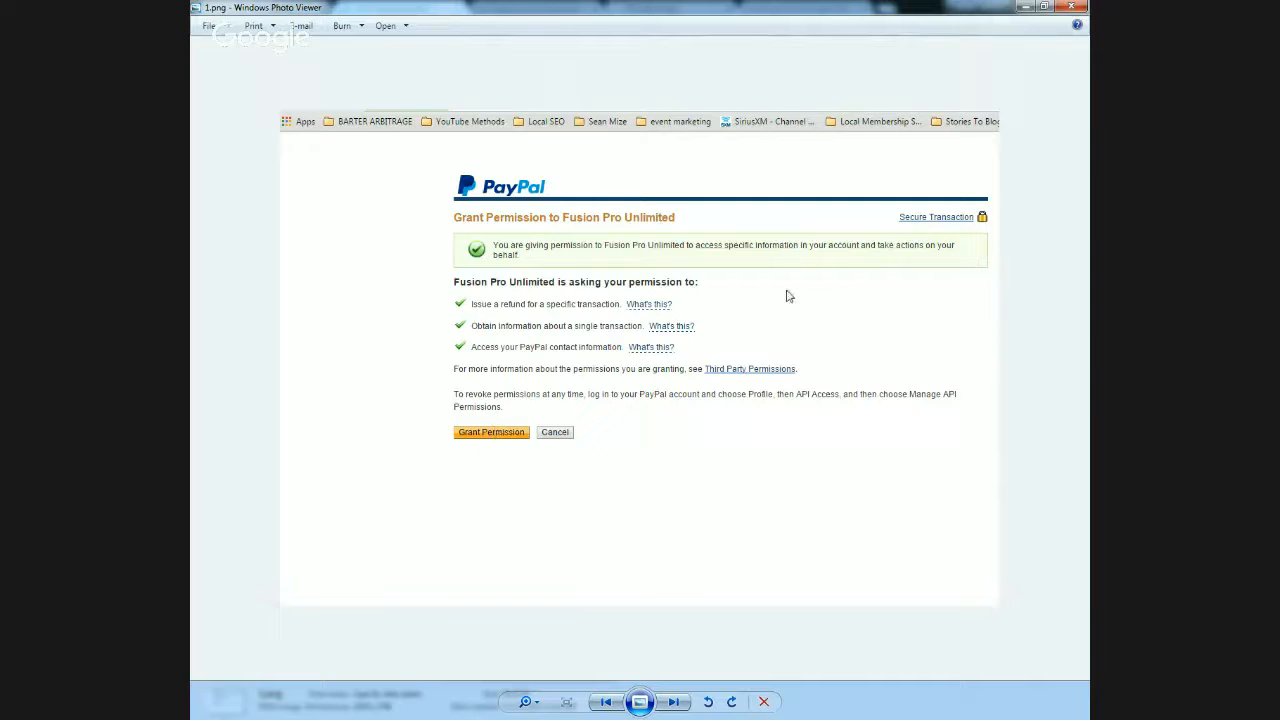
click(1070, 8)
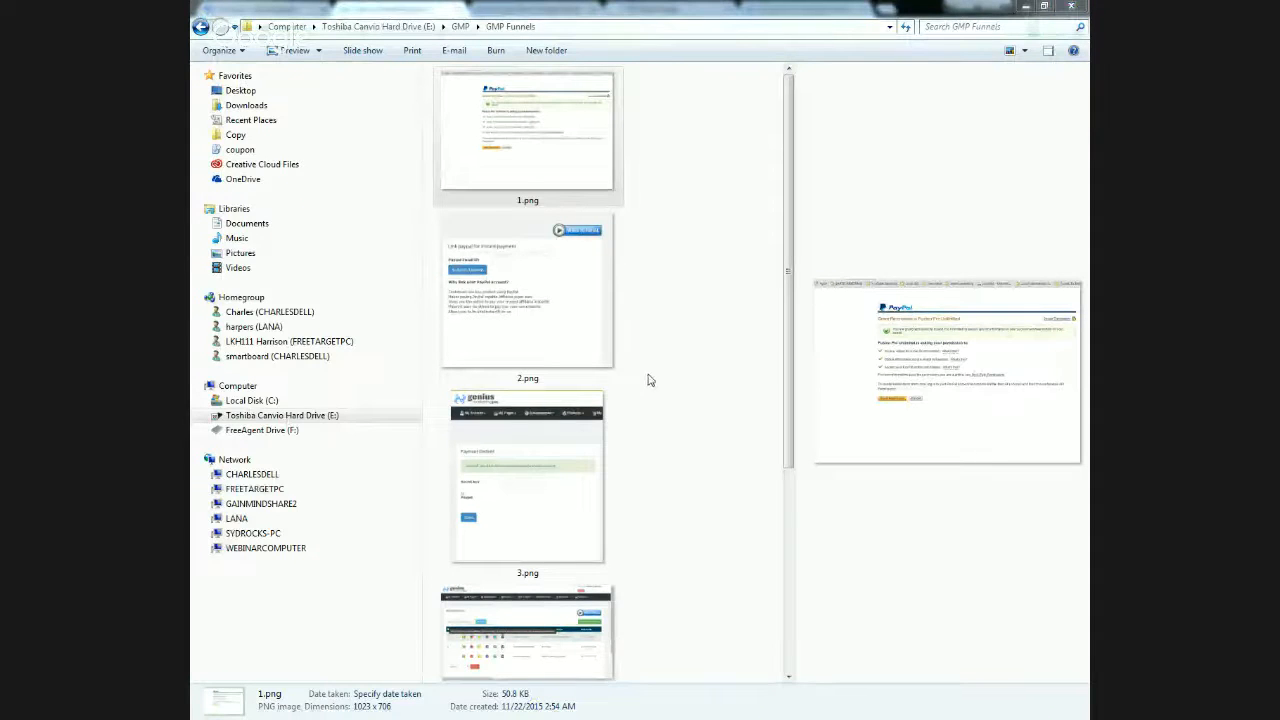
double_click(511, 460)
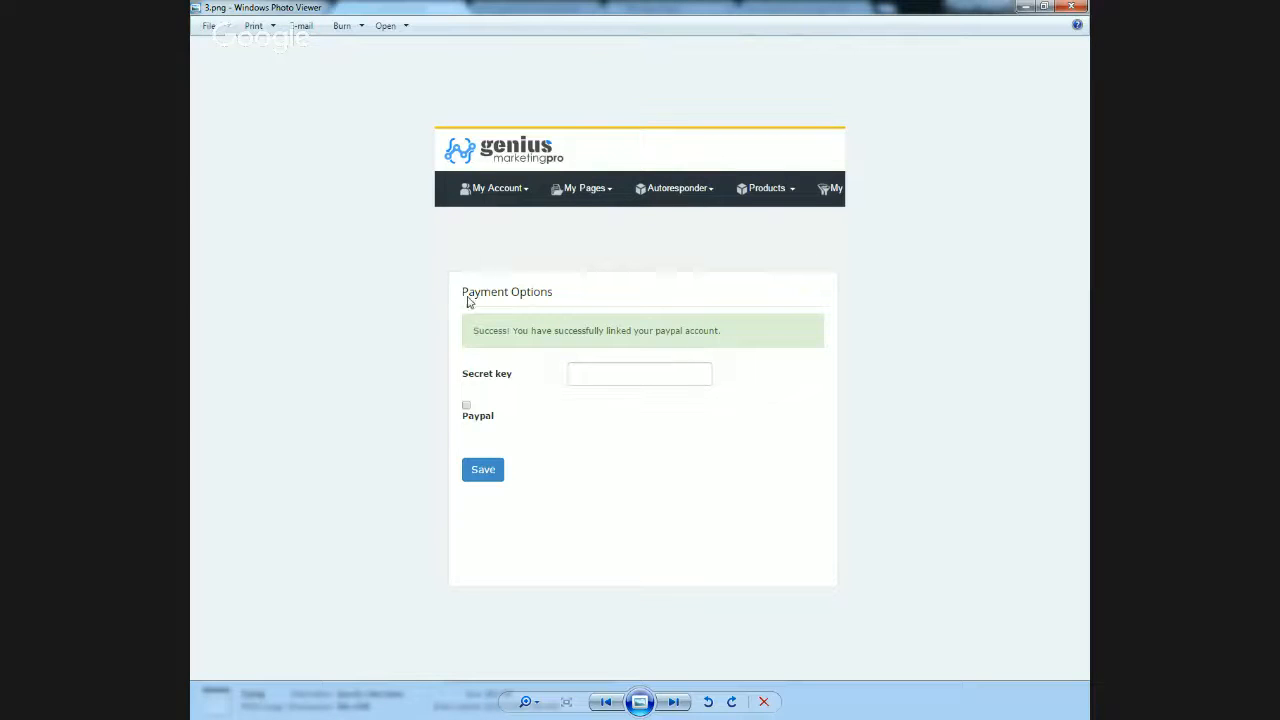
click(1073, 8)
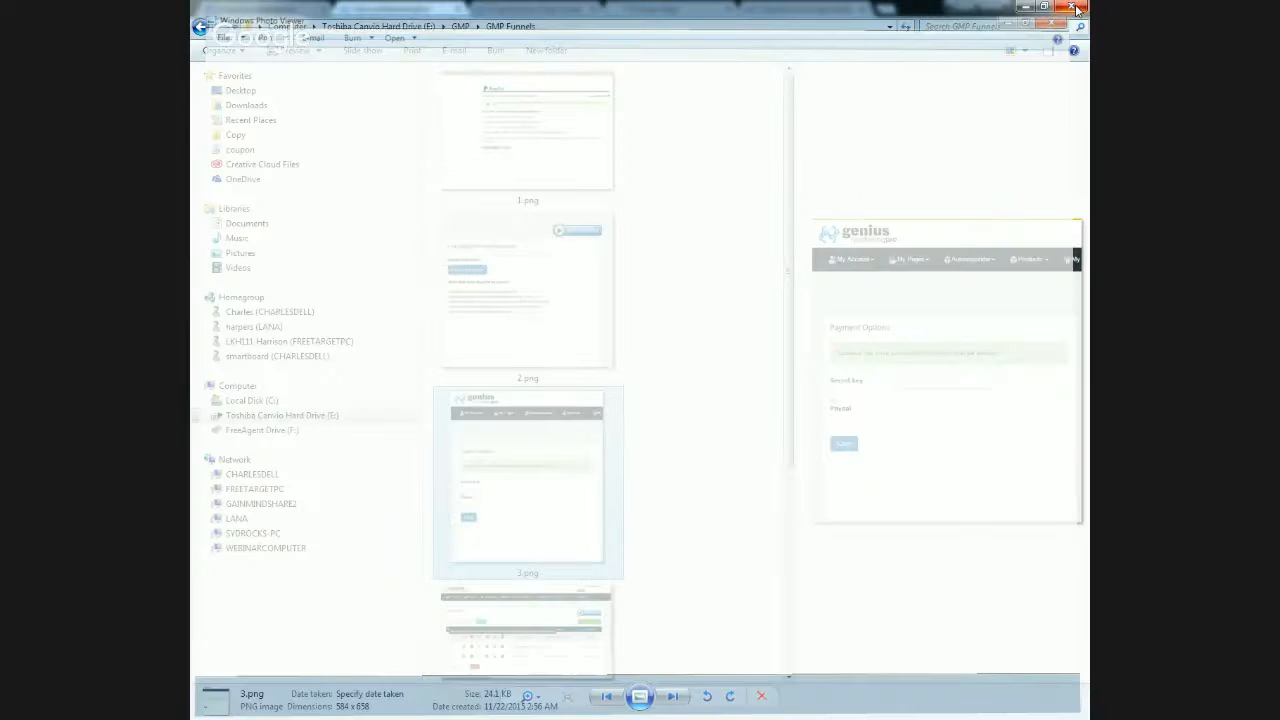
View the saved payment options in 6.png, then close the screenshot folder to return to the product list.
scroll(714, 457, down, 3)
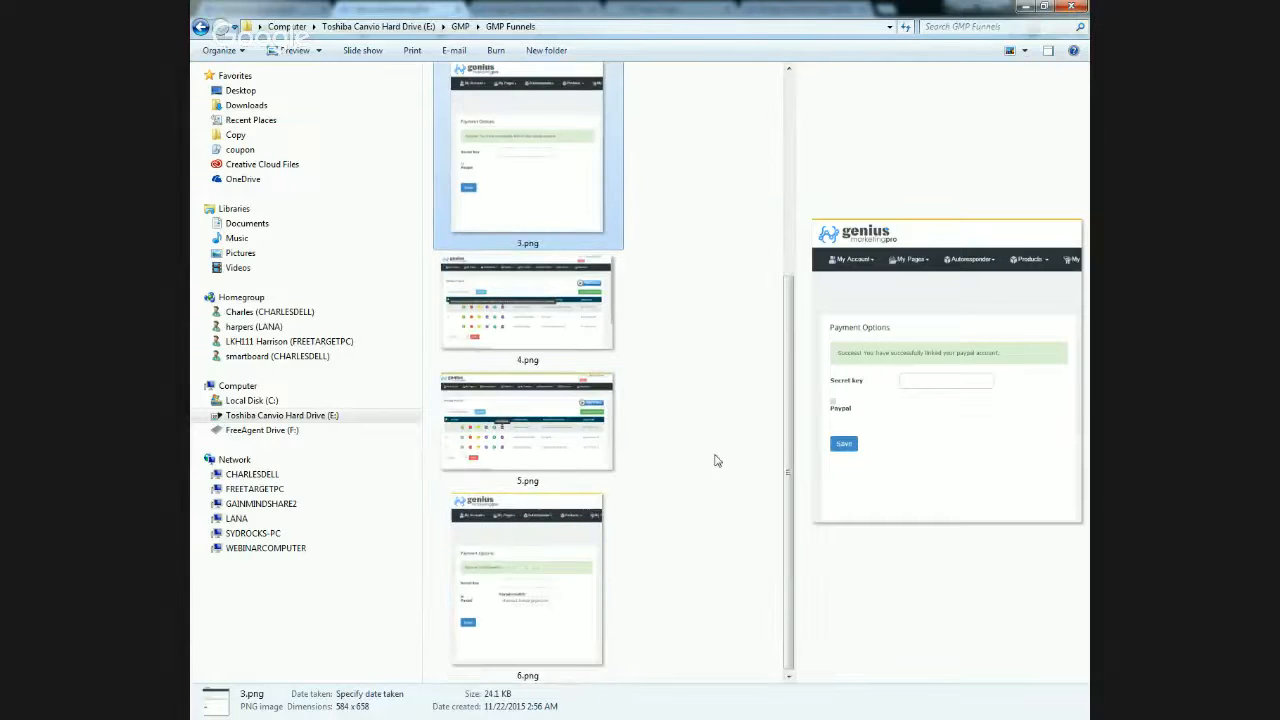
double_click(519, 547)
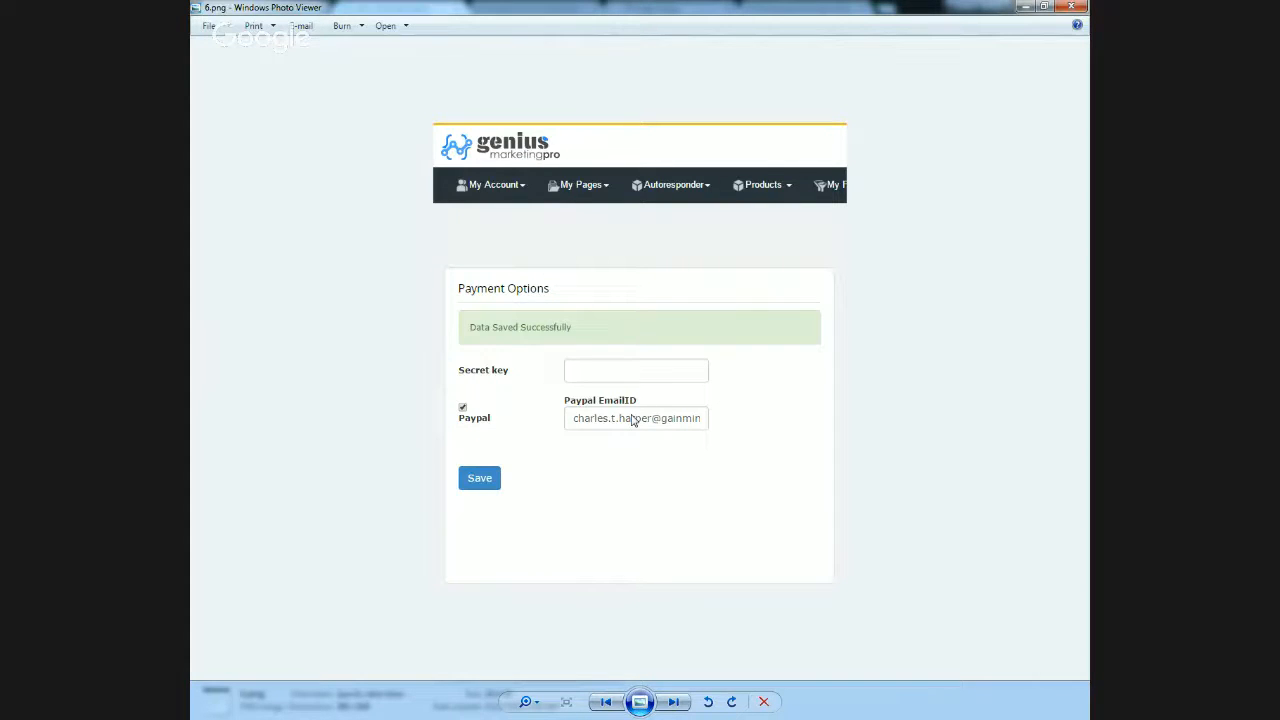
click(1076, 6)
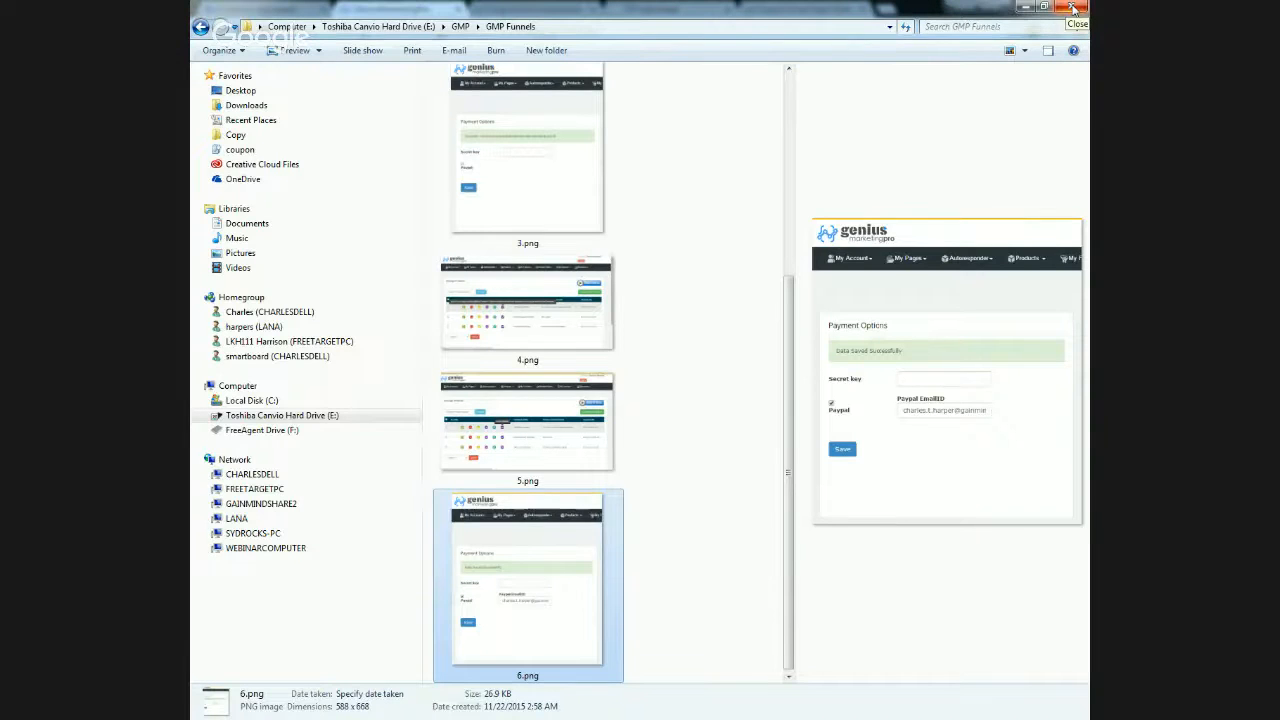
click(1072, 7)
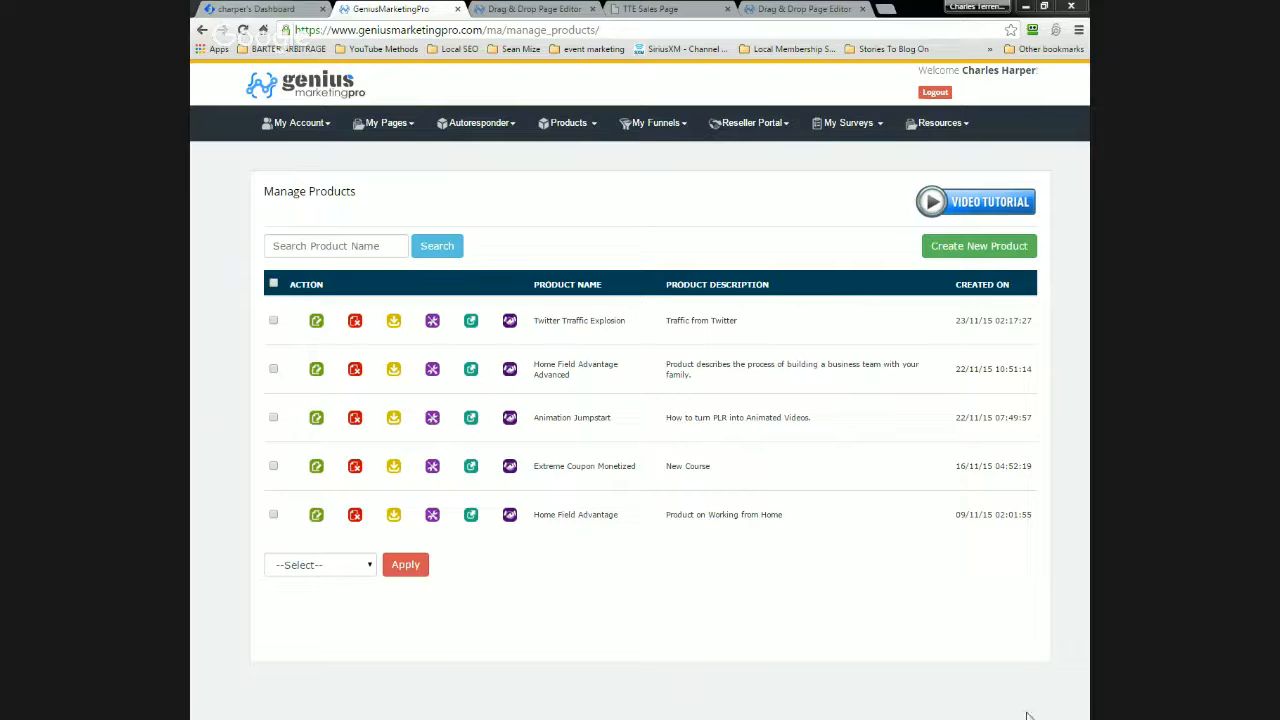
Start a new product named "Twitter Traffic Conversions" with the description "Converting your Twitter Traffic".
click(926, 248)
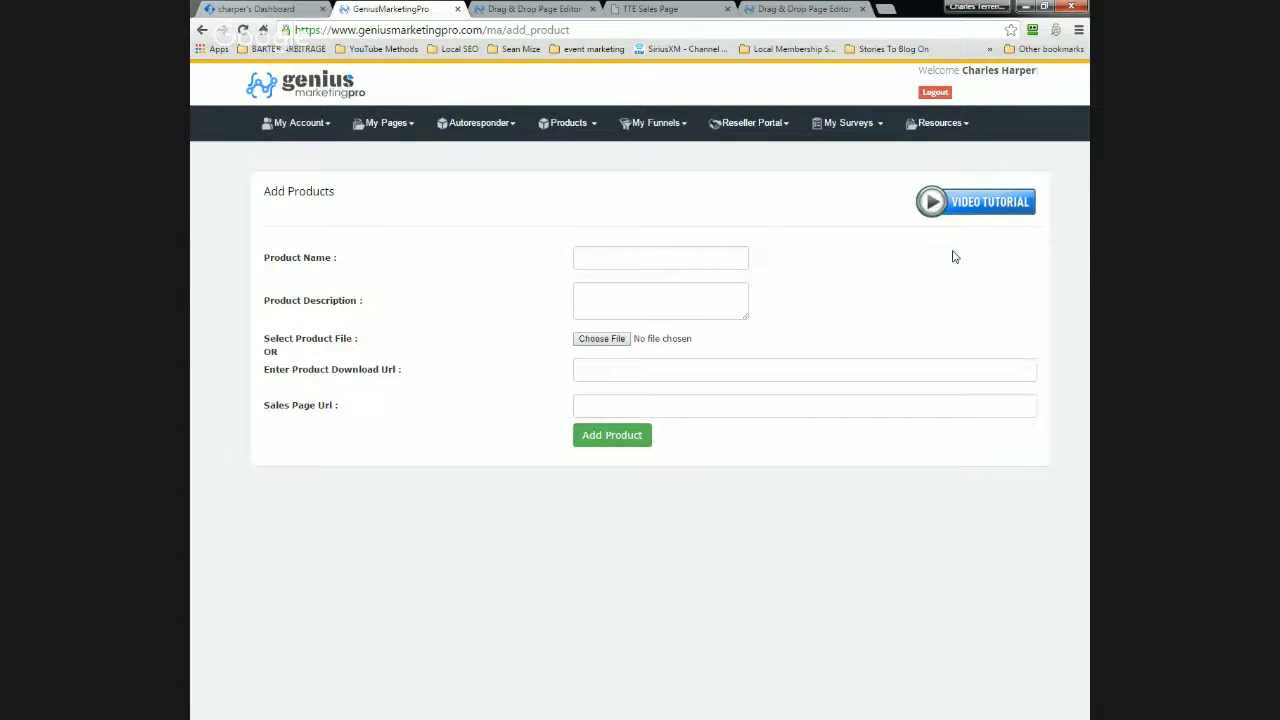
click(601, 261)
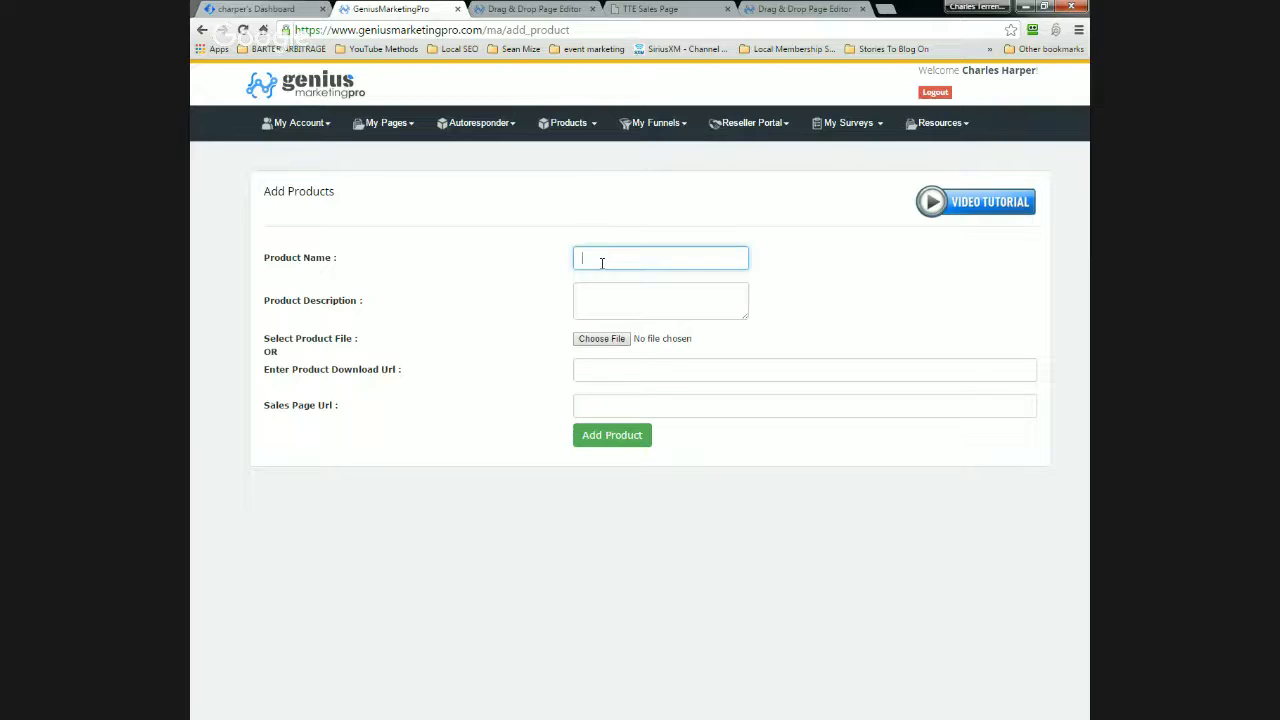
text(Twitter Traffic Conversions)
click(620, 297)
text(Conver)
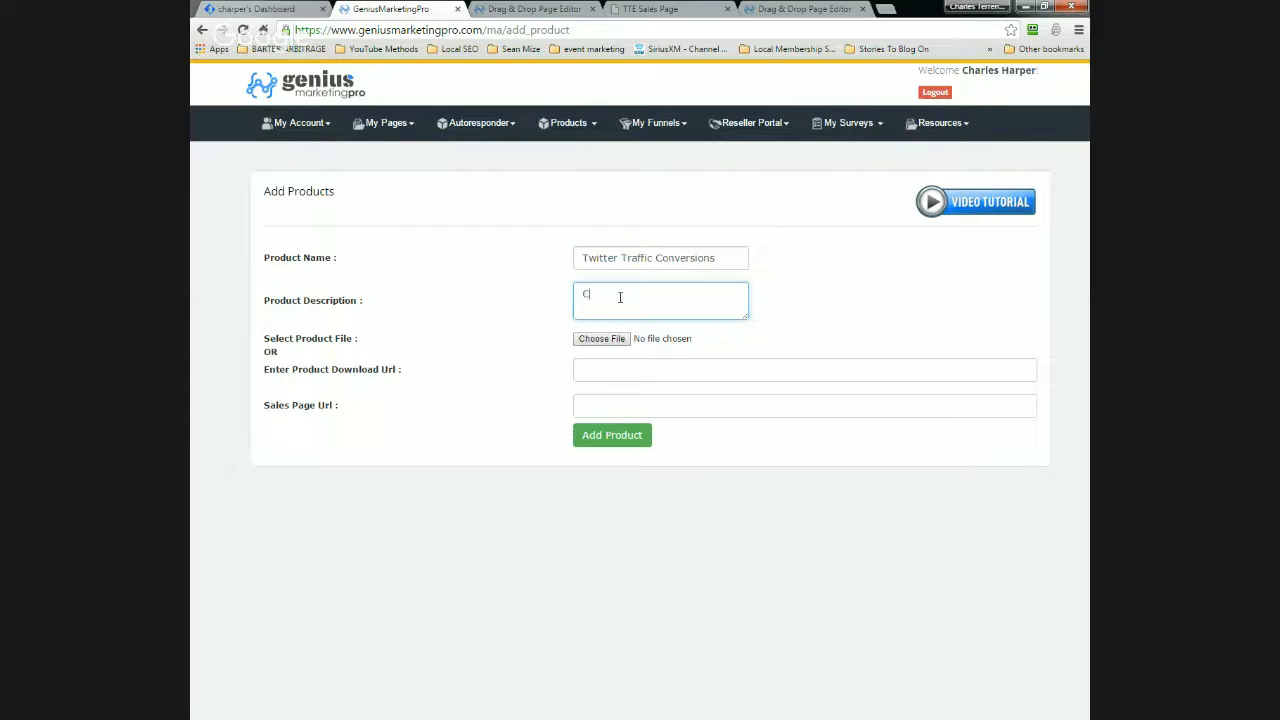
text(ting your Twitter Traffic)
click(651, 378)
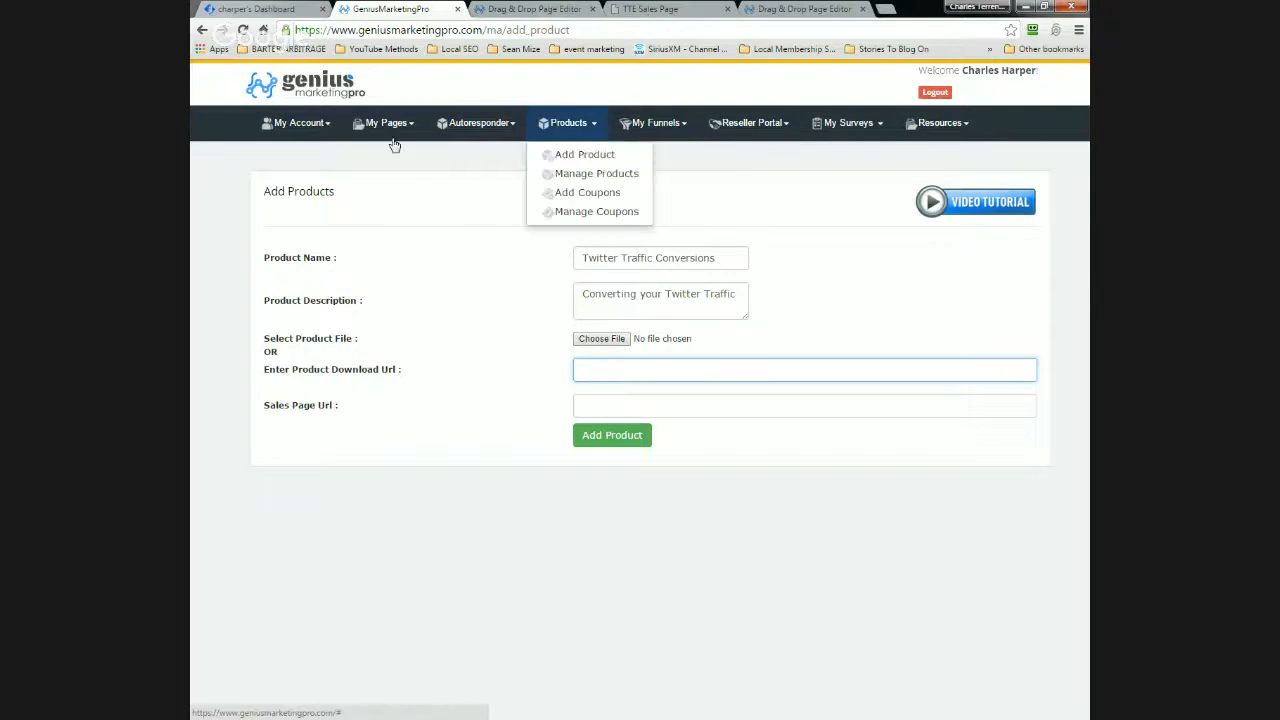
mouse_move(386, 123)
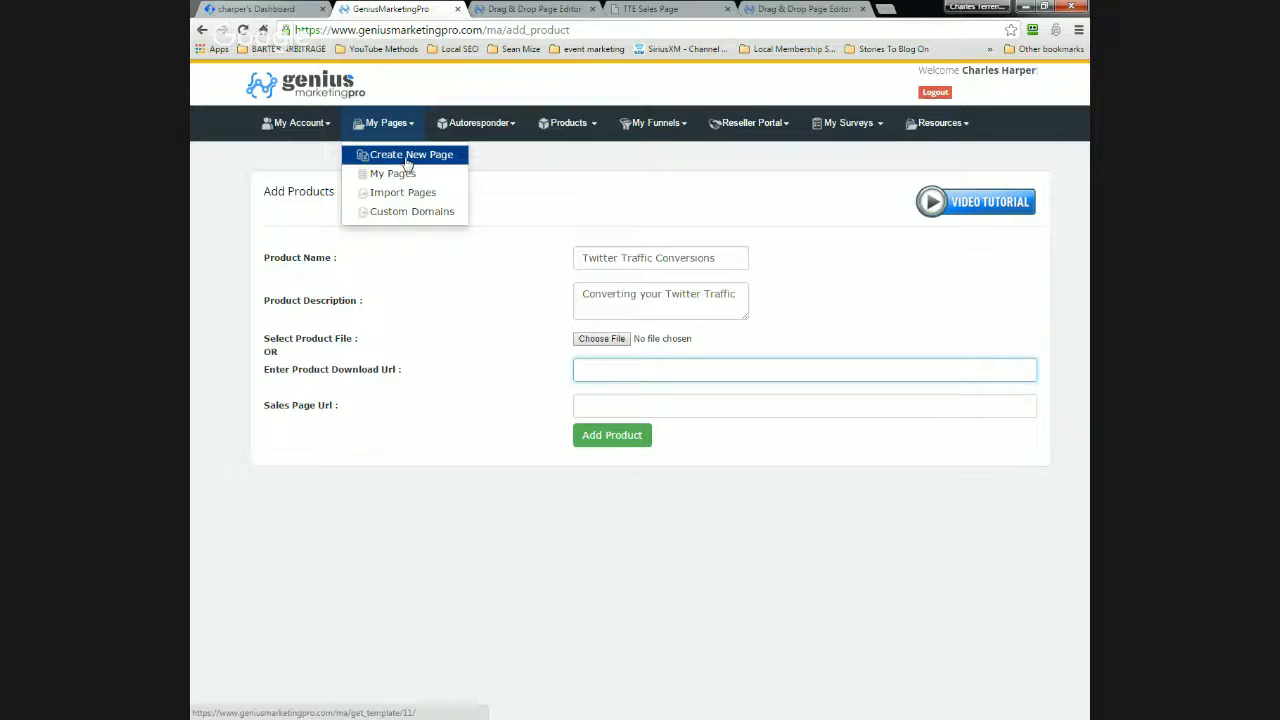
right_click(405, 160)
click(460, 185)
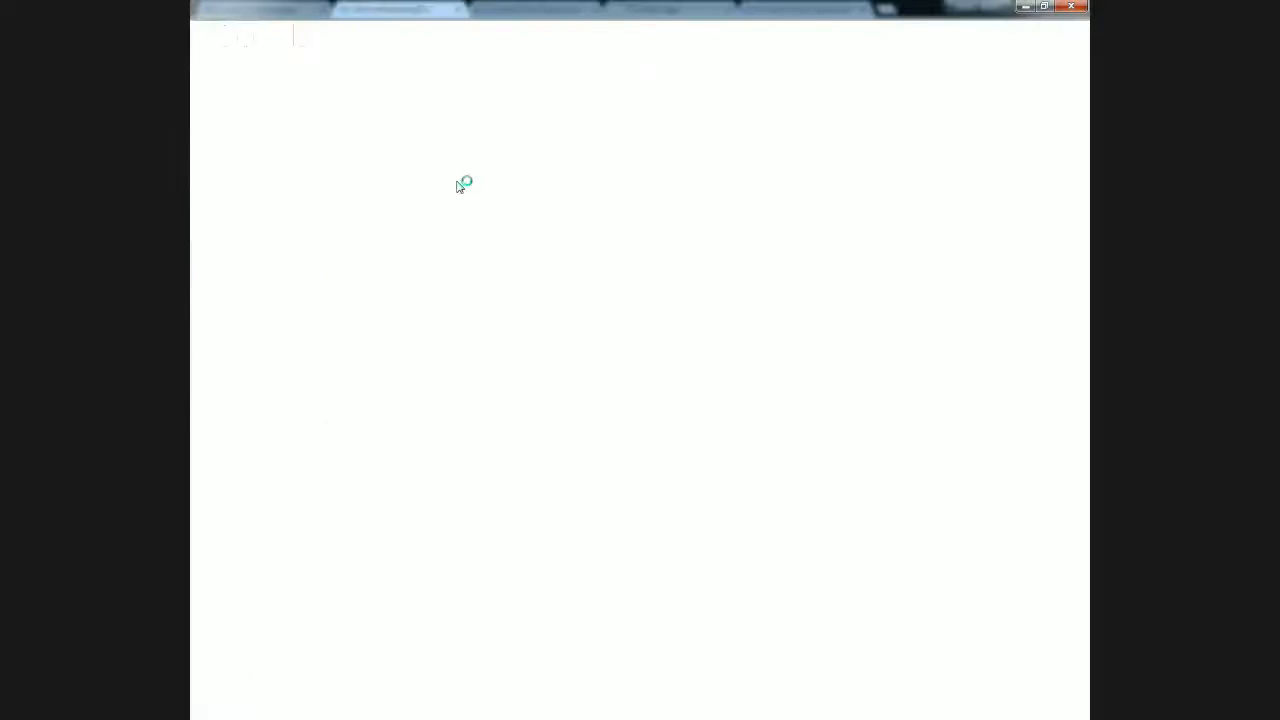
click(1073, 7)
Open the new page template gallery in its own browser tab and close the leftover page editor and TTE Sales Page tabs.
mouse_move(403, 126)
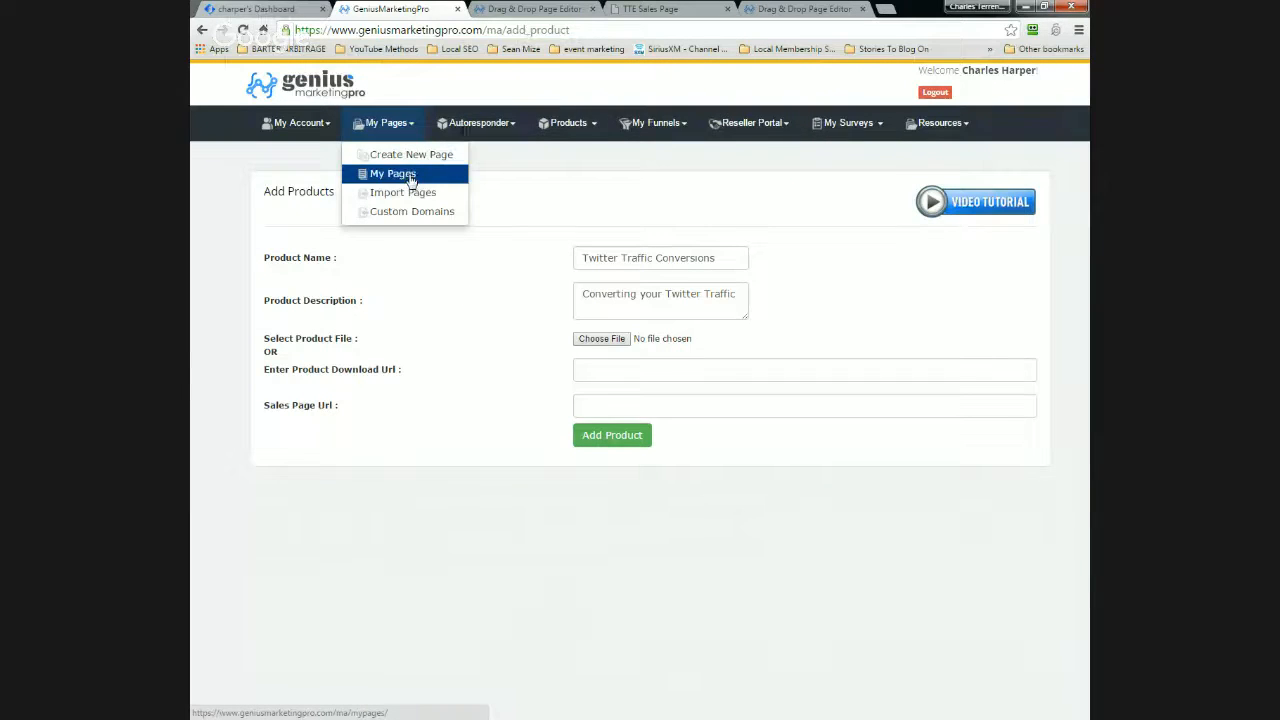
right_click(432, 163)
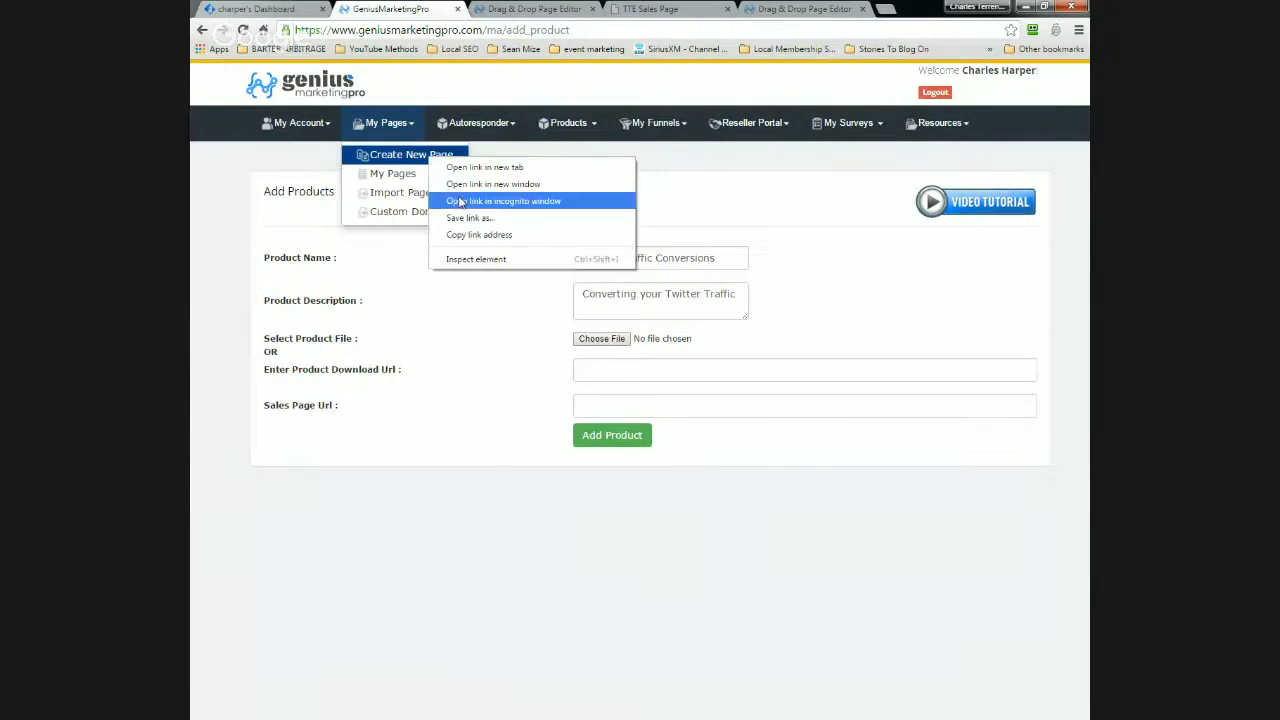
click(484, 168)
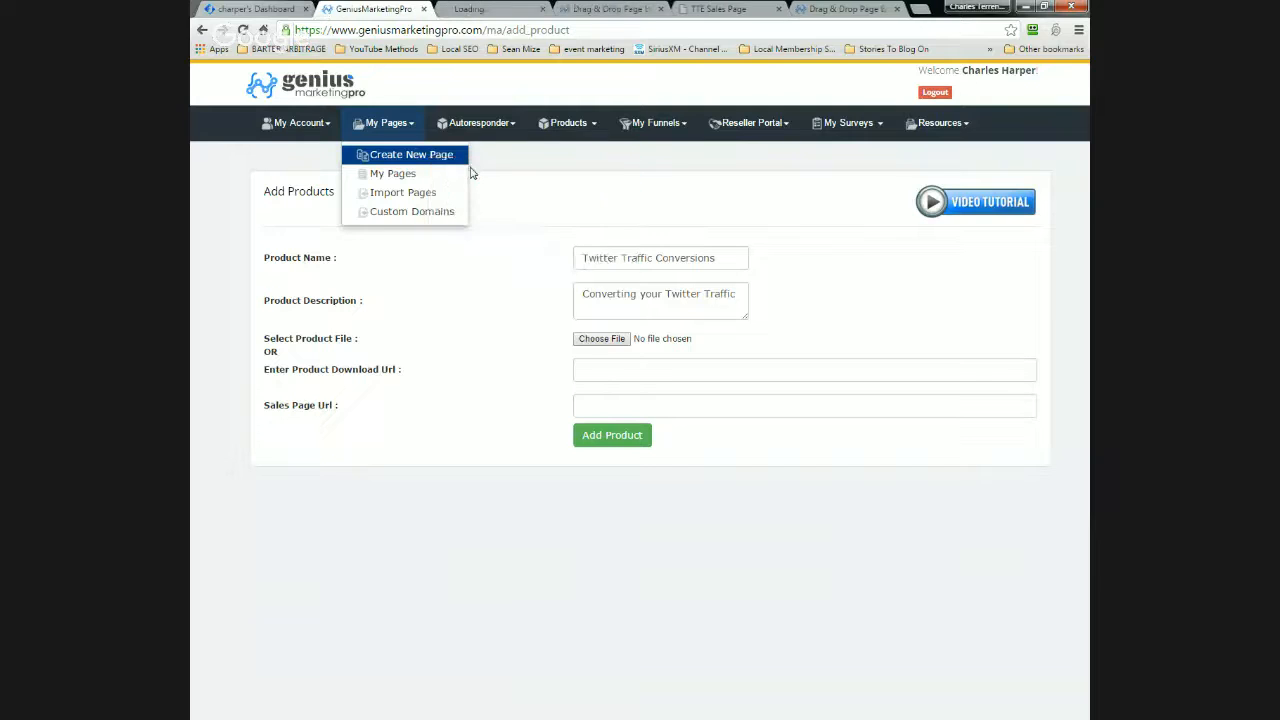
click(673, 9)
click(673, 9)
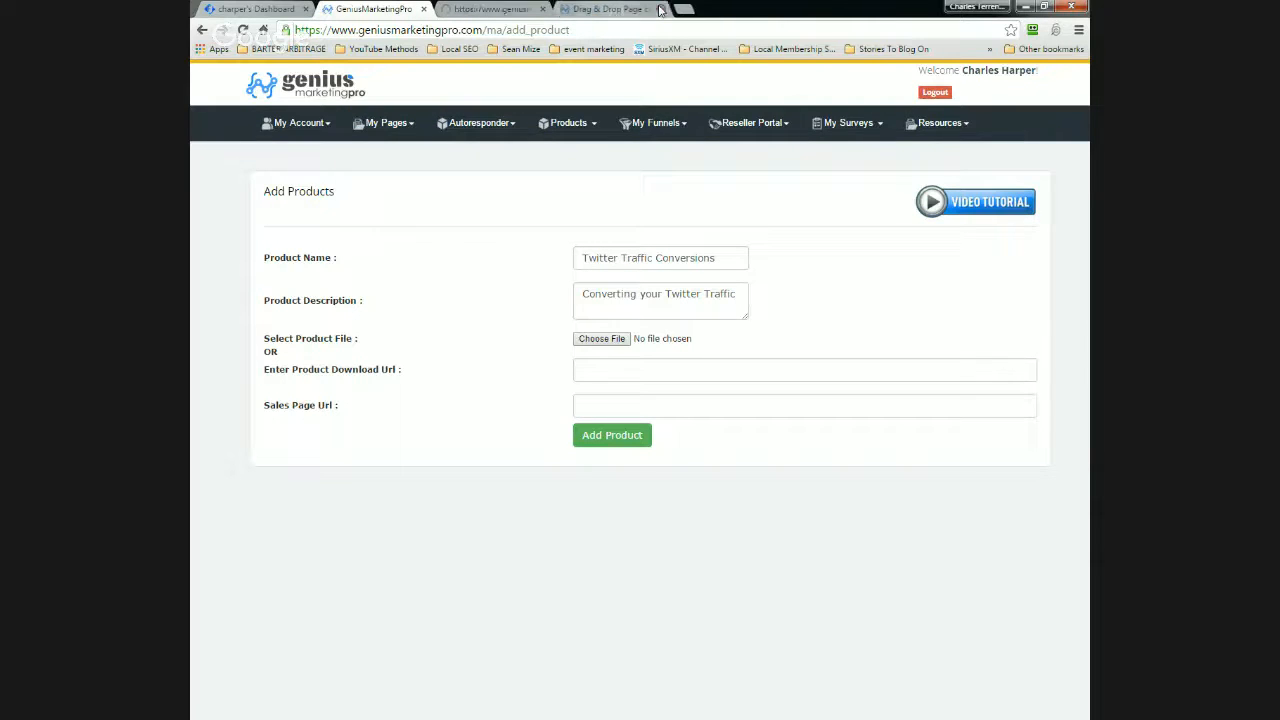
click(549, 8)
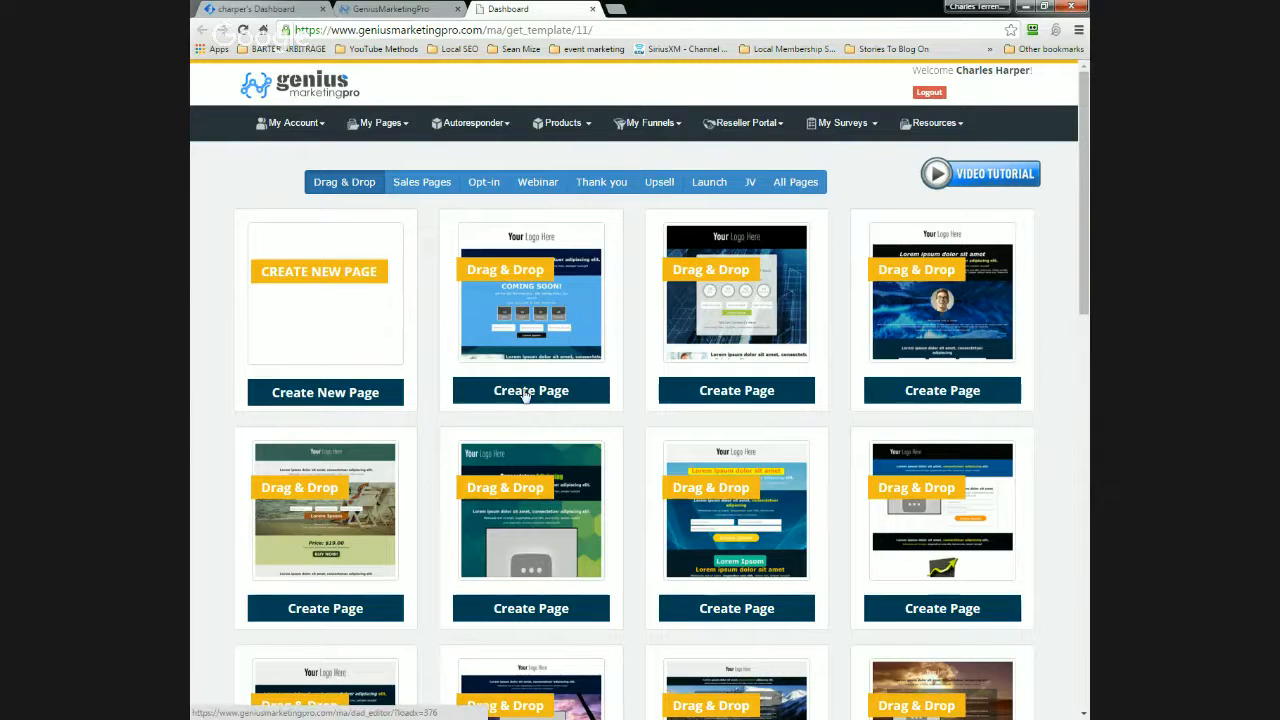
Create a page from the blue Drag & Drop template with the yellow headline bar and look over its layout.
scroll(525, 395, down, 1)
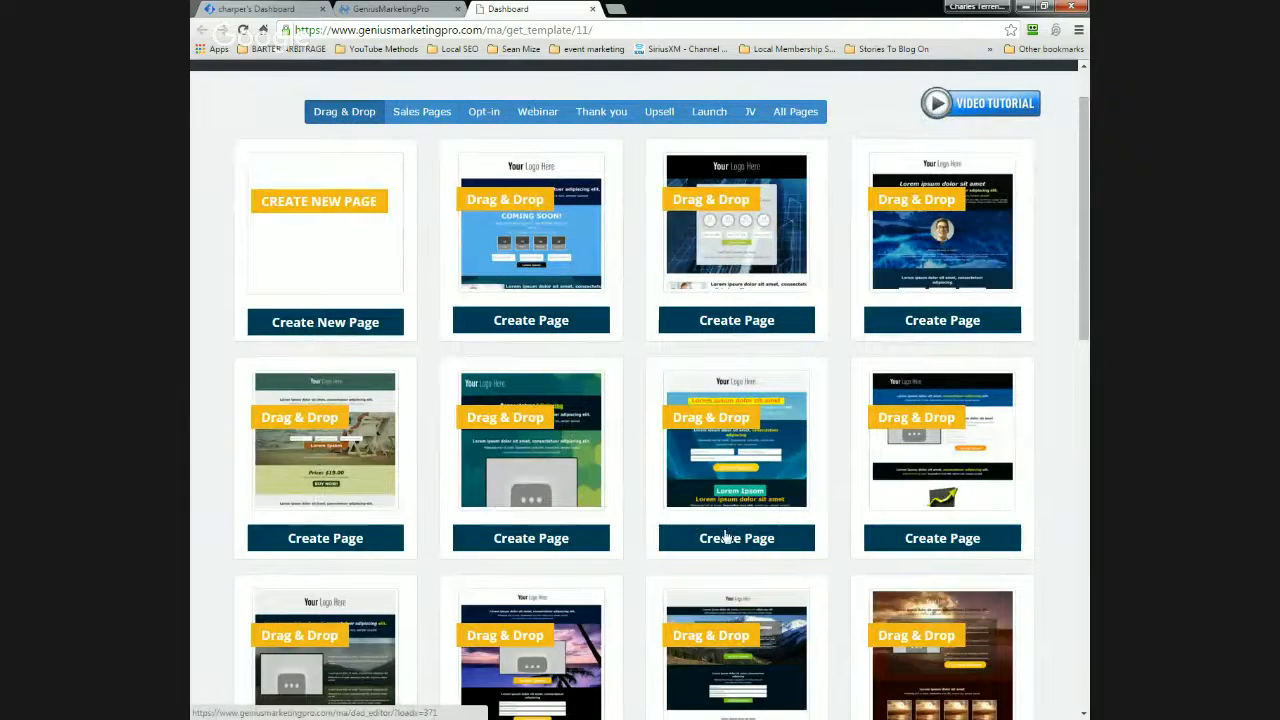
scroll(726, 537, down, 1)
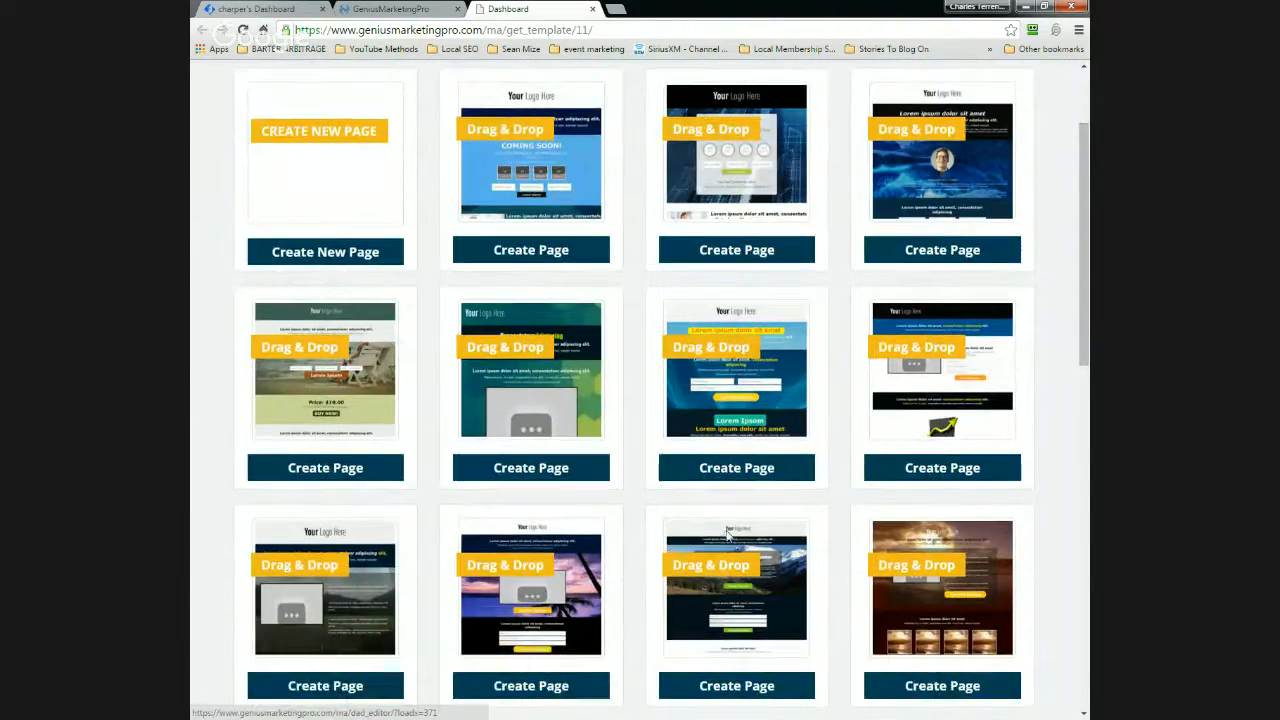
click(733, 470)
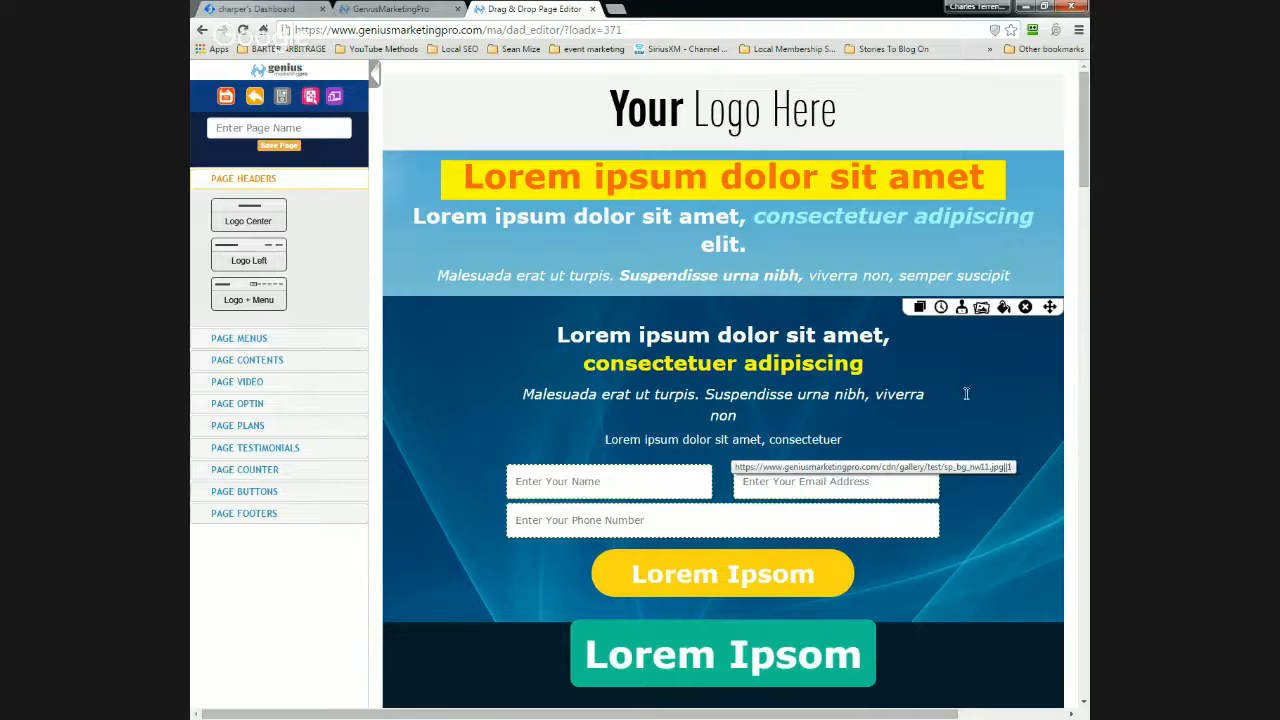
scroll(912, 323, down, 1)
scroll(912, 323, up, 1)
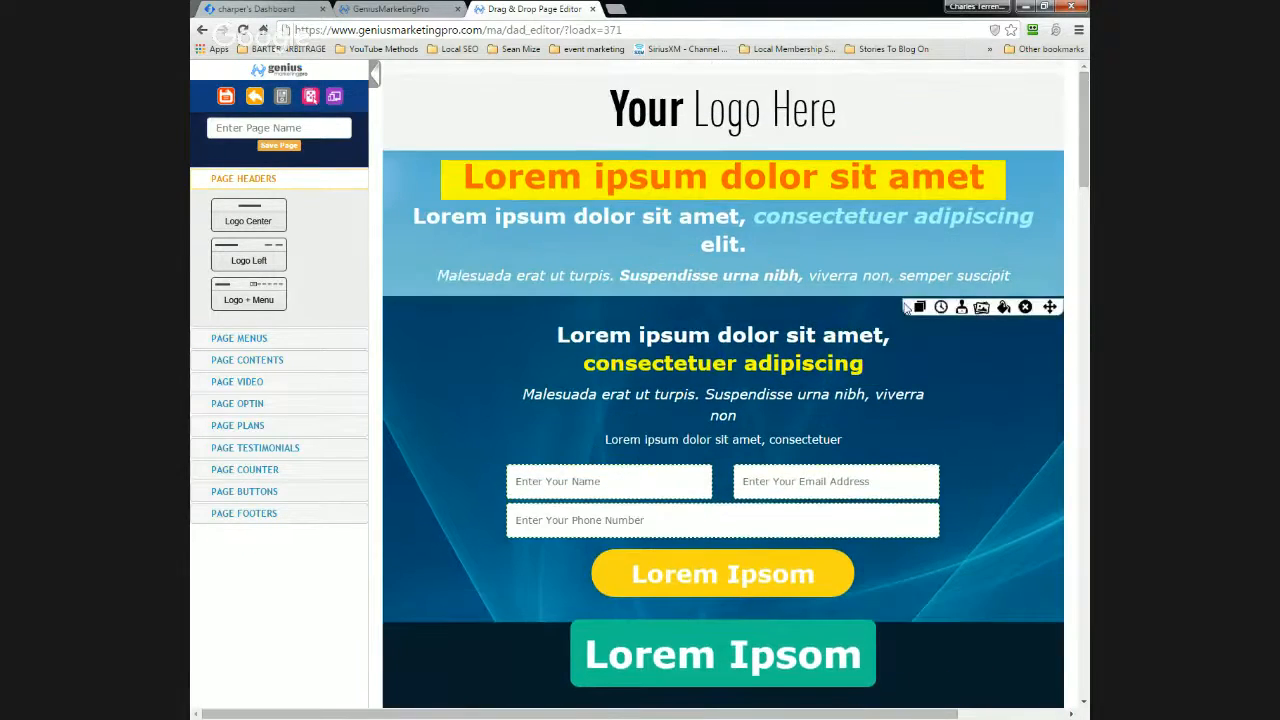
scroll(871, 351, down, 4)
scroll(1005, 502, up, 3)
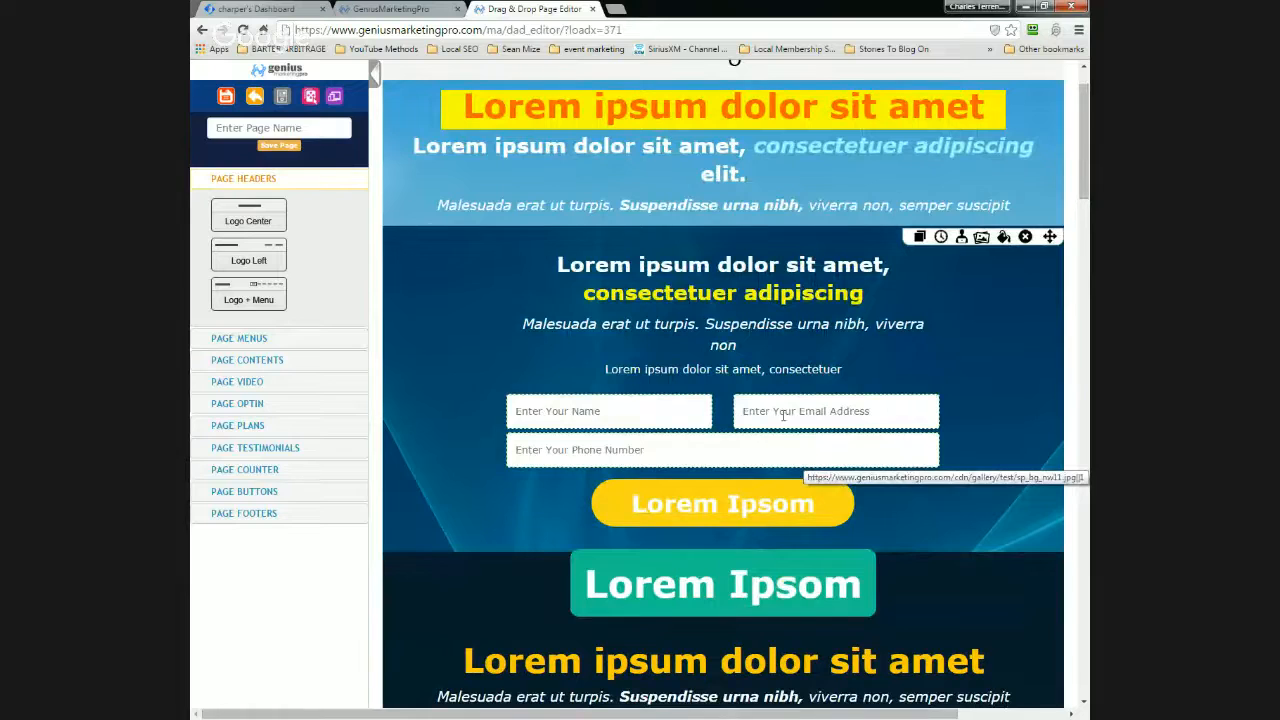
Name the page "TC Download Page" and save it.
click(328, 127)
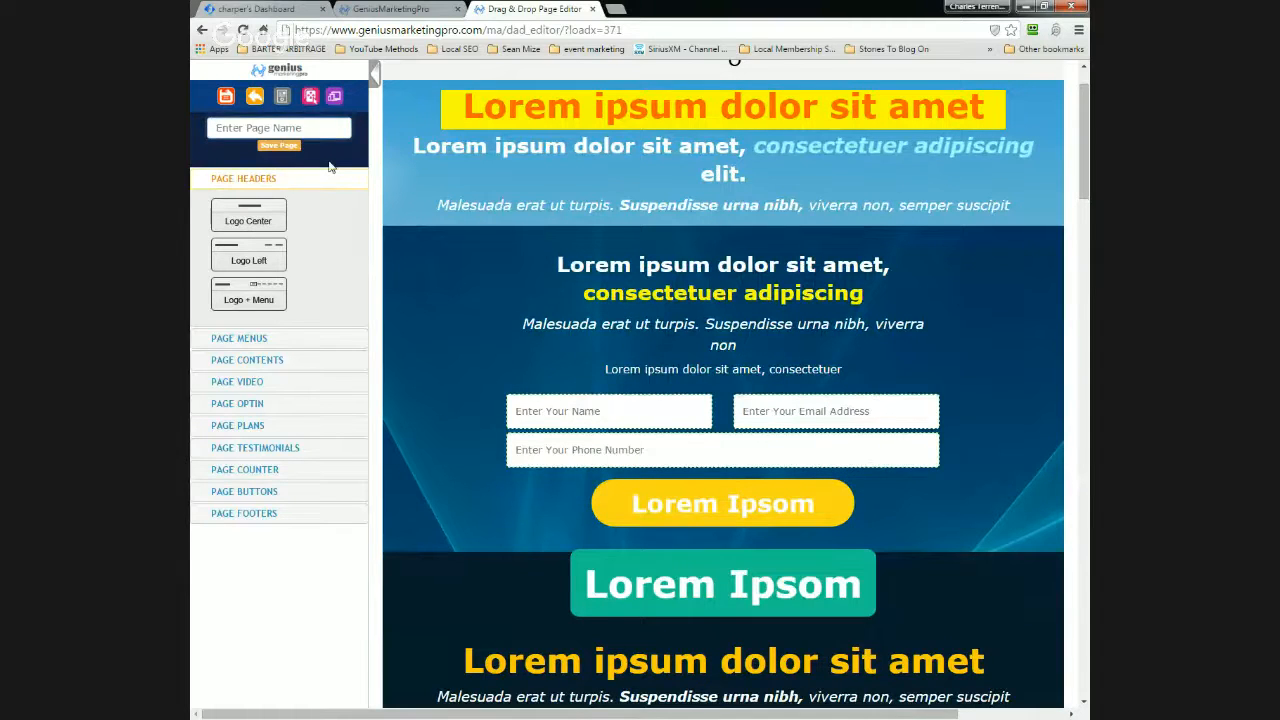
text(TC Download Page)
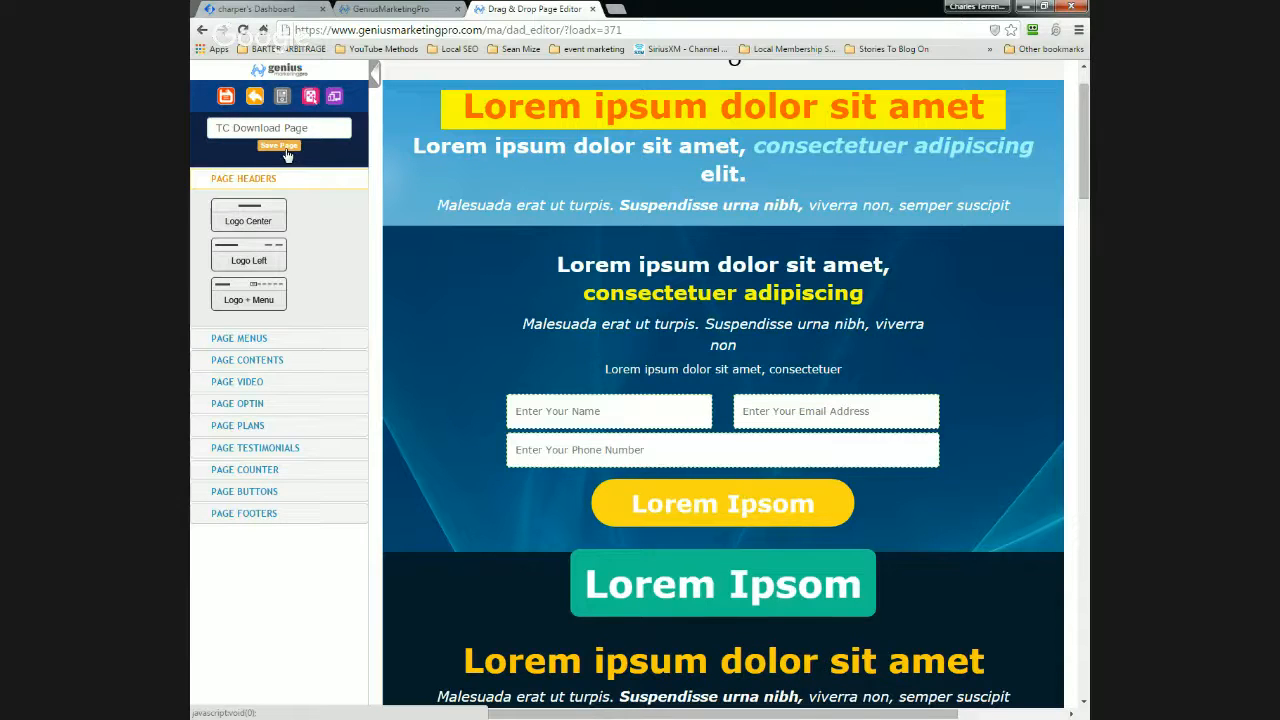
click(287, 155)
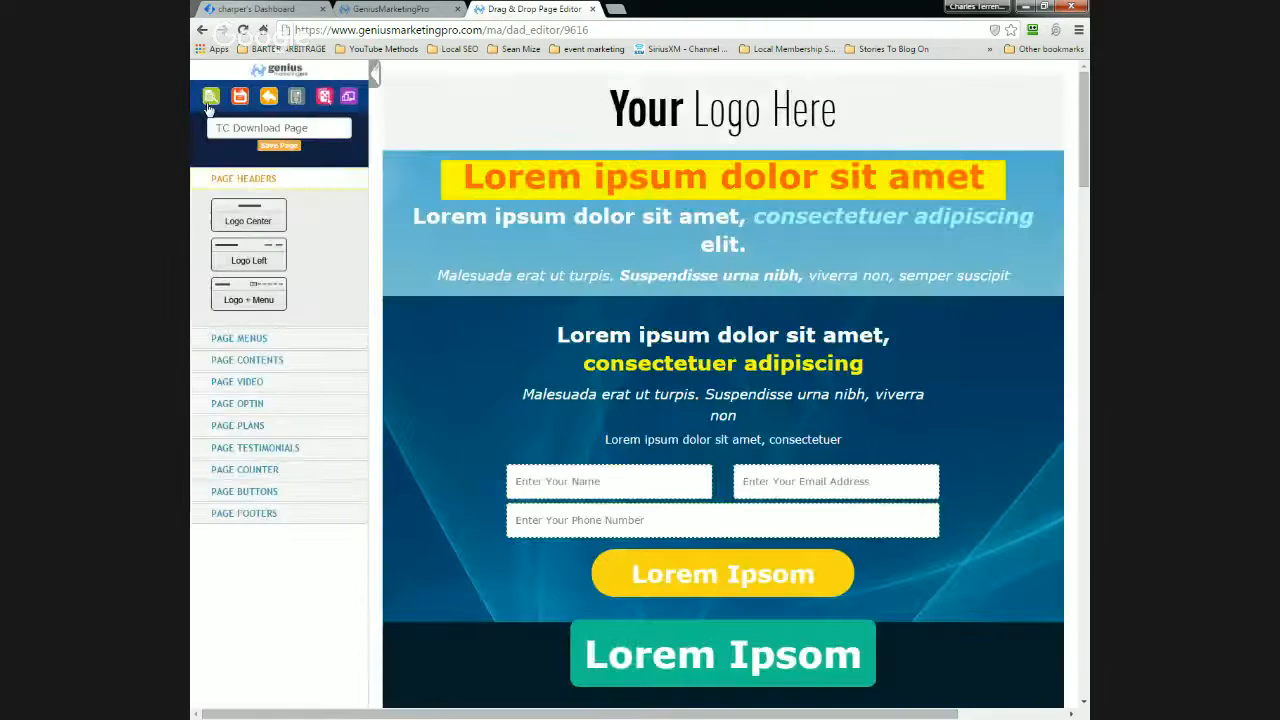
Preview the TC Download Page, copy its web address and enter it as the new product's download URL.
click(210, 97)
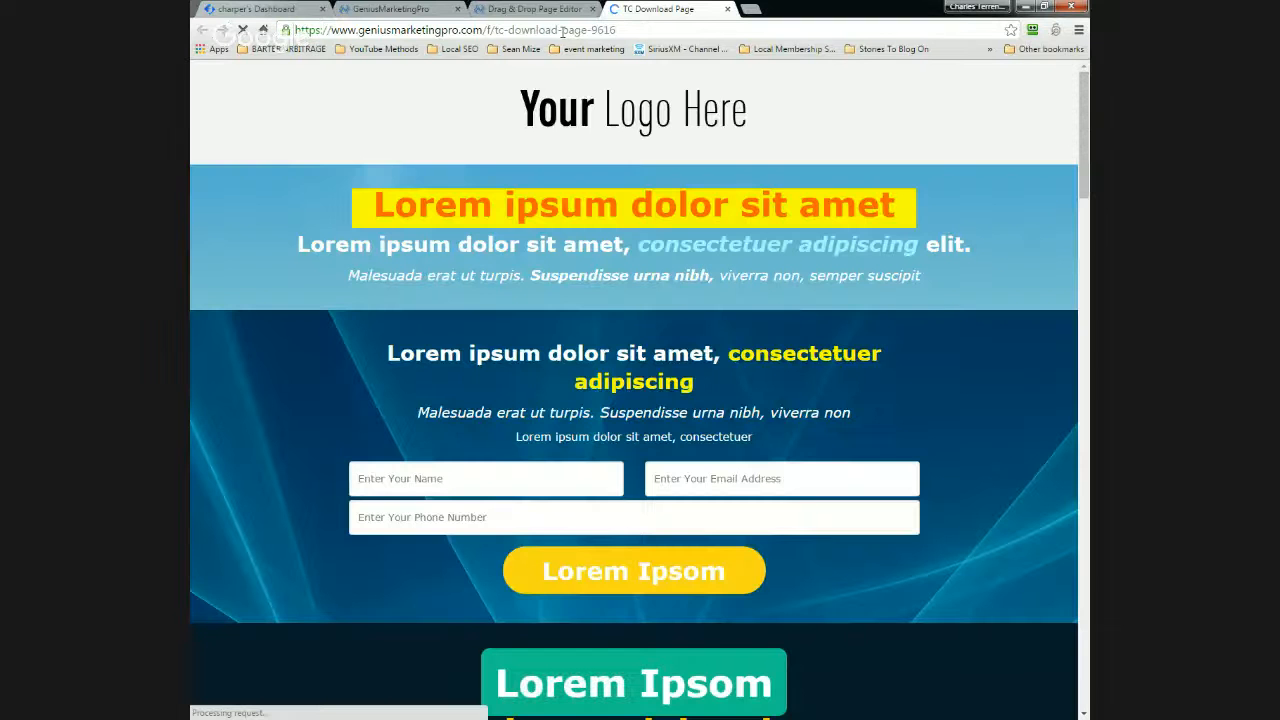
click(563, 33)
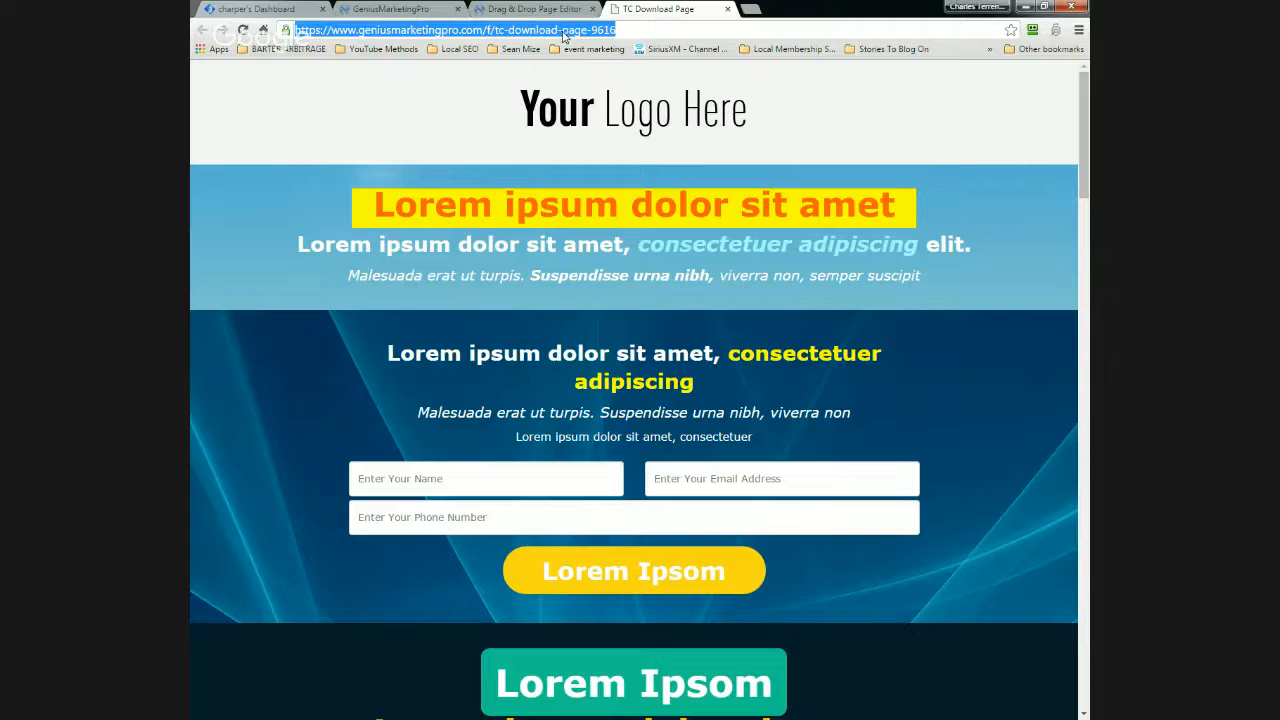
right_click(563, 33)
click(596, 84)
click(367, 7)
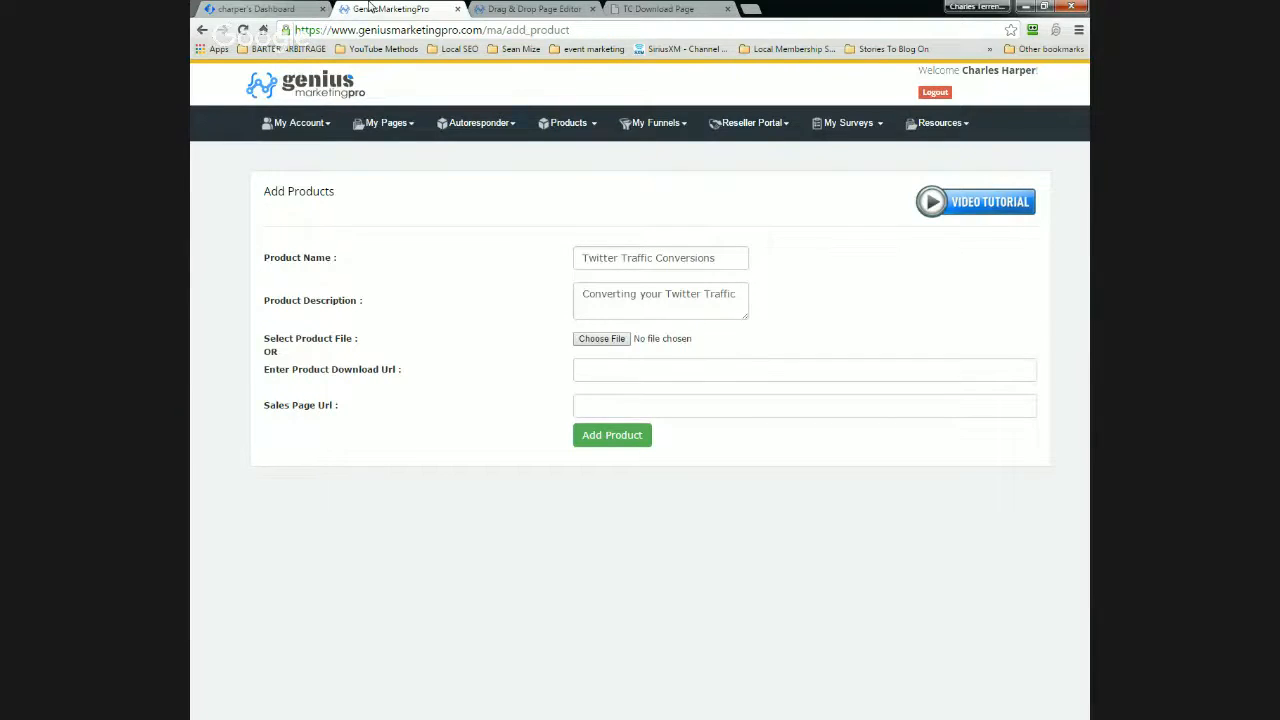
click(655, 372)
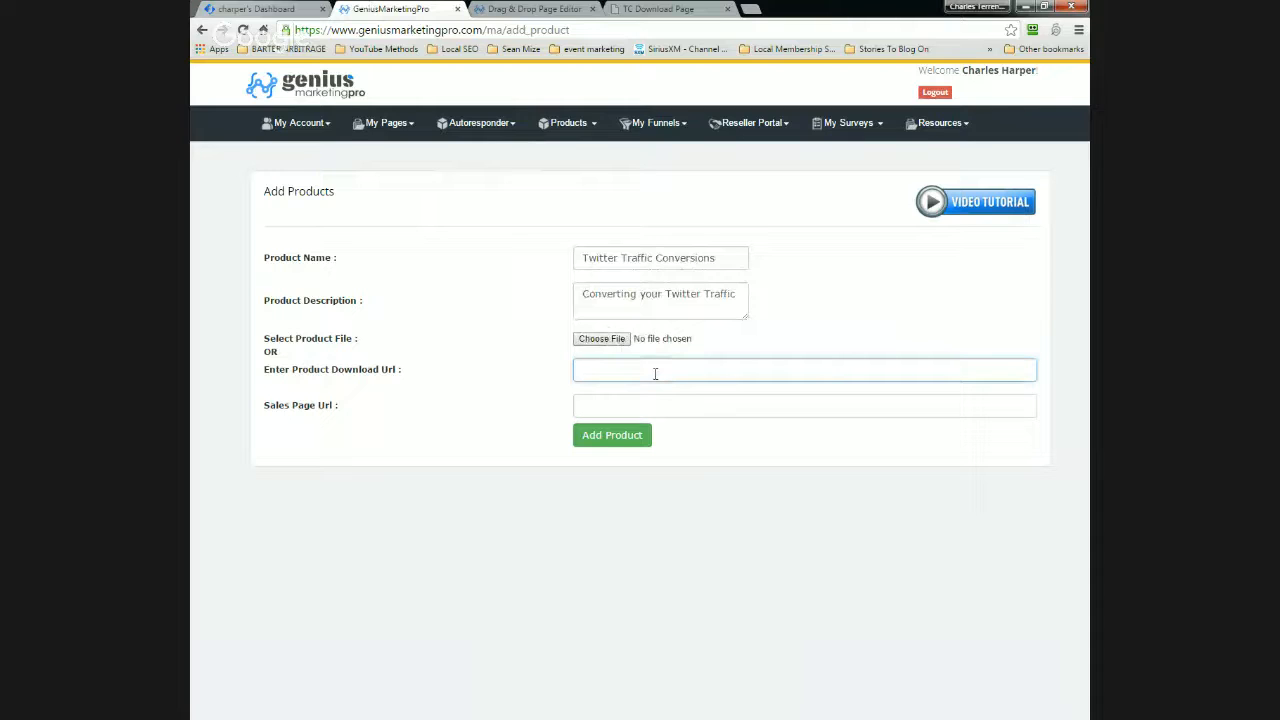
key(ctrl+v)
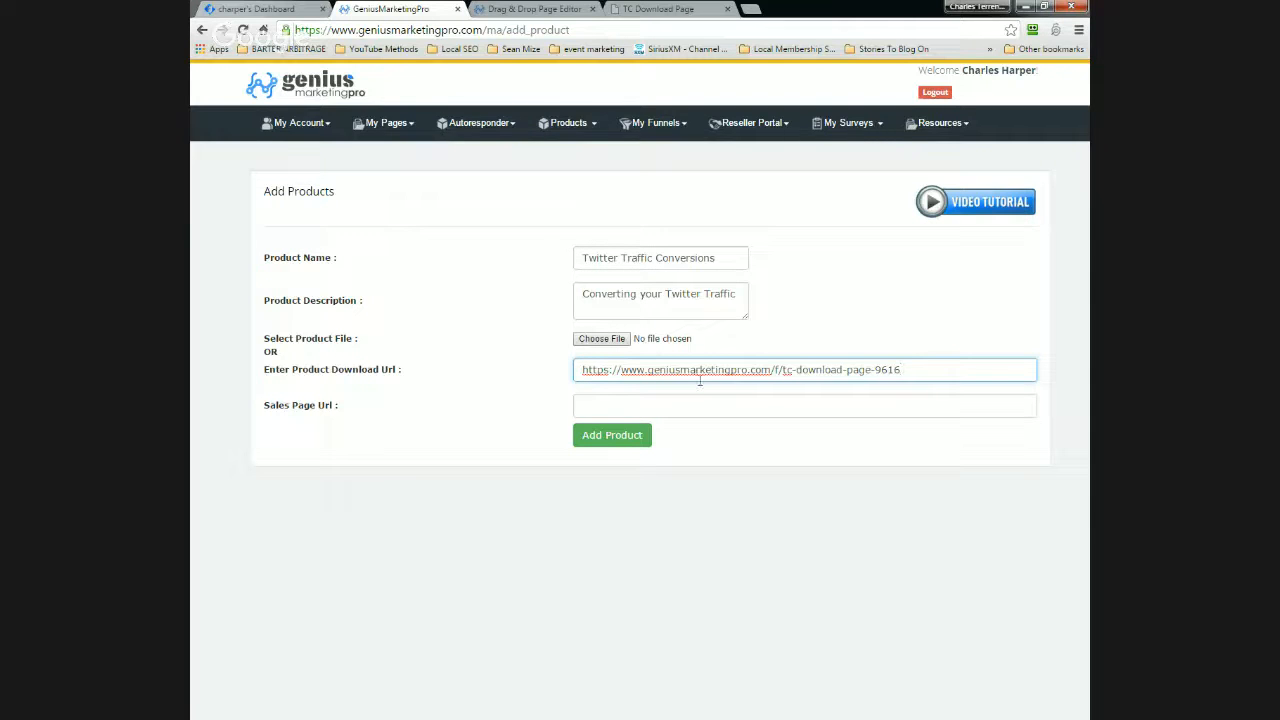
Leave the TC Download Page editor for the page list and start a new blank drag-and-drop page.
click(510, 8)
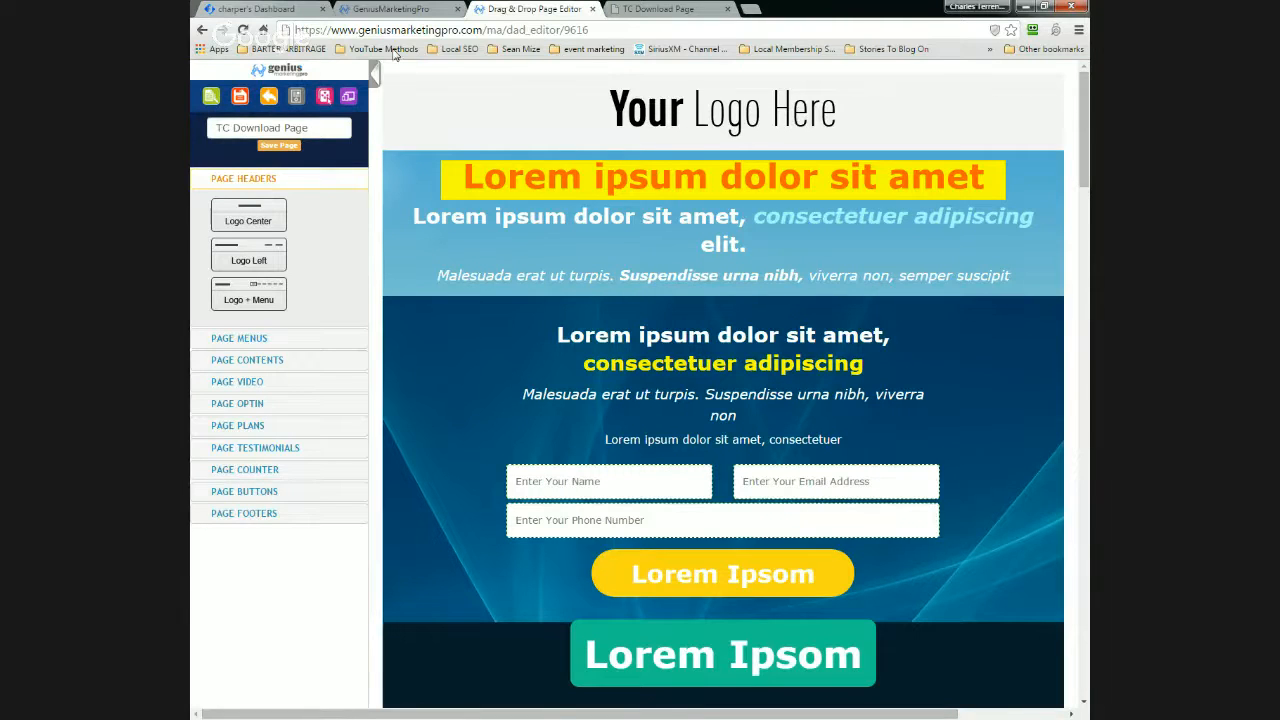
click(395, 8)
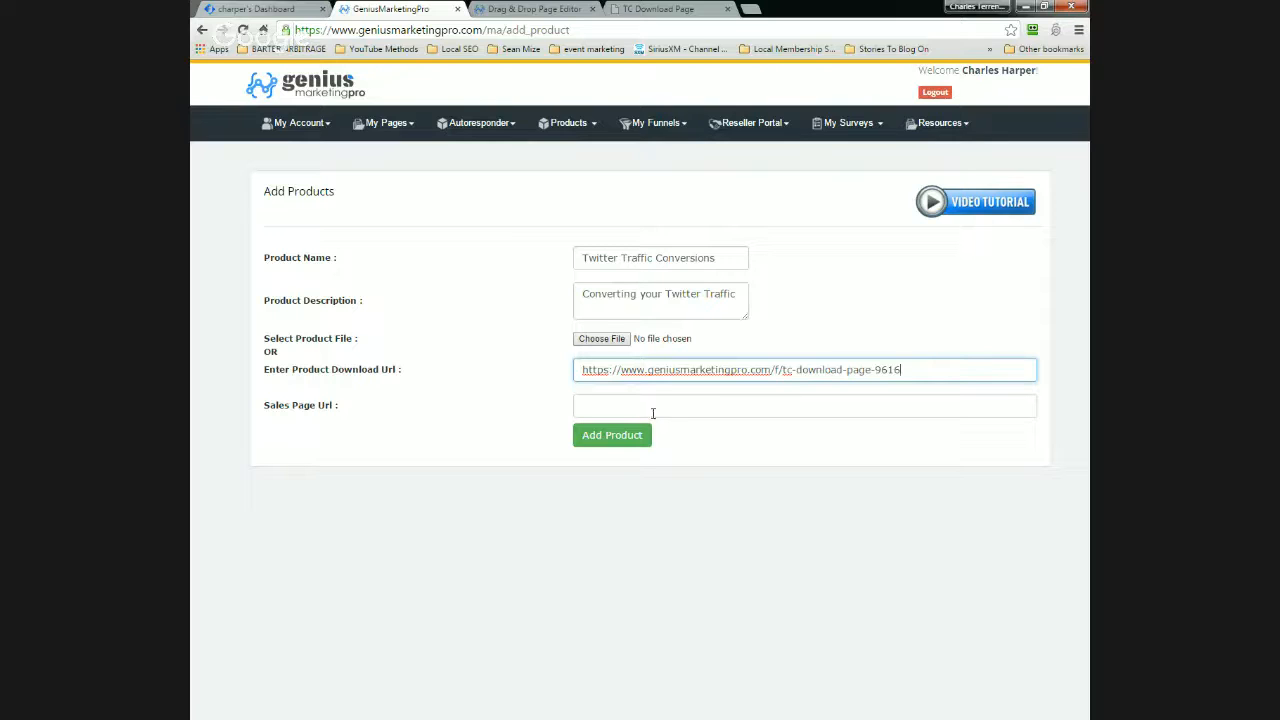
click(531, 8)
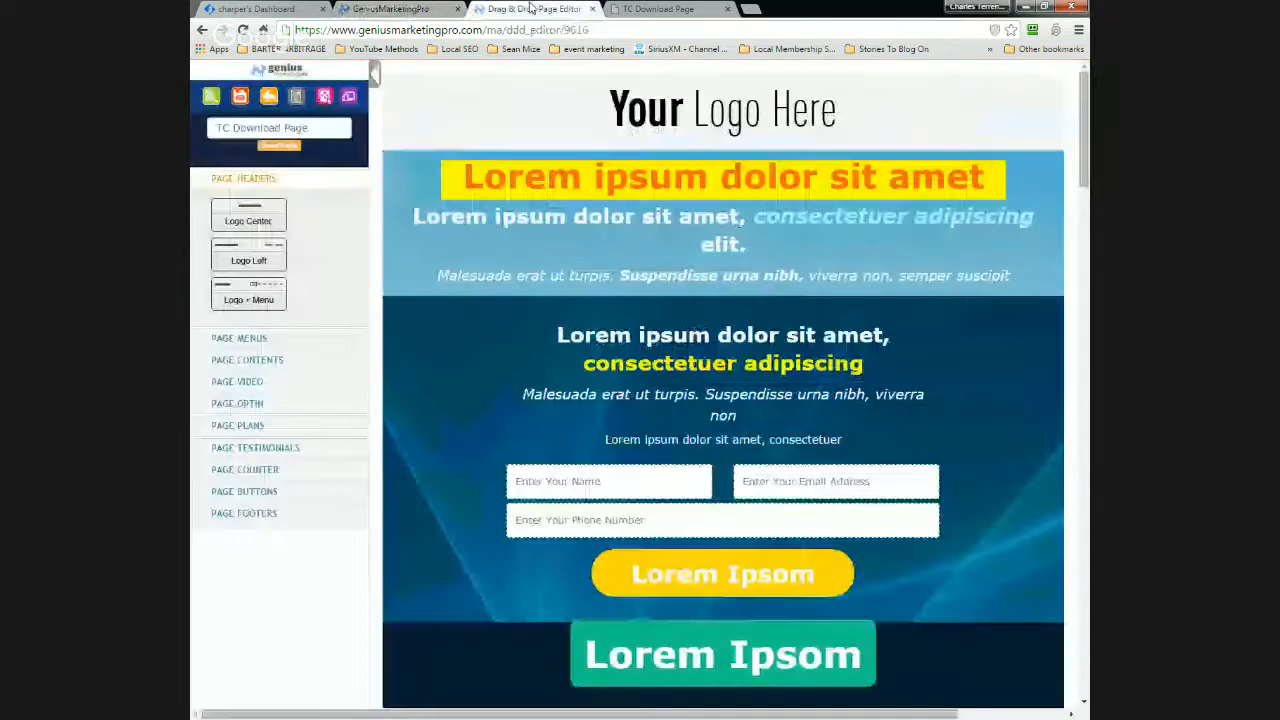
click(271, 100)
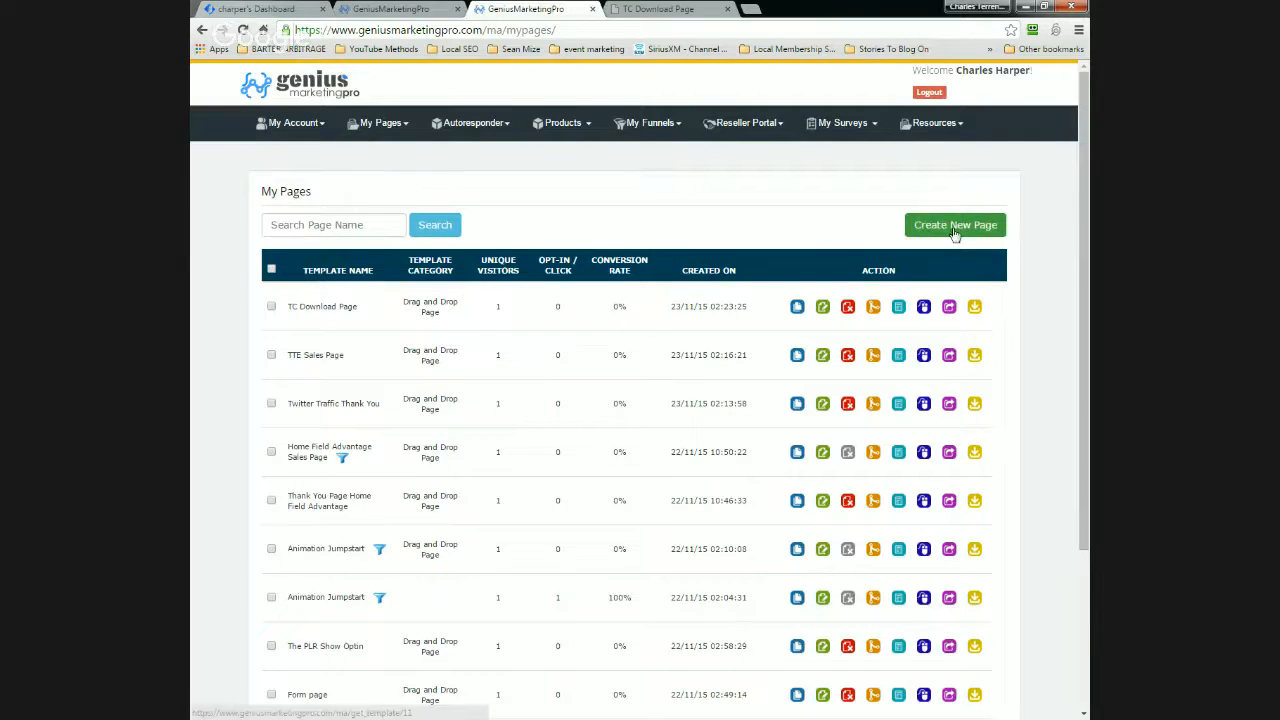
click(955, 230)
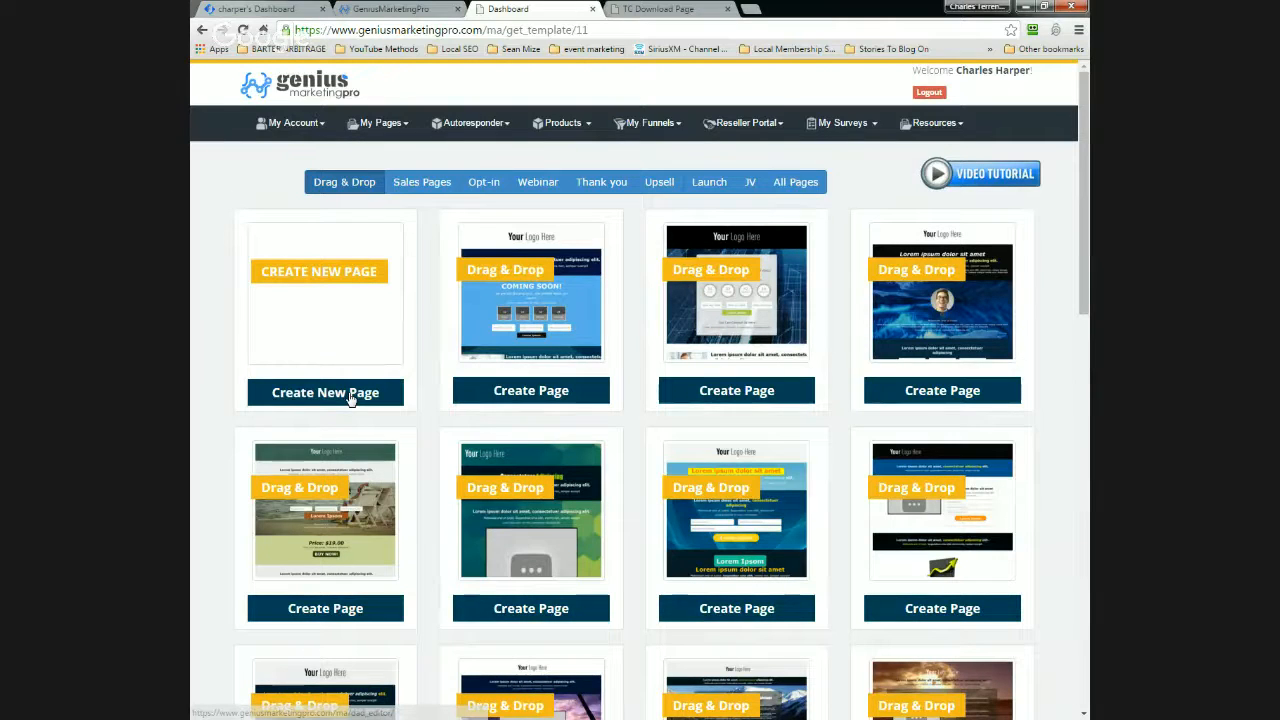
click(350, 397)
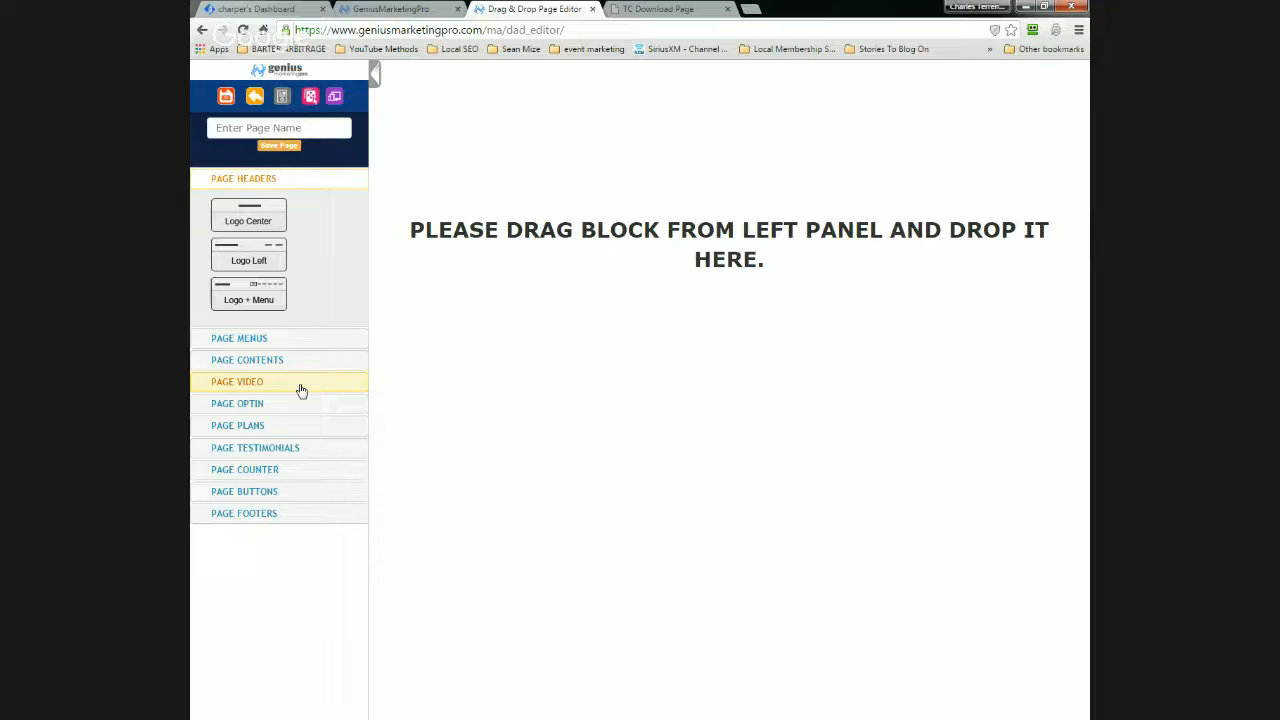
Add a Video Center block to the blank page and delete the button beneath the video.
click(243, 385)
drag(224, 290, 715, 260)
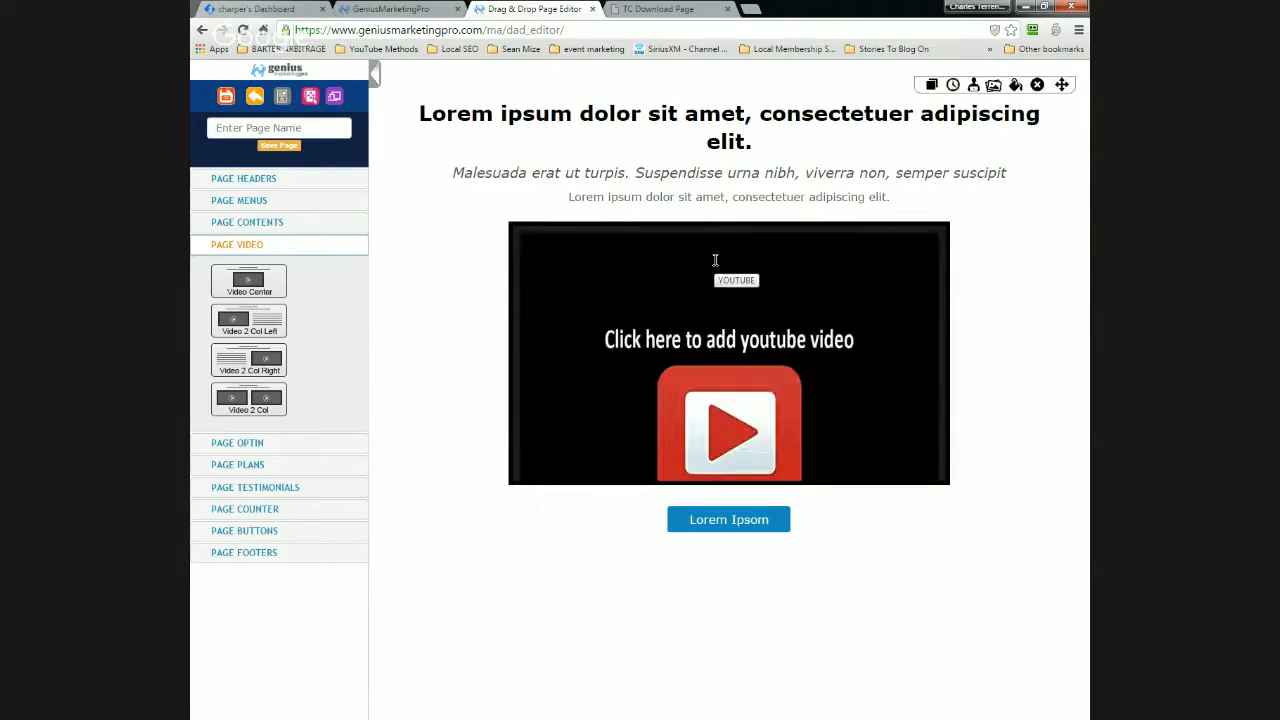
click(961, 346)
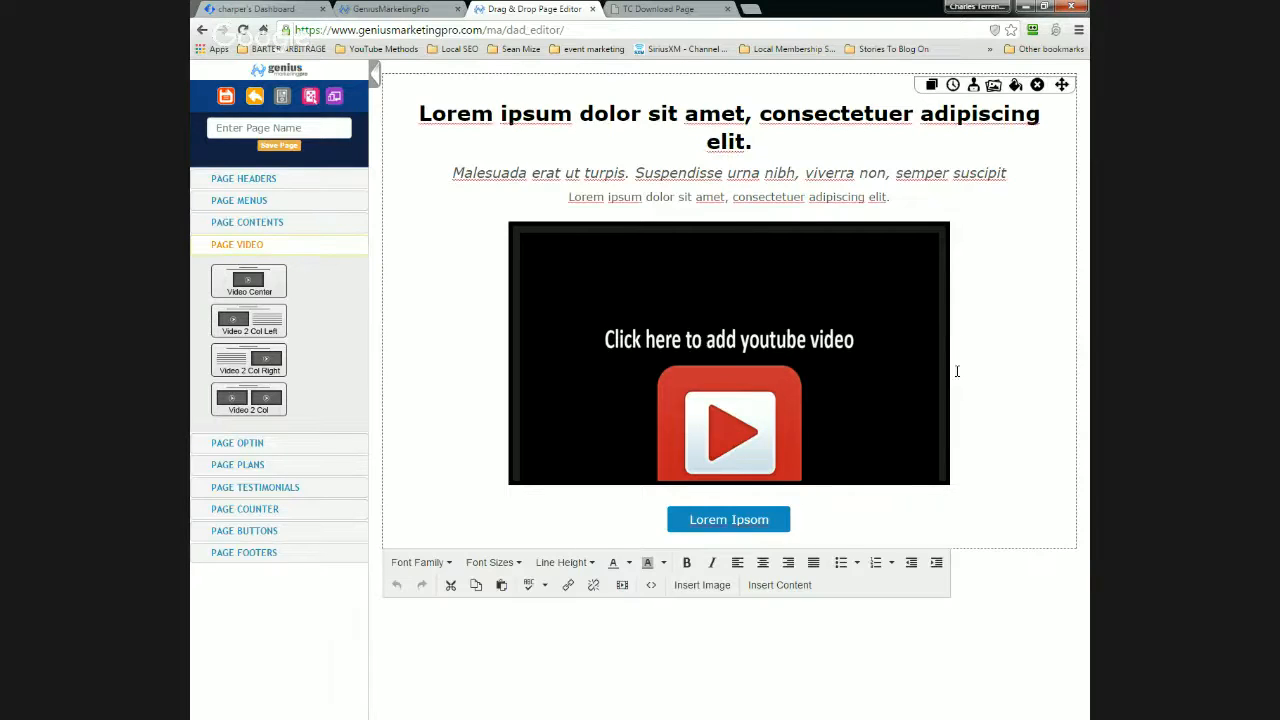
drag(963, 462, 962, 532)
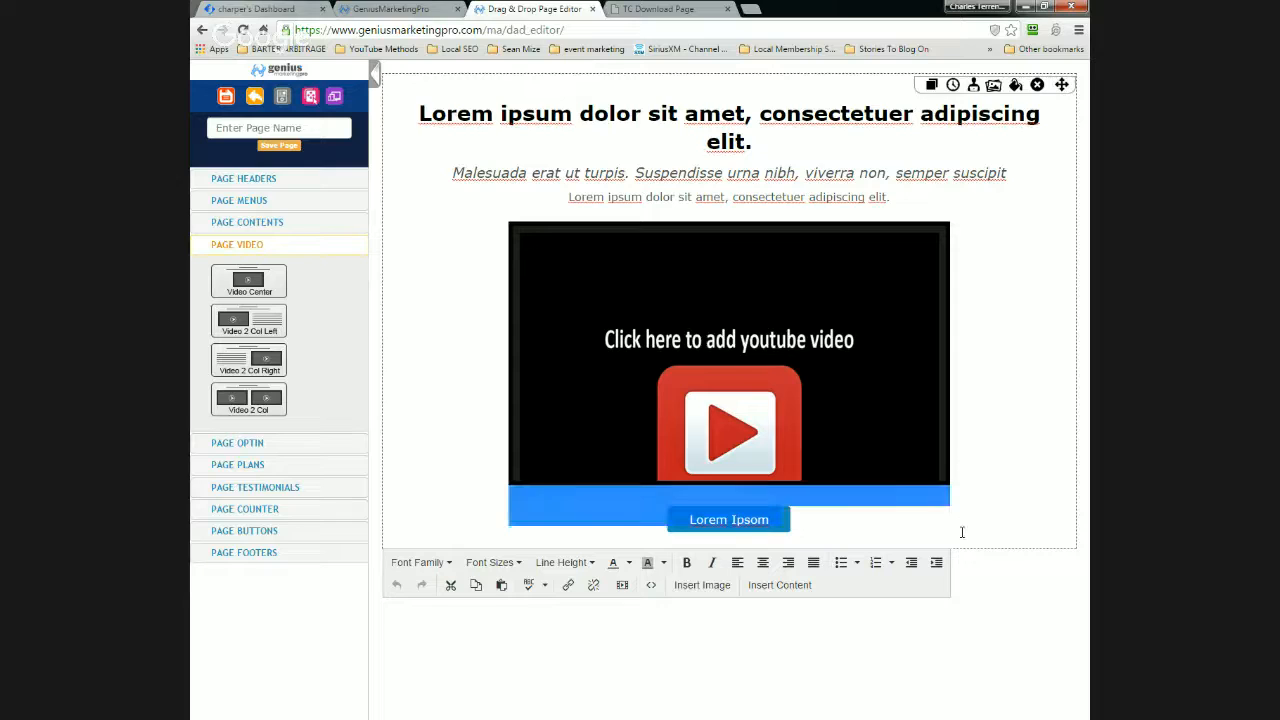
key(Delete)
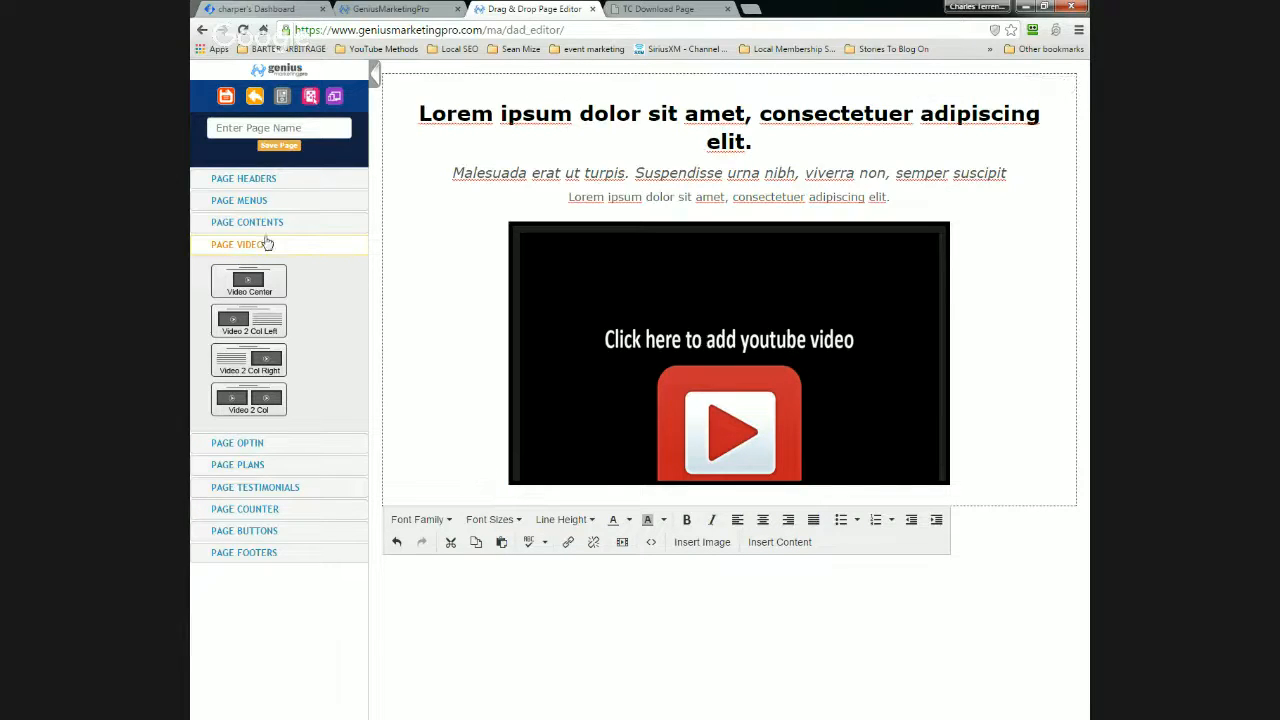
Name the video page "TTC Sales Page" and save it.
click(228, 102)
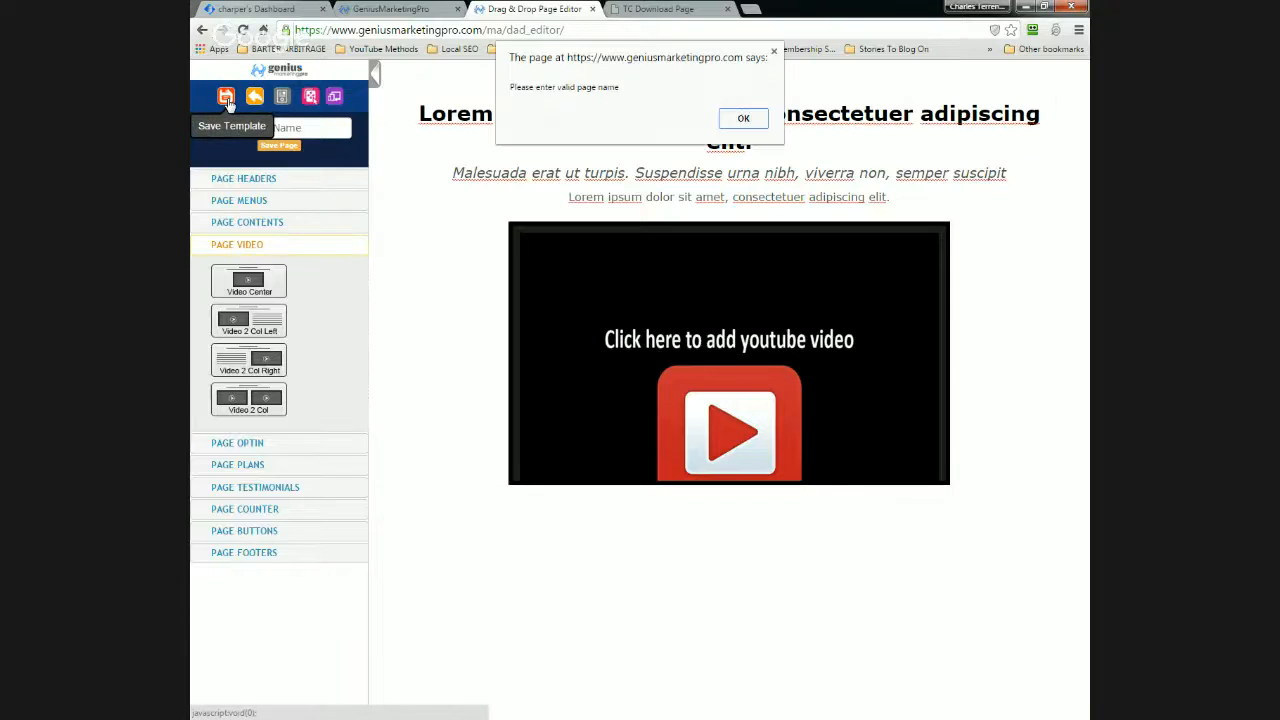
click(740, 118)
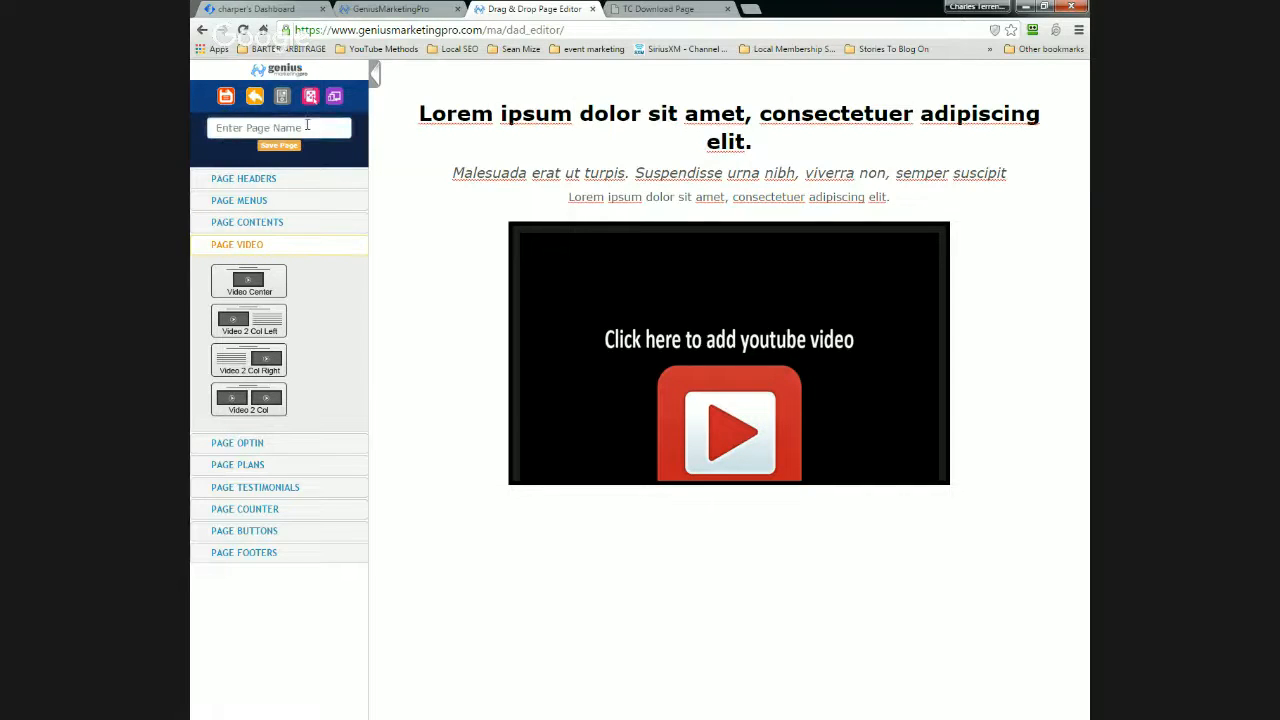
text(T)
text(R)
key(BackSpace)
text(TC Sales Page)
click(286, 149)
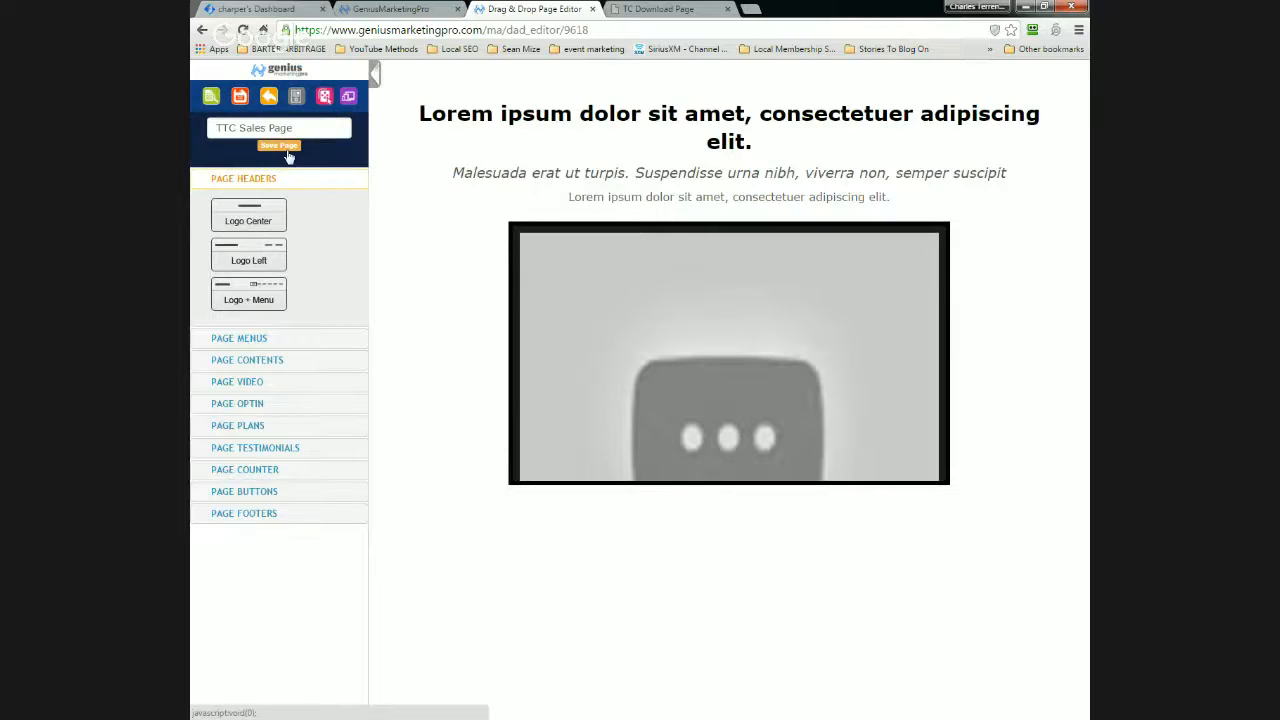
click(242, 362)
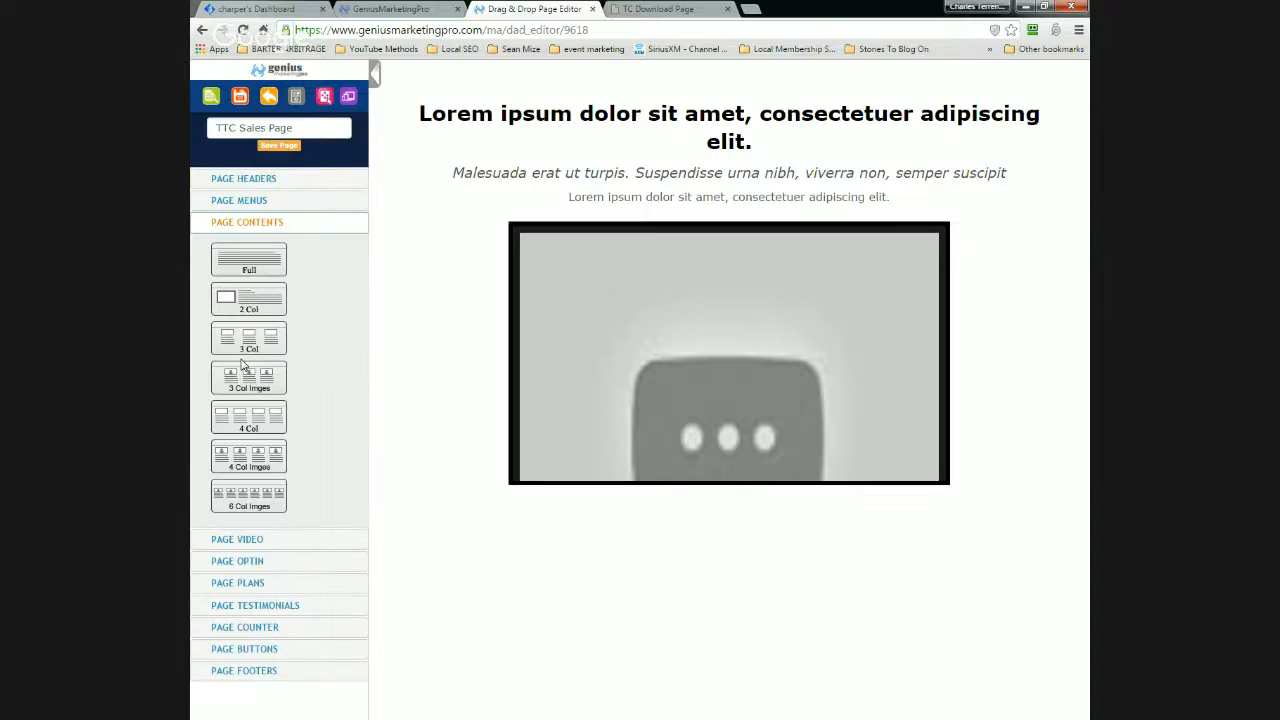
click(246, 582)
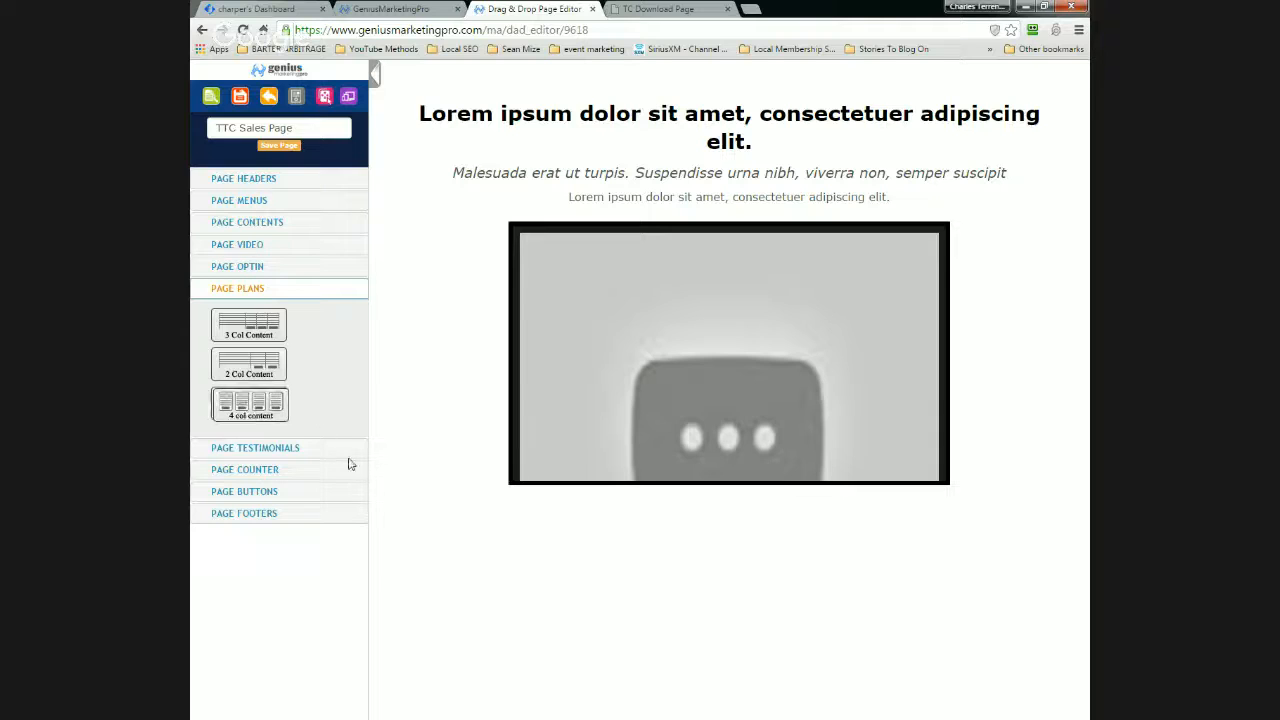
drag(262, 415, 462, 510)
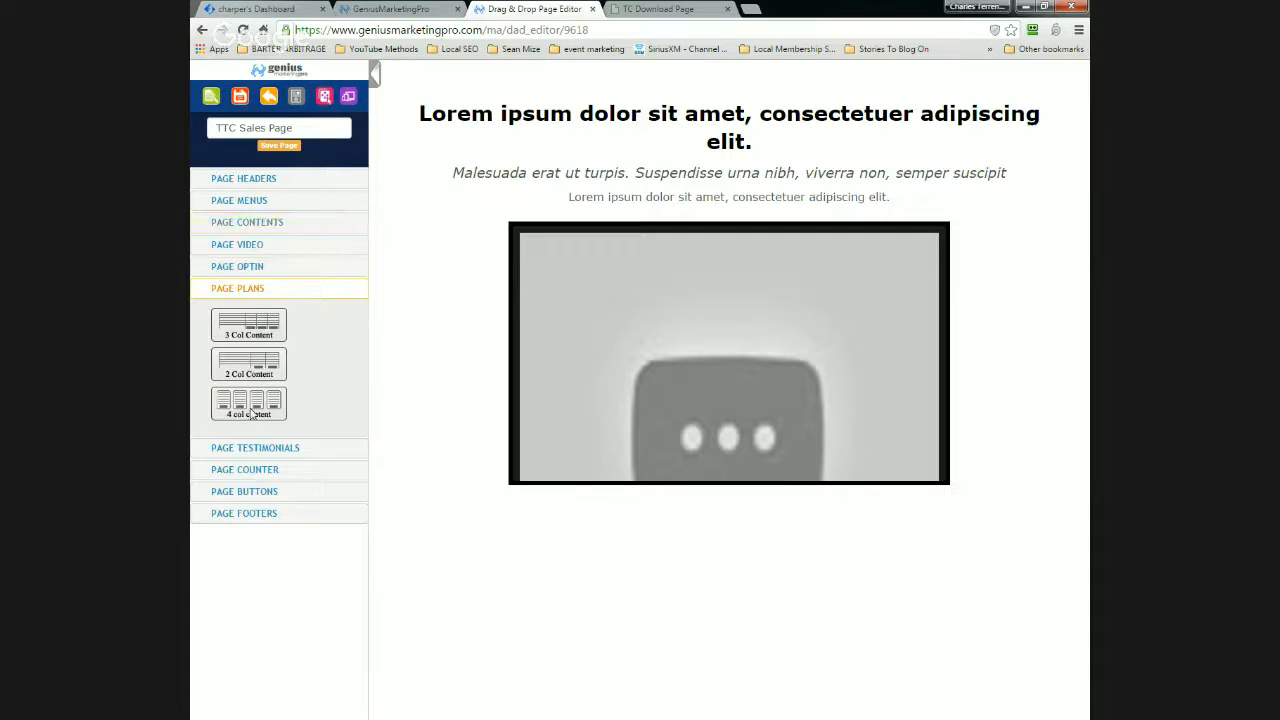
drag(247, 410, 660, 543)
drag(1088, 475, 1088, 607)
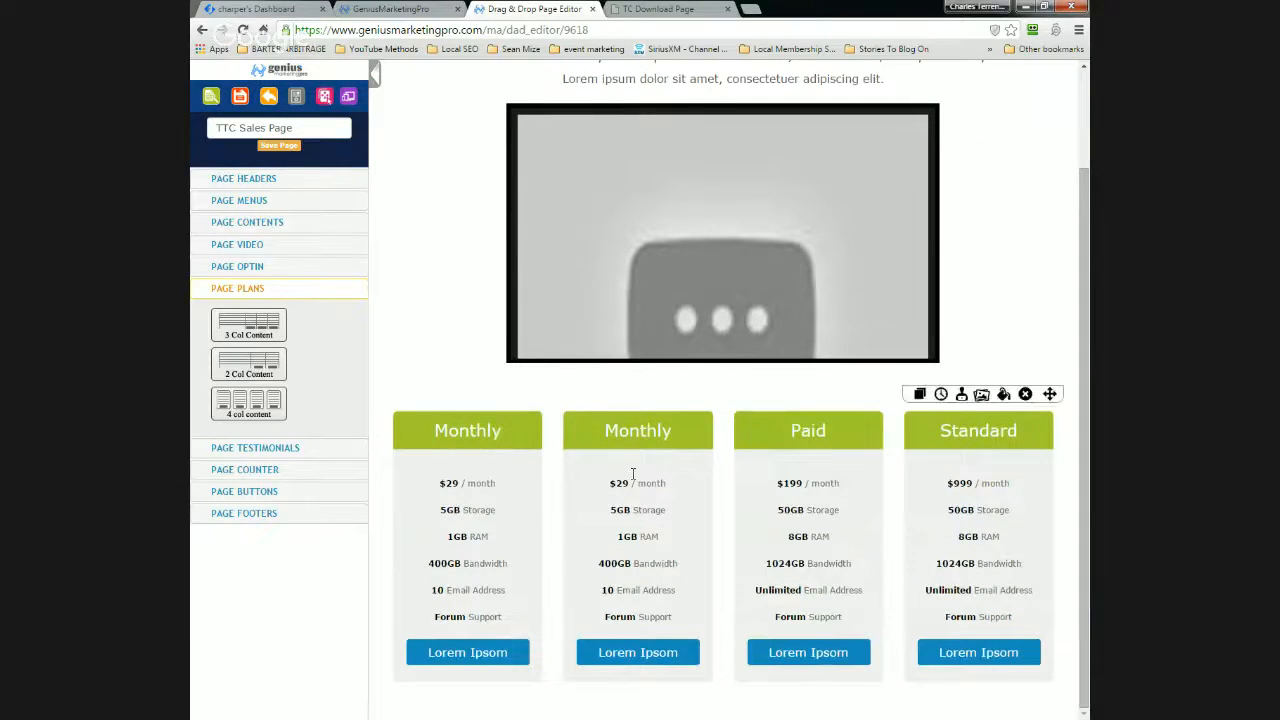
click(459, 497)
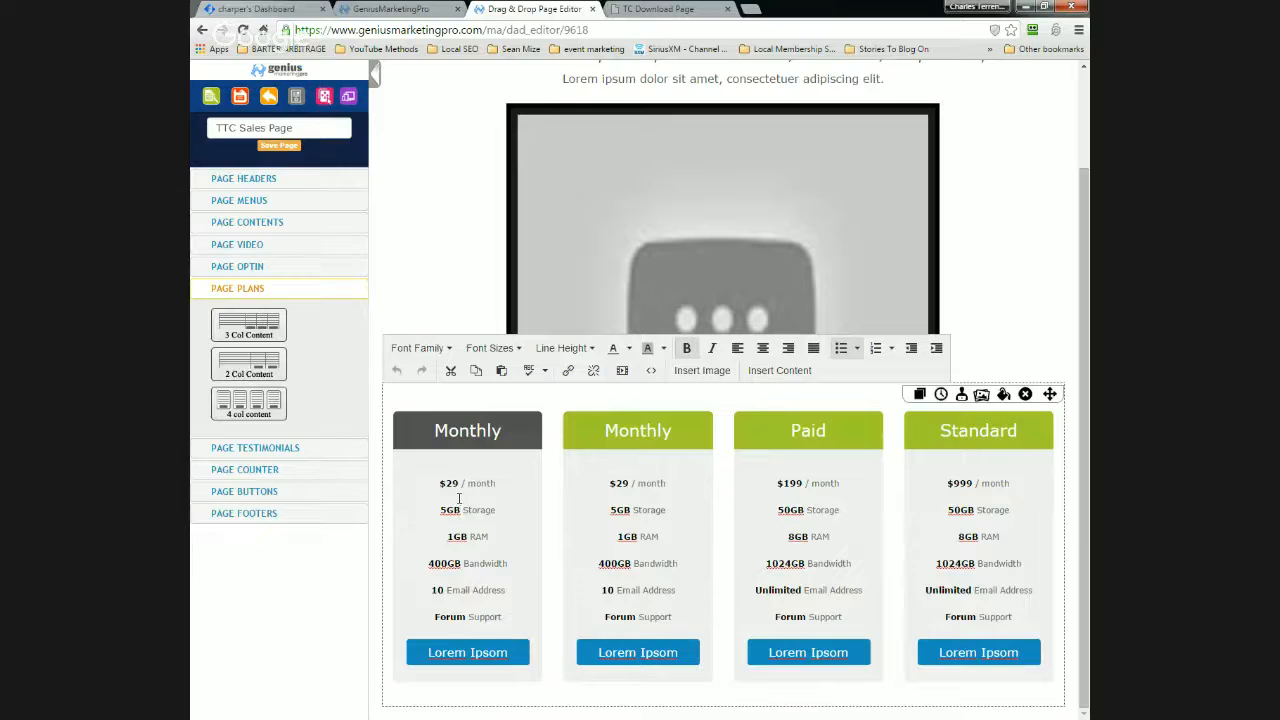
click(1025, 396)
click(688, 140)
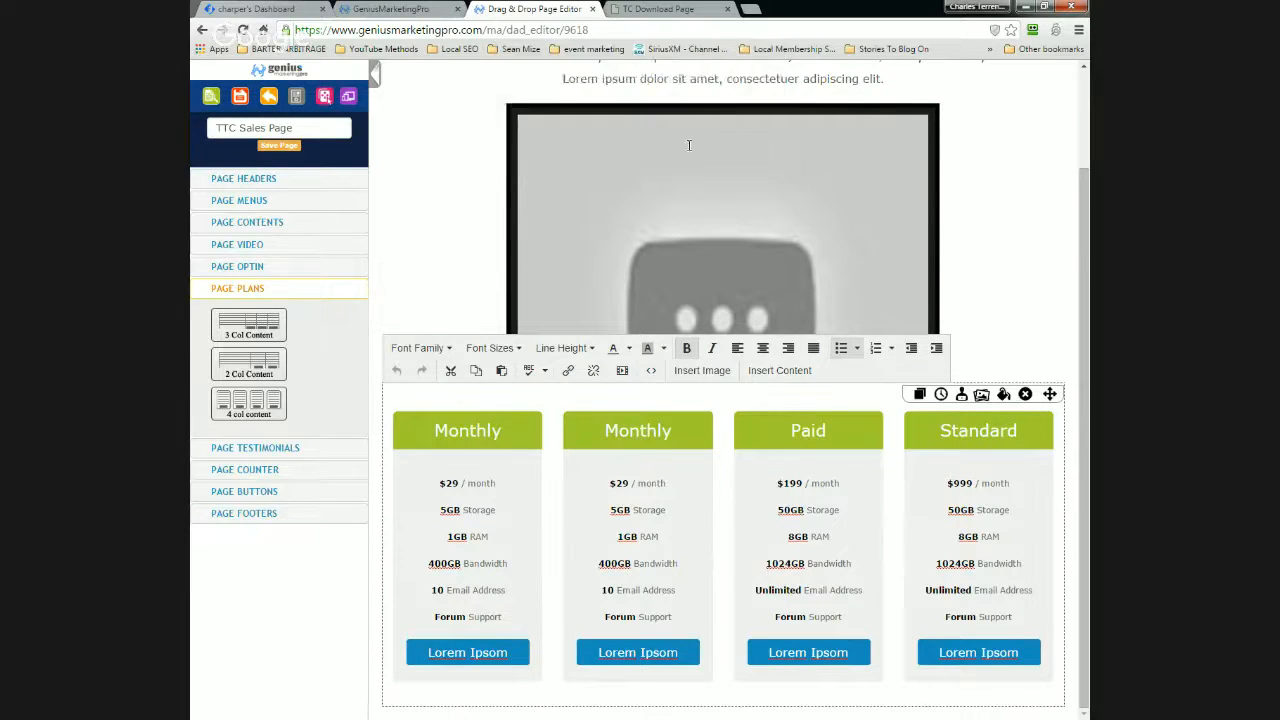
Save the sales page and add a content block with three image columns below the video.
click(241, 224)
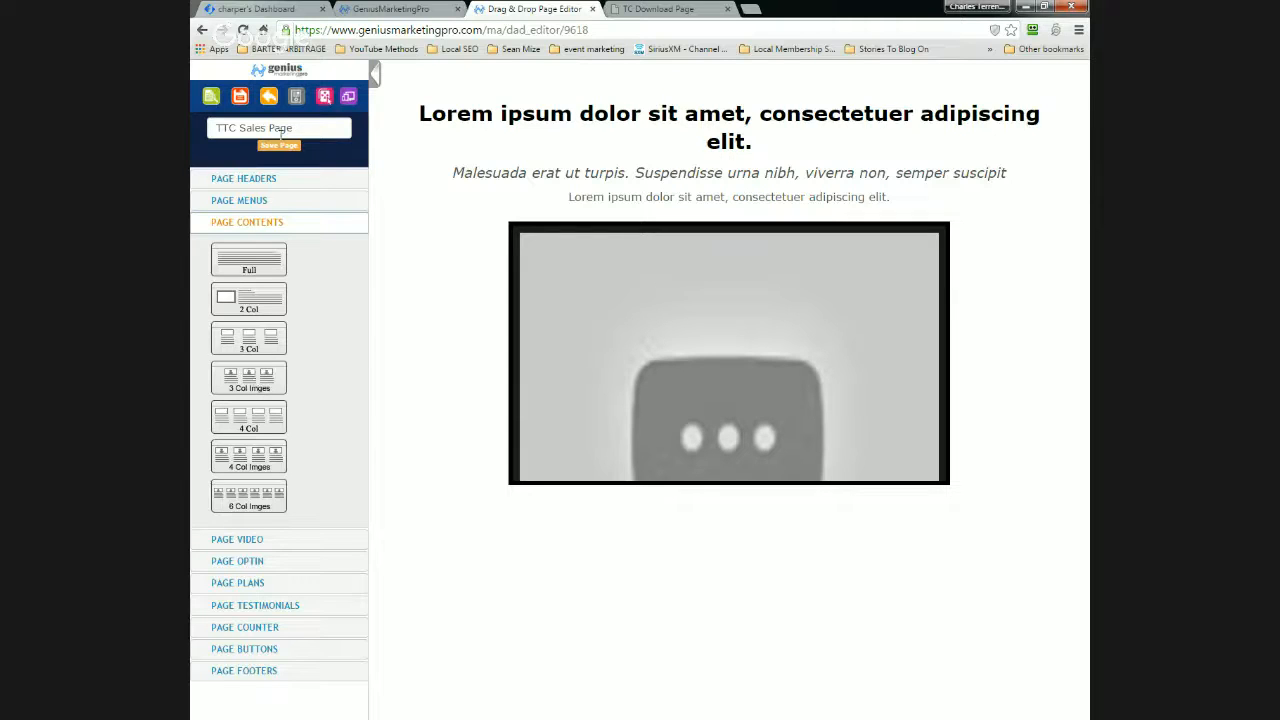
click(280, 146)
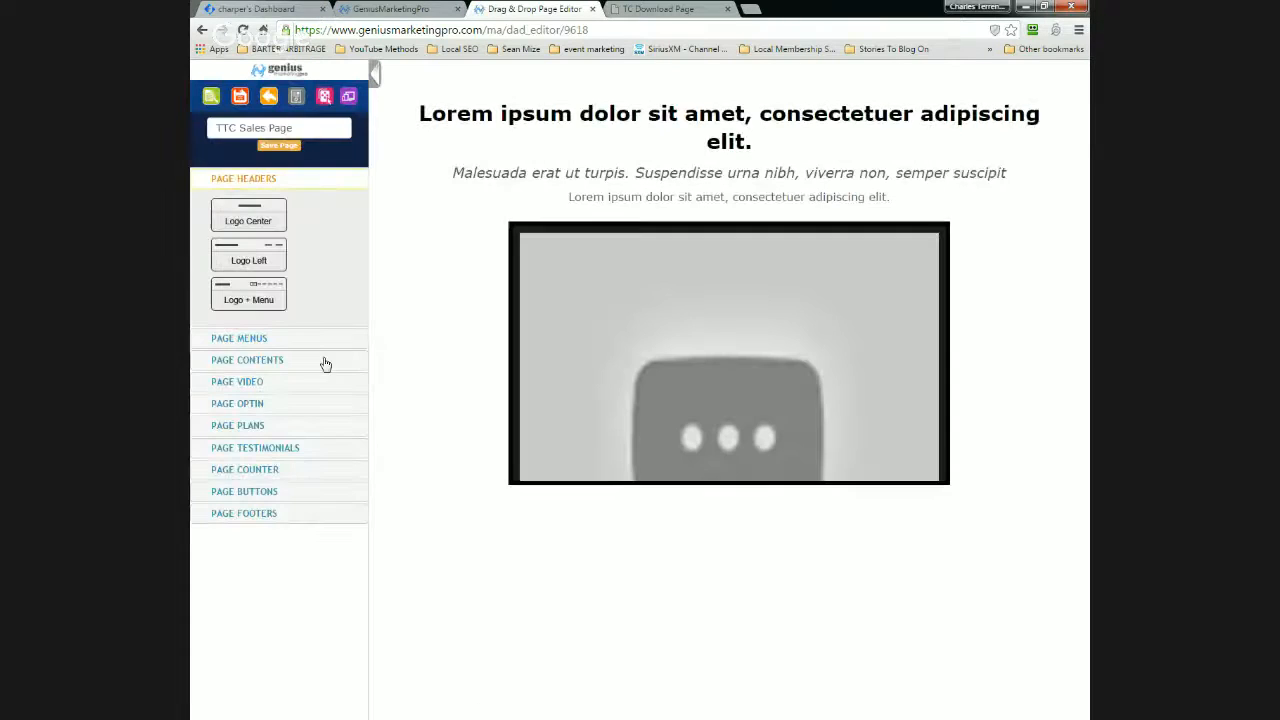
click(250, 361)
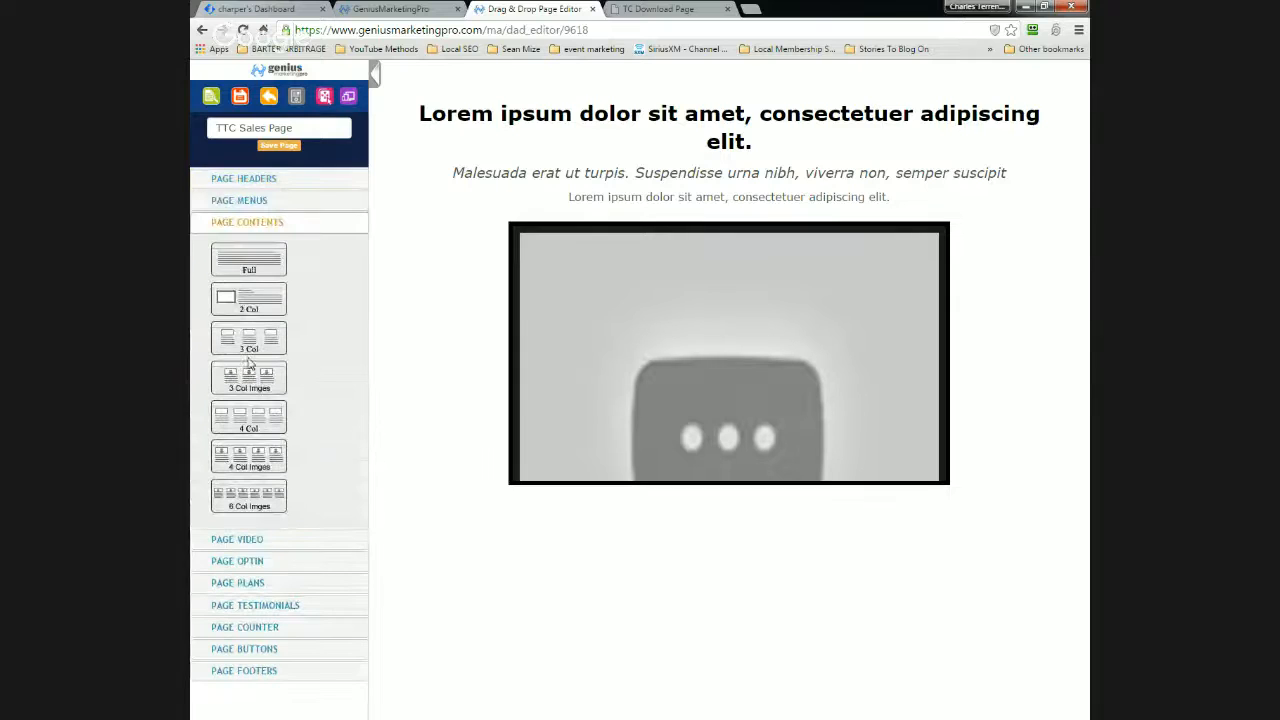
drag(240, 385, 726, 606)
drag(254, 377, 549, 578)
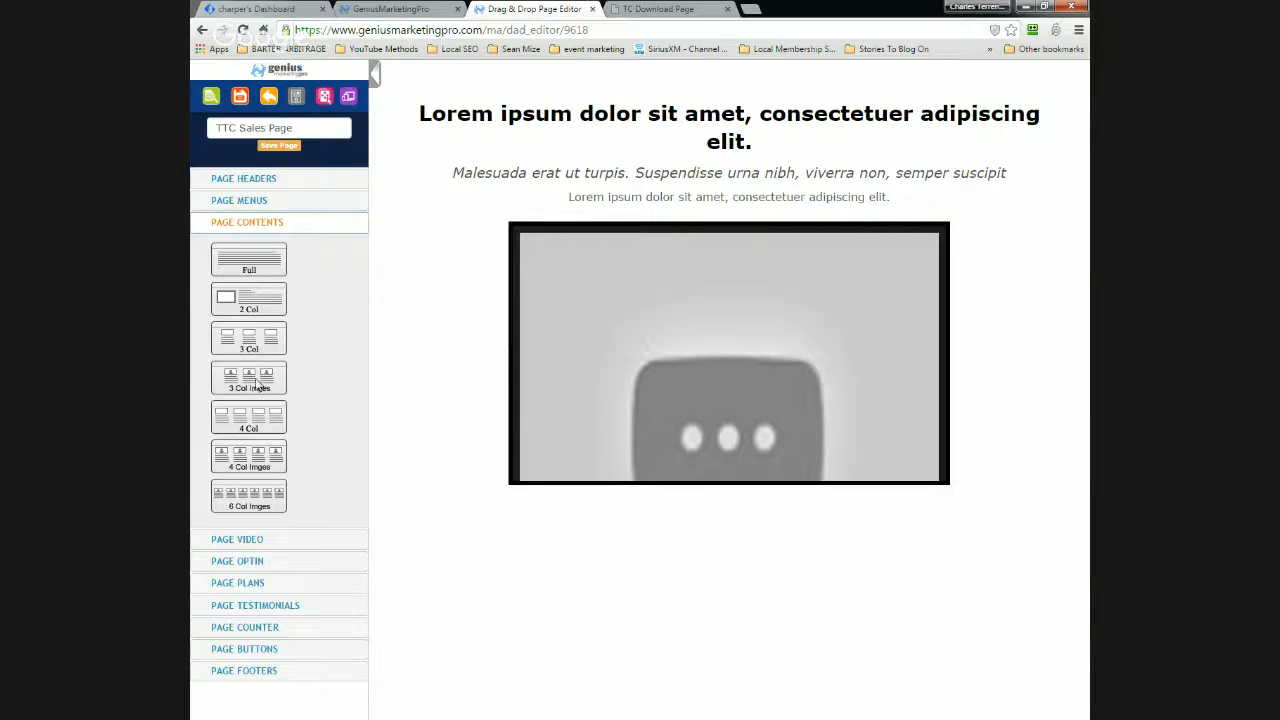
drag(254, 380, 700, 537)
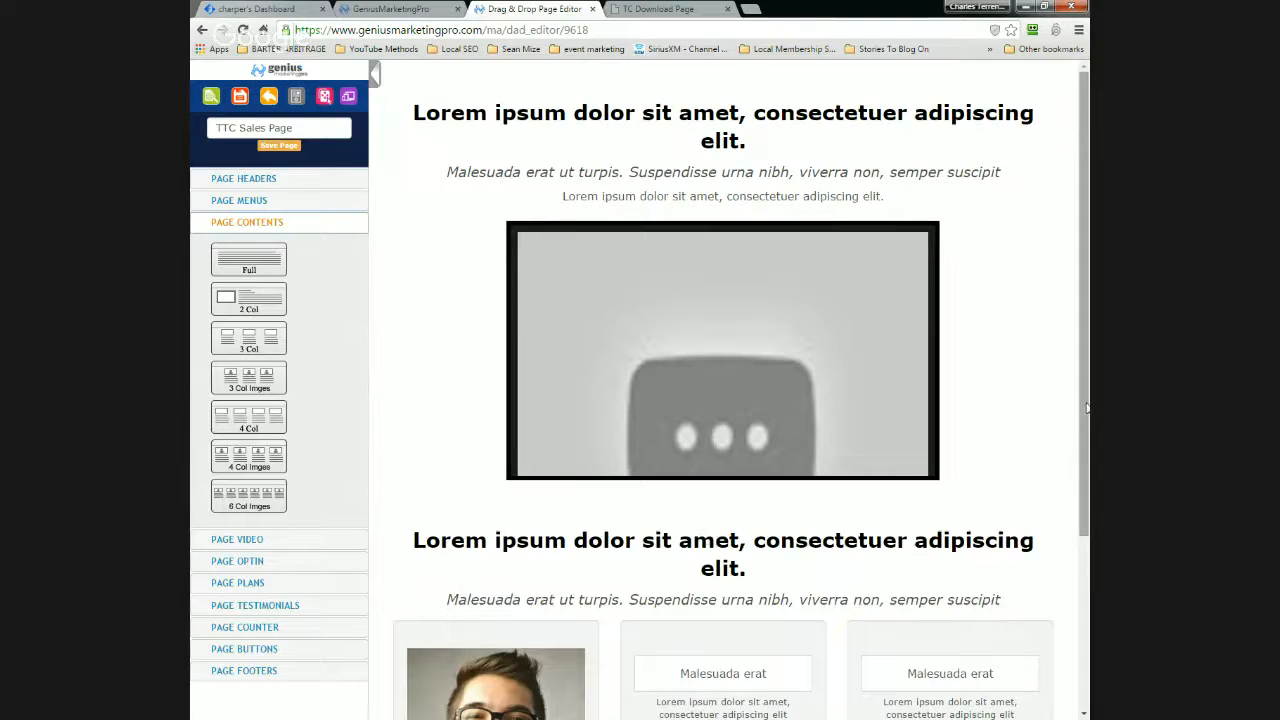
scroll(1071, 540, down, 3)
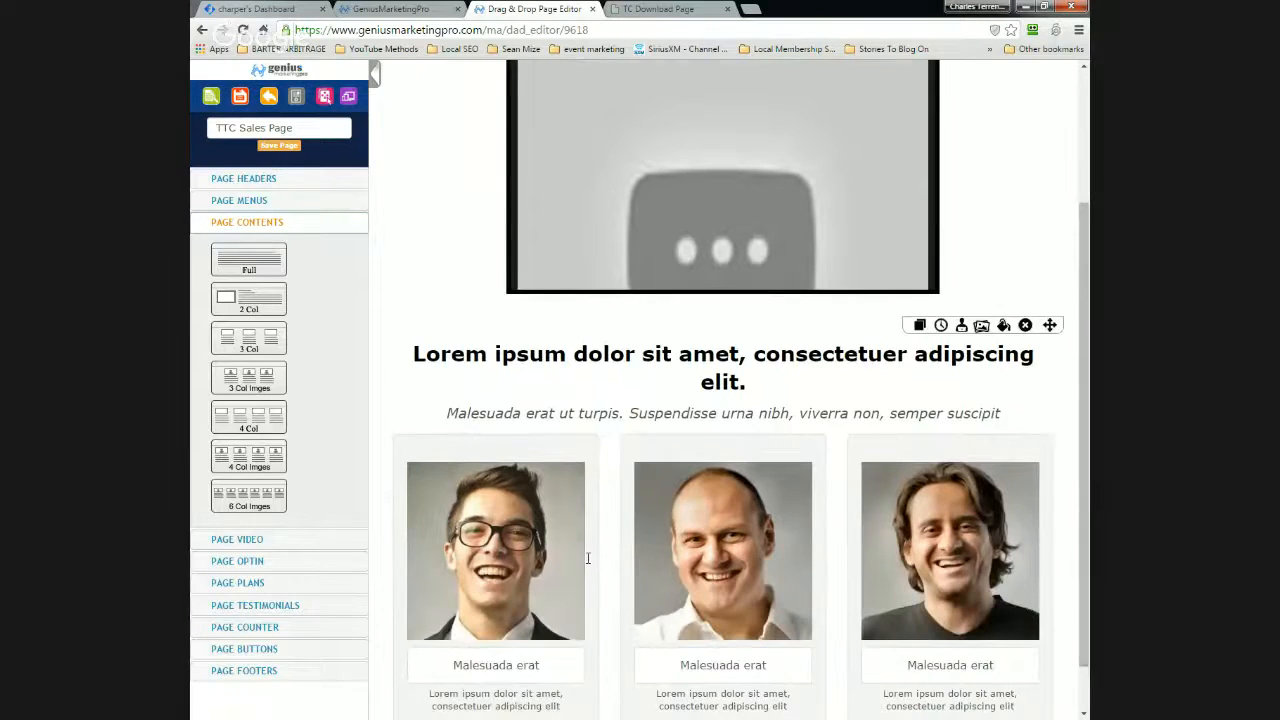
scroll(537, 560, down, 1)
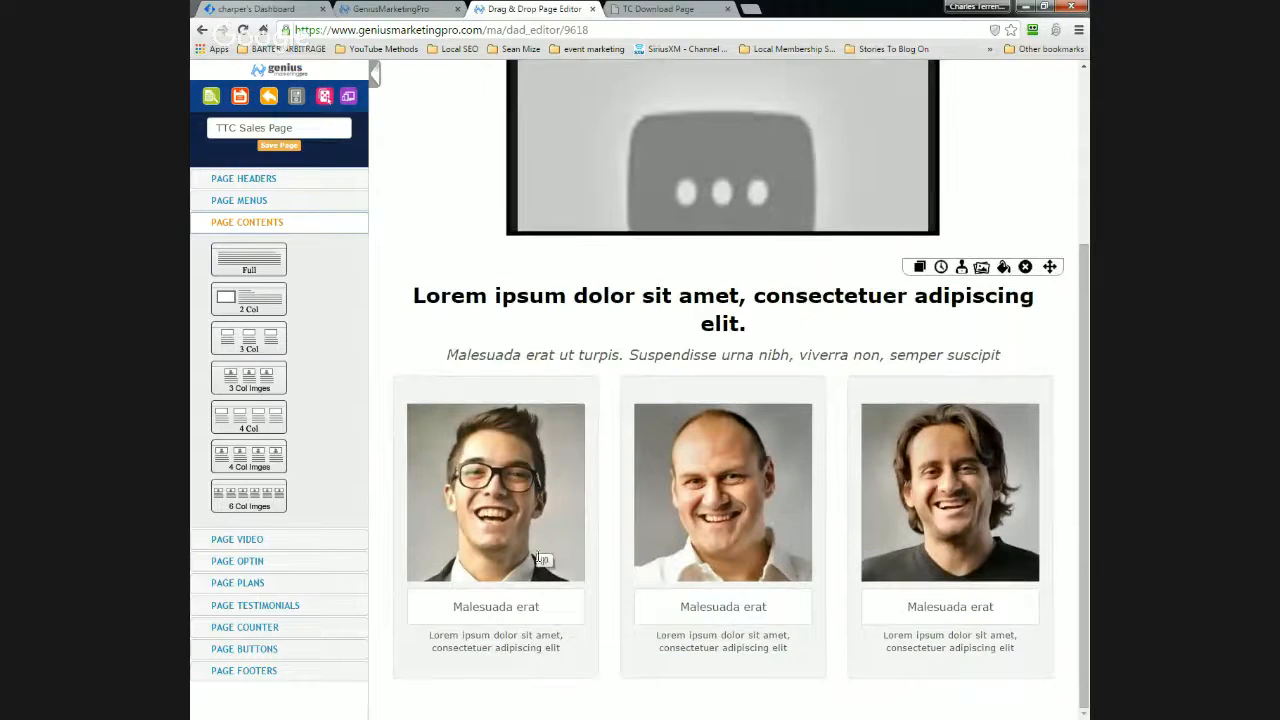
click(490, 461)
click(490, 461)
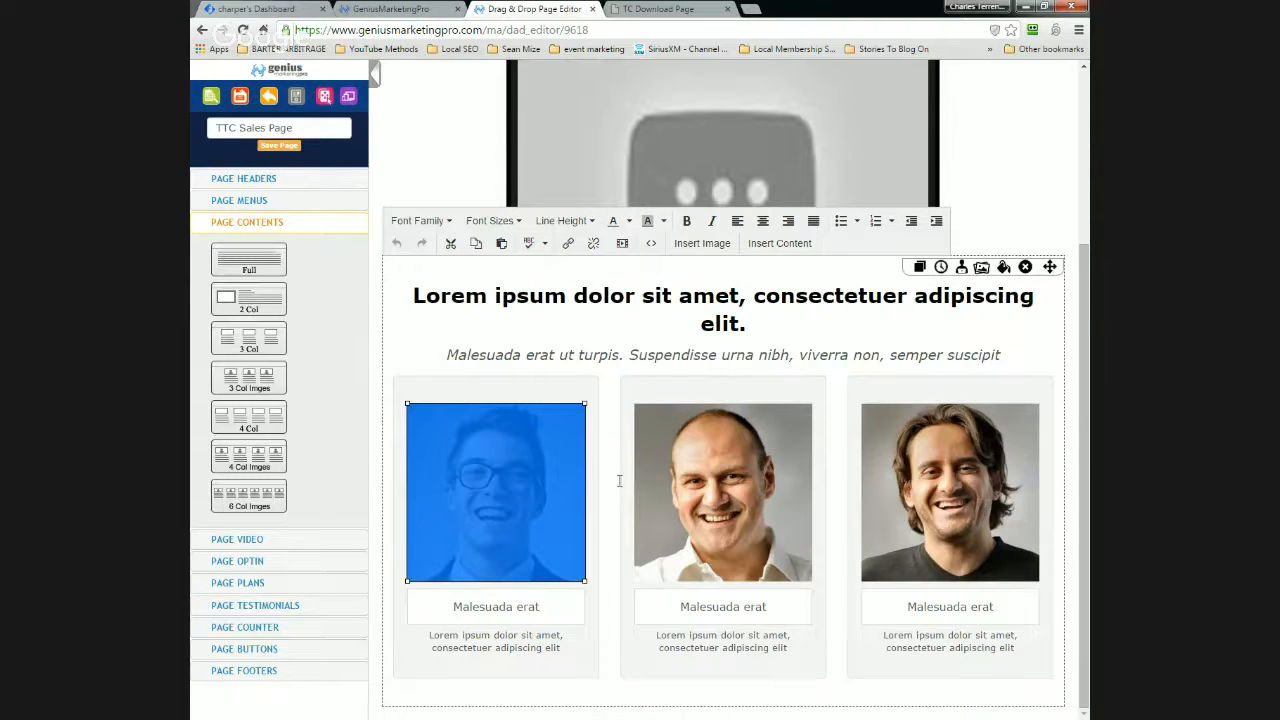
click(659, 471)
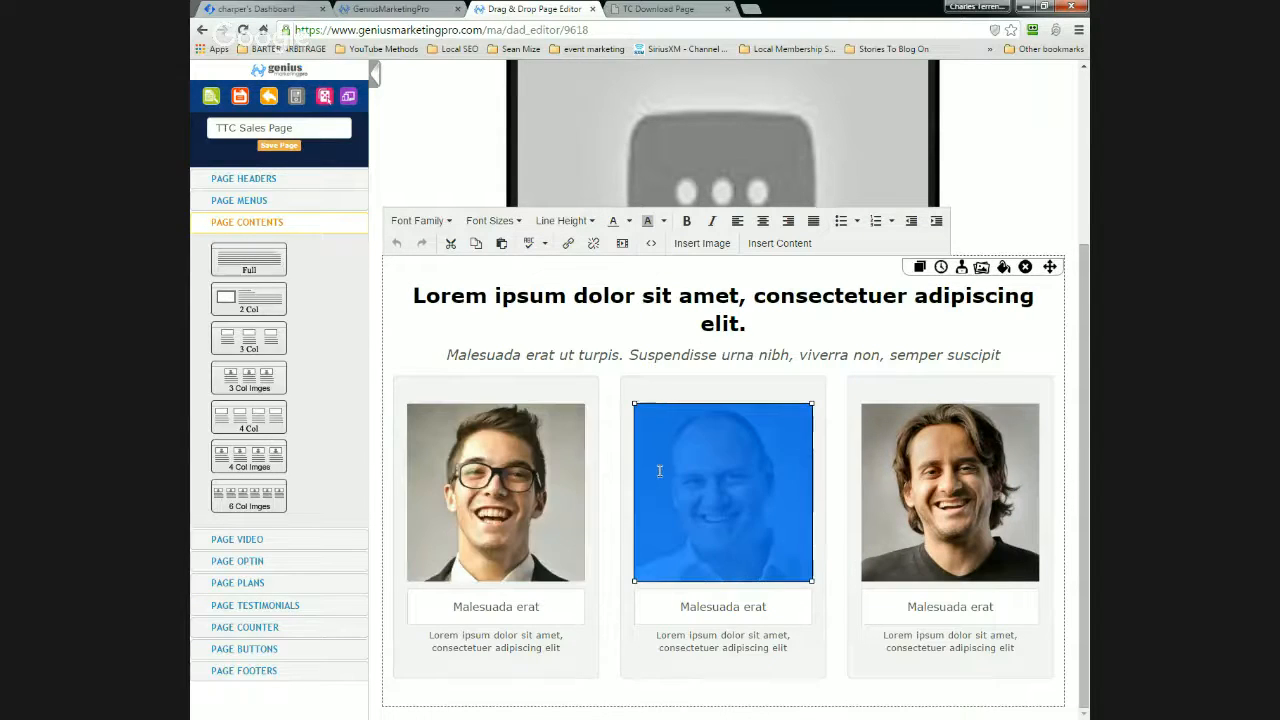
click(917, 511)
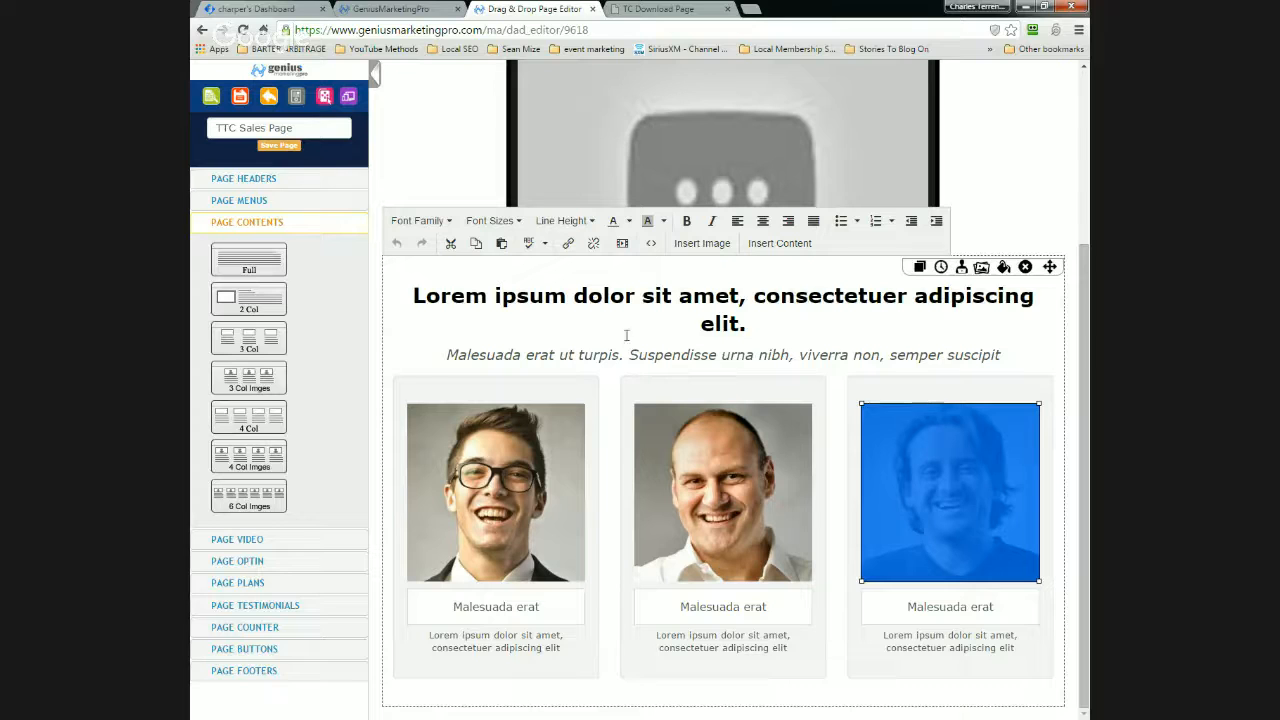
Replace the end of the three-column block's heading, including its full stop, with "Get Our Awesome Bonuses".
triple_click(712, 296)
drag(679, 296, 739, 319)
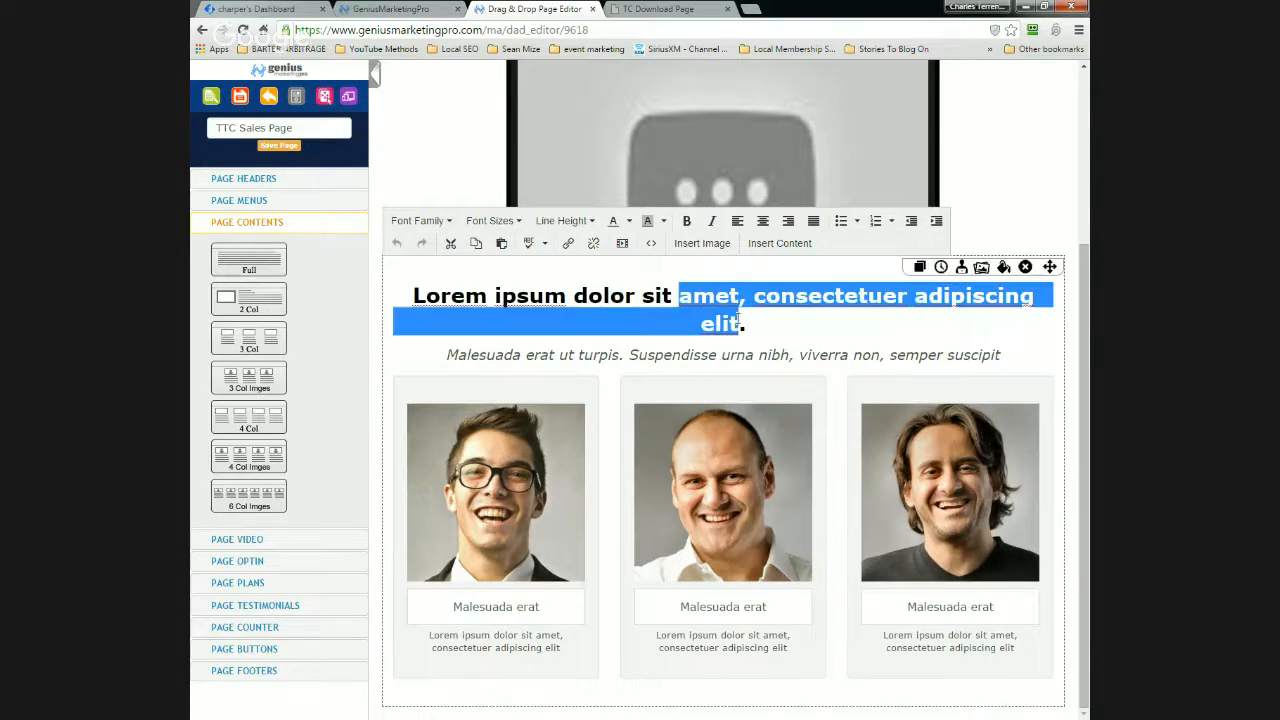
text(Ge t.)
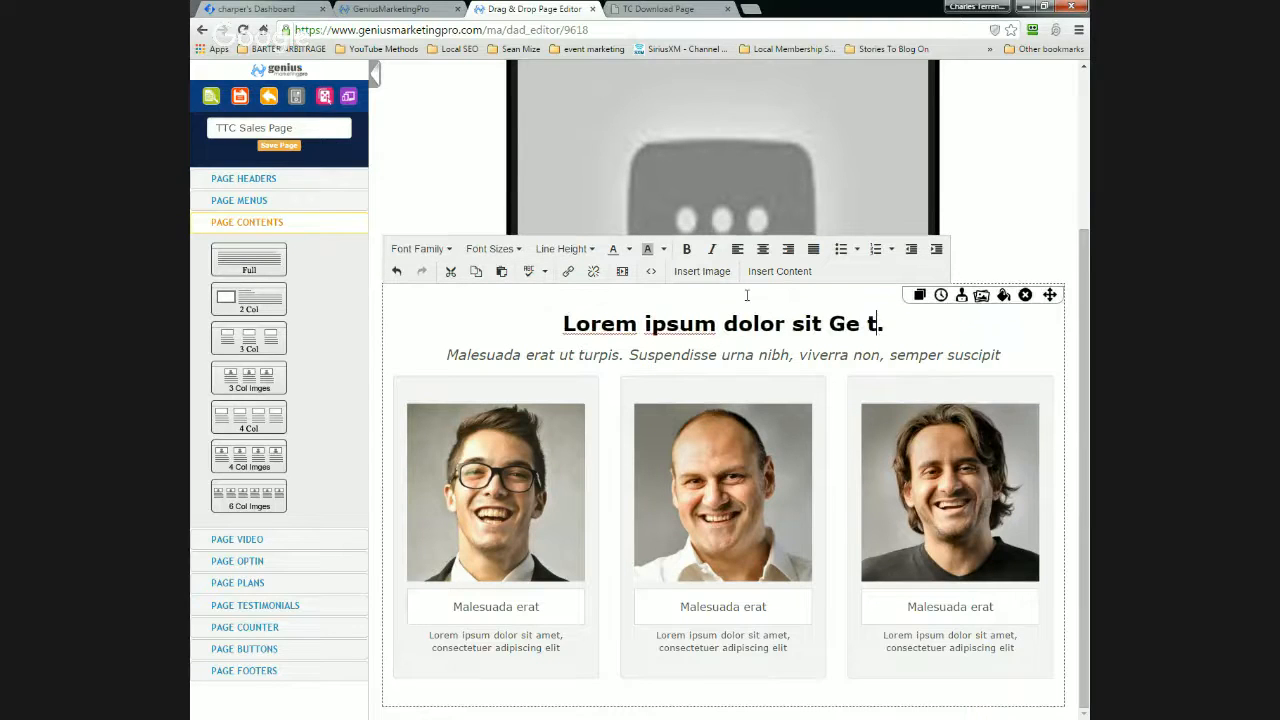
key(BackSpace)
key(BackSpace)
text(t ur)
key(BackSpace)
key(BackSpace)
text(Our )
text(Awedxom)
key(BackSpace)
key(BackSpace)
key(BackSpace)
key(BackSpace)
text(some )
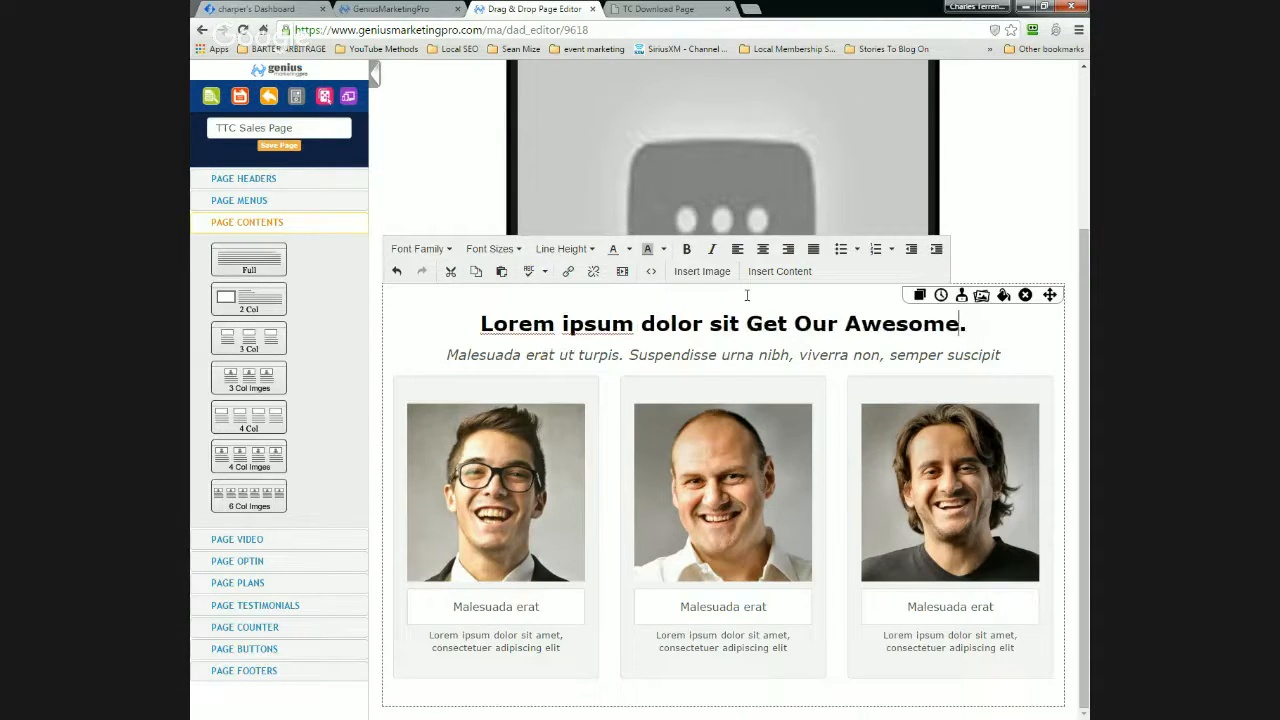
text(Bonuses)
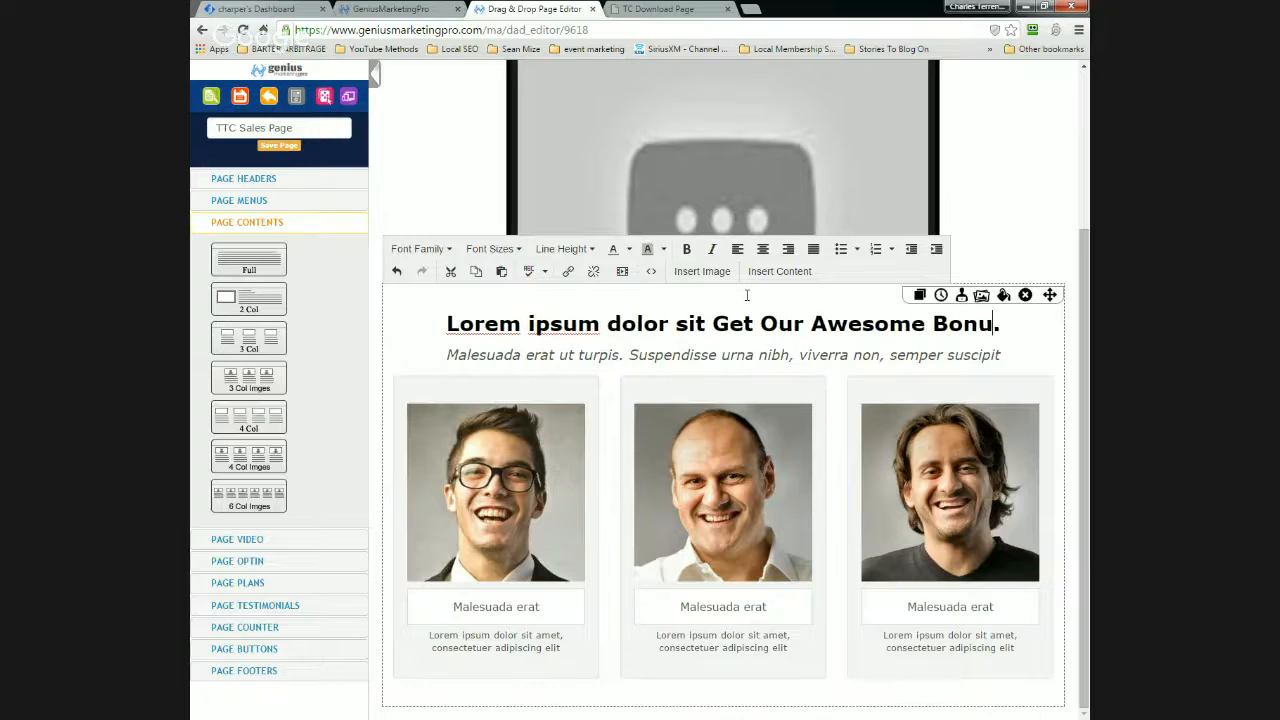
key(Delete)
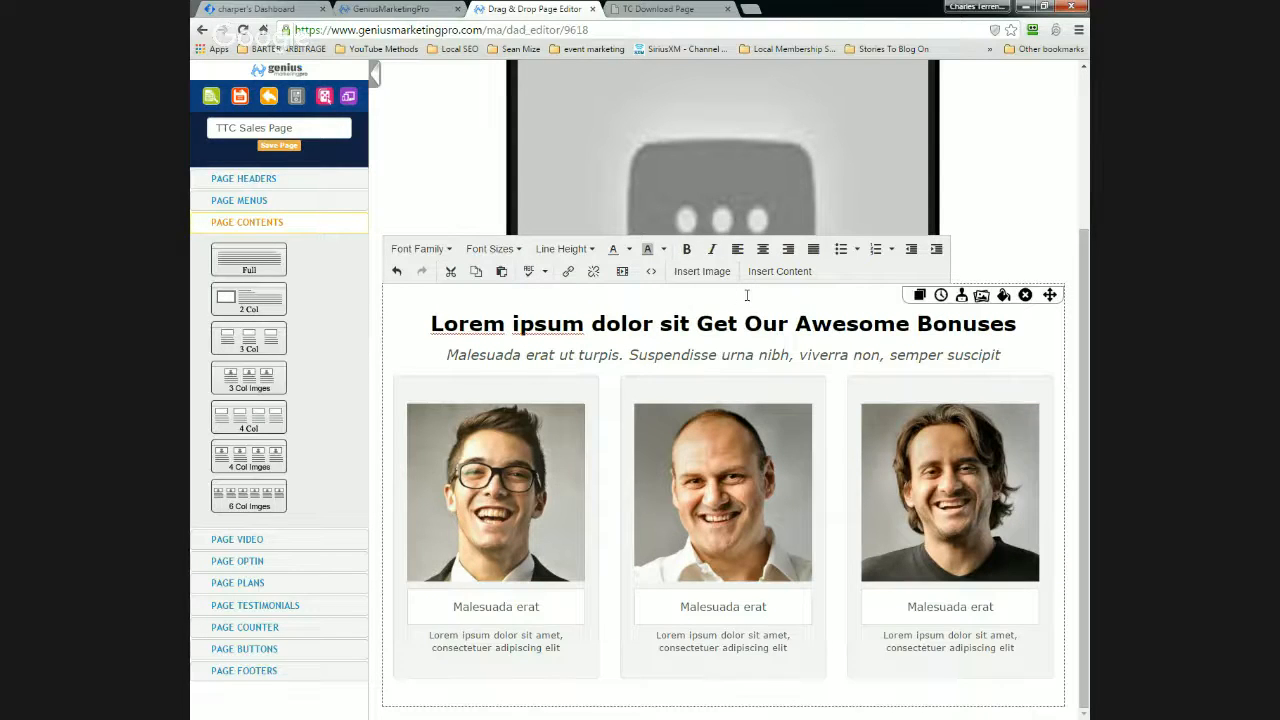
Delete the placeholder words "Lorem ipsum dolor sit" in front of "Get Our Awesome Bonuses".
click(700, 323)
key(BackSpace)
key(BackSpace)
key(BackSpace)
key(BackSpace)
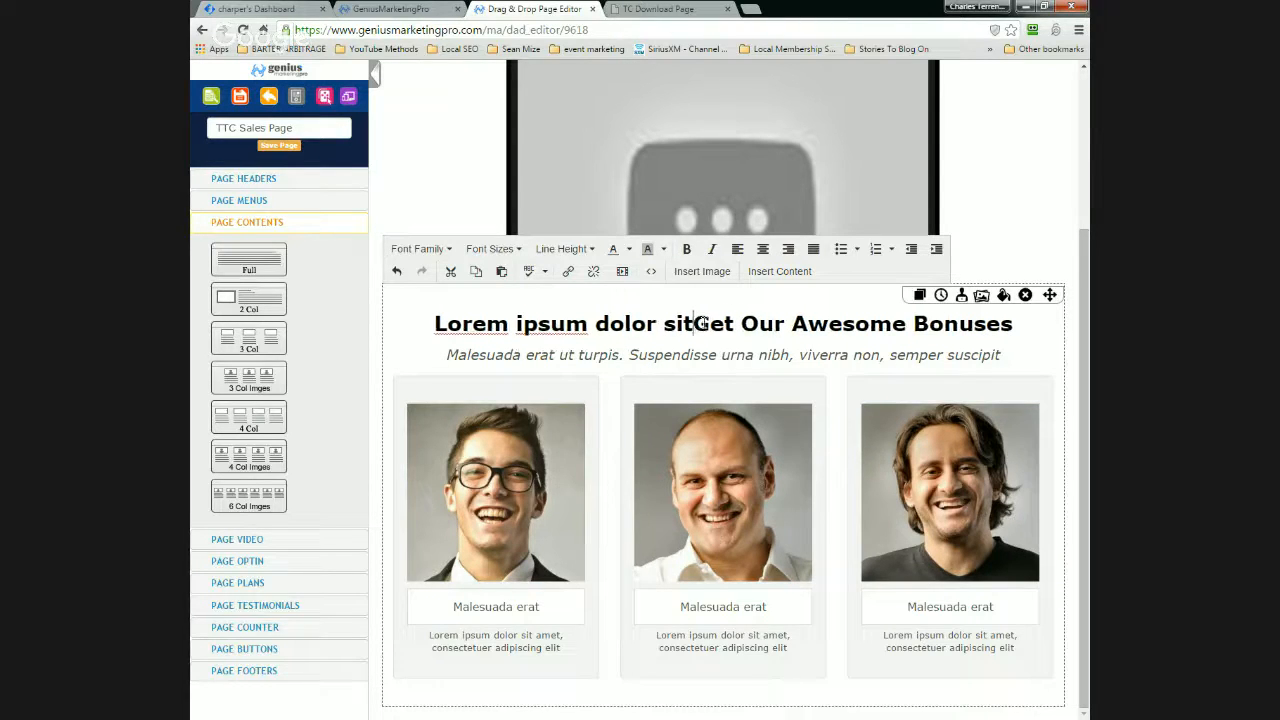
key(BackSpace)
key(BackSpace)
key(BackSpace)
key(BackSpace)
key(BackSpace)
key(BackSpace)
key(BackSpace)
key(BackSpace)
key(BackSpace)
key(BackSpace)
key(BackSpace)
key(BackSpace)
key(BackSpace)
key(BackSpace)
key(BackSpace)
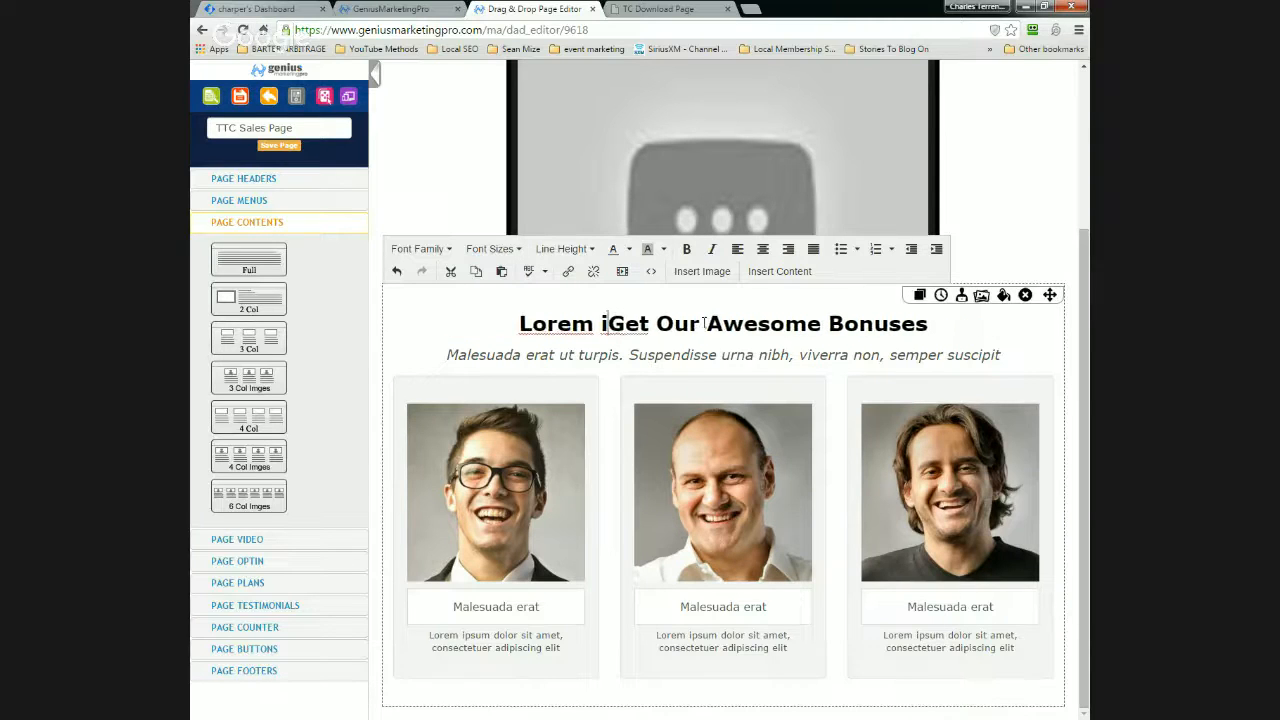
key(BackSpace)
key(BackSpace)
key(BackSpace)
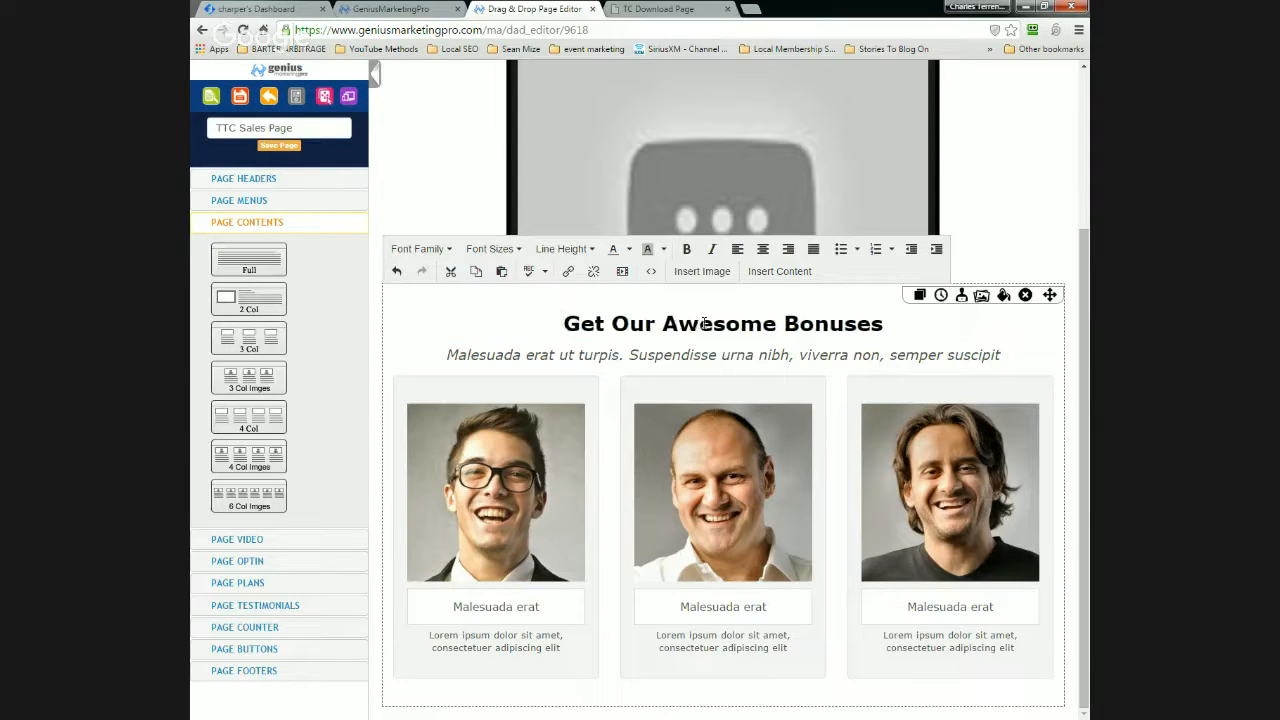
Replace the italic subheading under the bonuses heading with "Make Profits Faster" and save the page.
drag(447, 354, 1005, 345)
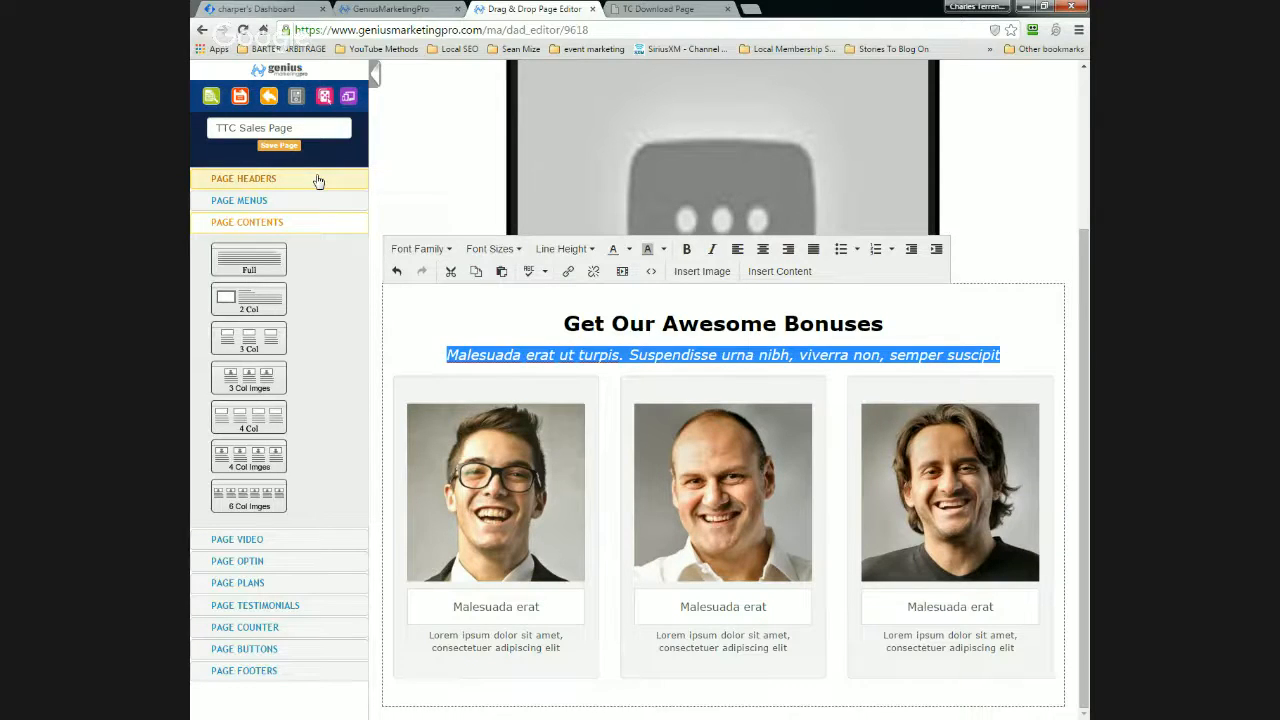
text(Maqke)
key(BackSpace)
key(BackSpace)
key(BackSpace)
key(BackSpace)
text(ke Profits Faster)
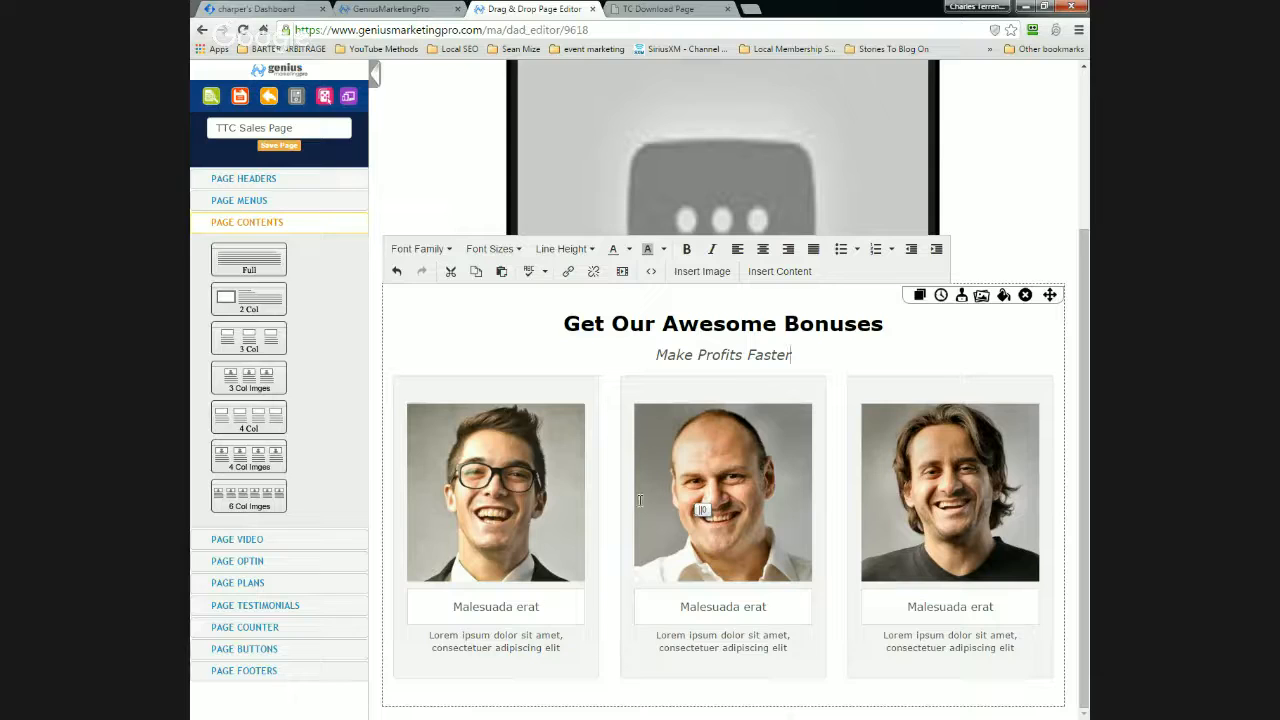
click(1014, 220)
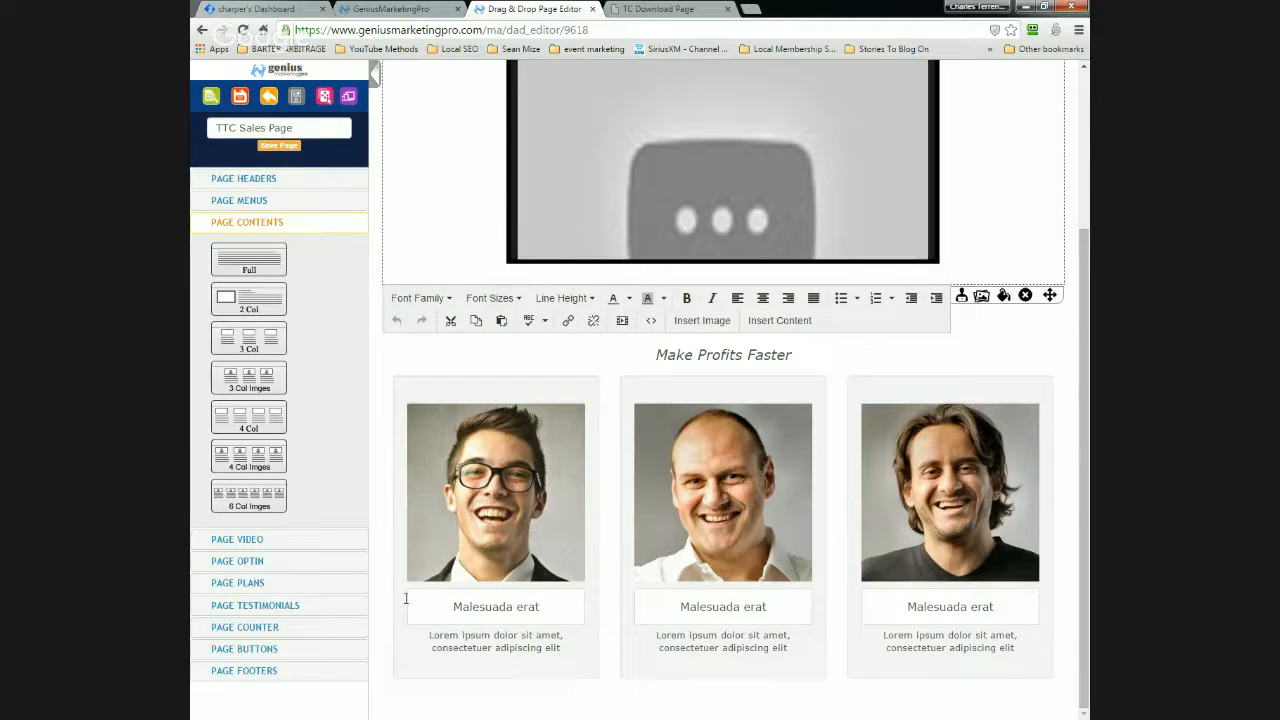
click(281, 147)
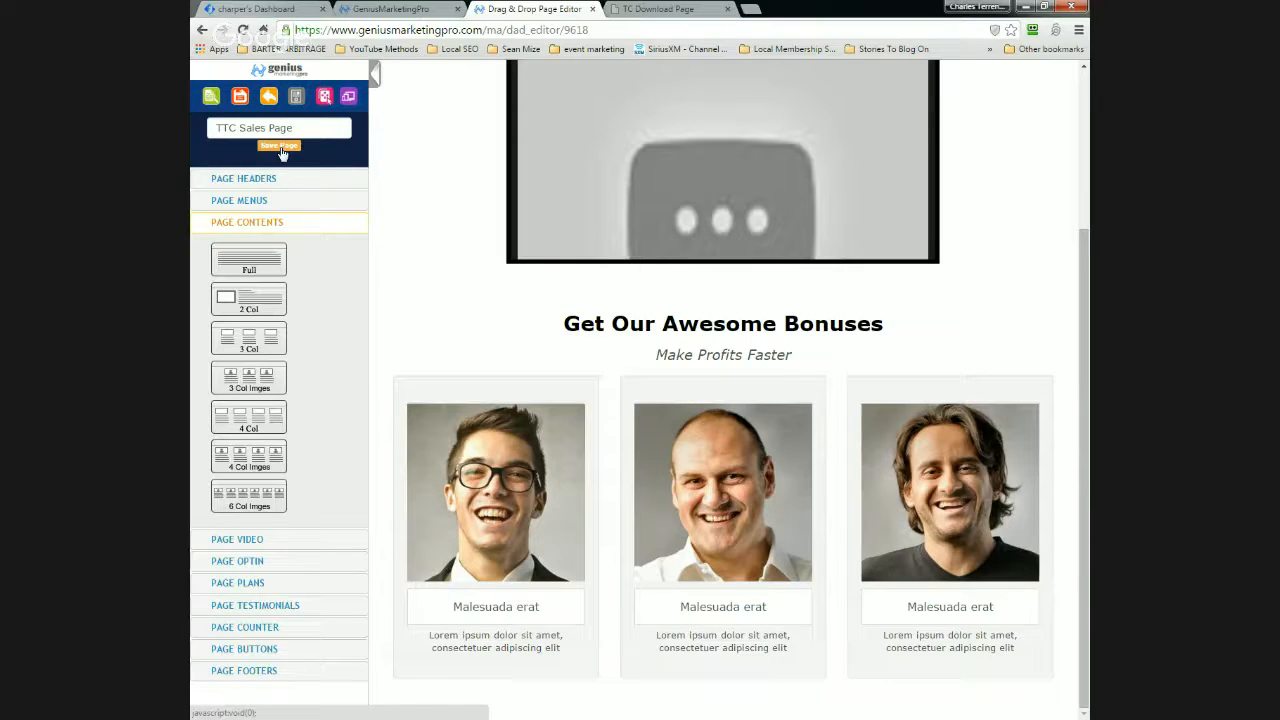
Preview the TTC Sales Page in its own browser tab and copy its web address.
click(209, 105)
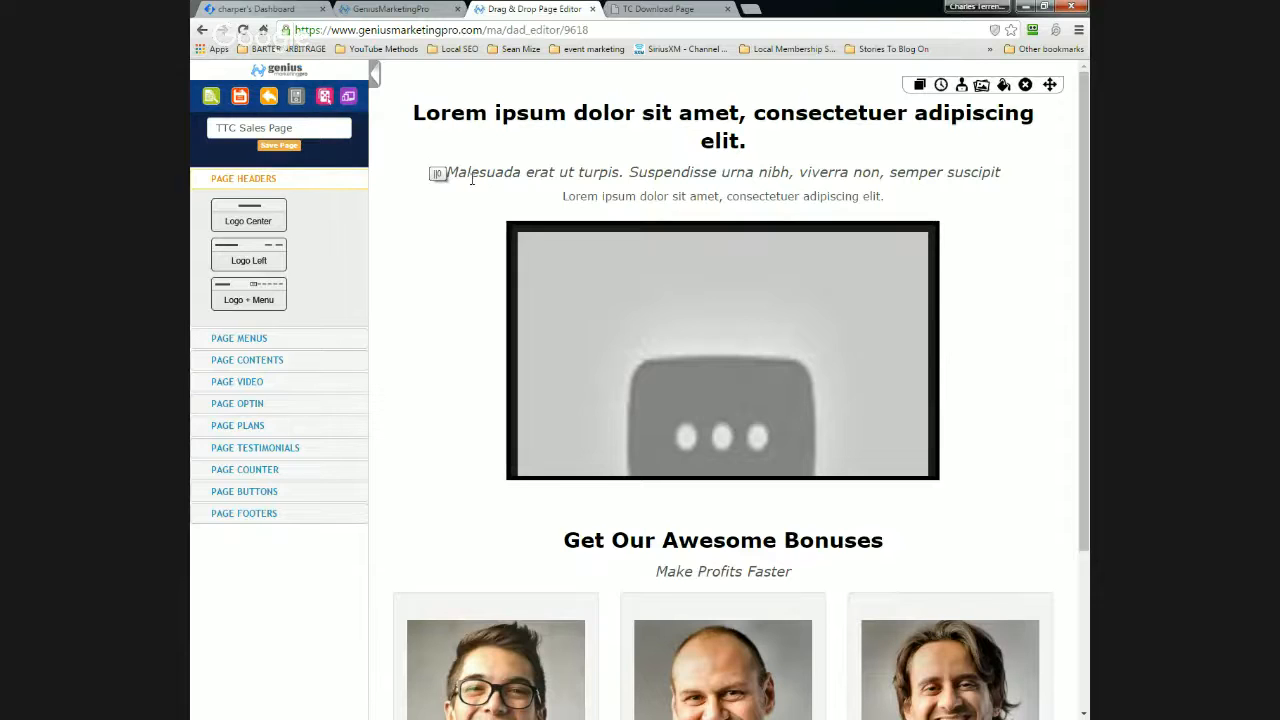
click(211, 97)
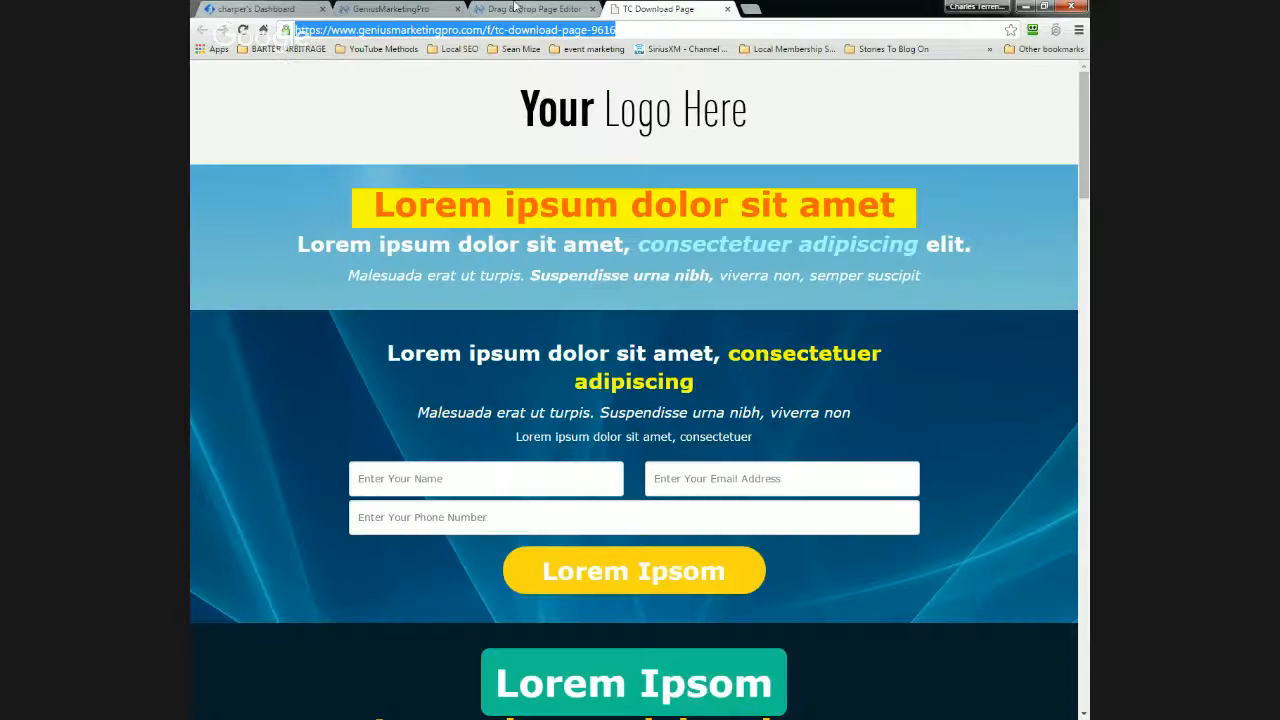
click(515, 8)
click(211, 97)
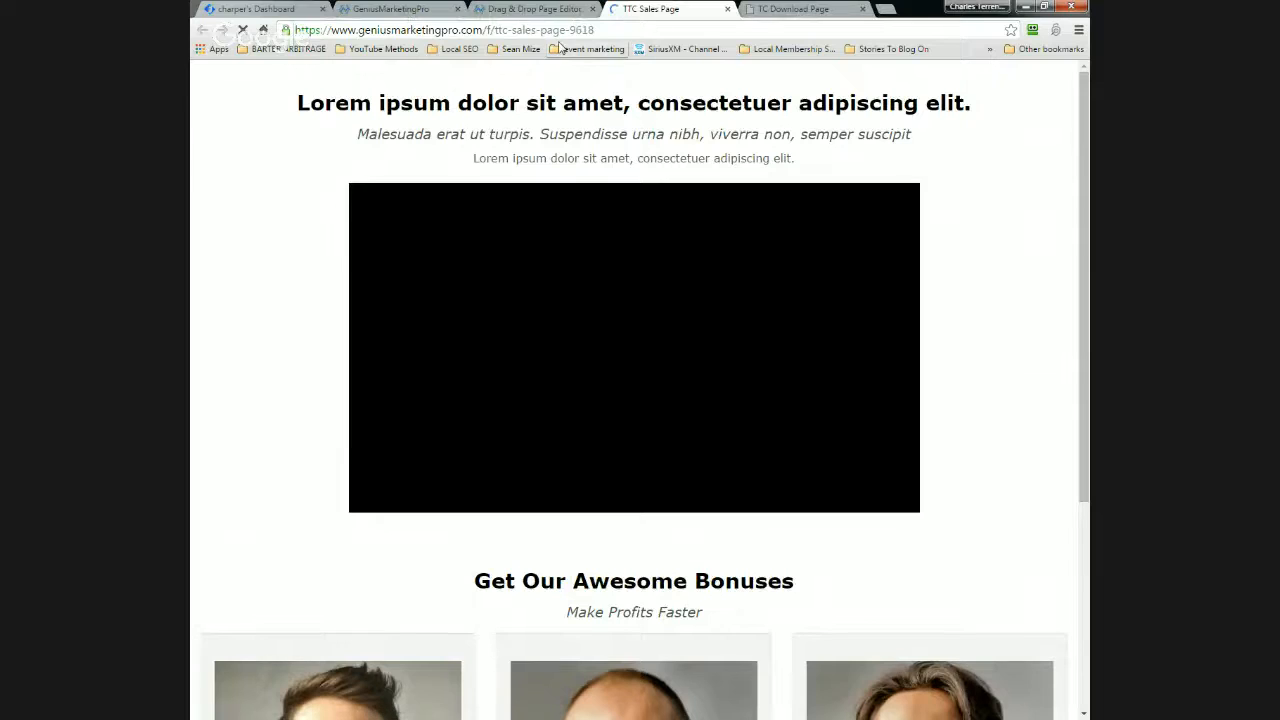
click(560, 31)
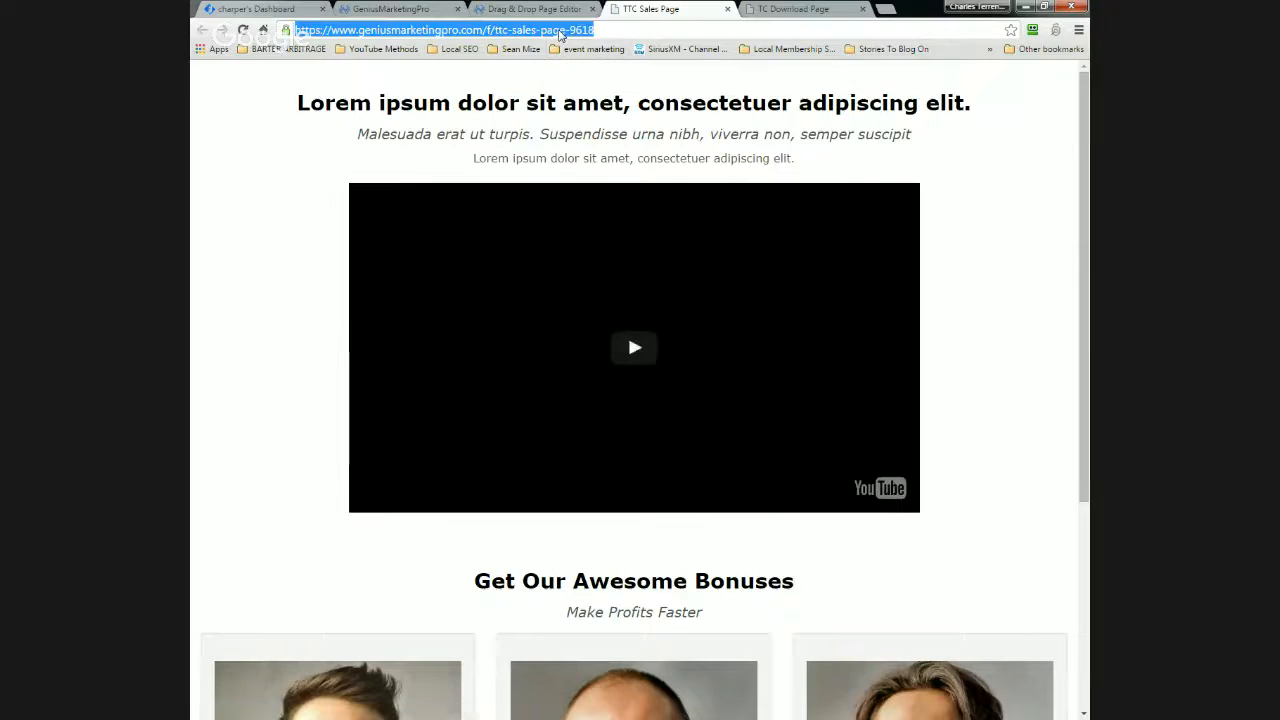
right_click(562, 31)
click(587, 85)
Return to the Add Products form and enter the copied TTC Sales Page address as the Sales Page Url.
click(260, 9)
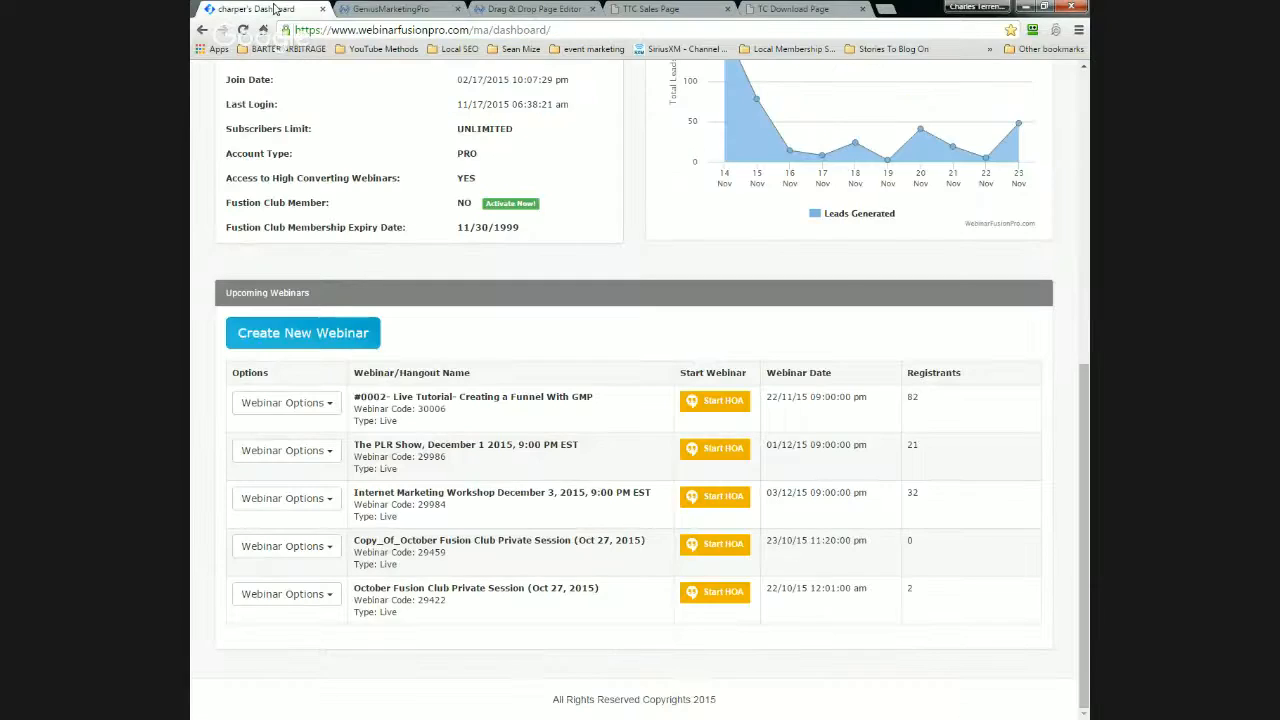
click(421, 8)
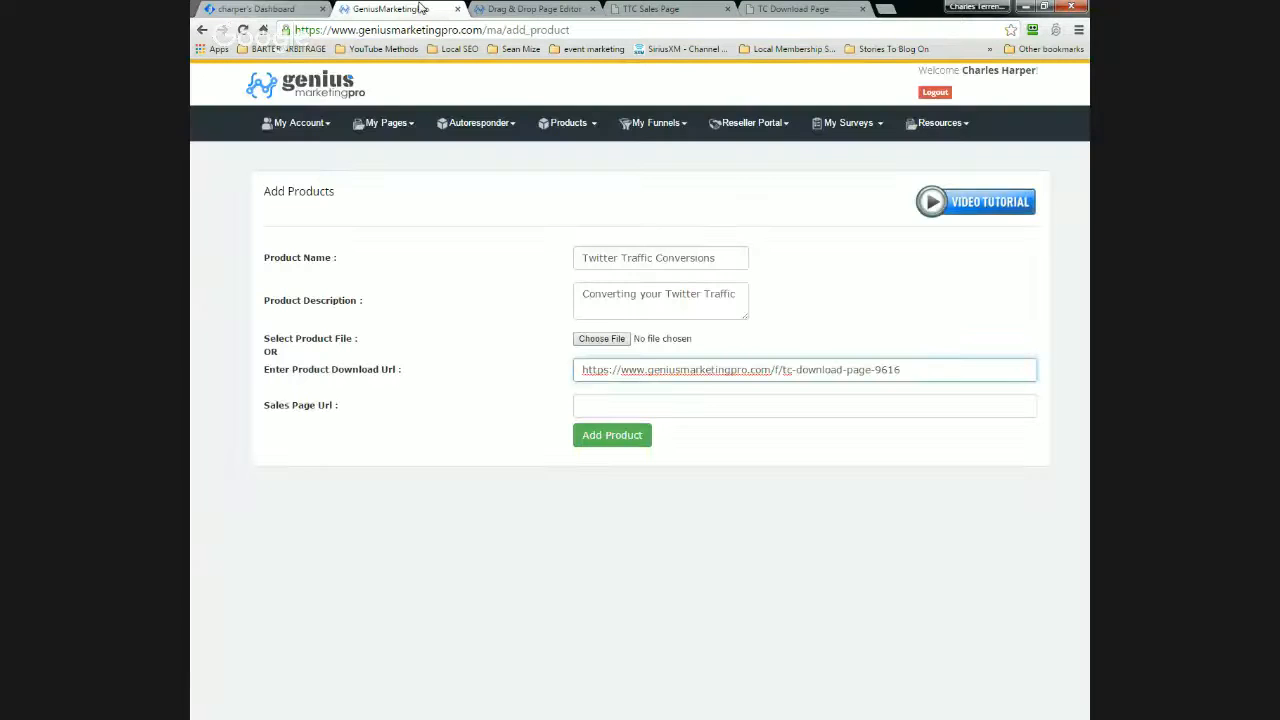
click(633, 410)
key(ctrl+v)
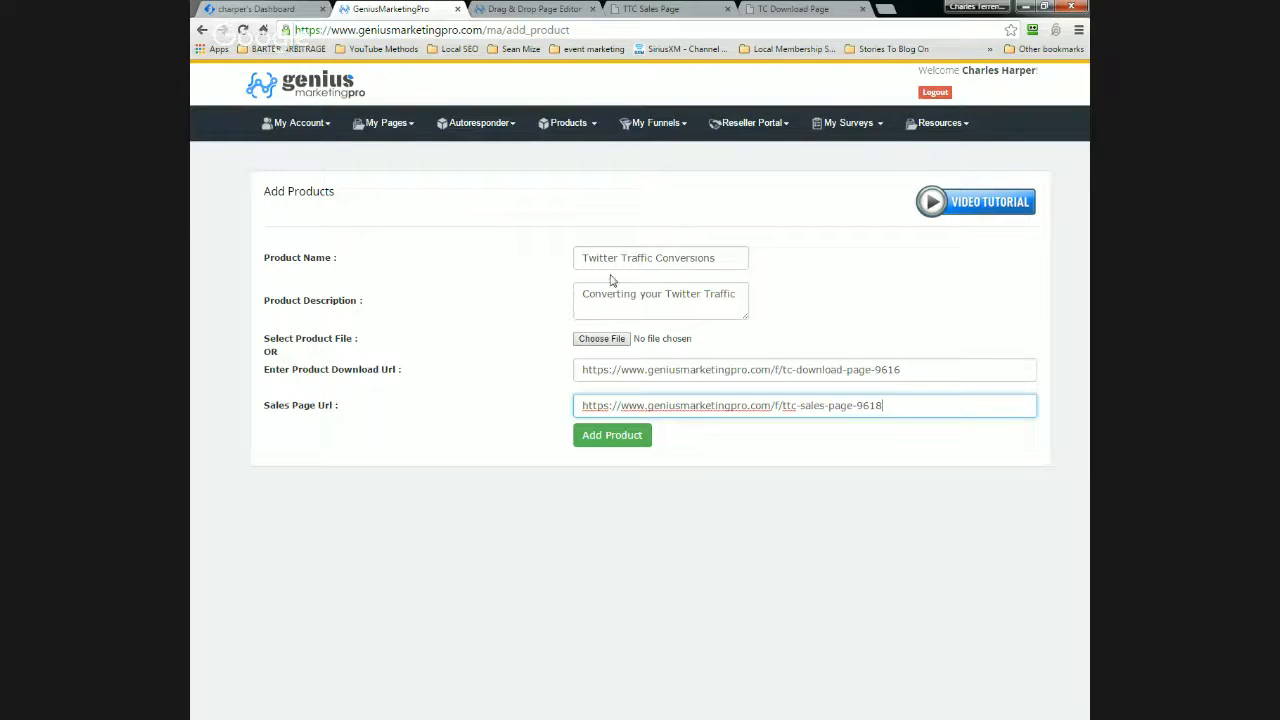
Submit the Twitter Traffic Conversions product and open the list of managed products.
click(614, 441)
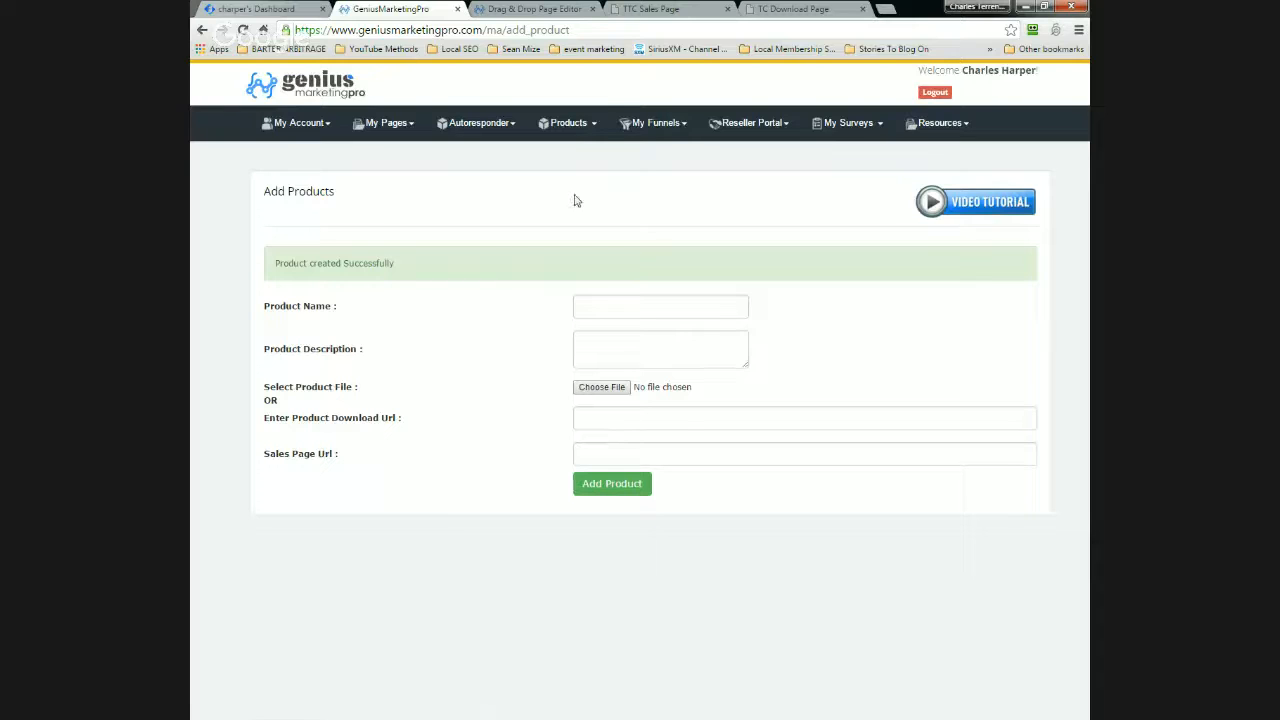
mouse_move(594, 122)
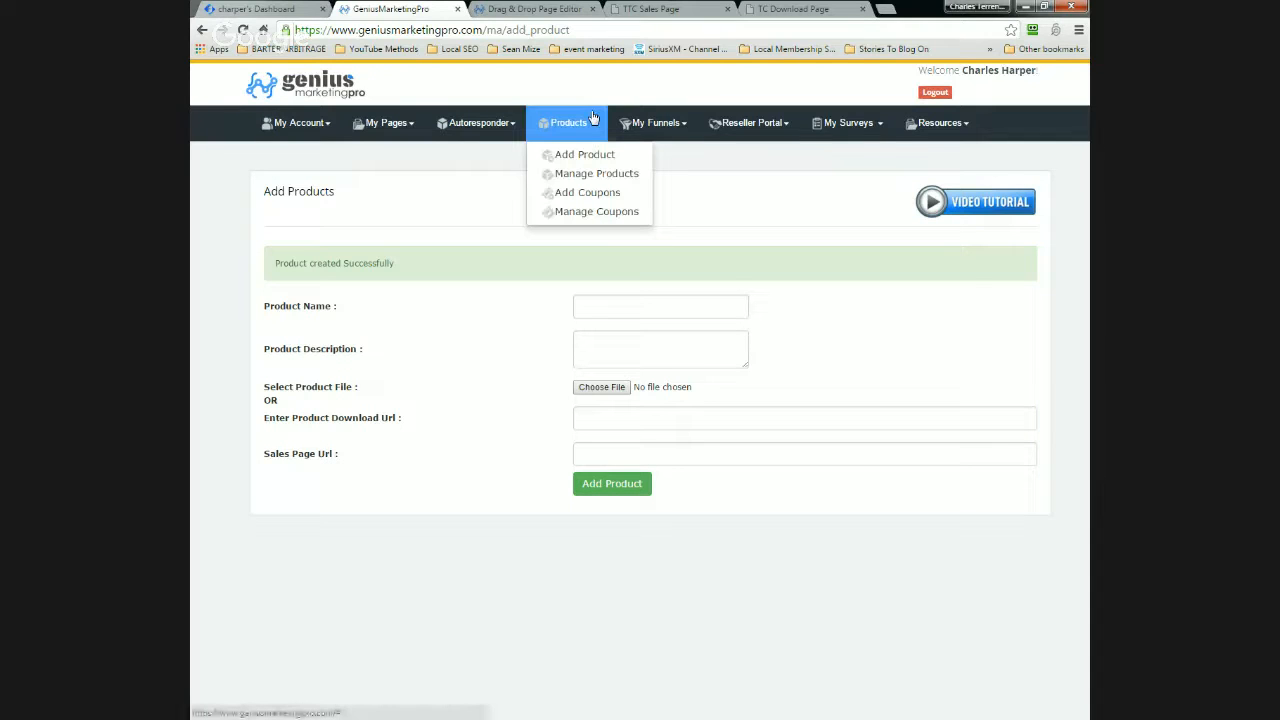
click(596, 175)
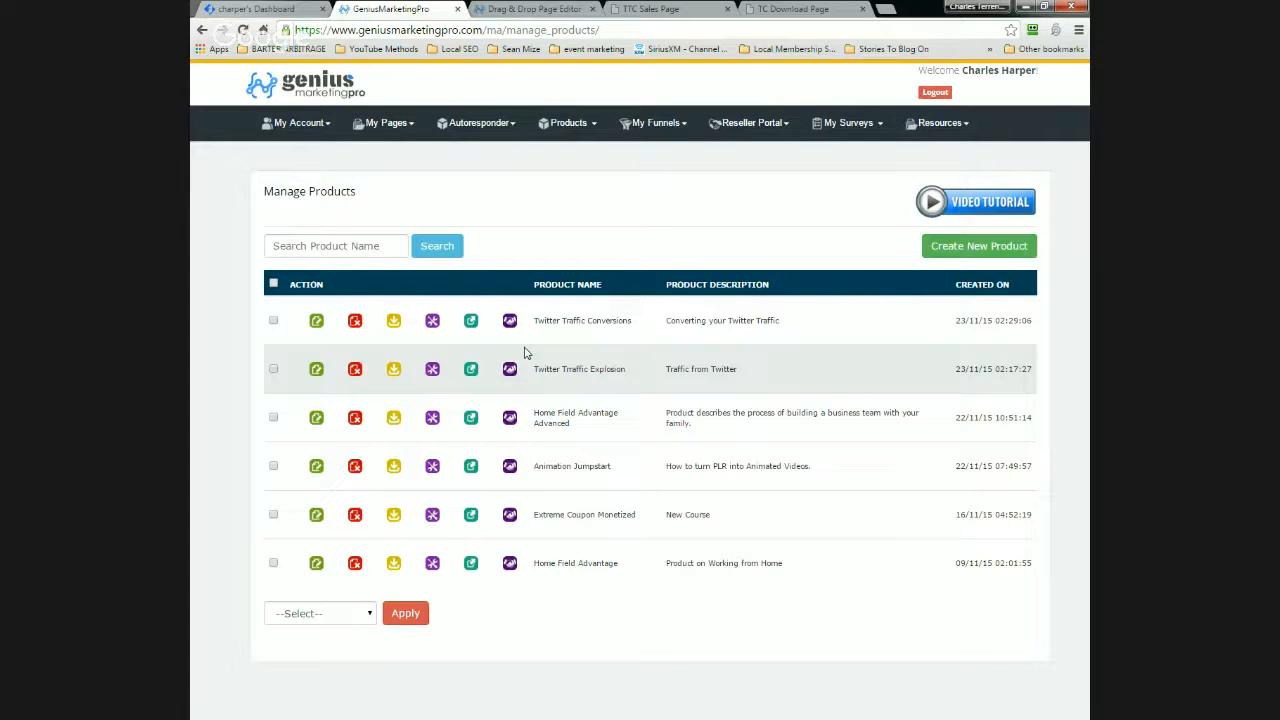
Create a new active funnel named "Twitter Traffic Conversions" with the description "Twitter Traffic".
click(678, 124)
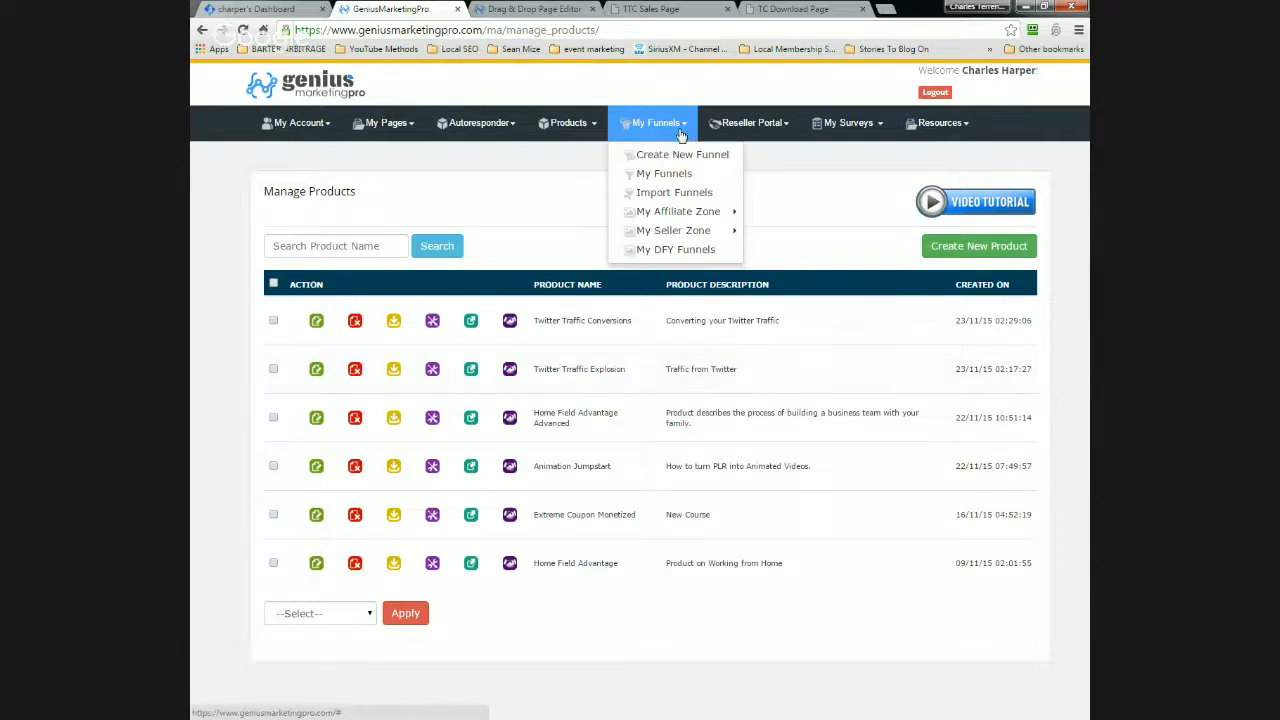
click(665, 158)
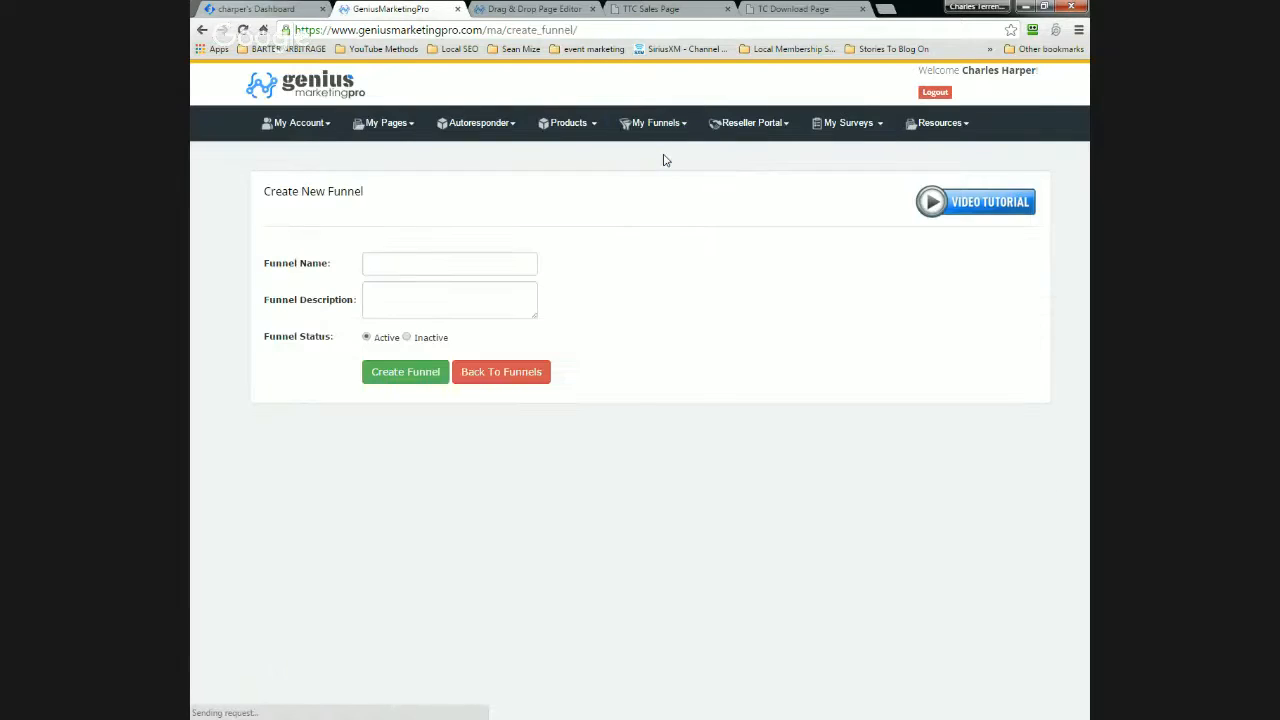
click(465, 270)
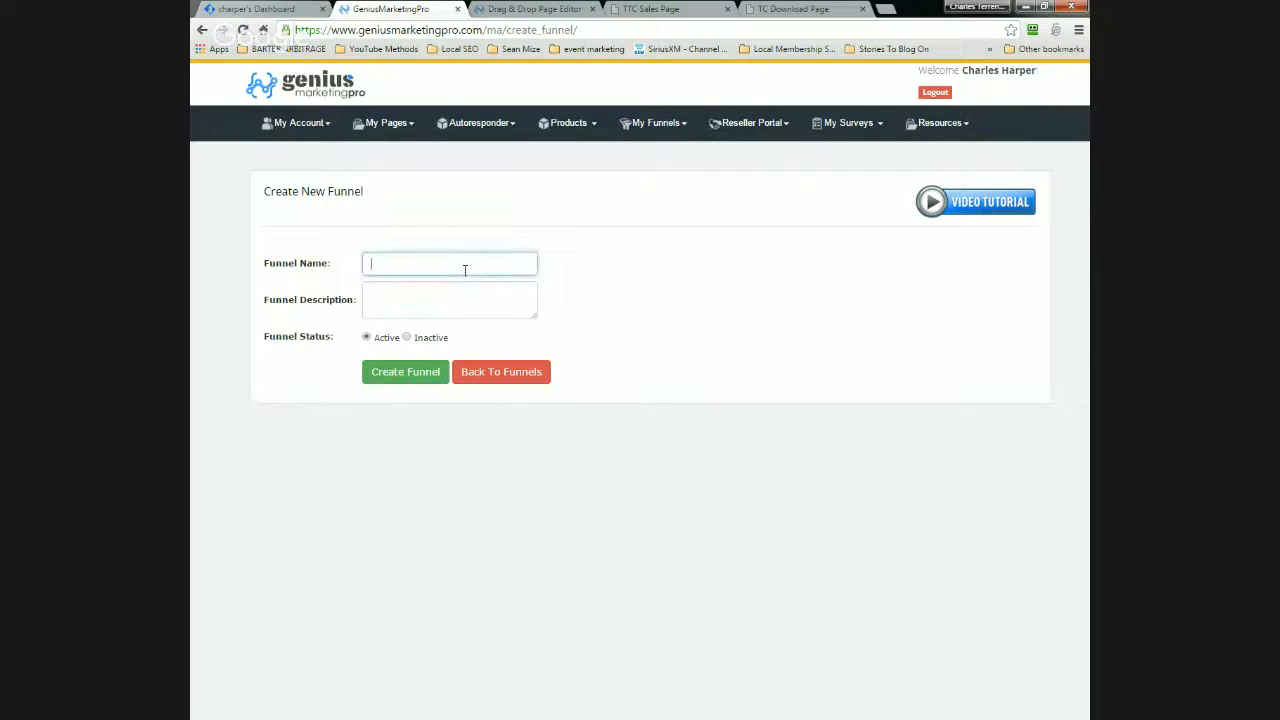
text(Twitter Traffic Converstioions)
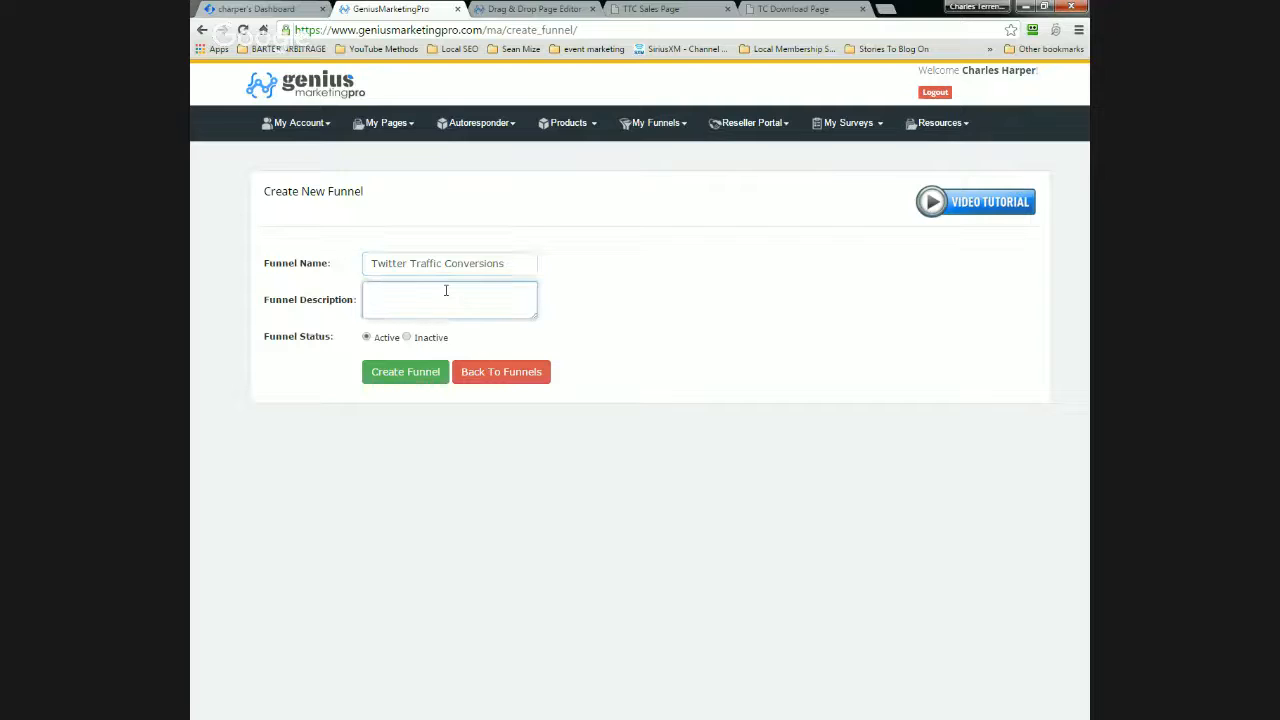
text(Twitter Traffic)
click(411, 376)
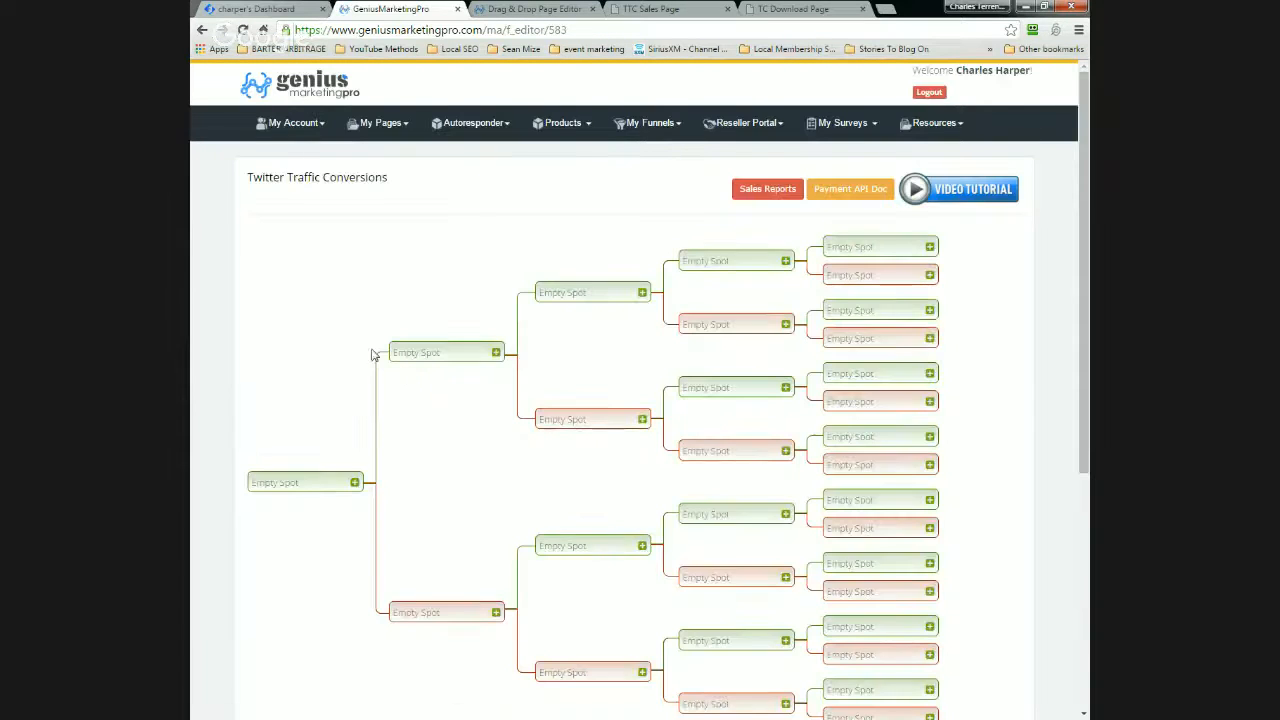
Add the existing TTE Sales Page to the funnel's starting spot and save it.
scroll(1031, 346, down, 1)
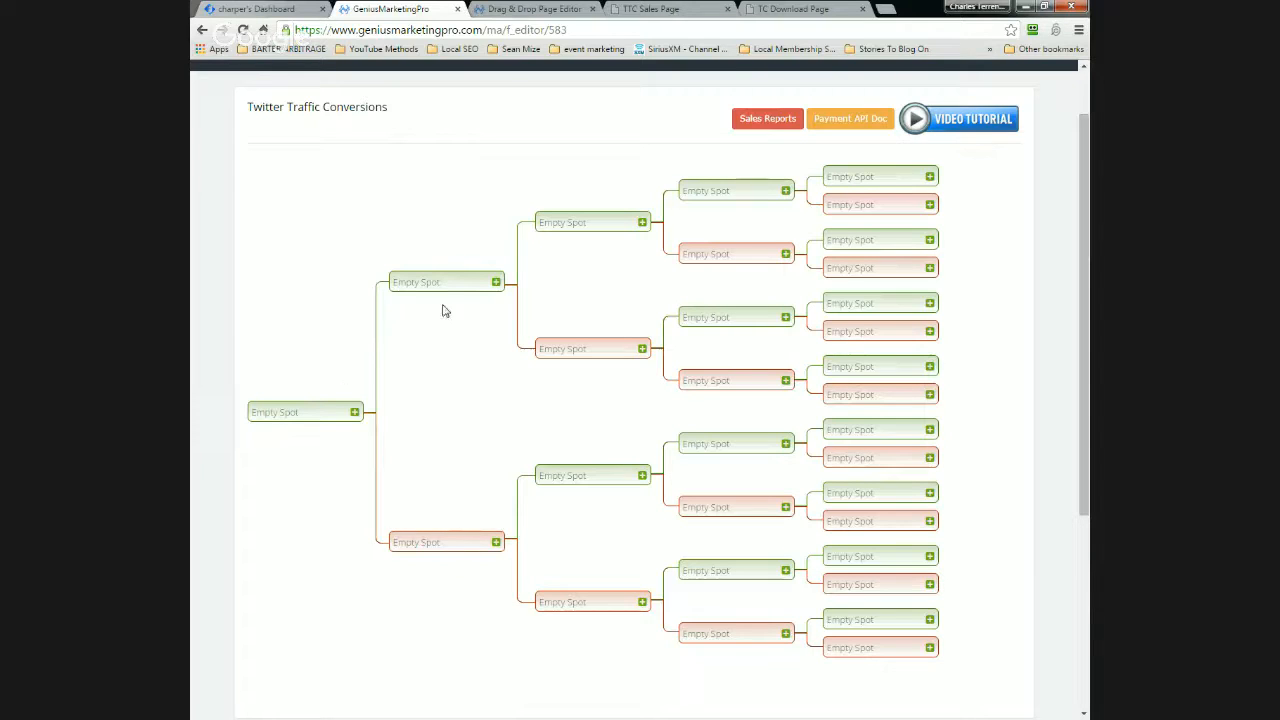
click(355, 413)
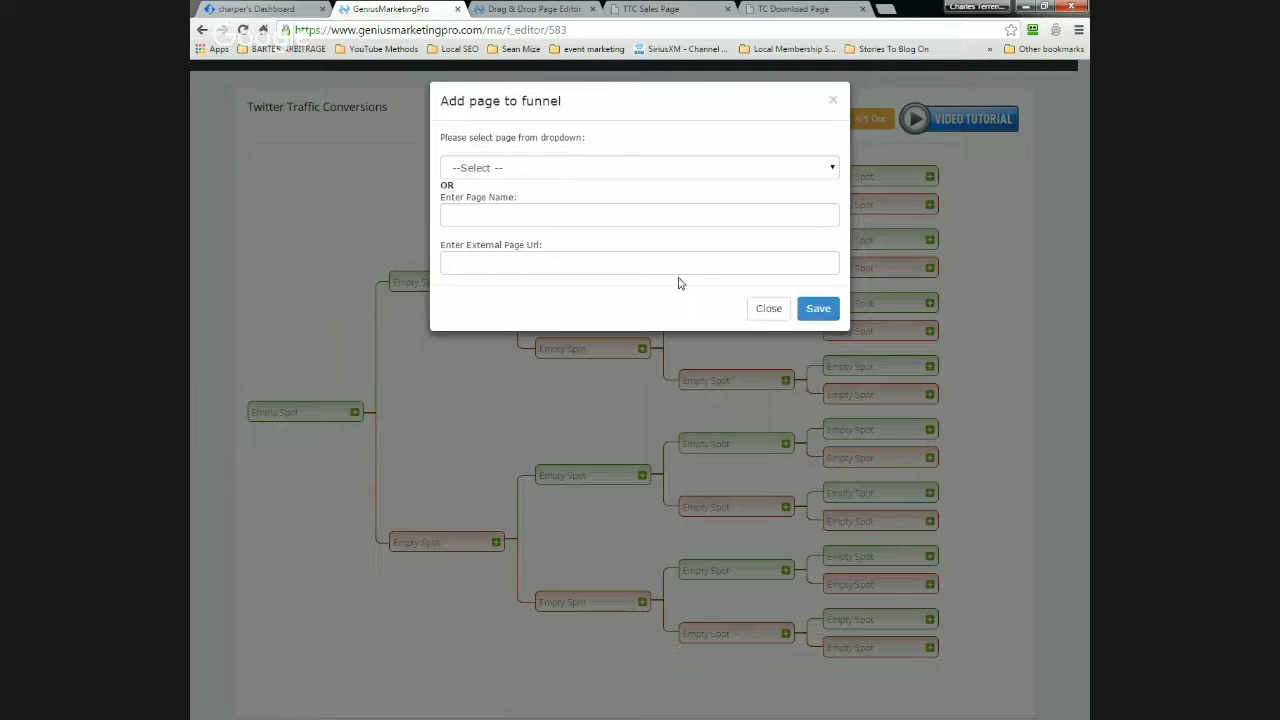
click(458, 264)
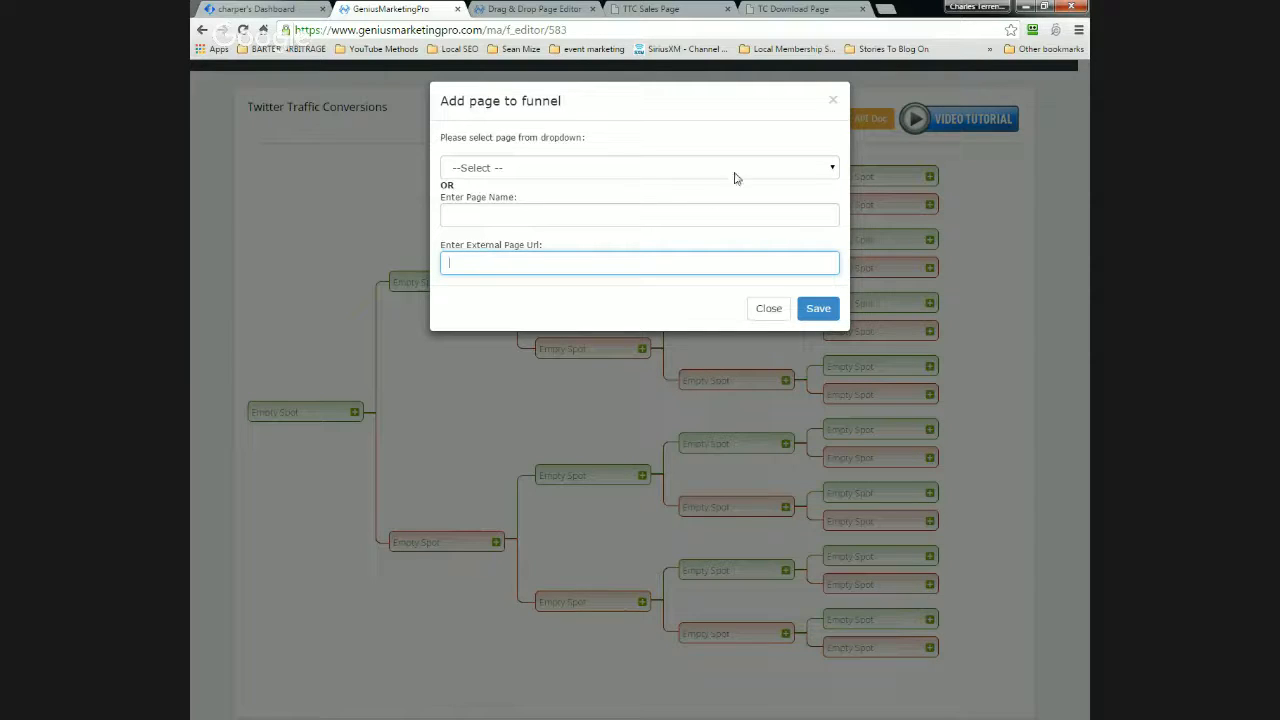
click(834, 168)
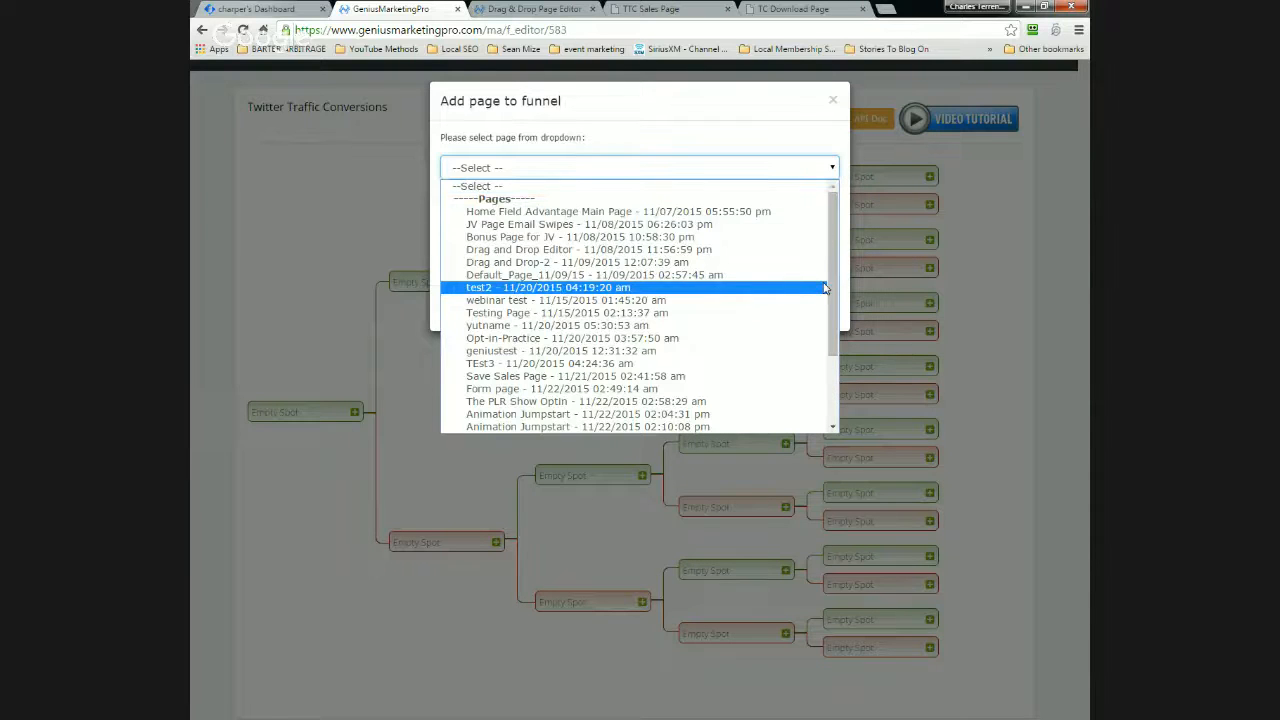
scroll(825, 288, down, 3)
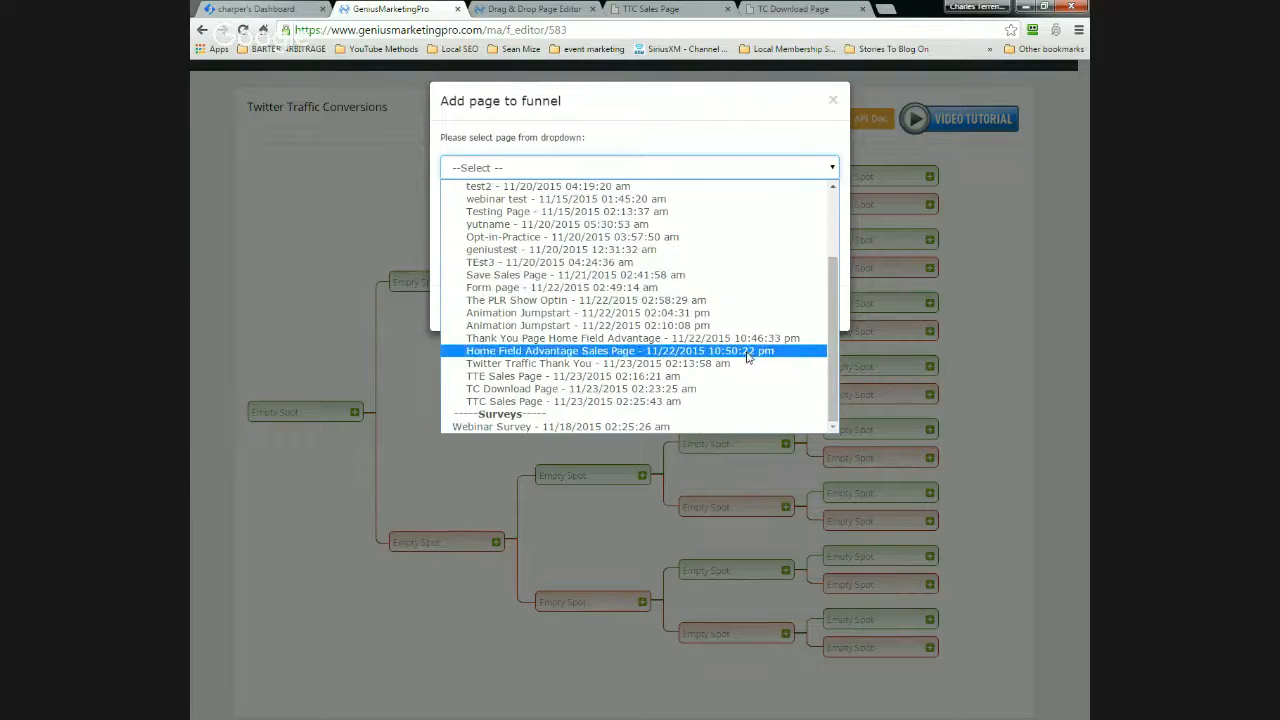
click(646, 378)
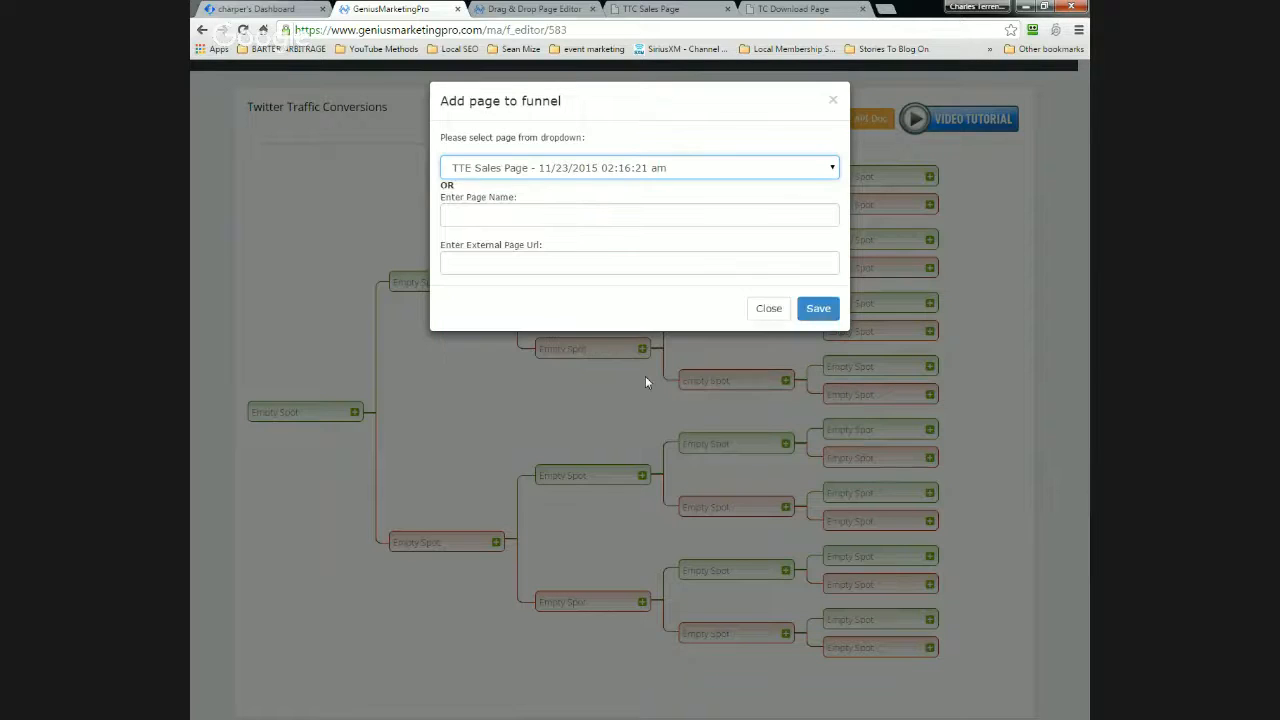
click(817, 310)
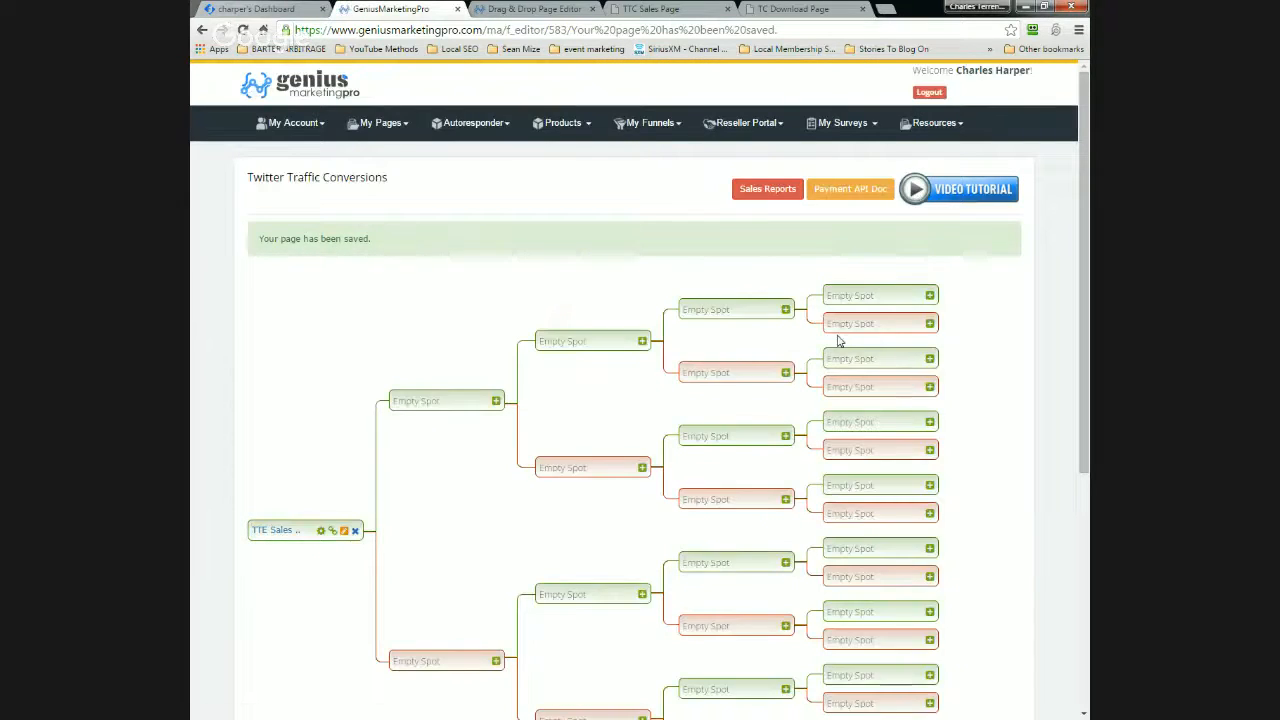
Add the TTC Sales Page to the green spot branching directly from the TTE Sales Page and save it.
scroll(837, 337, down, 1)
scroll(838, 341, down, 1)
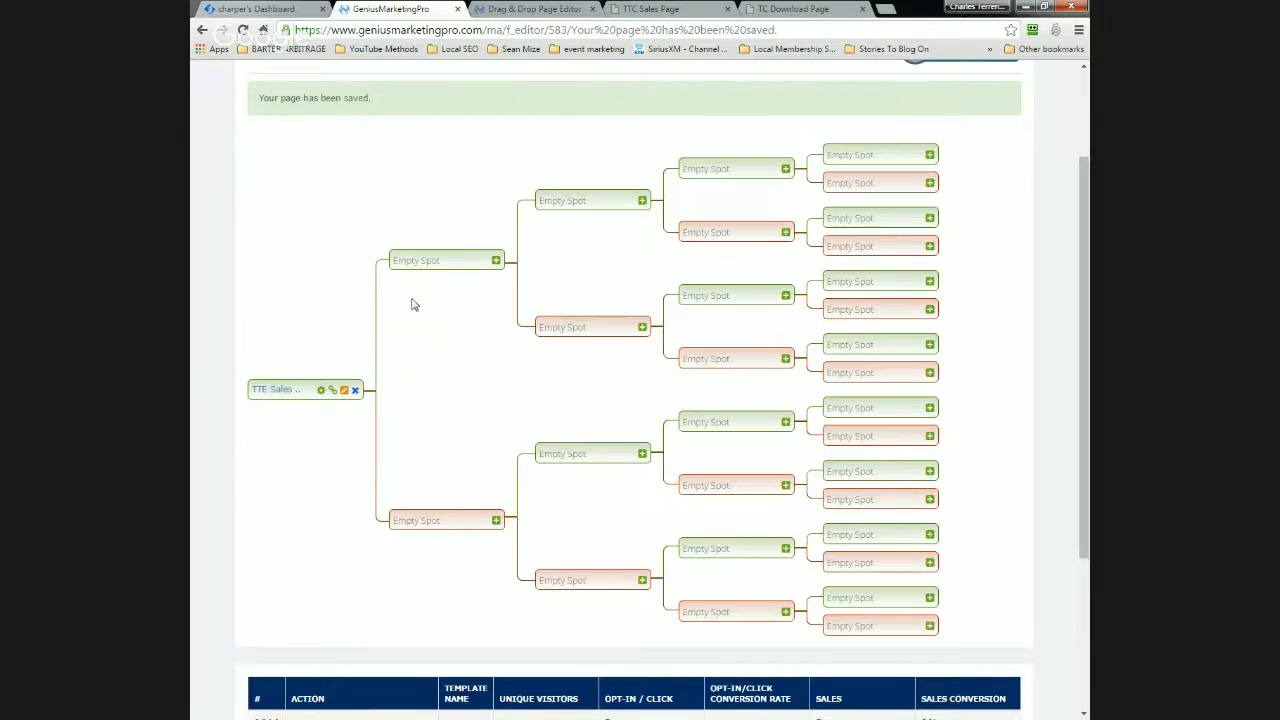
click(496, 261)
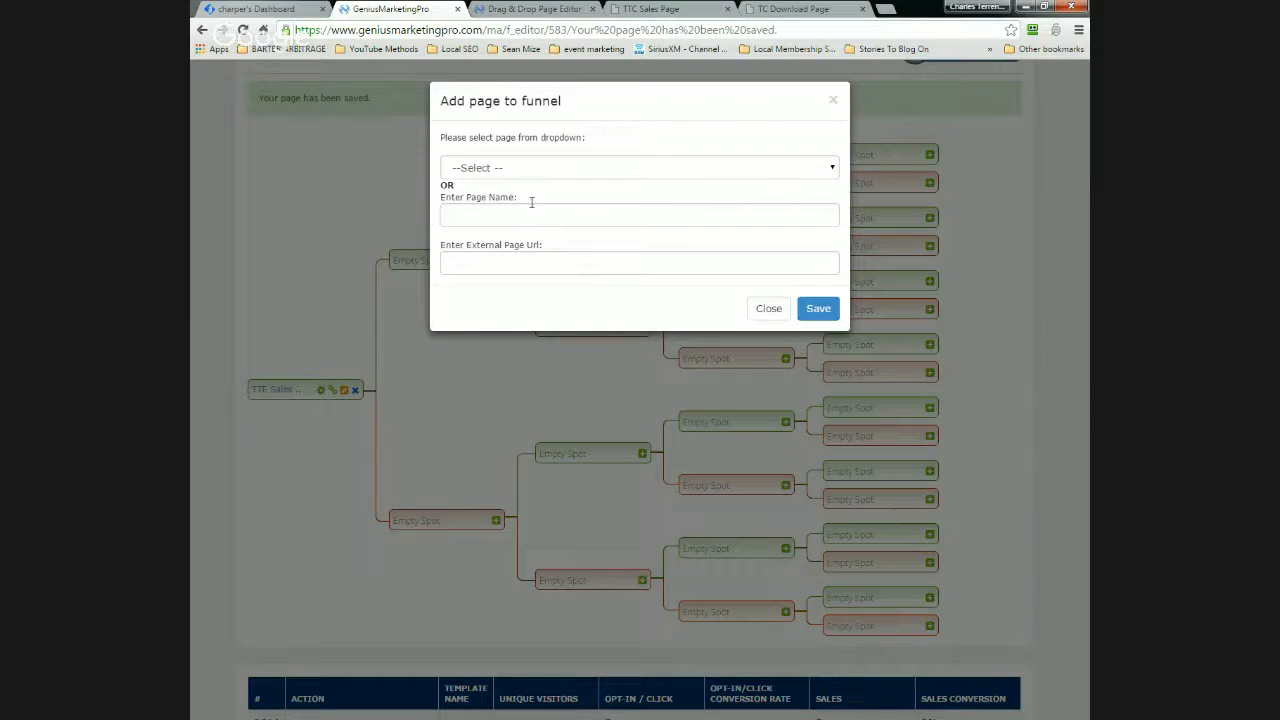
click(830, 172)
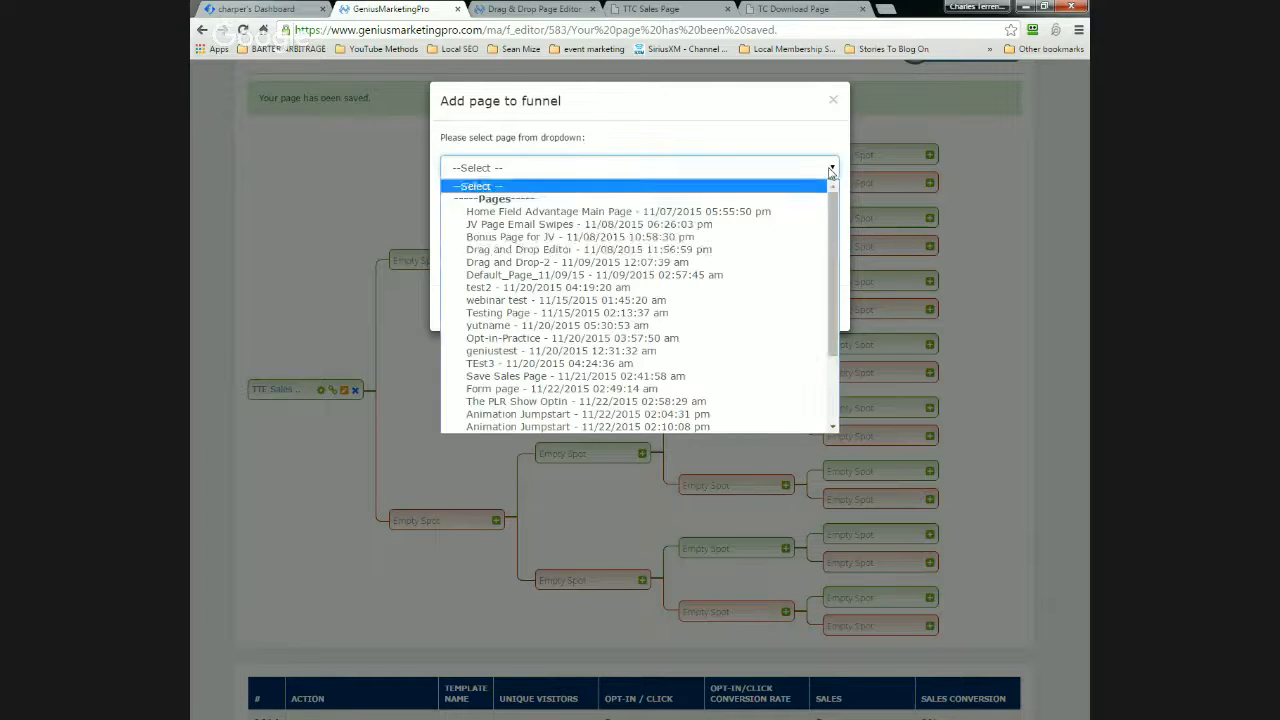
scroll(787, 241, down, 5)
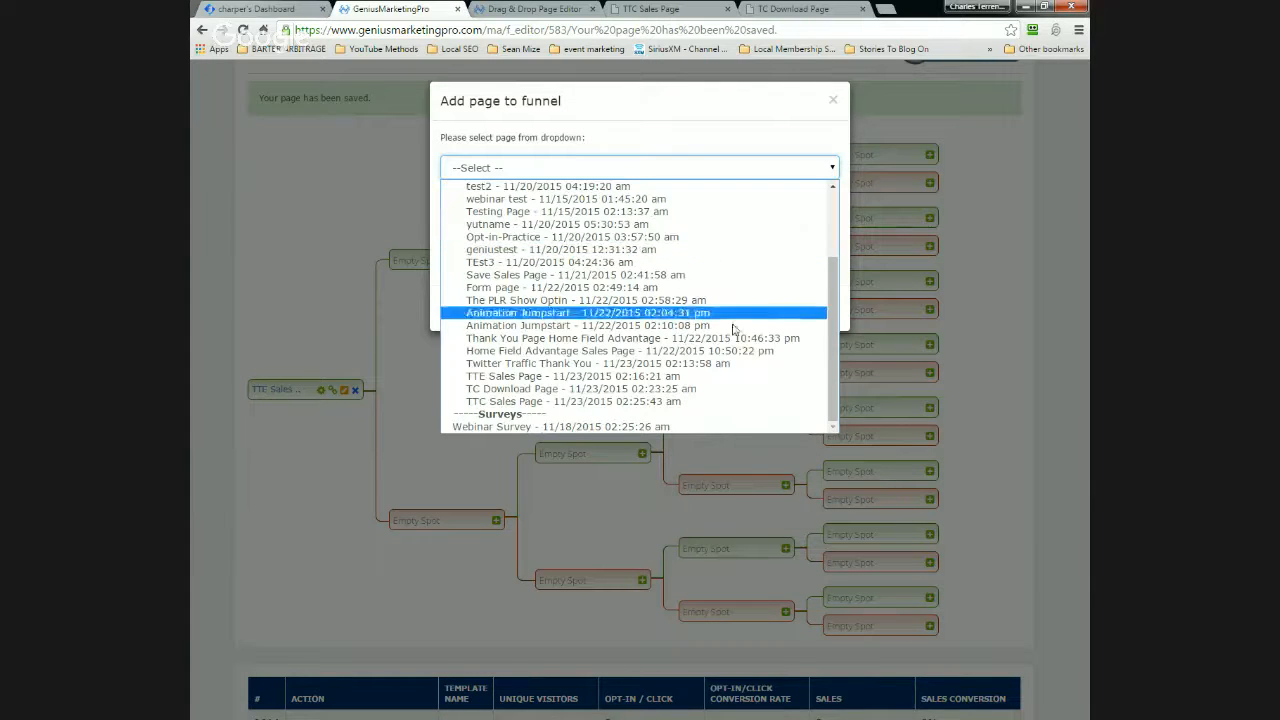
click(675, 405)
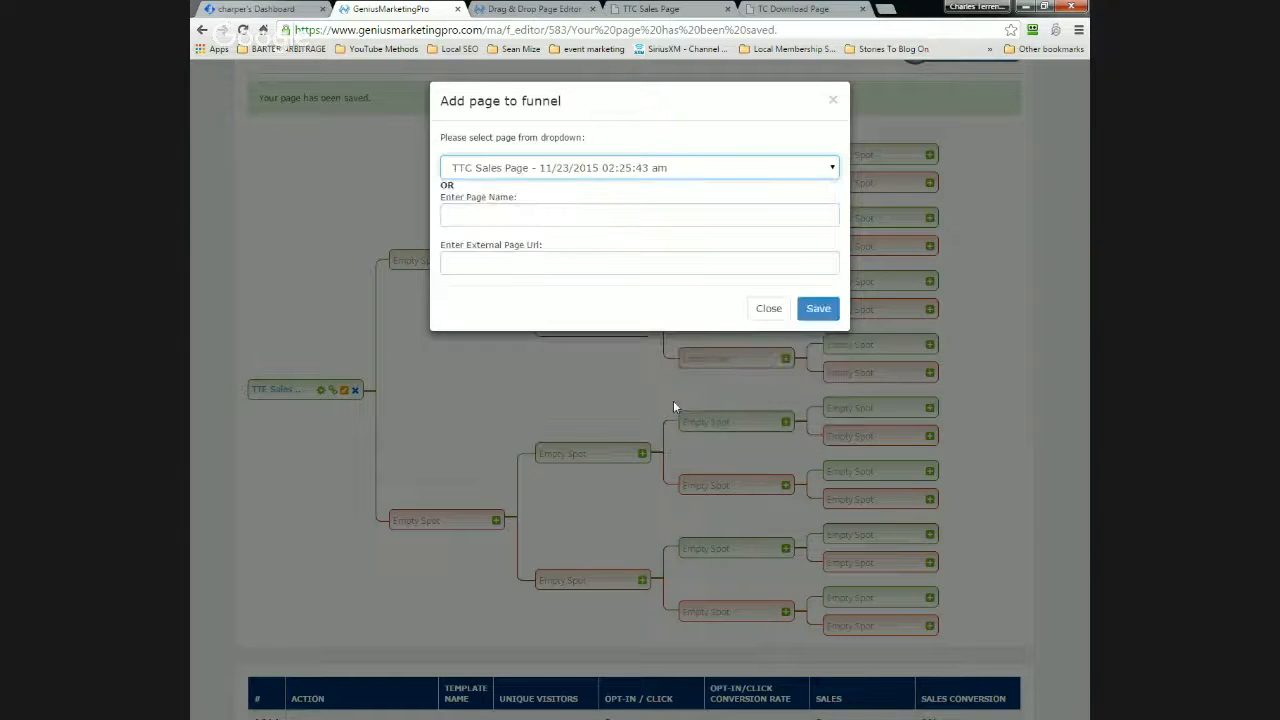
click(819, 310)
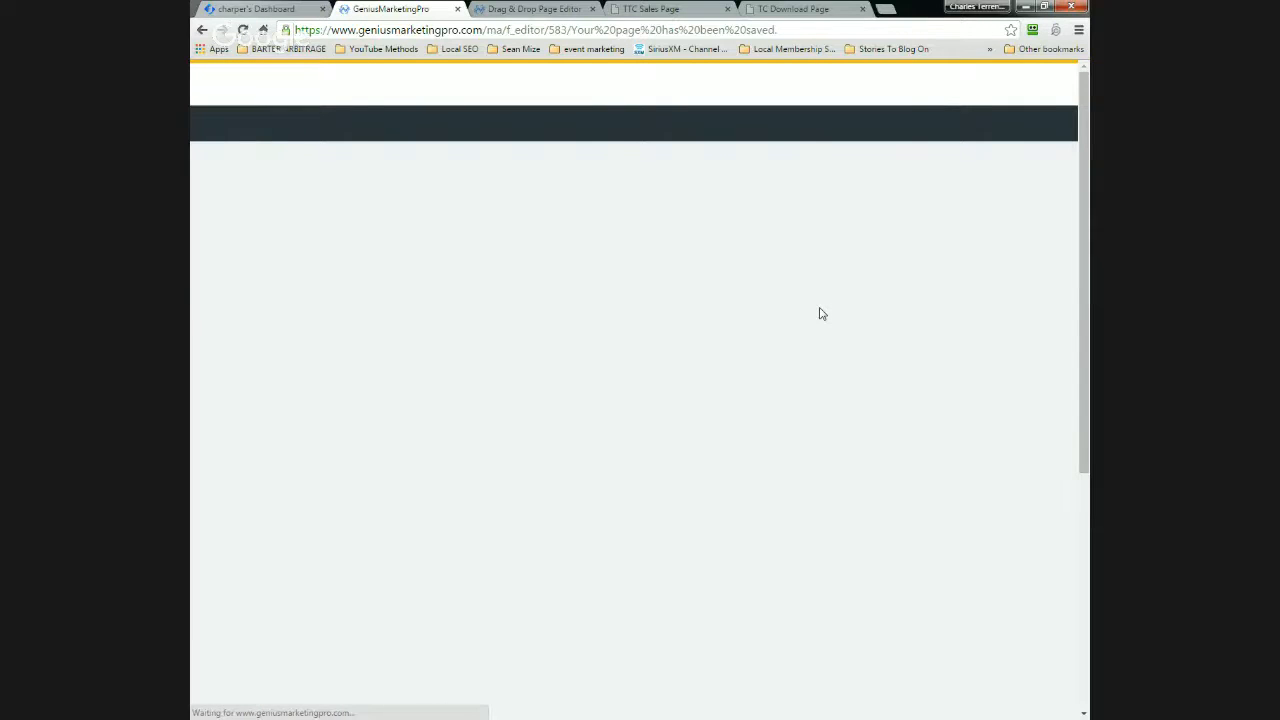
Add the Webinar Survey to the red spot branching directly from the TTE Sales Page and save it.
scroll(860, 319, down, 3)
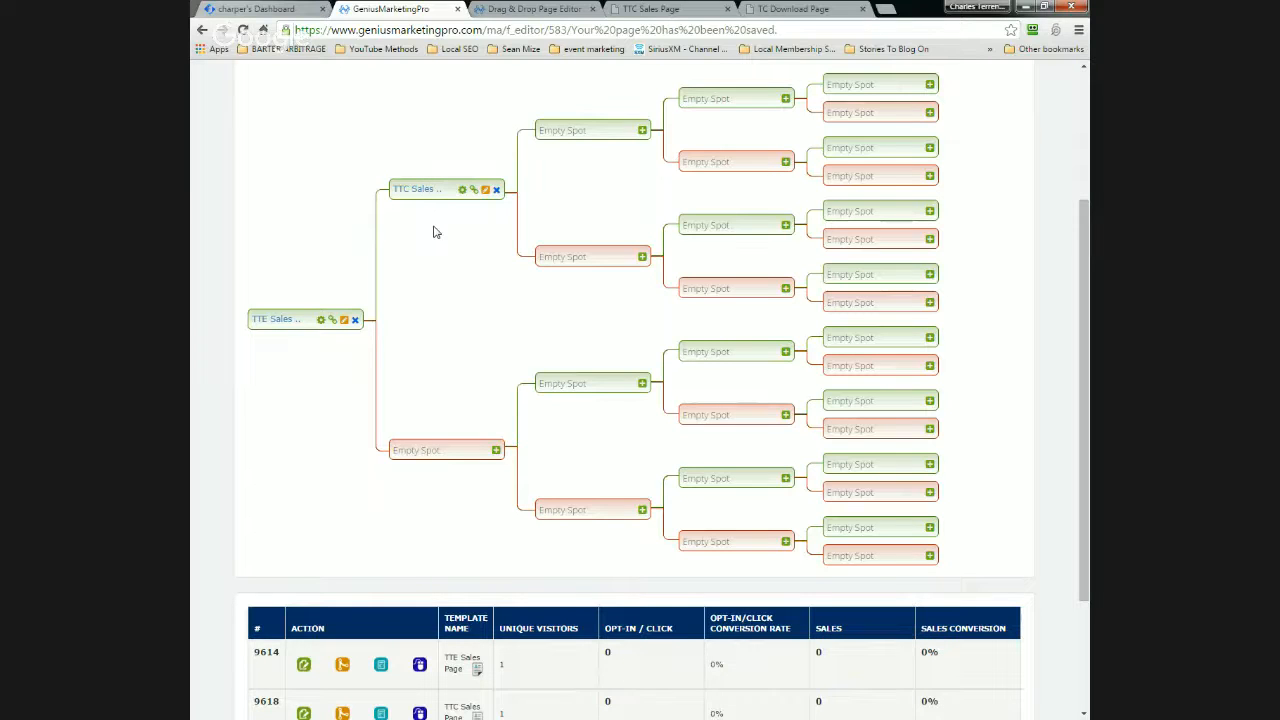
click(497, 451)
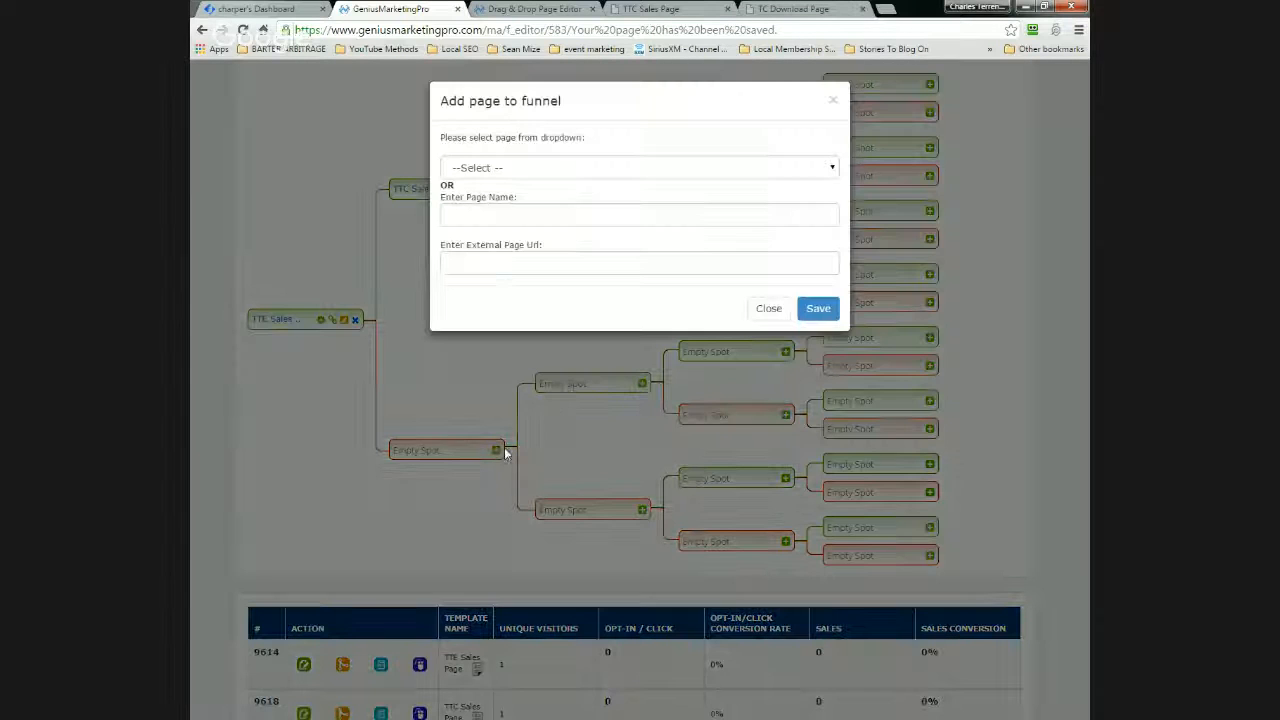
click(835, 168)
scroll(755, 372, down, 5)
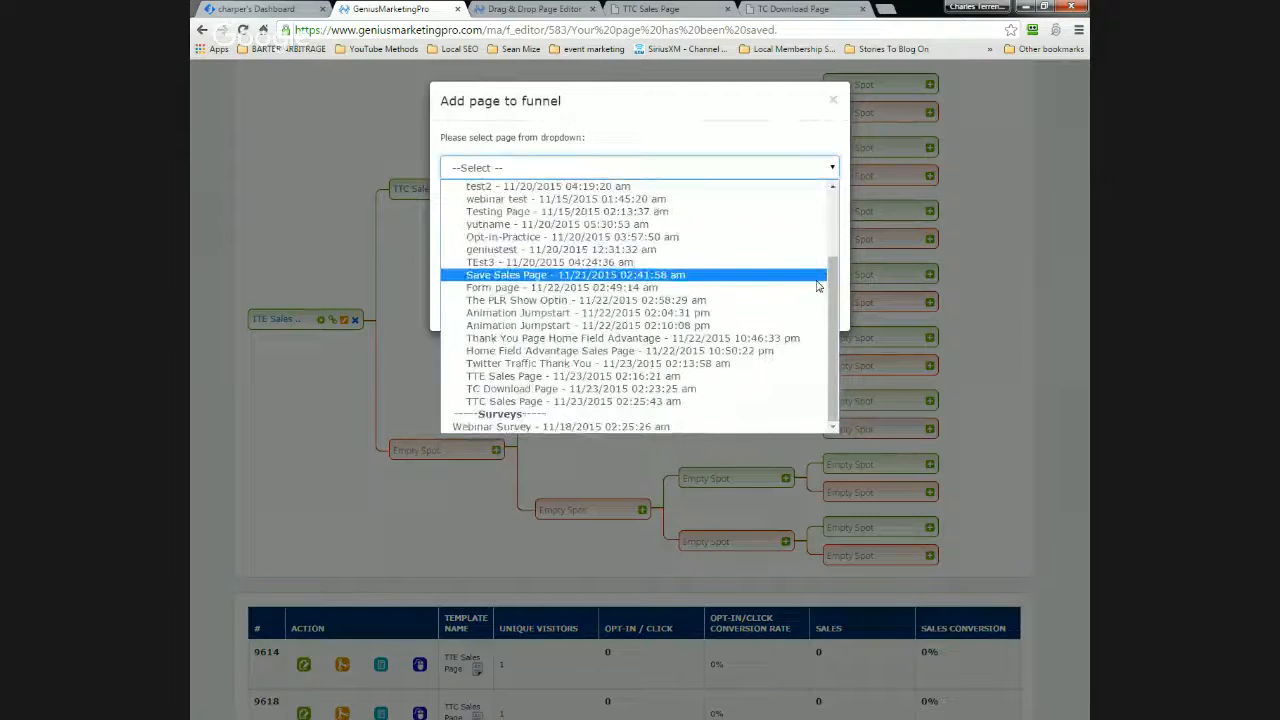
click(726, 427)
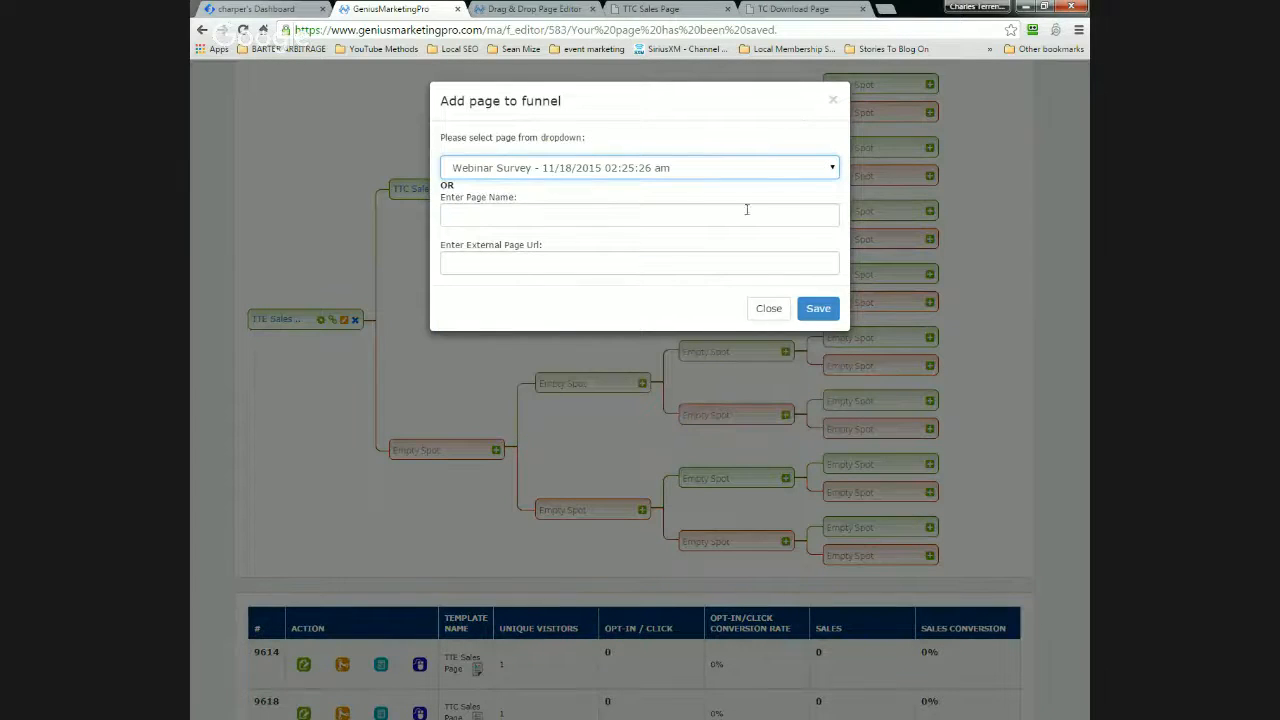
click(818, 310)
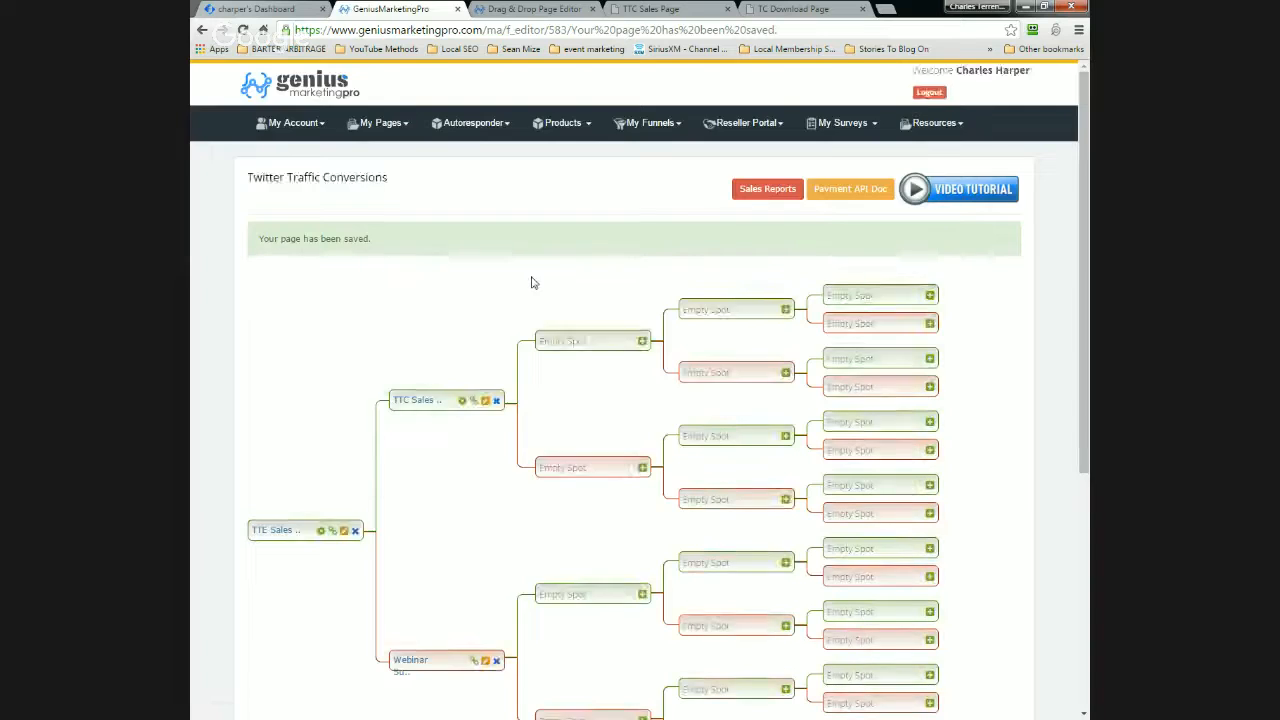
In the TTE Sales Page's funnel settings, choose product delivery by GeniusMarketingPro and set the affiliate share to 50%.
scroll(531, 283, down, 3)
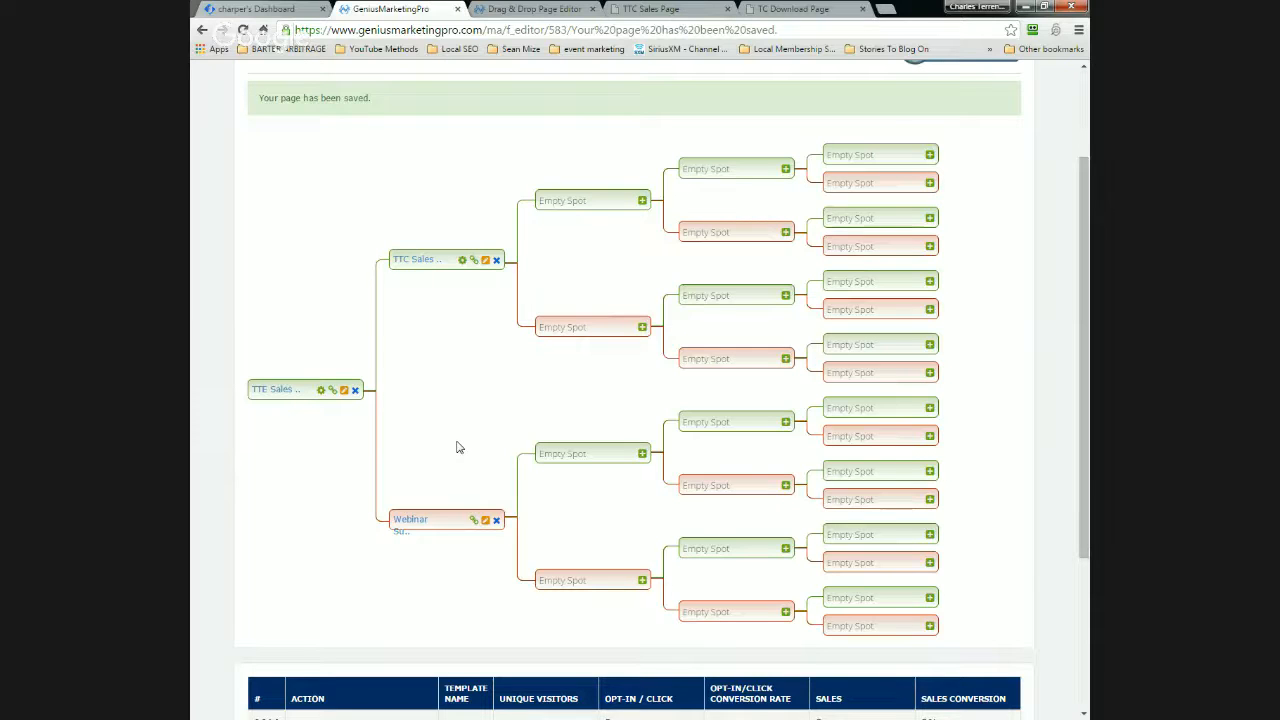
scroll(456, 447, down, 1)
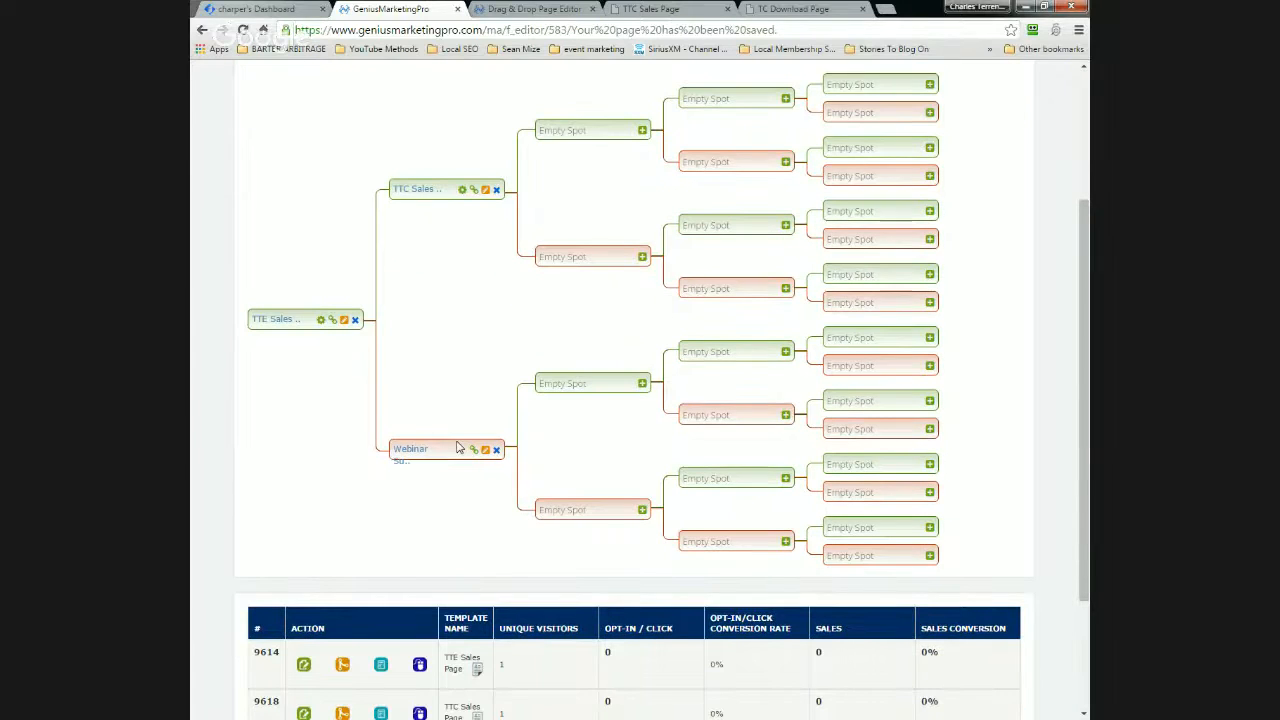
scroll(456, 447, up, 1)
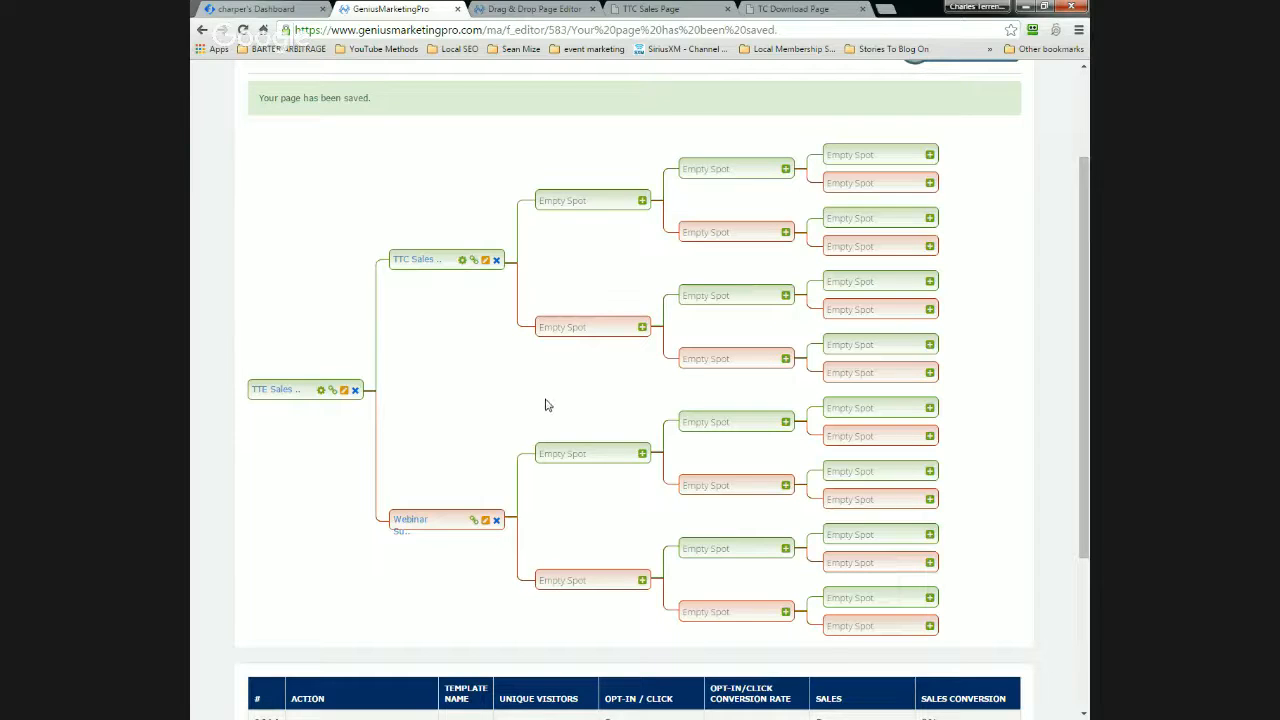
click(321, 392)
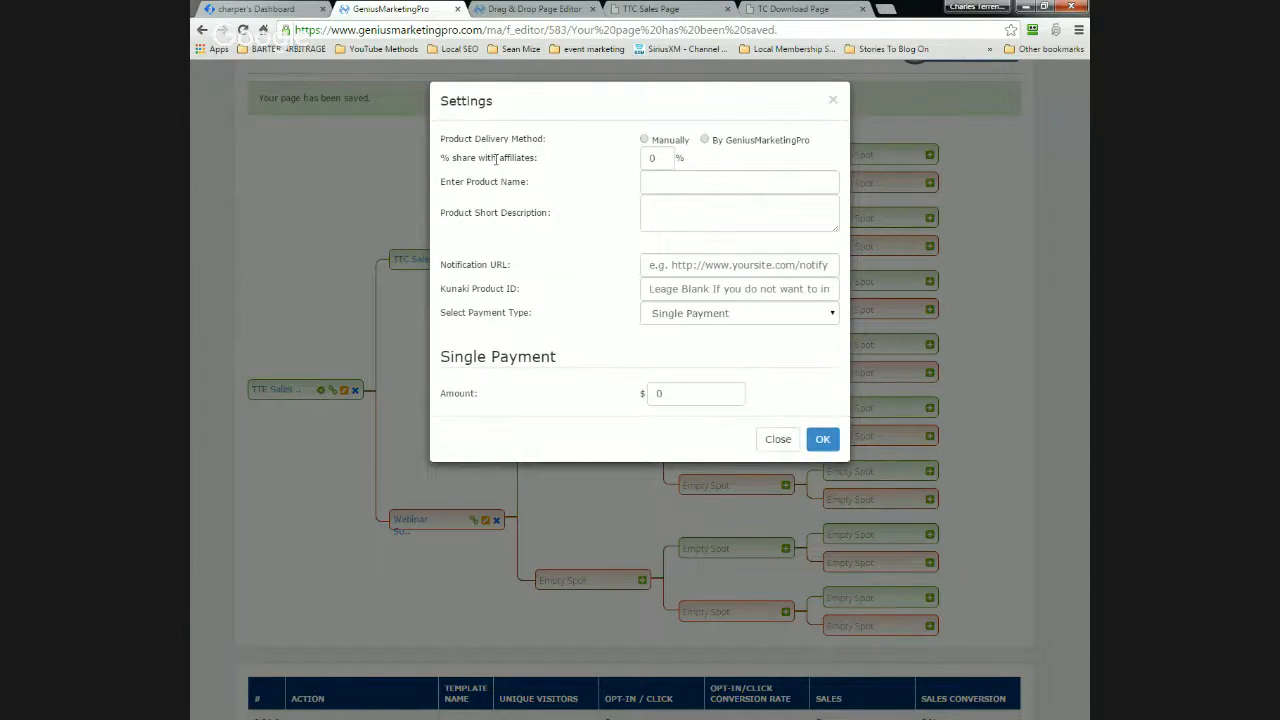
click(706, 140)
double_click(653, 159)
text(50)
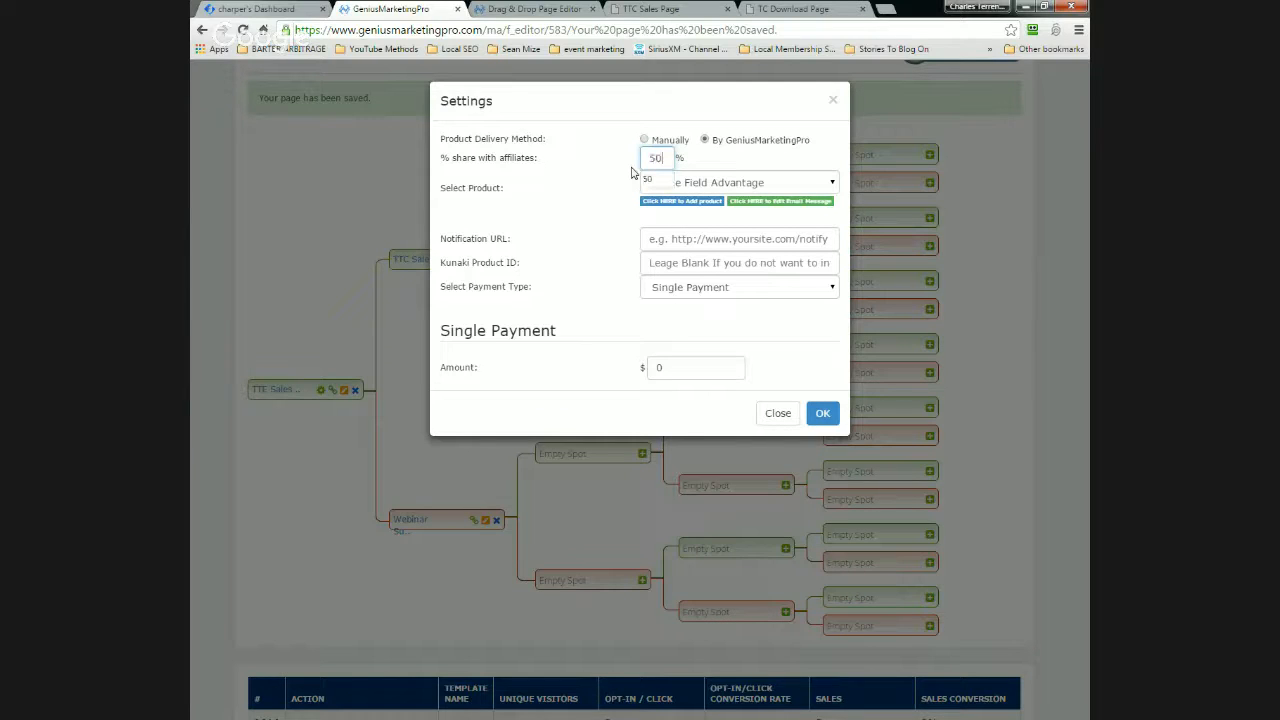
click(586, 183)
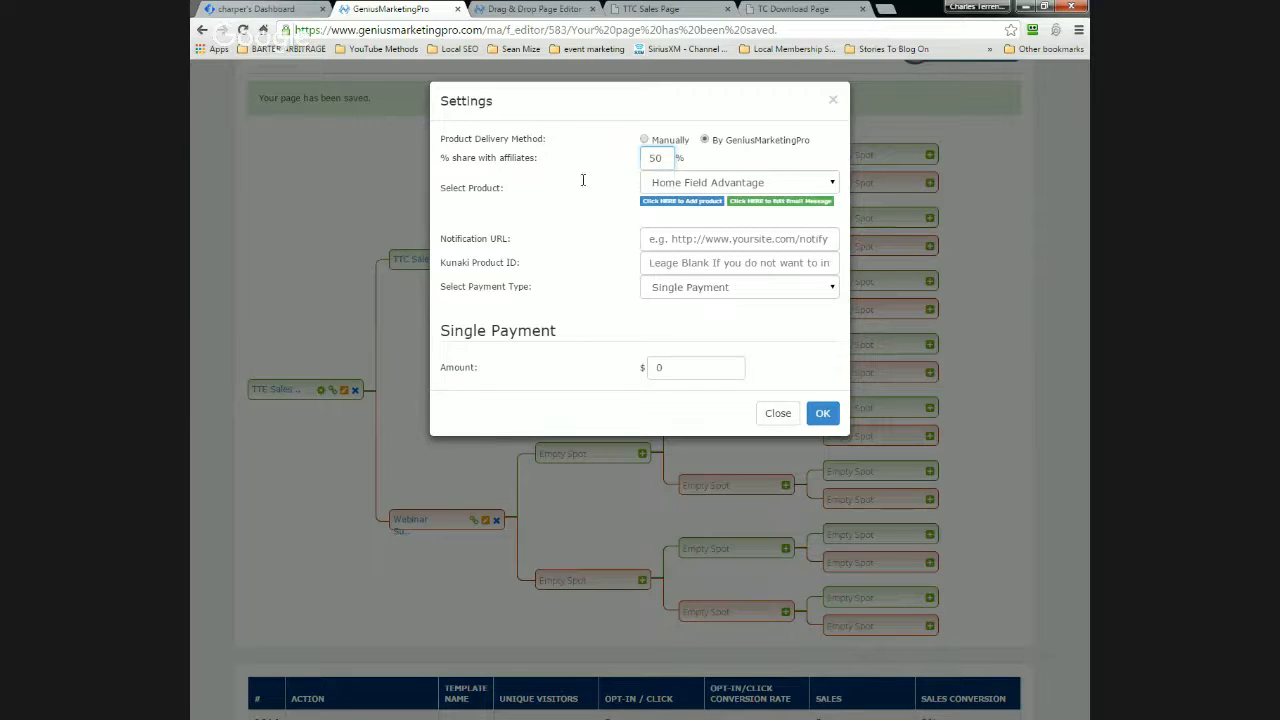
Select Twitter Trraffic Explosion as the TTE Sales Page's product and leave the notification URL and Kunaki product ID blank.
click(834, 183)
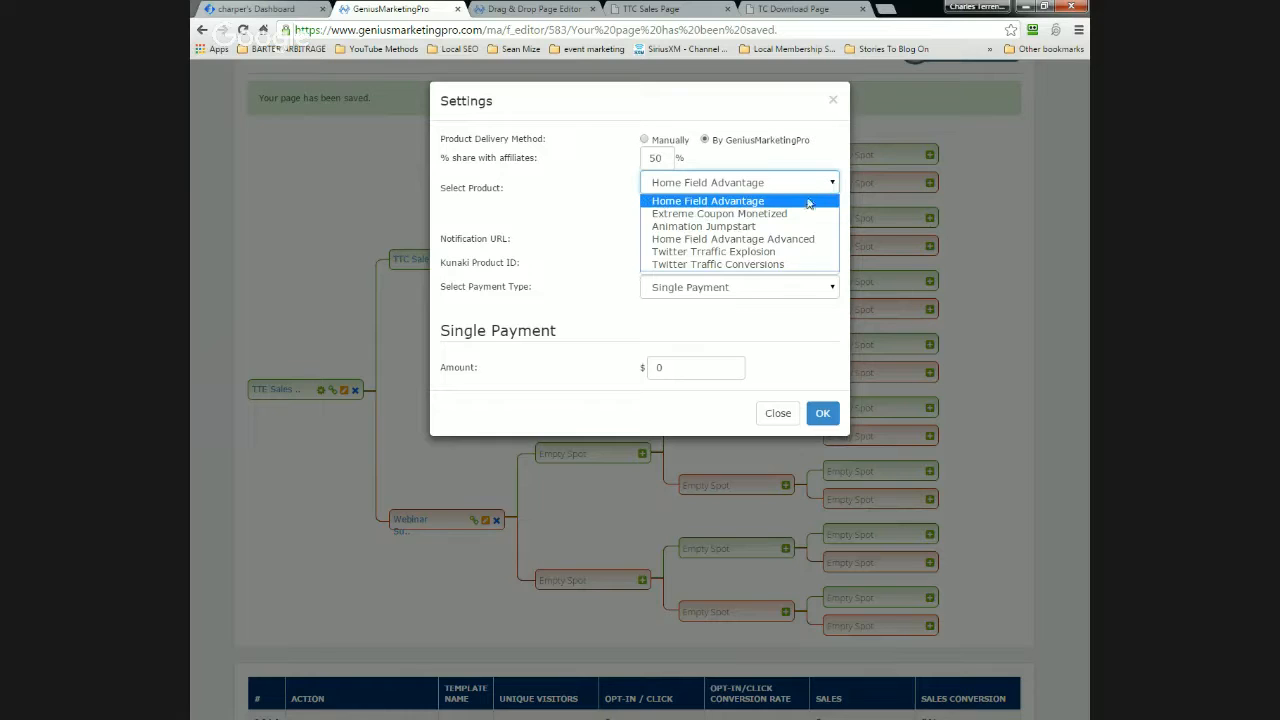
click(773, 252)
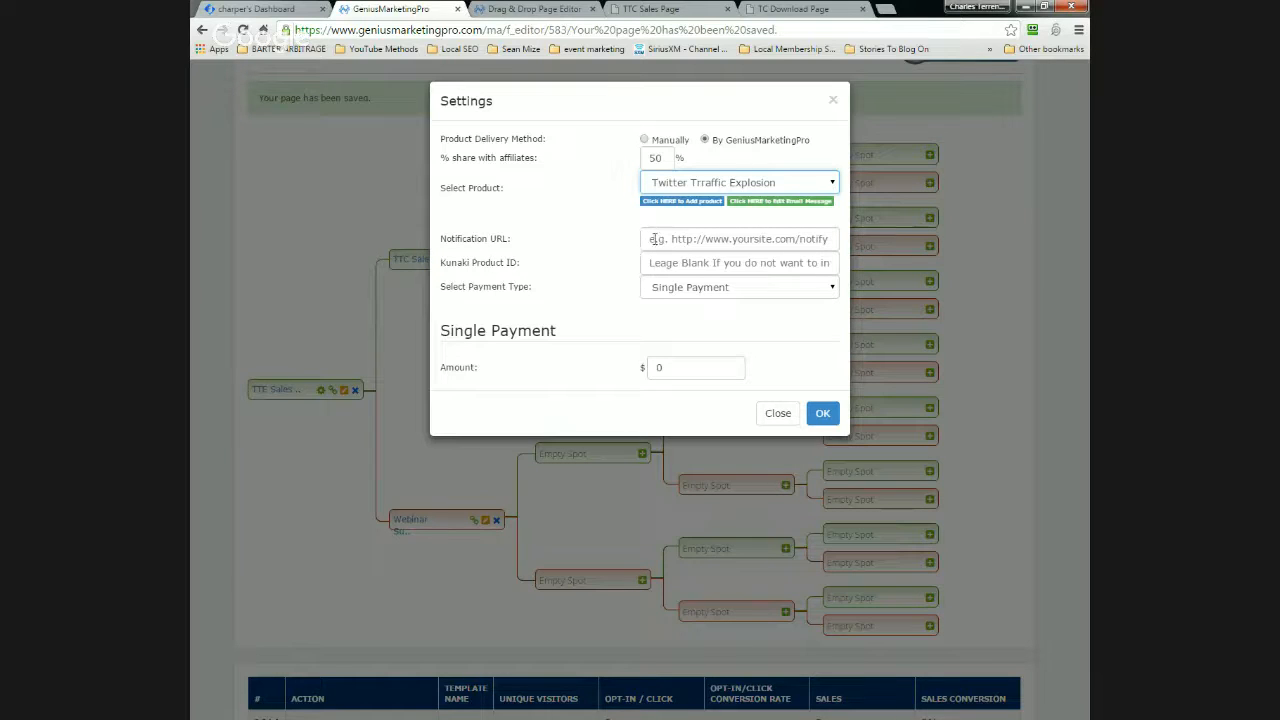
click(653, 239)
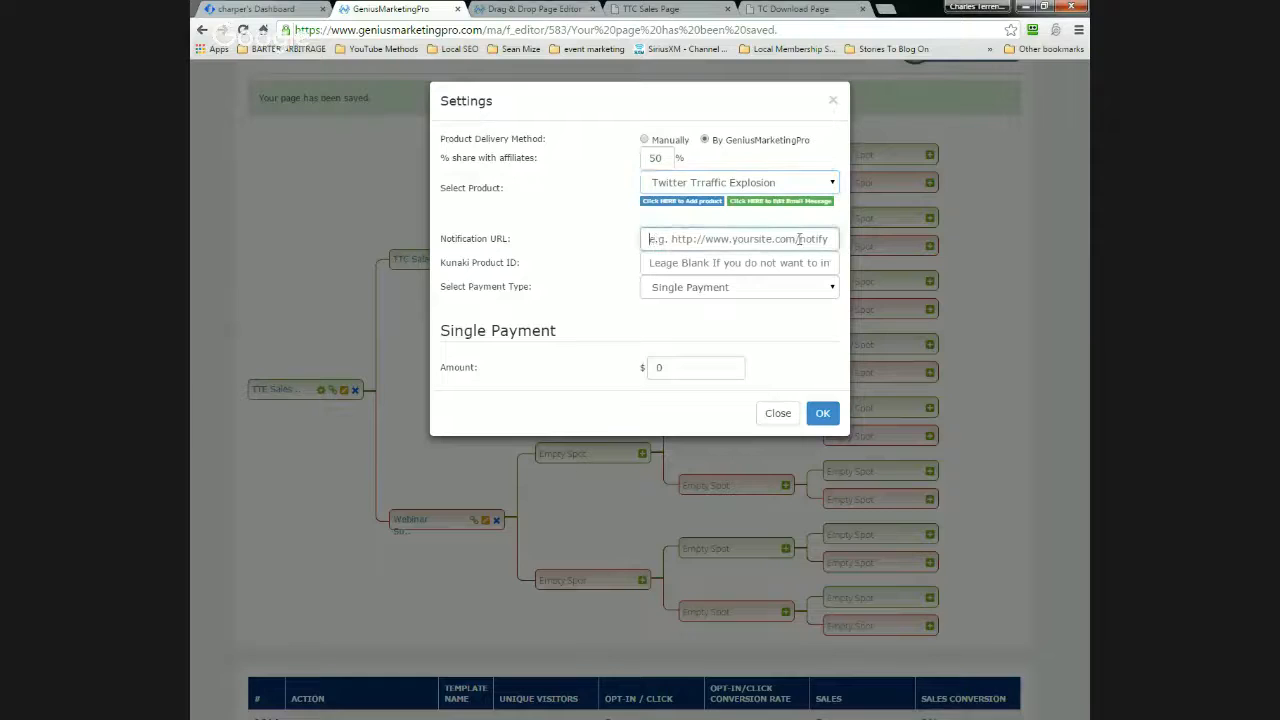
click(744, 262)
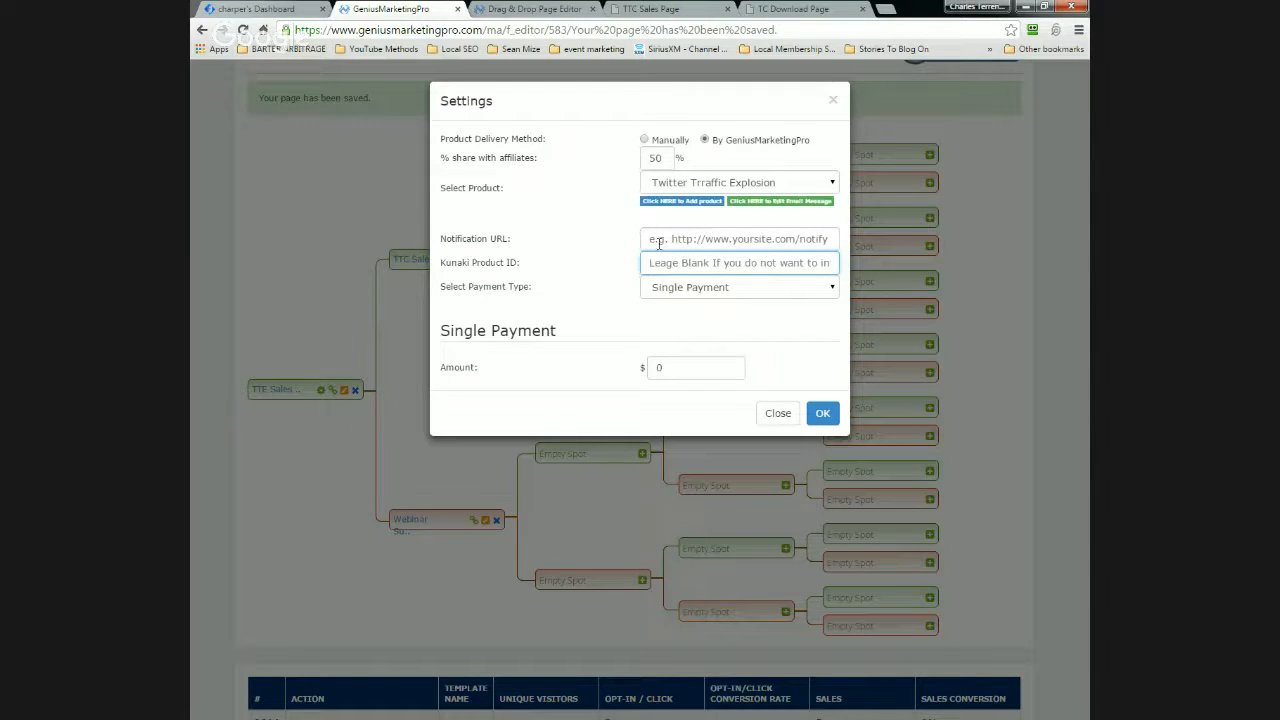
Keep the TTE Sales Page's payment type as Single Payment, set the amount to $7 and save the settings.
click(831, 291)
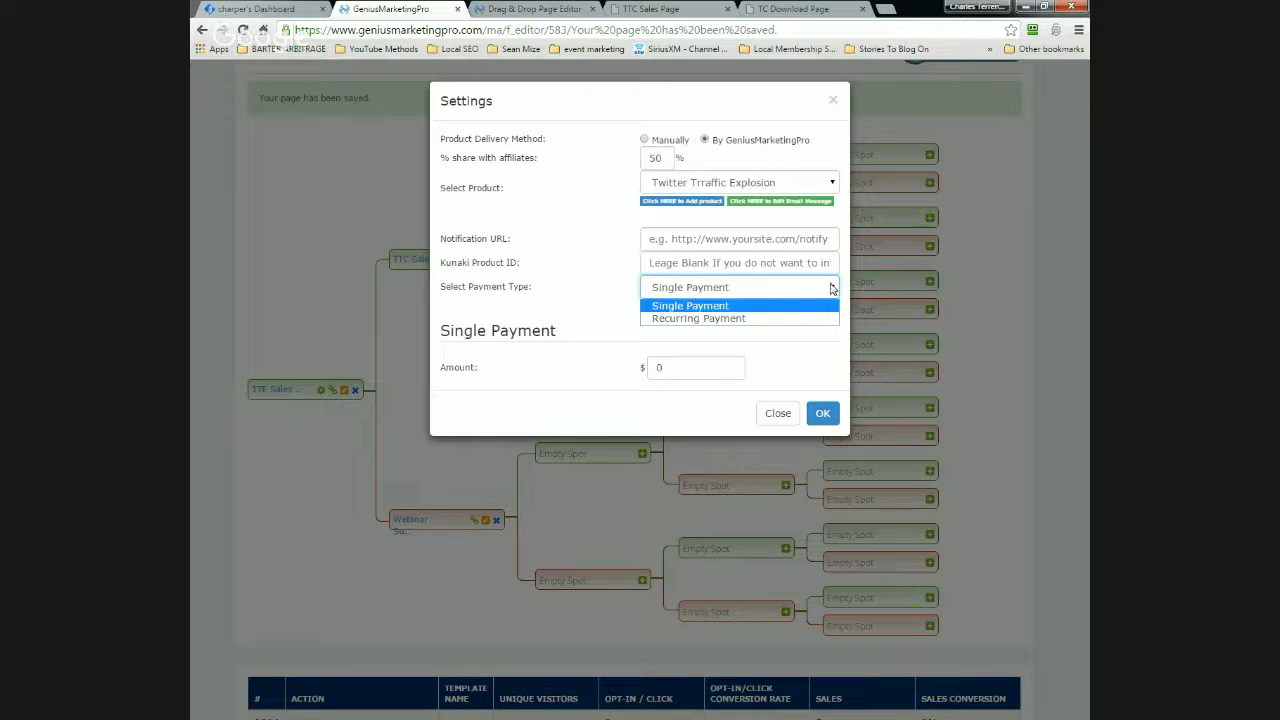
click(831, 289)
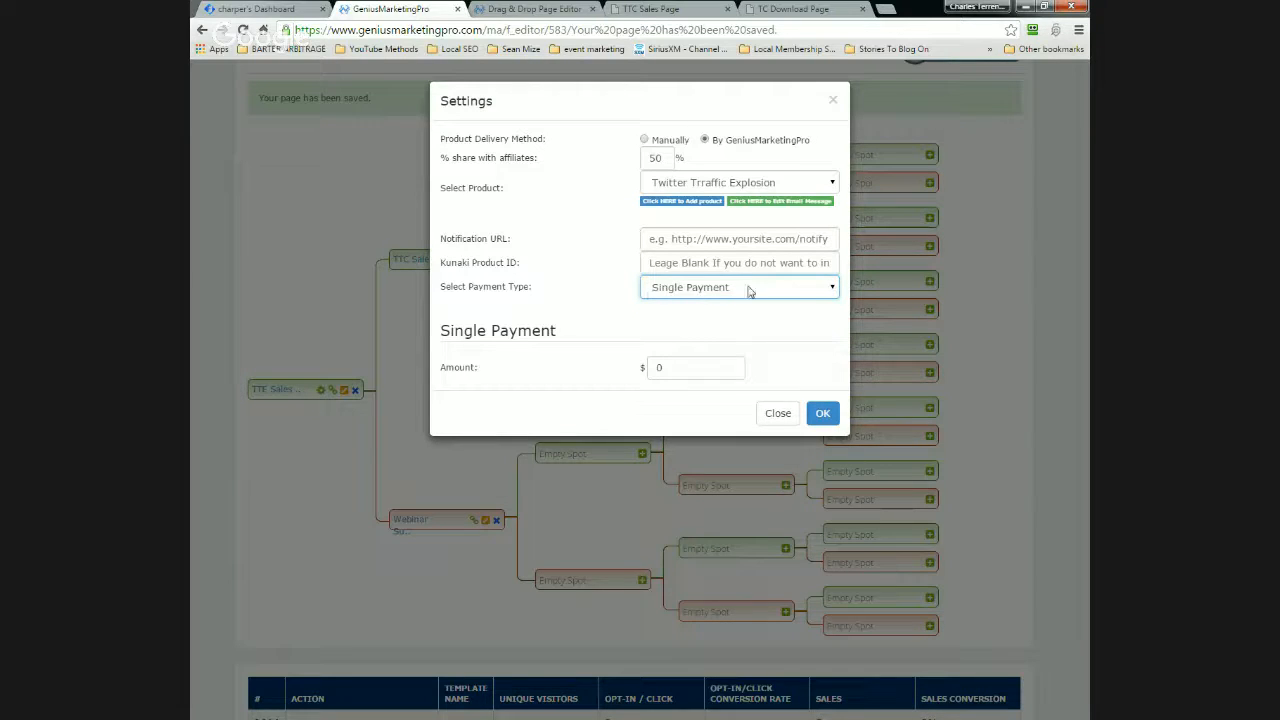
click(686, 367)
key(BackSpace)
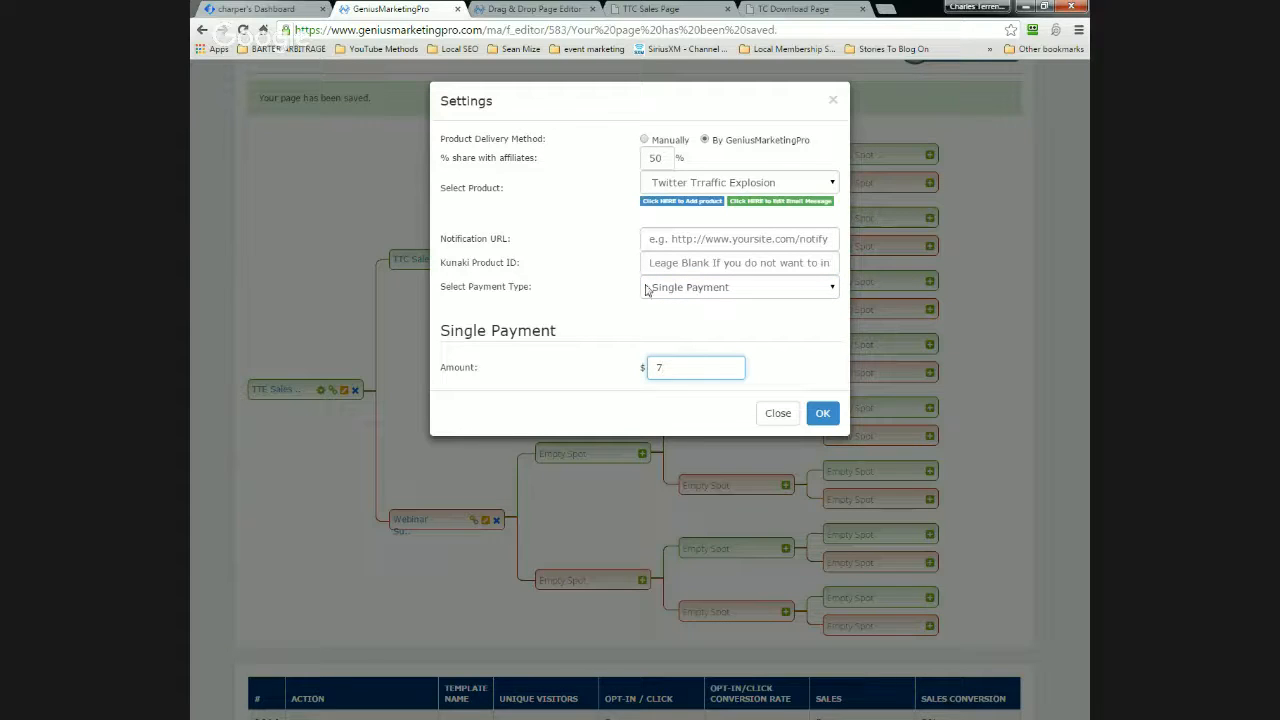
click(645, 288)
click(624, 326)
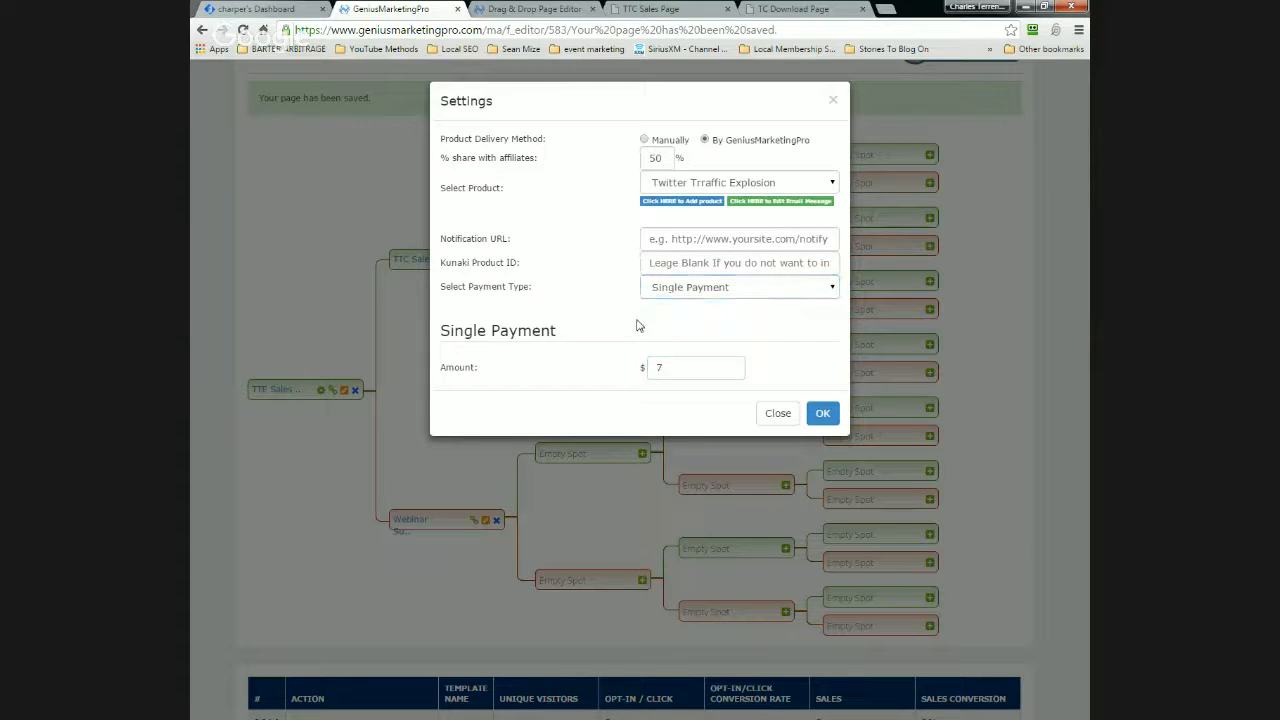
click(820, 416)
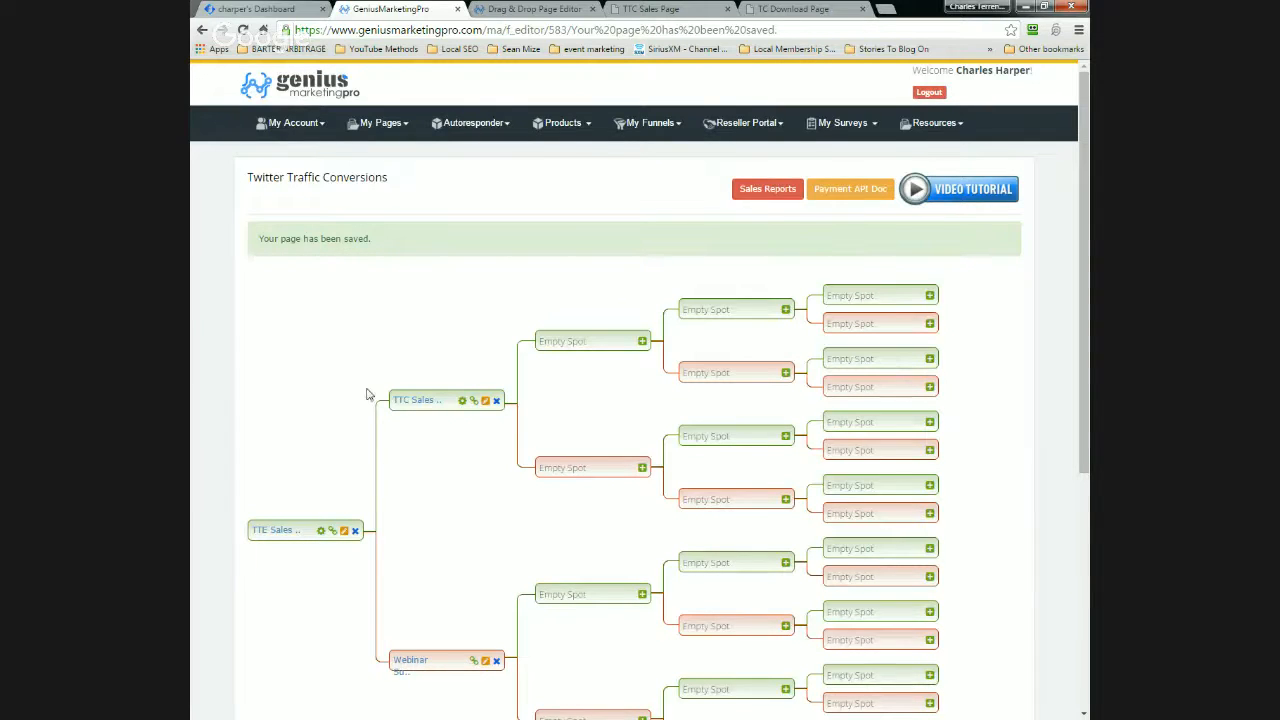
In the TTC Sales Page's funnel settings, set a 50% affiliate share and GeniusMarketingPro delivery of the Twitter Traffic Conversions product.
scroll(461, 472, down, 1)
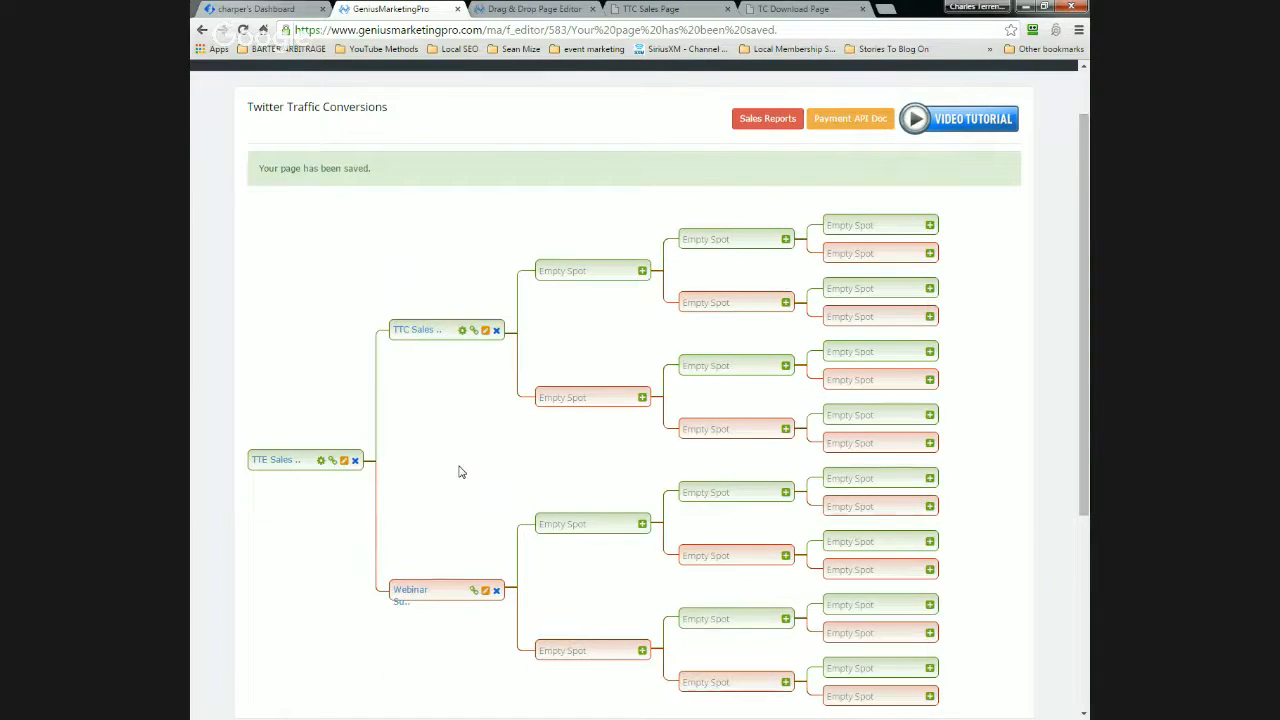
click(462, 331)
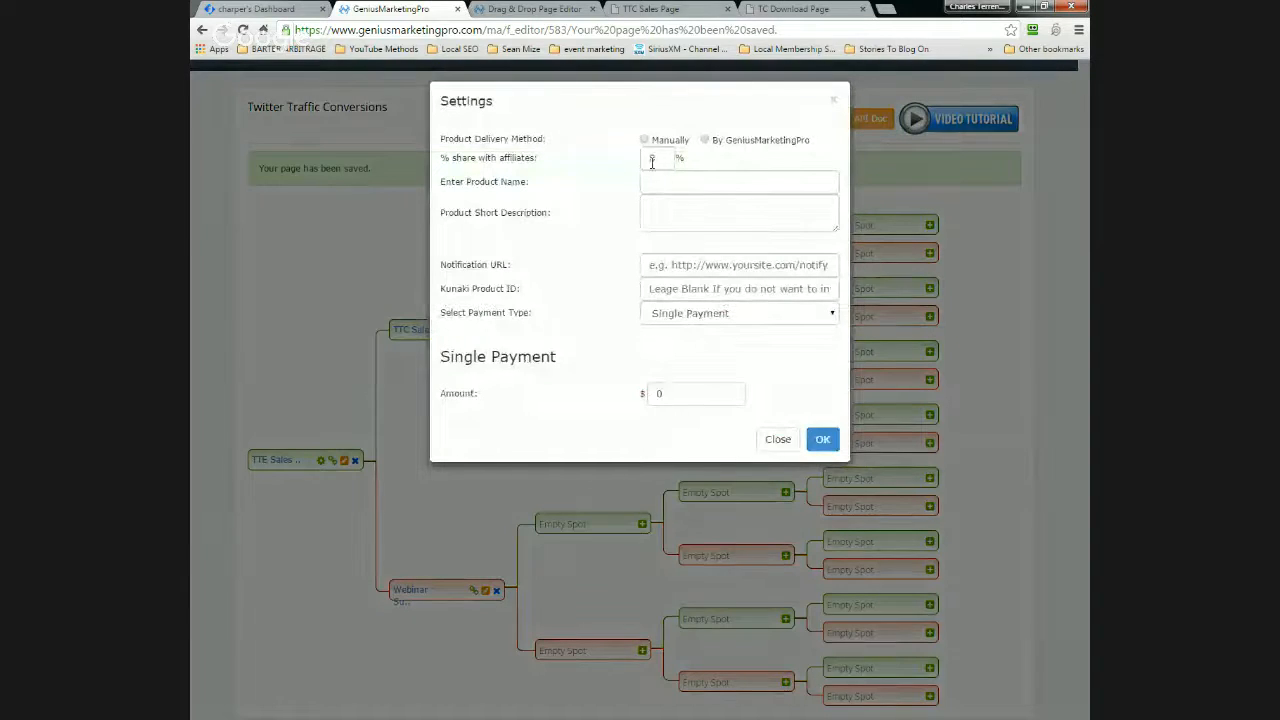
click(660, 157)
key(BackSpace)
text(50)
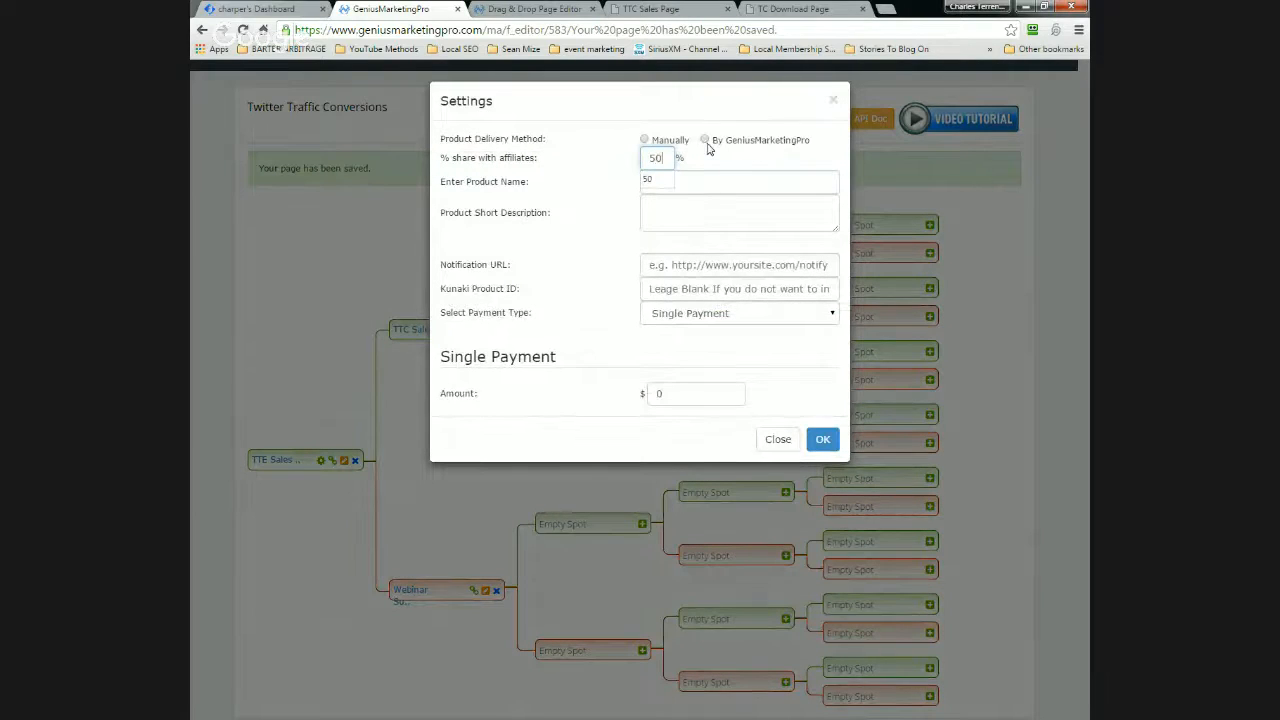
click(705, 140)
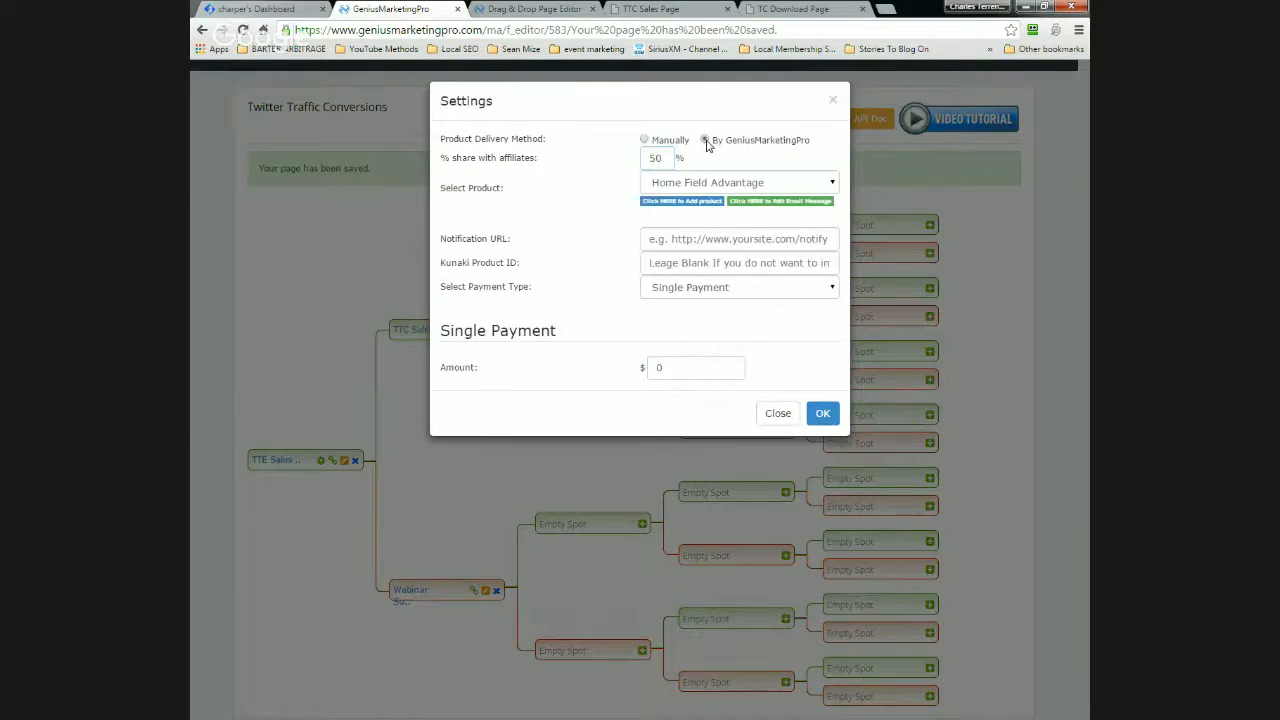
click(834, 183)
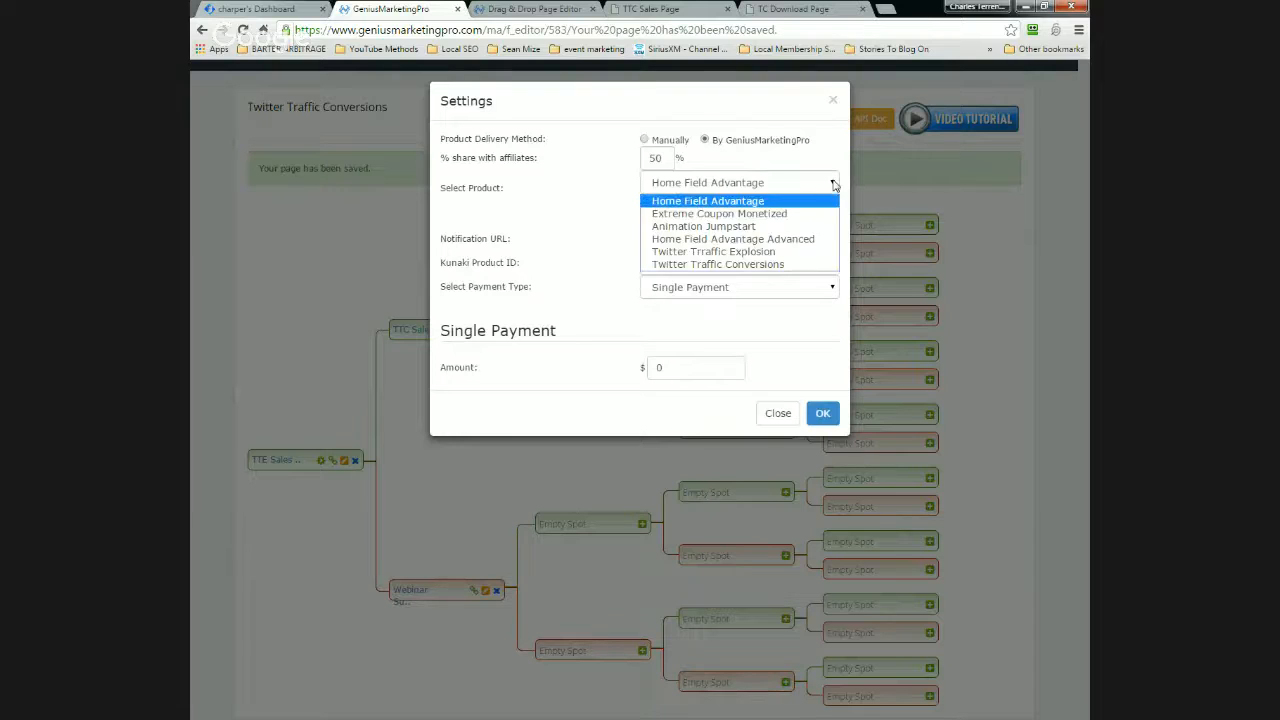
click(760, 265)
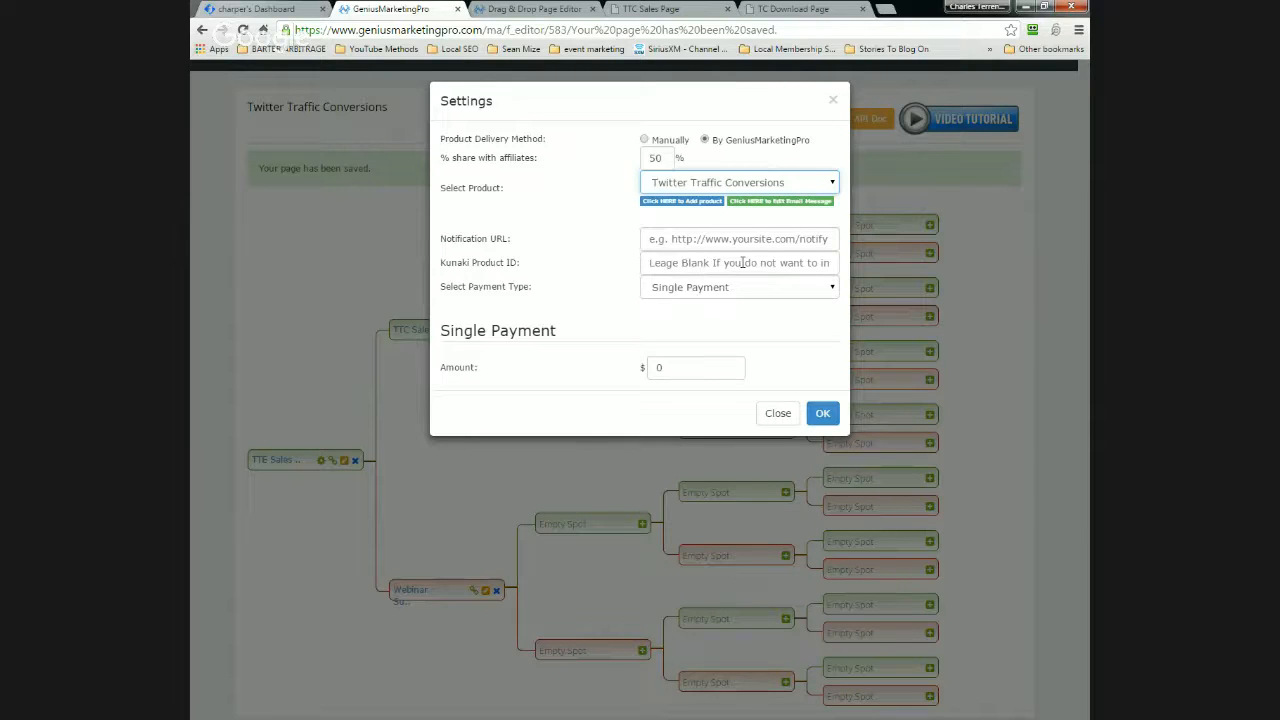
Set the TTC Sales Page's single payment amount to $17 and save the settings.
click(704, 364)
text(17)
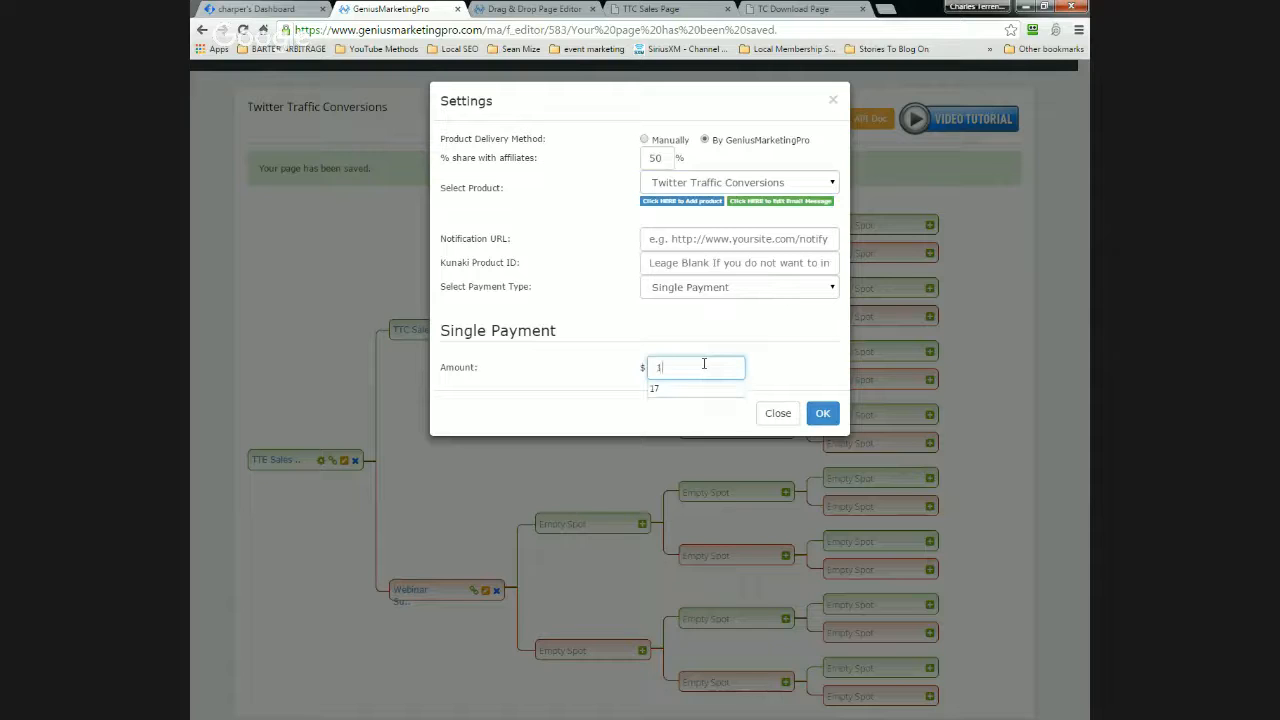
click(822, 343)
click(822, 413)
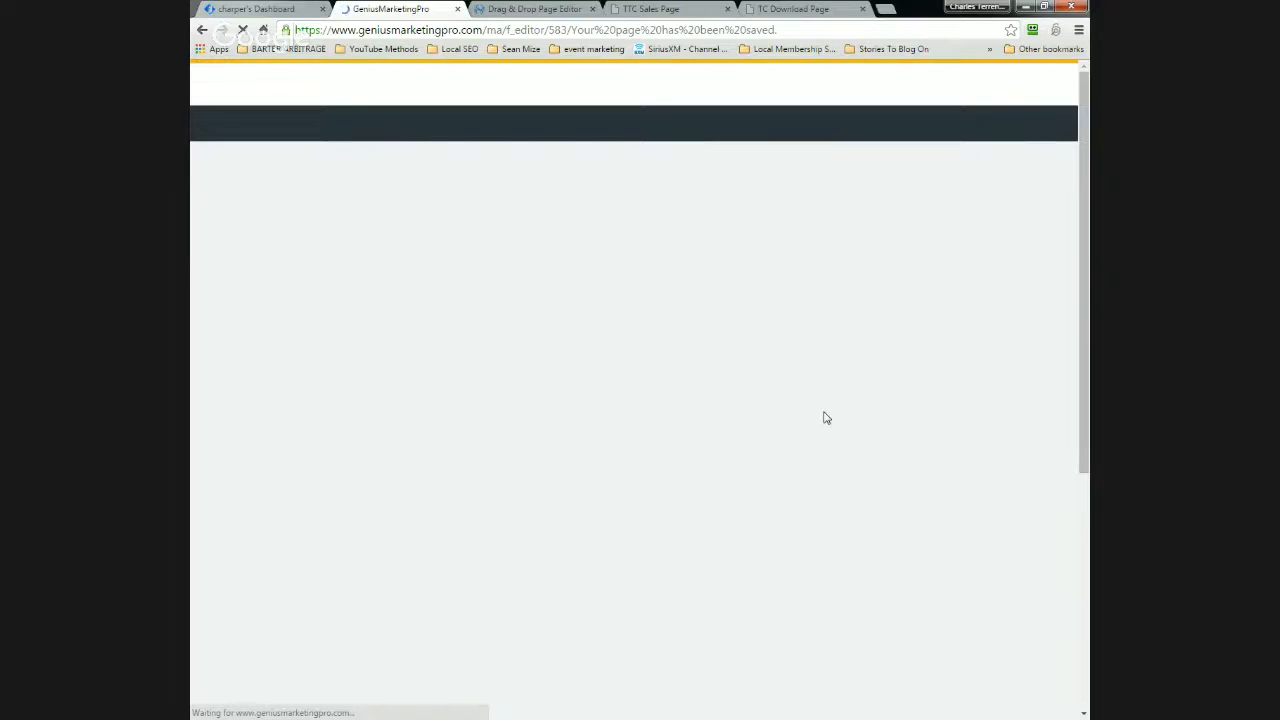
From the TTE Sales Page's payment link, generate the HTML code for the yellow Buy Now payment button.
scroll(869, 371, down, 2)
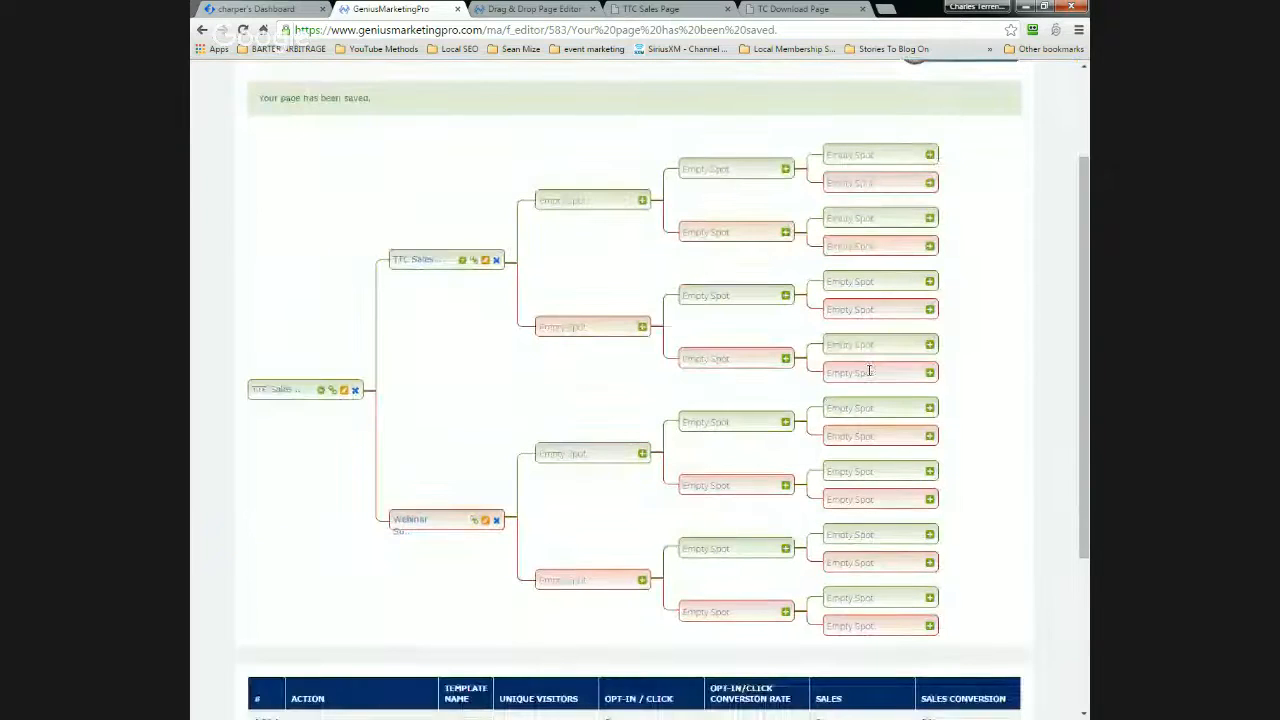
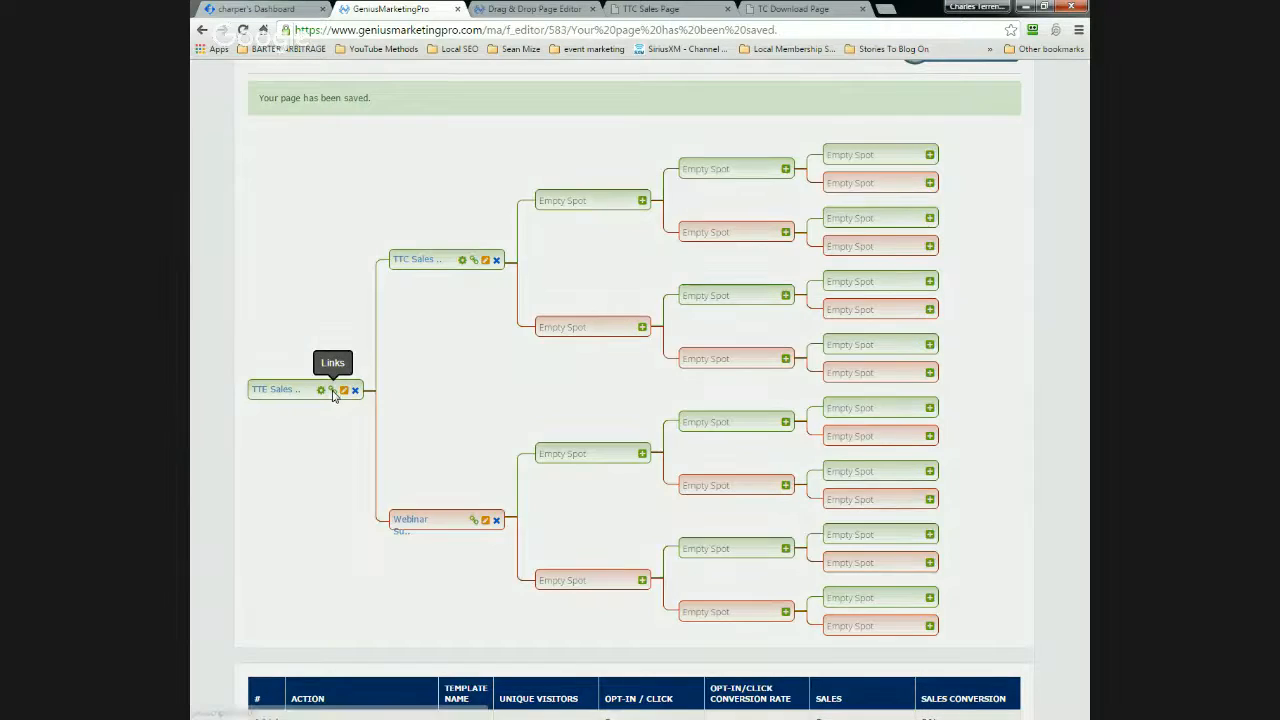
click(333, 392)
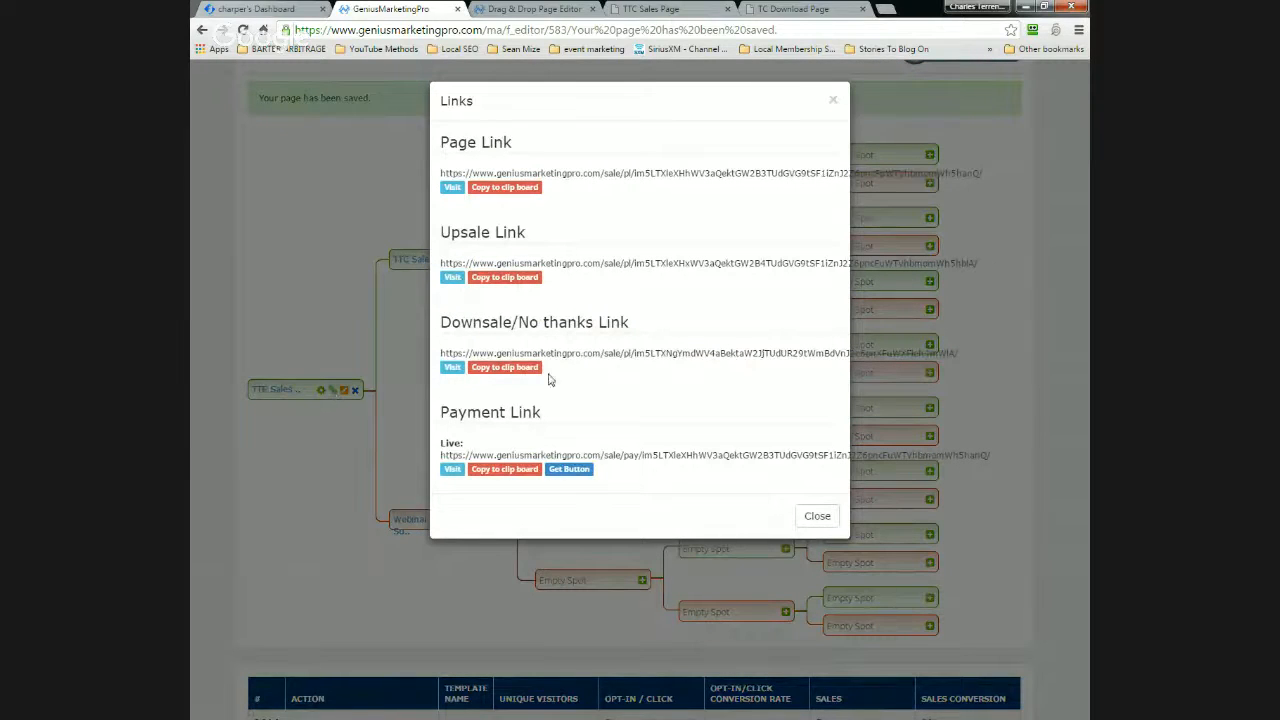
click(565, 470)
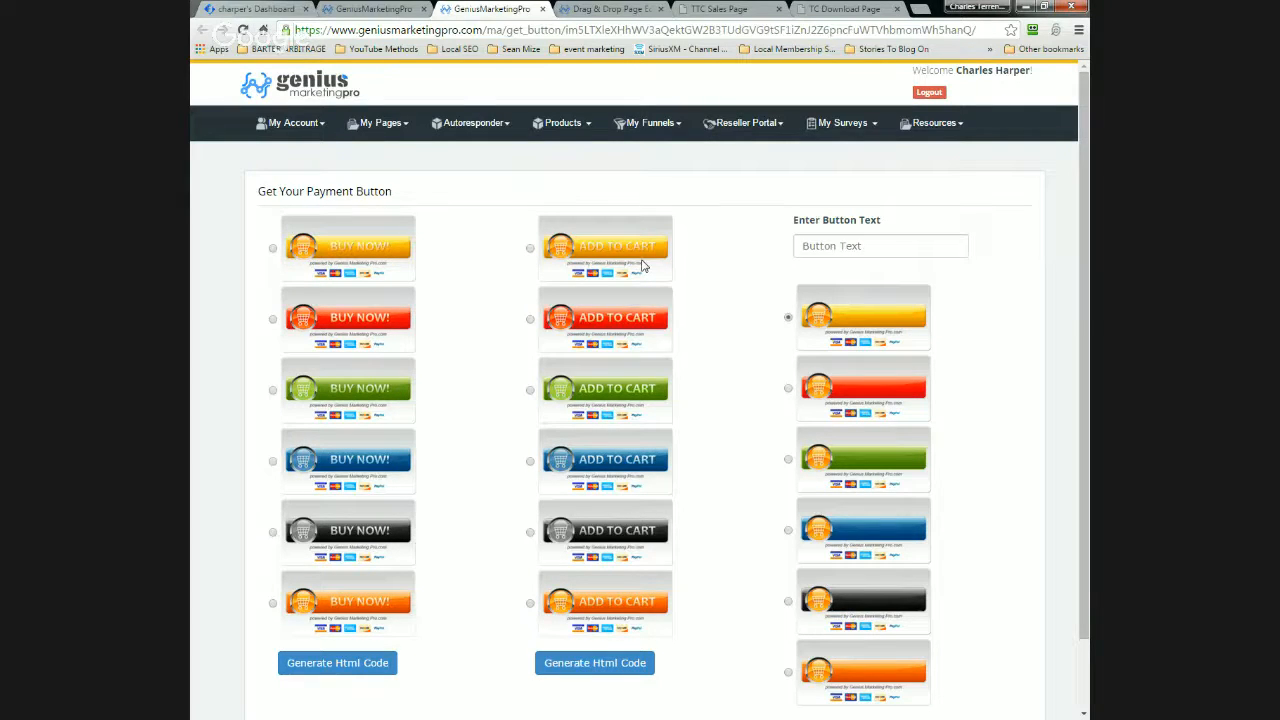
click(273, 249)
click(339, 668)
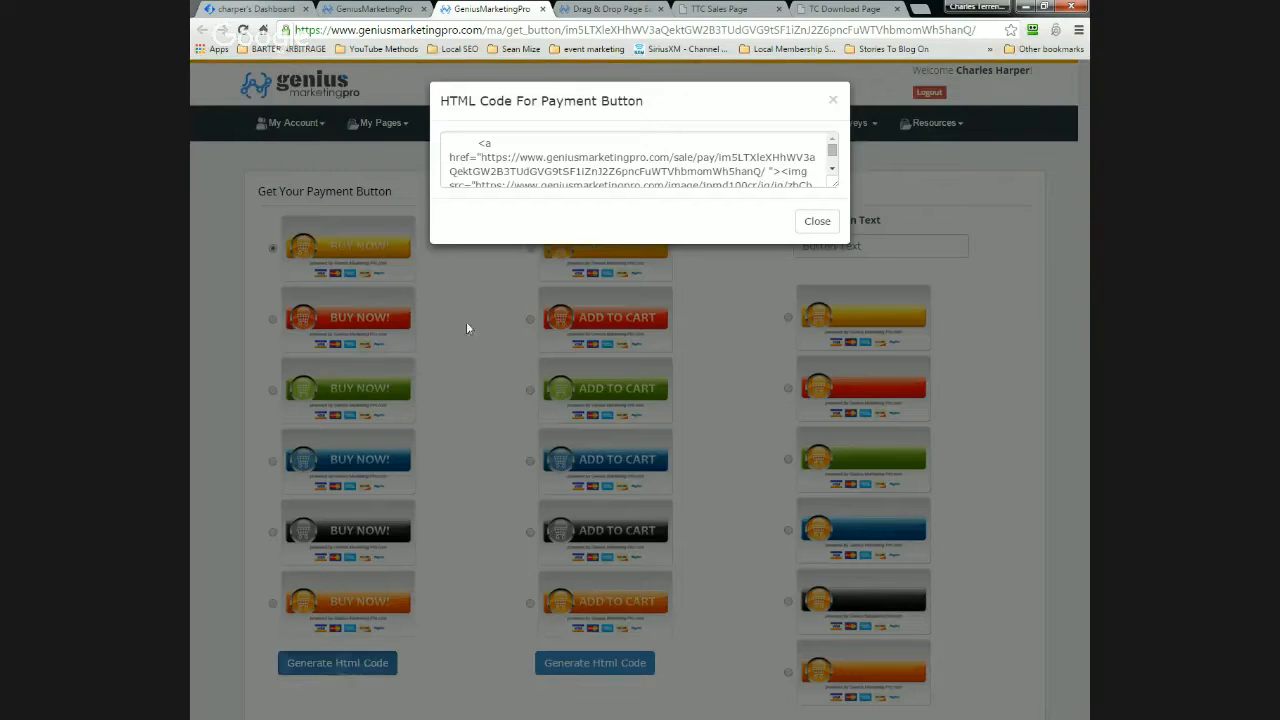
Copy the payment button's entire HTML code, then return to the funnel and close the TTE Sales Page's links.
drag(479, 148, 738, 195)
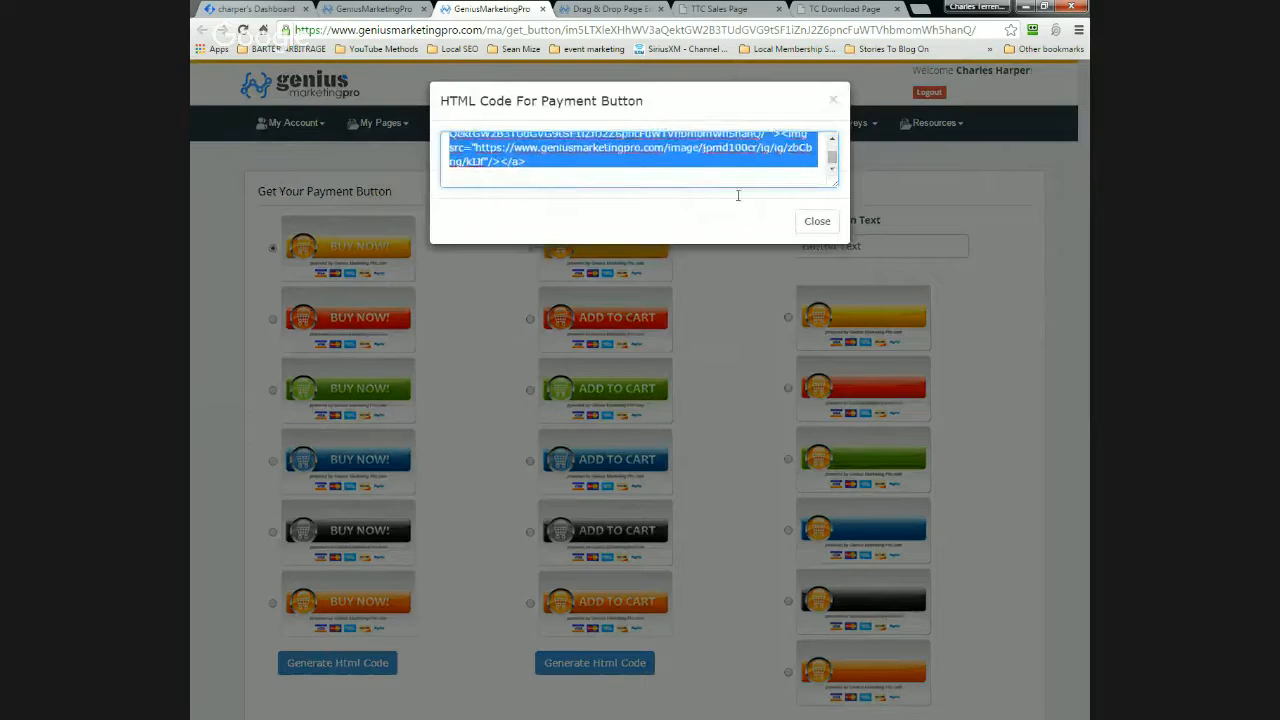
right_click(629, 150)
click(653, 222)
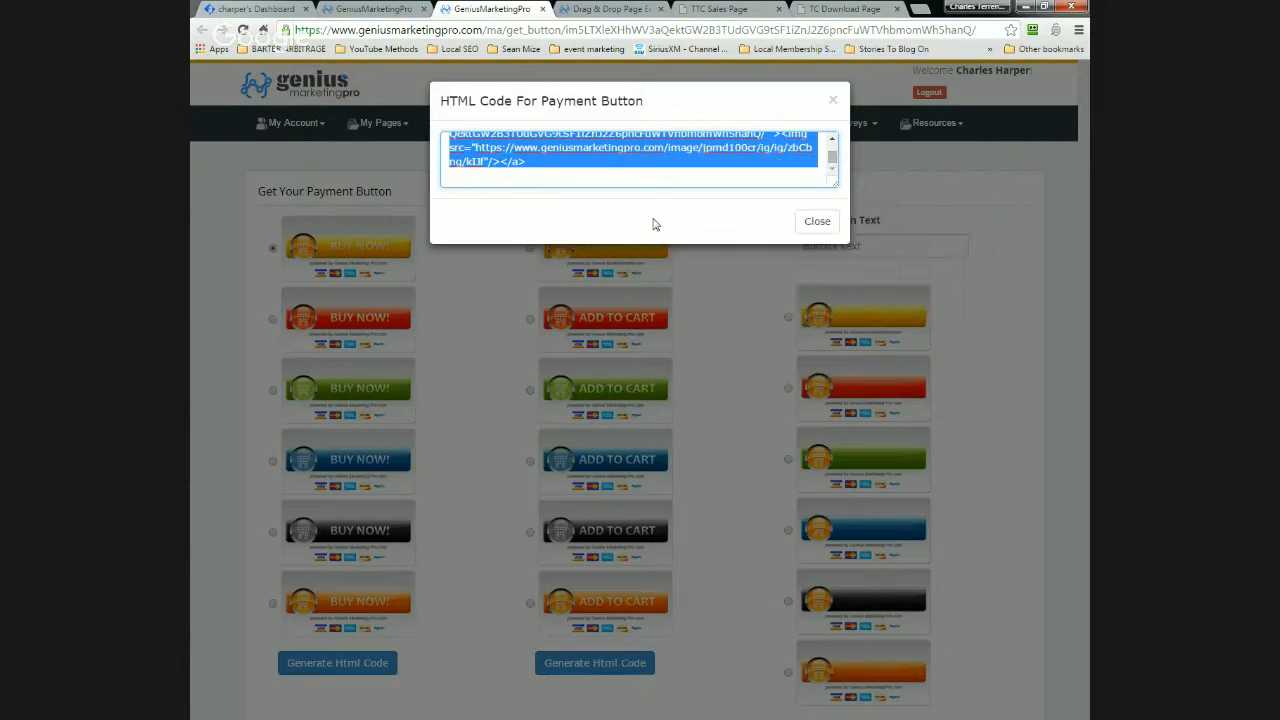
click(809, 228)
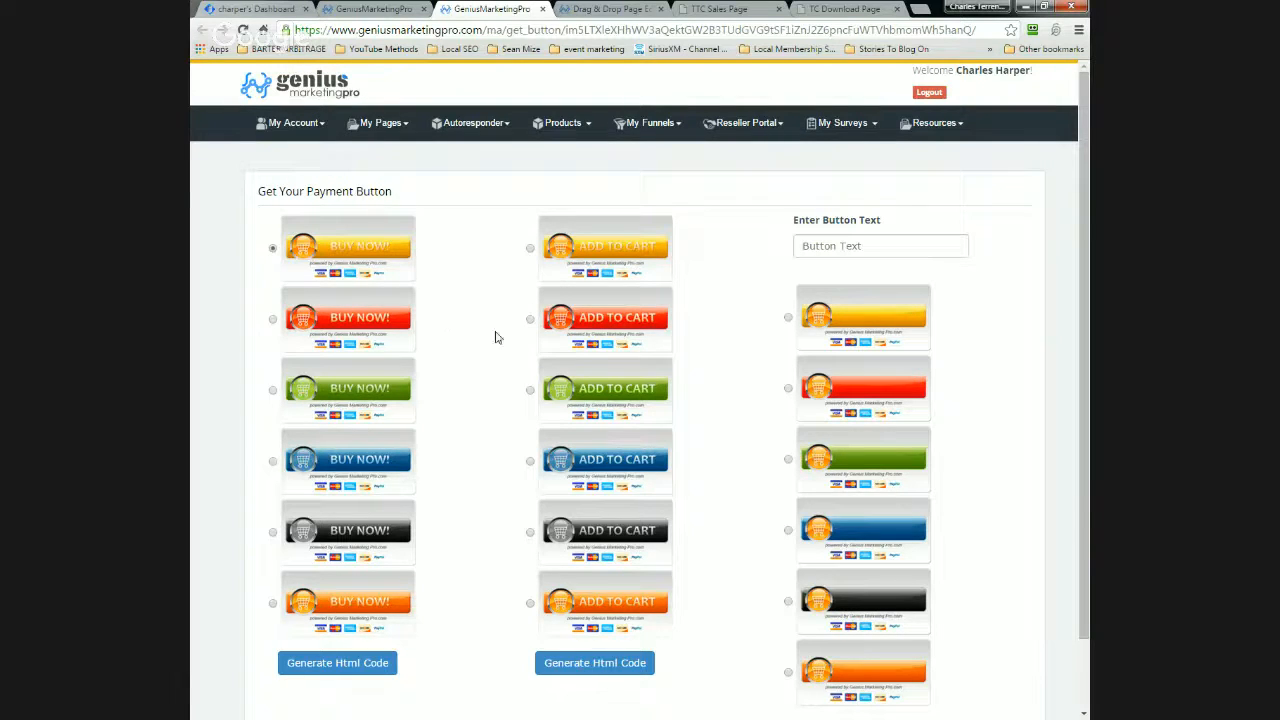
click(372, 10)
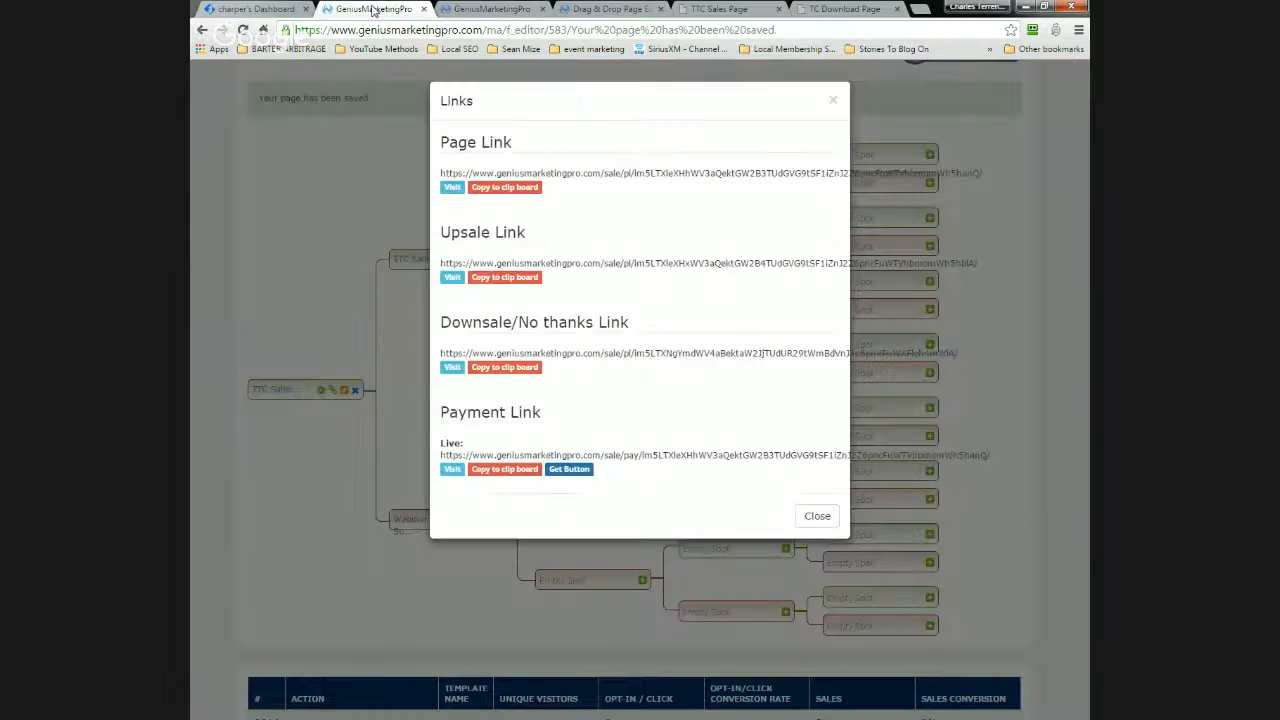
click(817, 517)
Try to open the TTE Sales Page for editing from the funnel's page table, first in a separate browser tab.
scroll(457, 386, down, 3)
scroll(461, 376, down, 2)
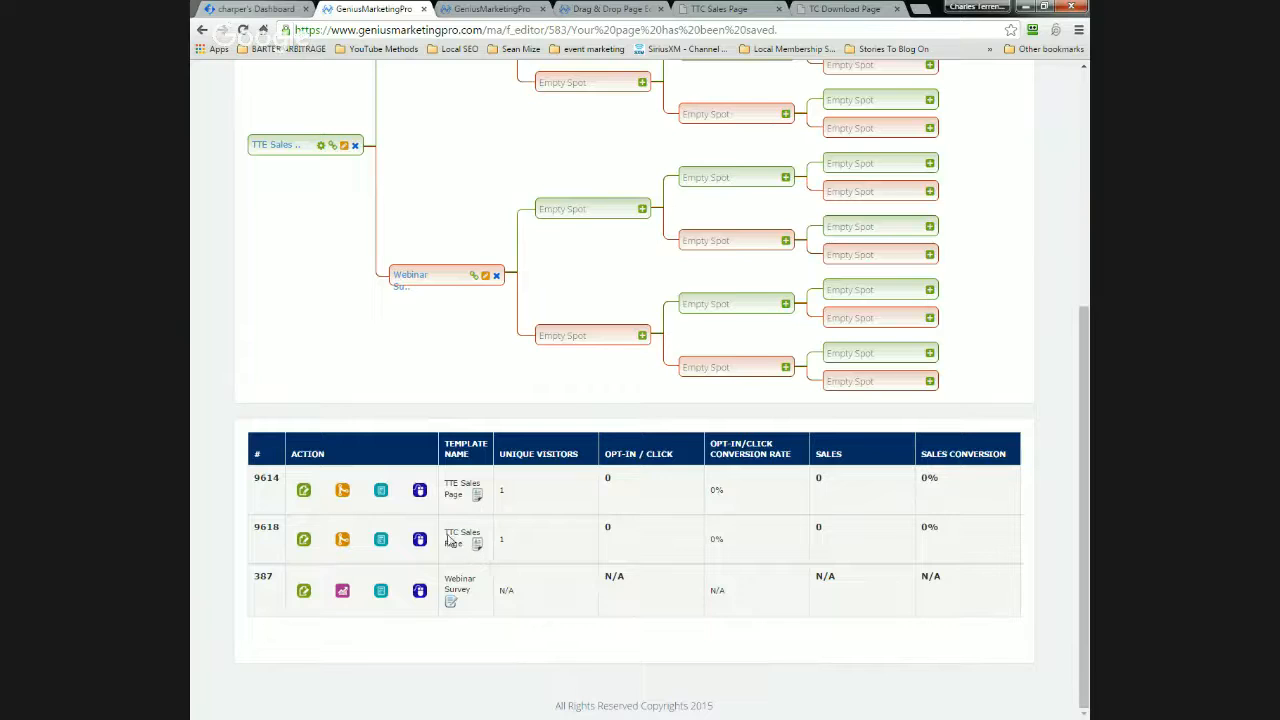
right_click(305, 497)
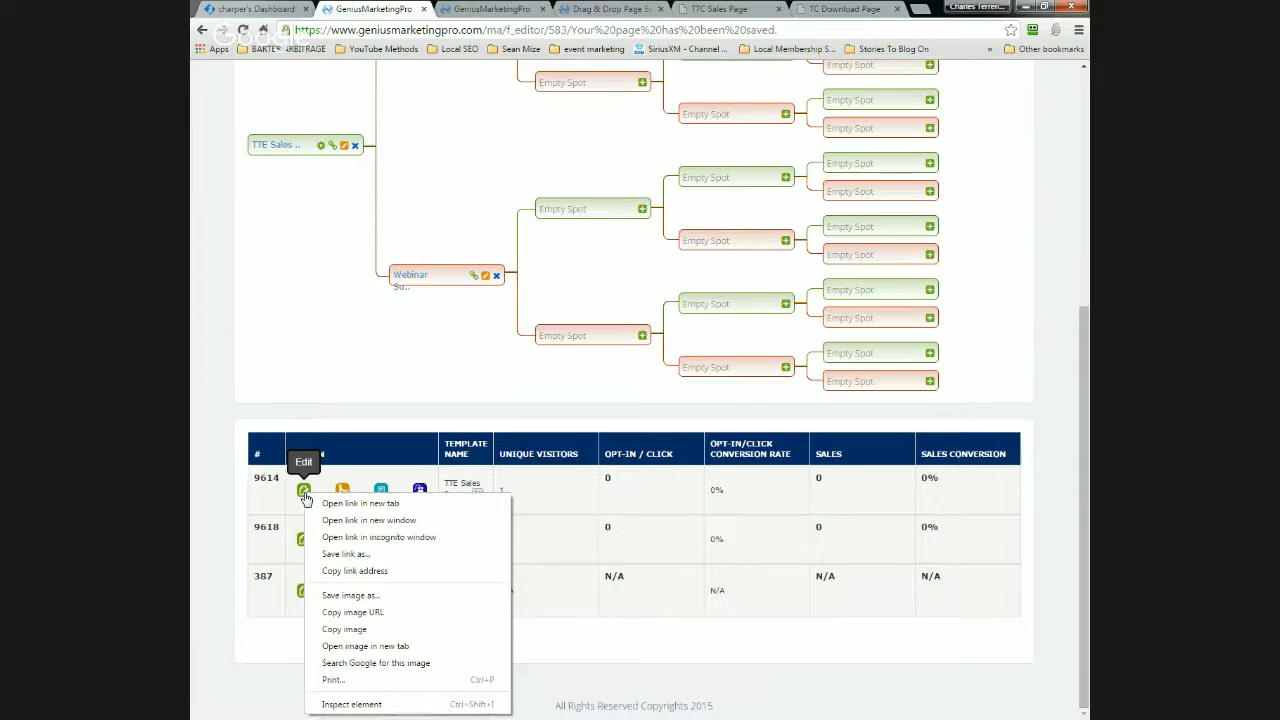
click(357, 504)
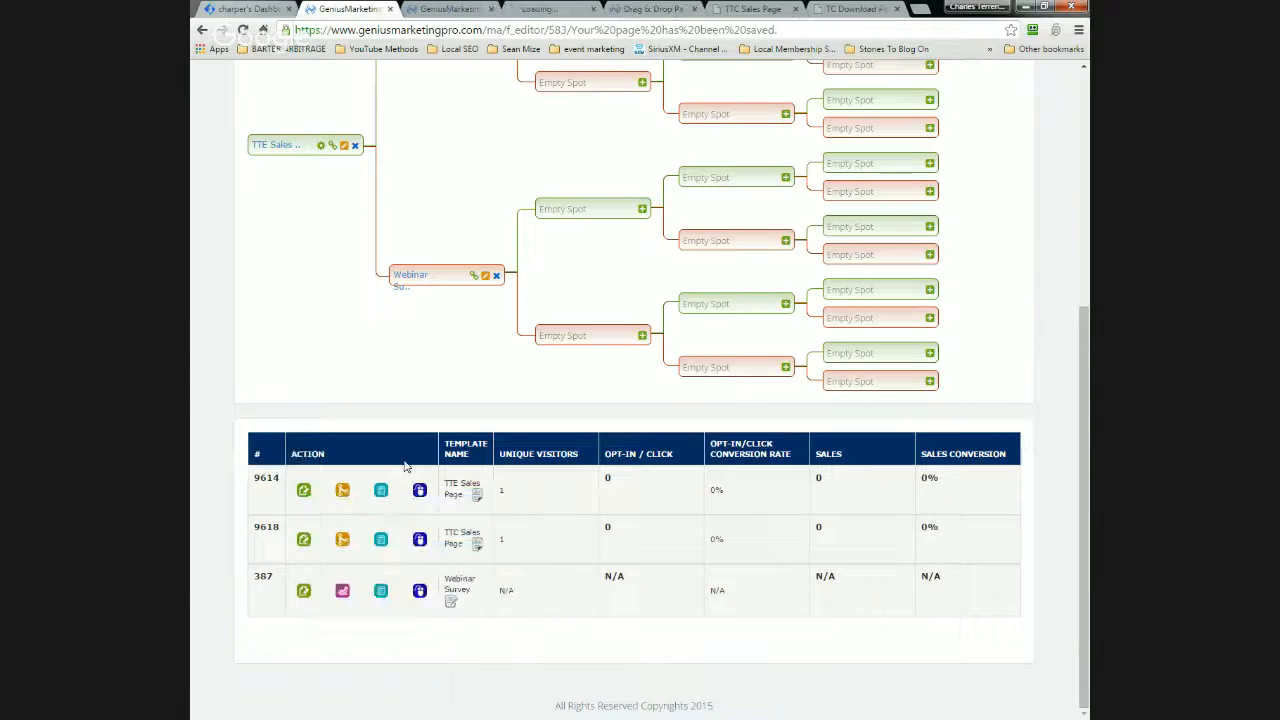
click(492, 9)
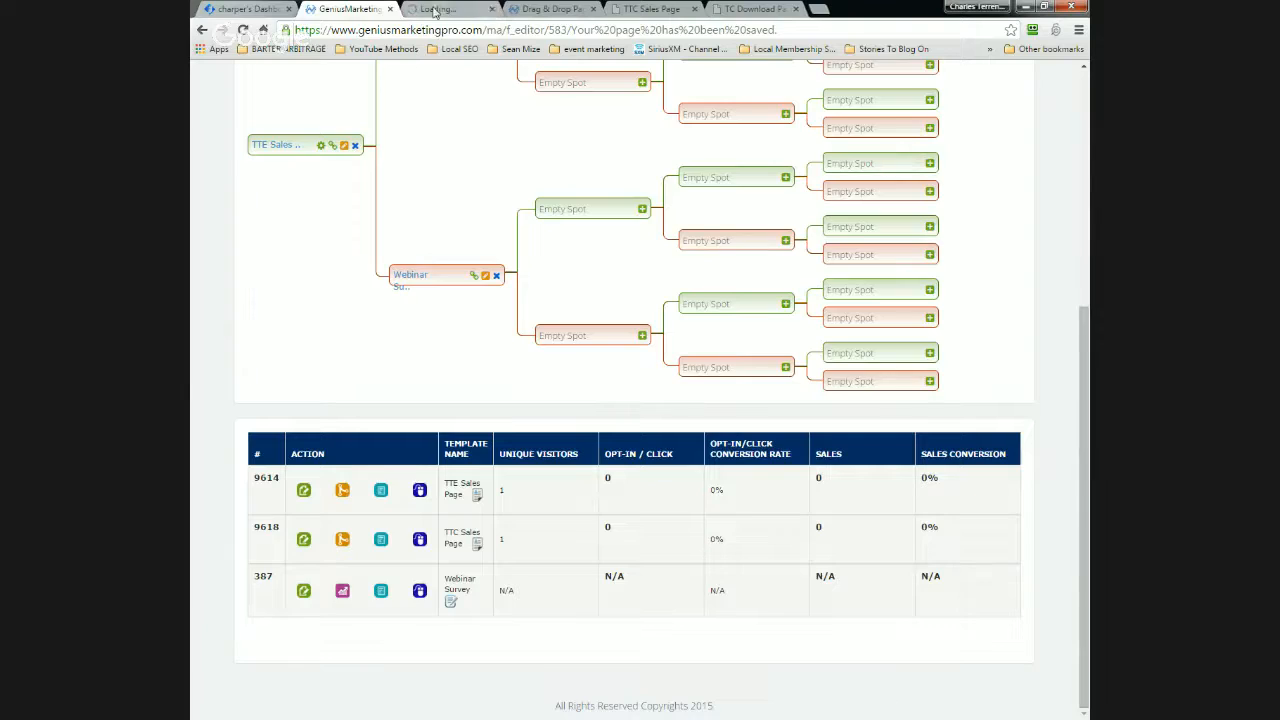
click(455, 9)
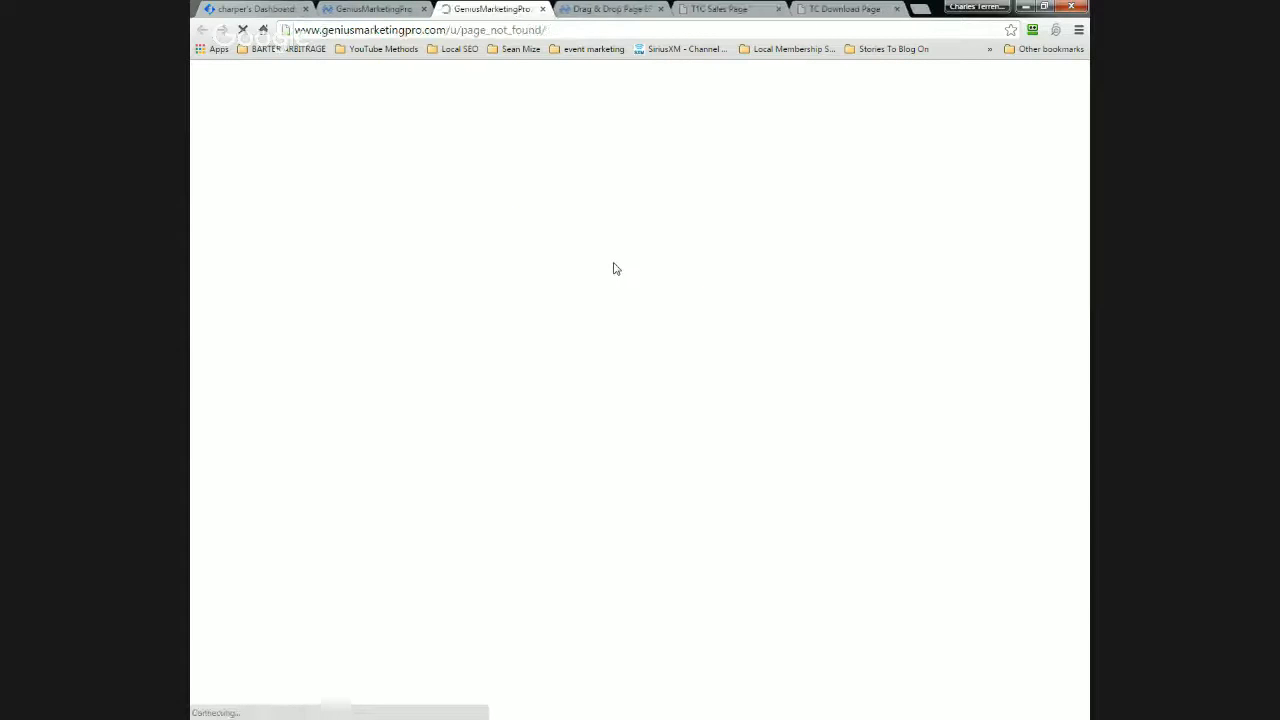
click(541, 9)
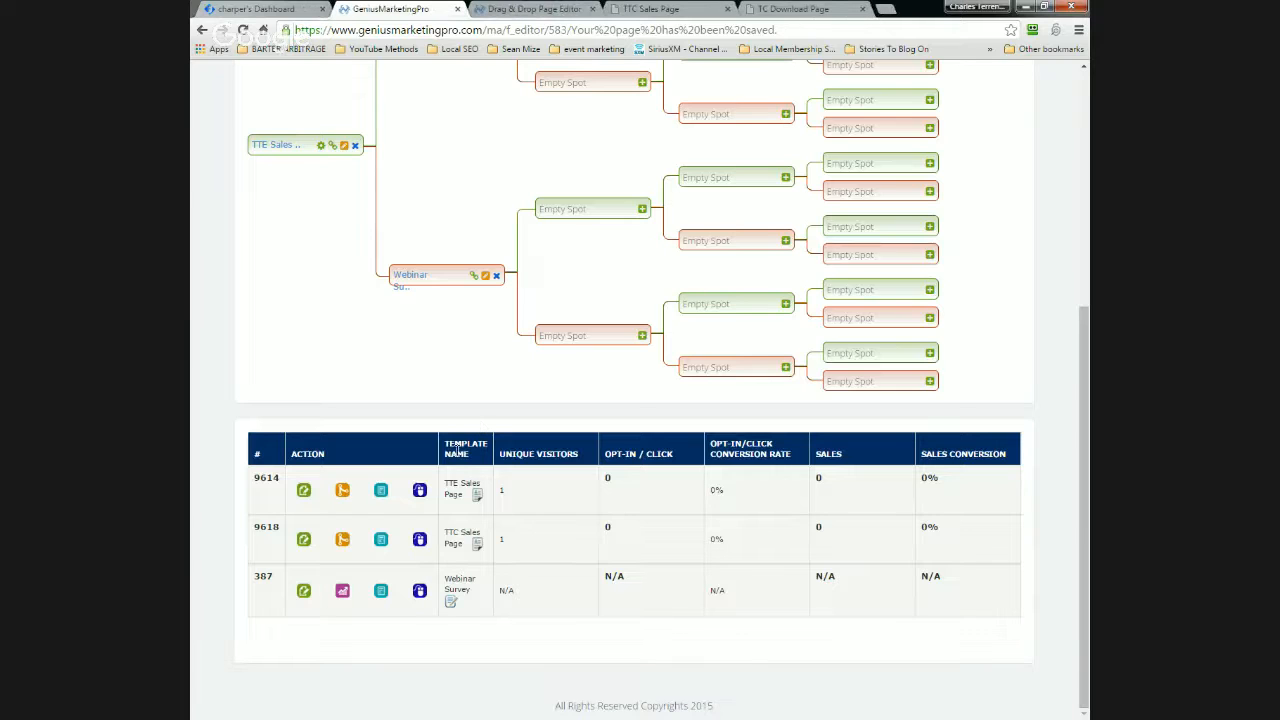
click(304, 491)
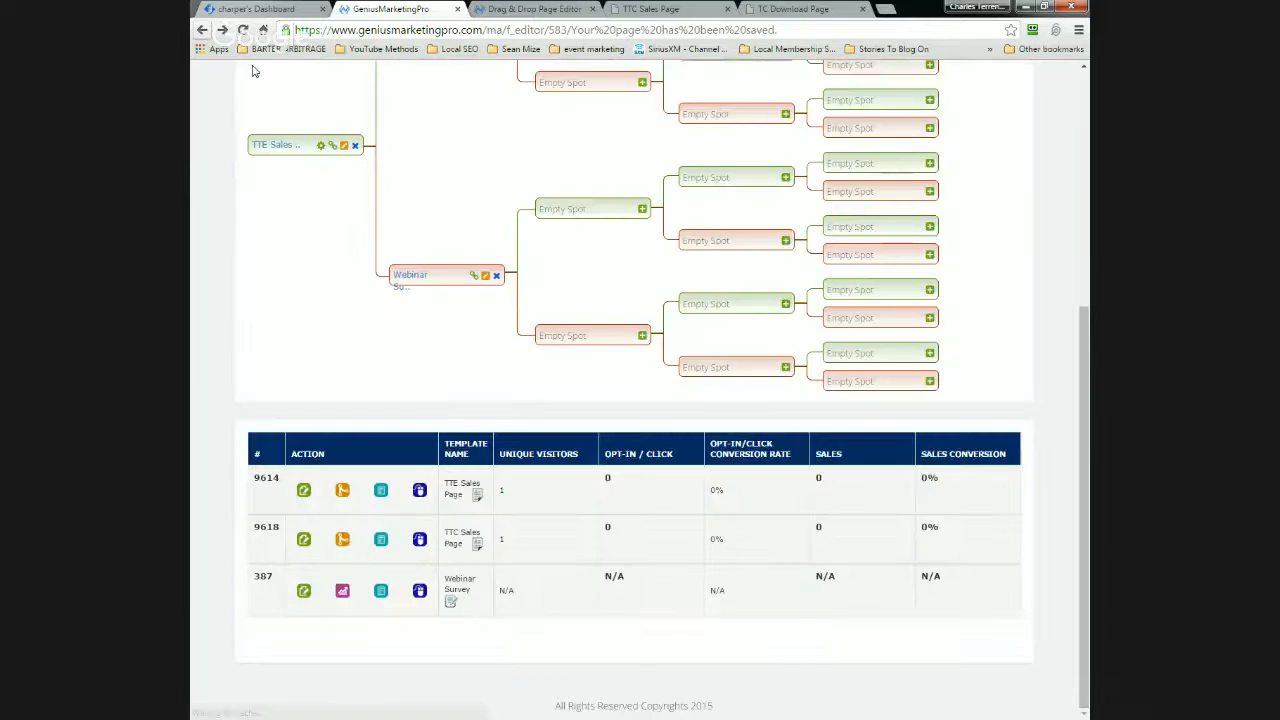
Open the My Pages list in a separate browser tab and switch to it.
scroll(384, 371, up, 4)
mouse_move(521, 121)
mouse_move(410, 133)
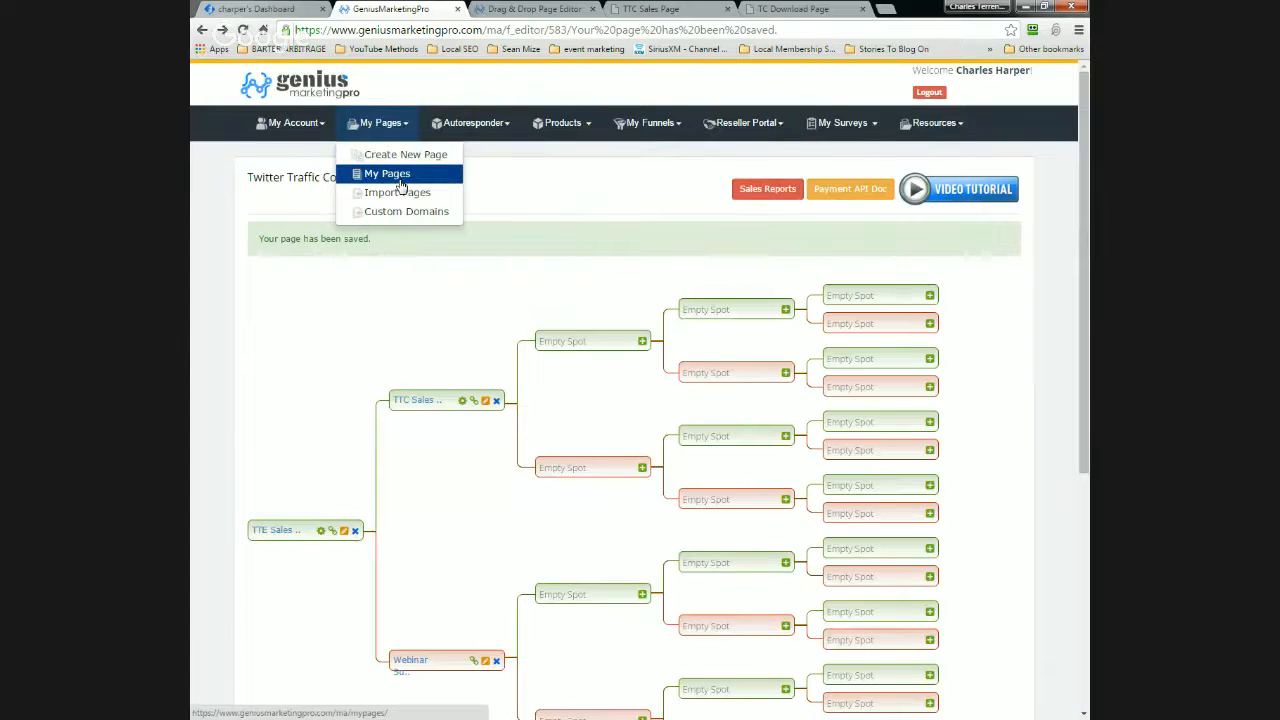
right_click(404, 180)
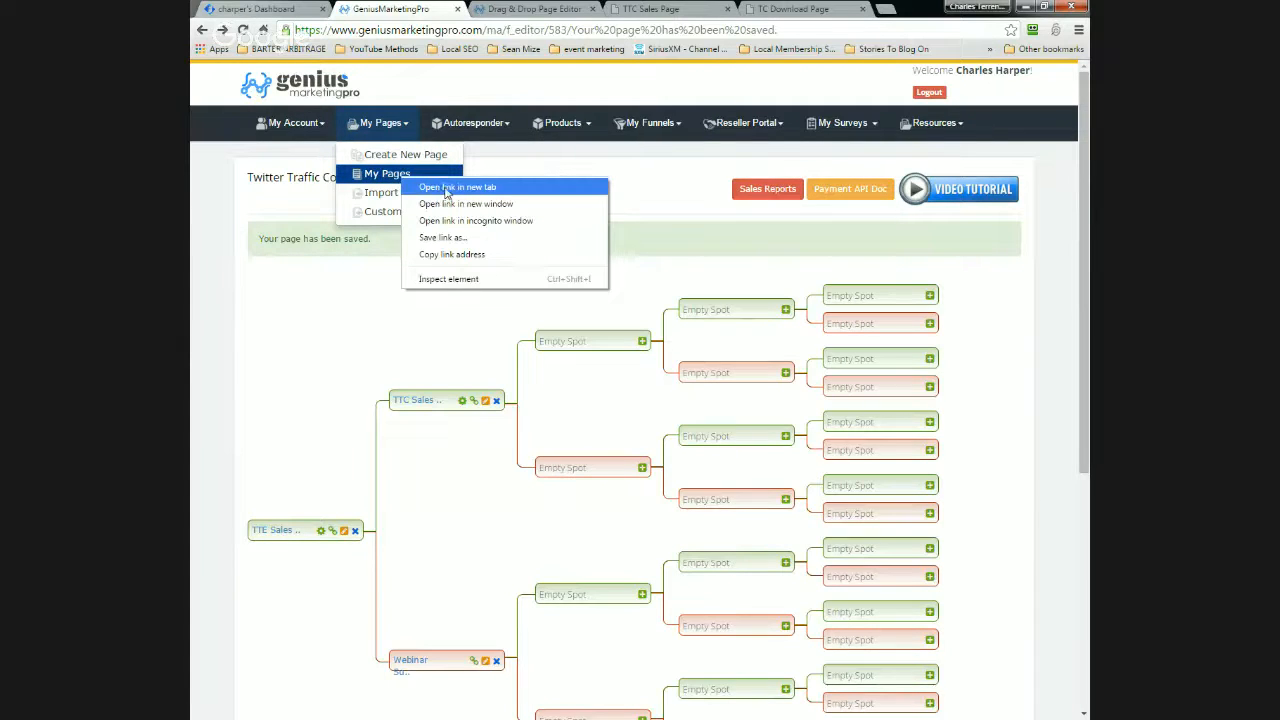
click(449, 188)
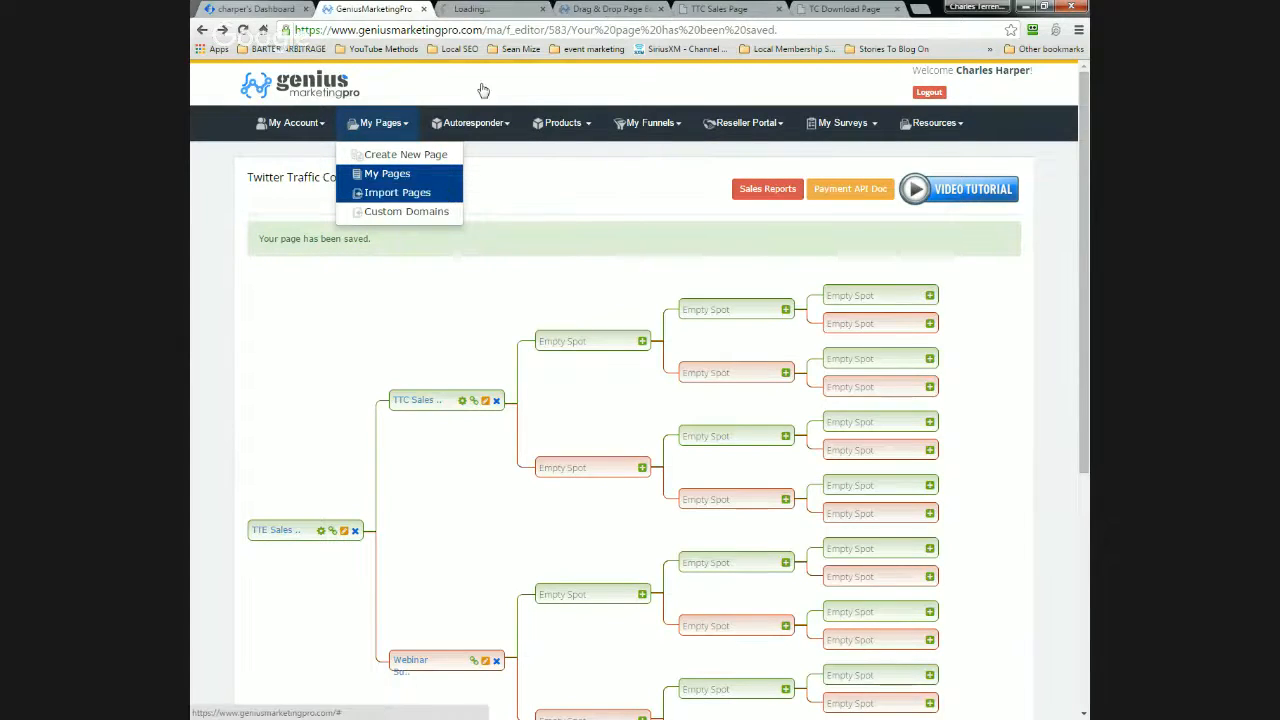
click(492, 8)
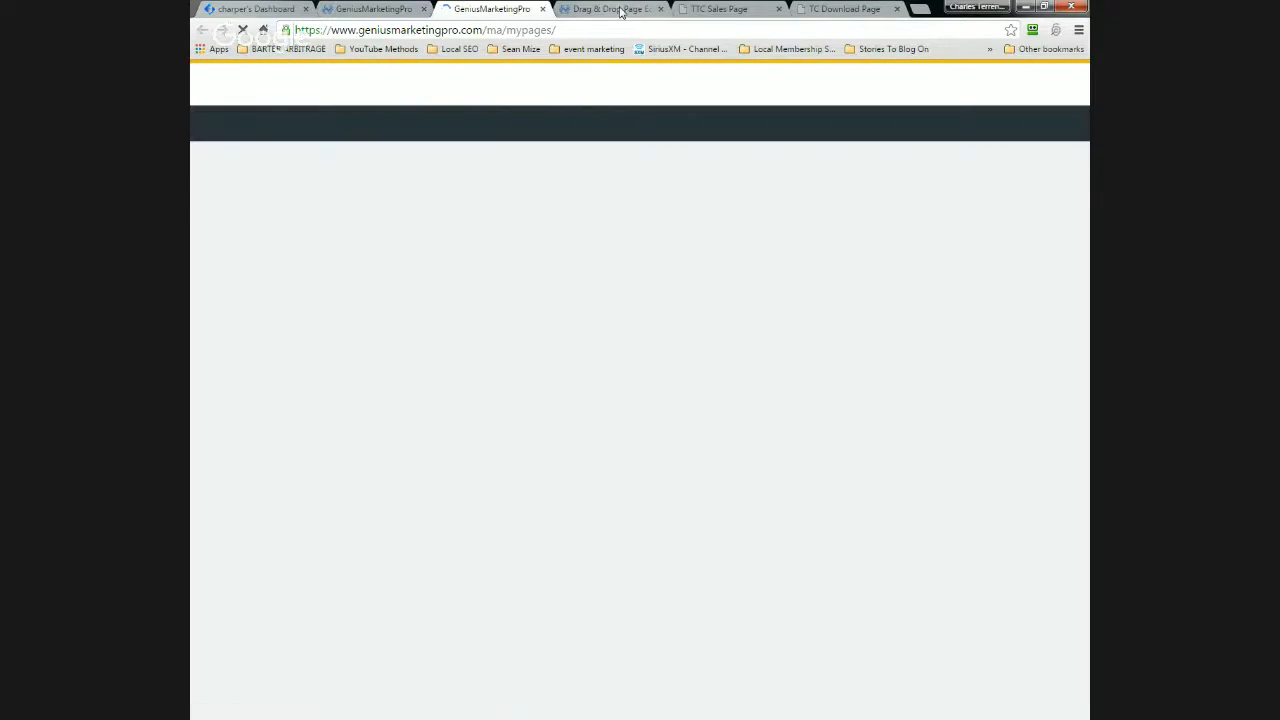
Close the browser tabs of the old page editor, the TTC Sales Page and the TC Download Page.
click(620, 10)
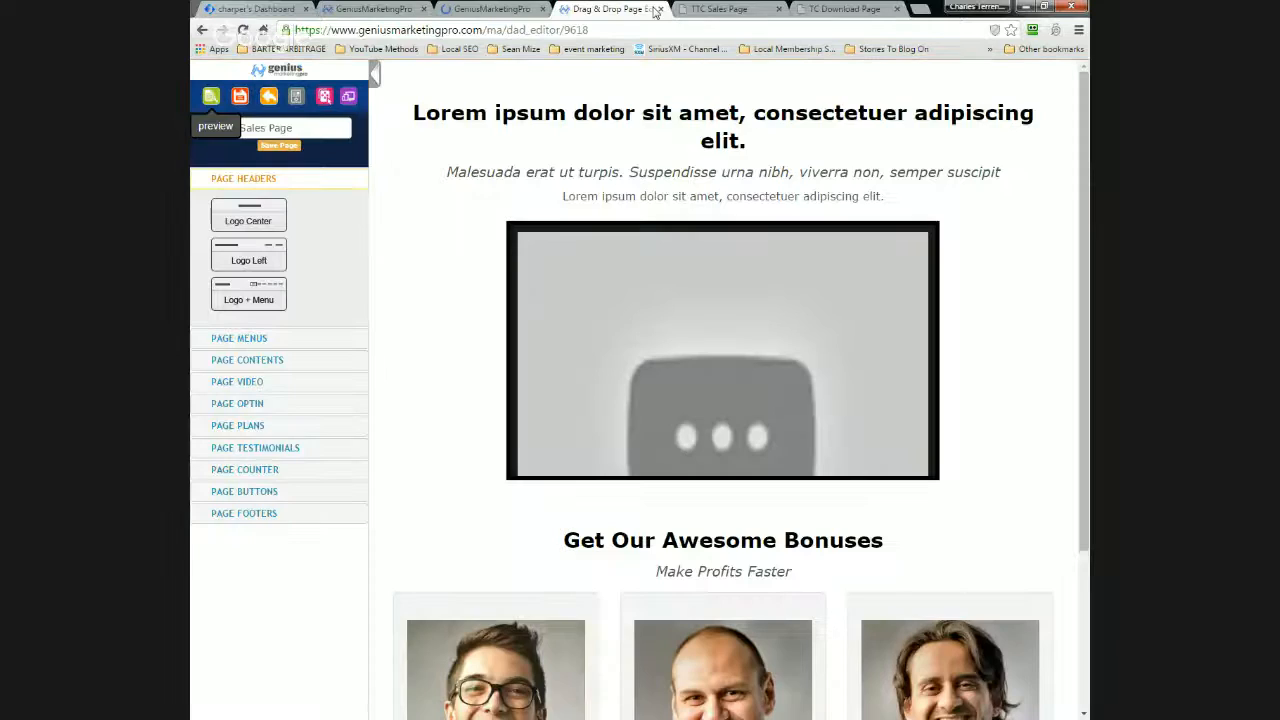
click(660, 9)
click(660, 9)
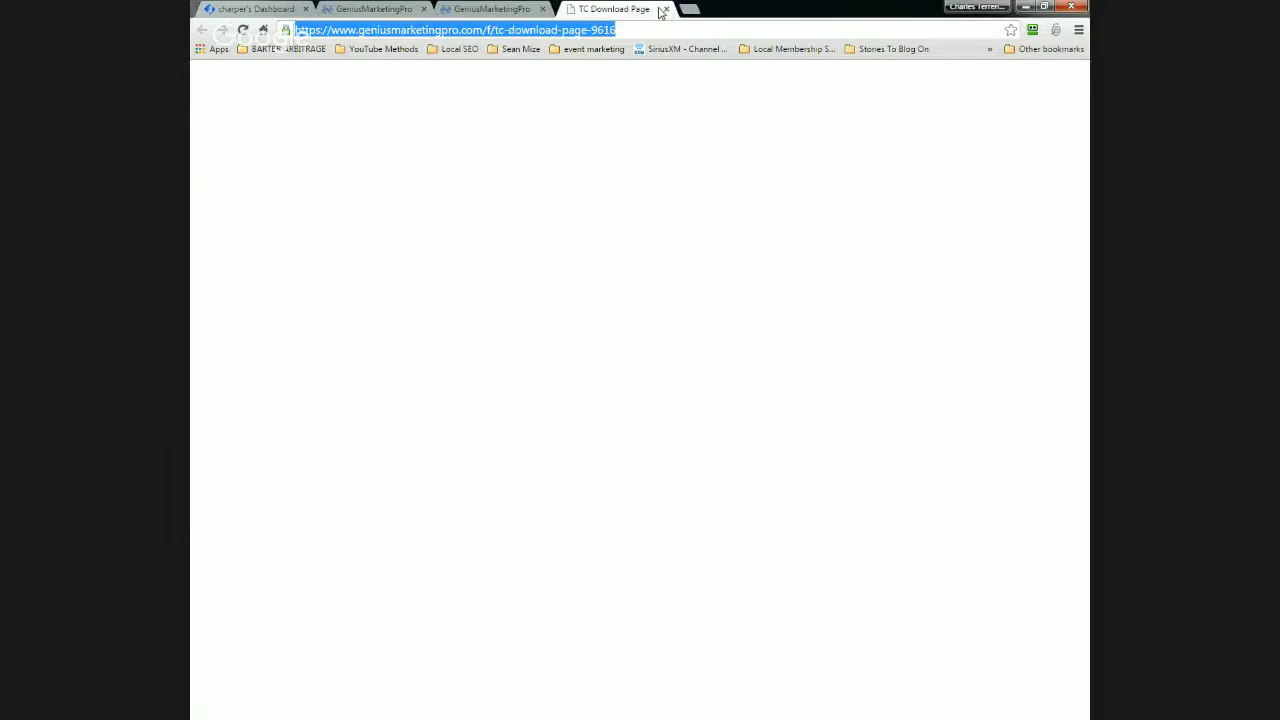
click(660, 9)
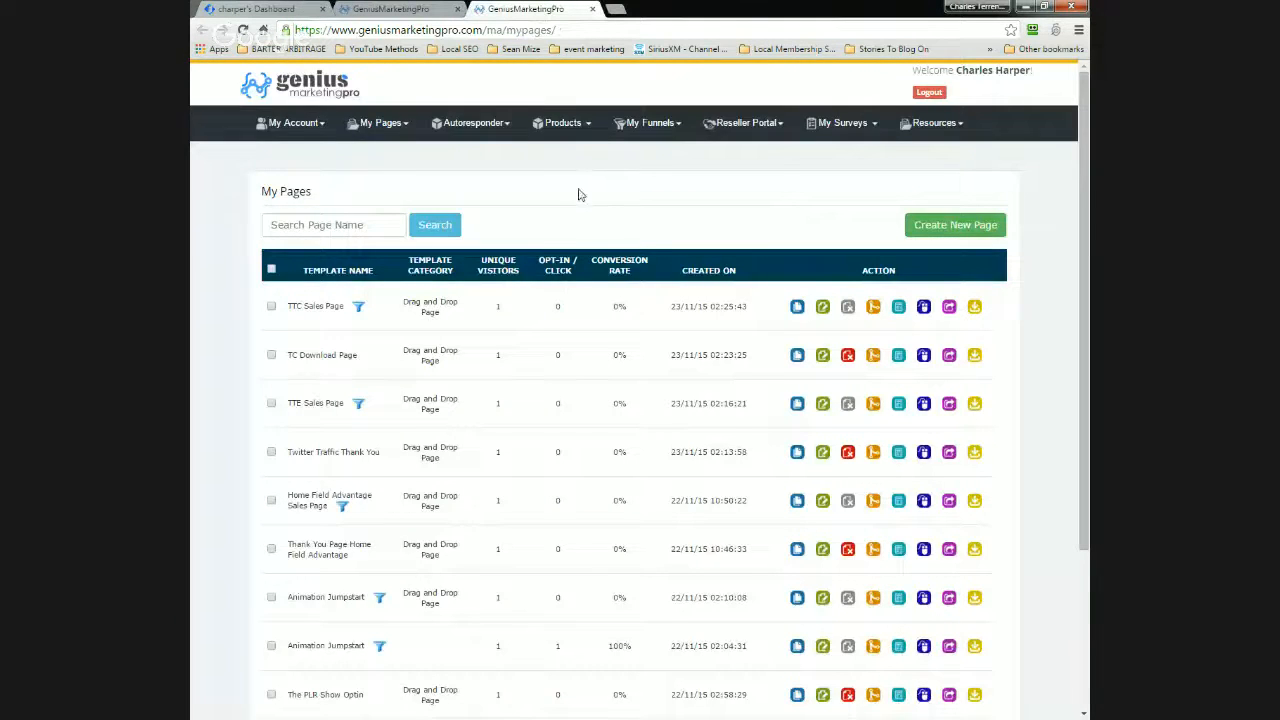
Open the TTE Sales Page for editing from the page list and add a Full content section below the video.
scroll(580, 192, down, 1)
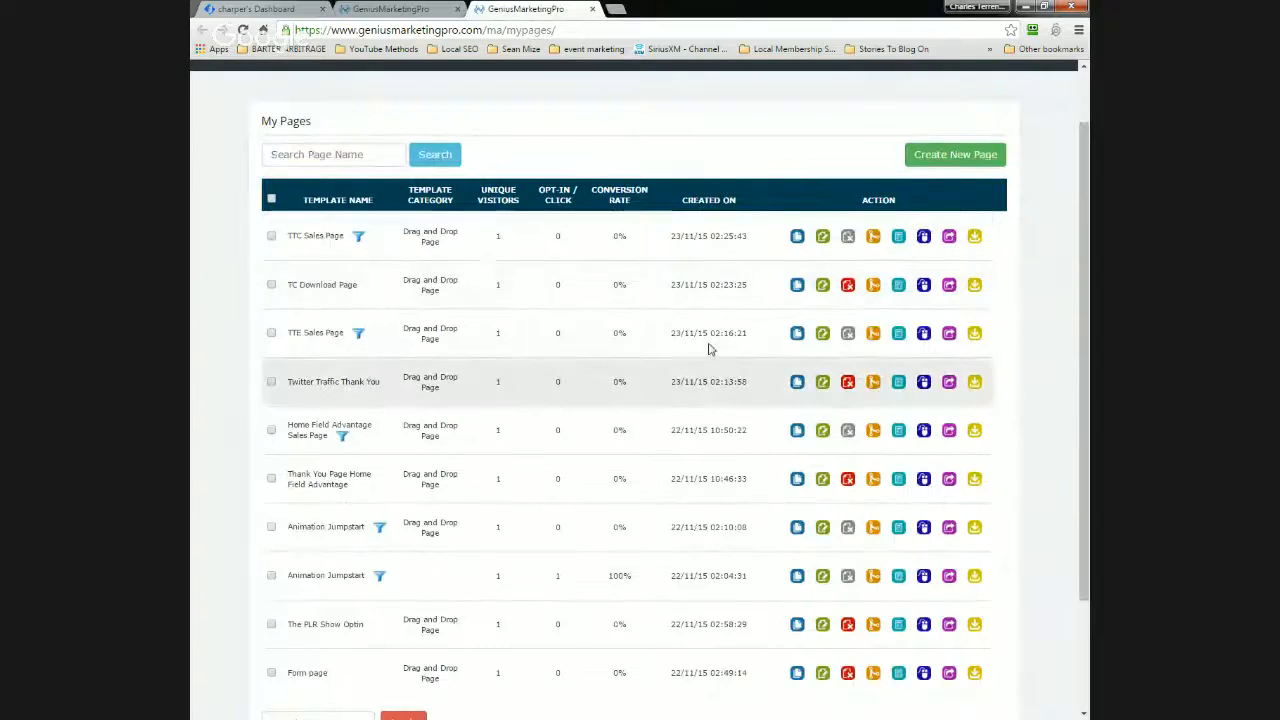
click(823, 335)
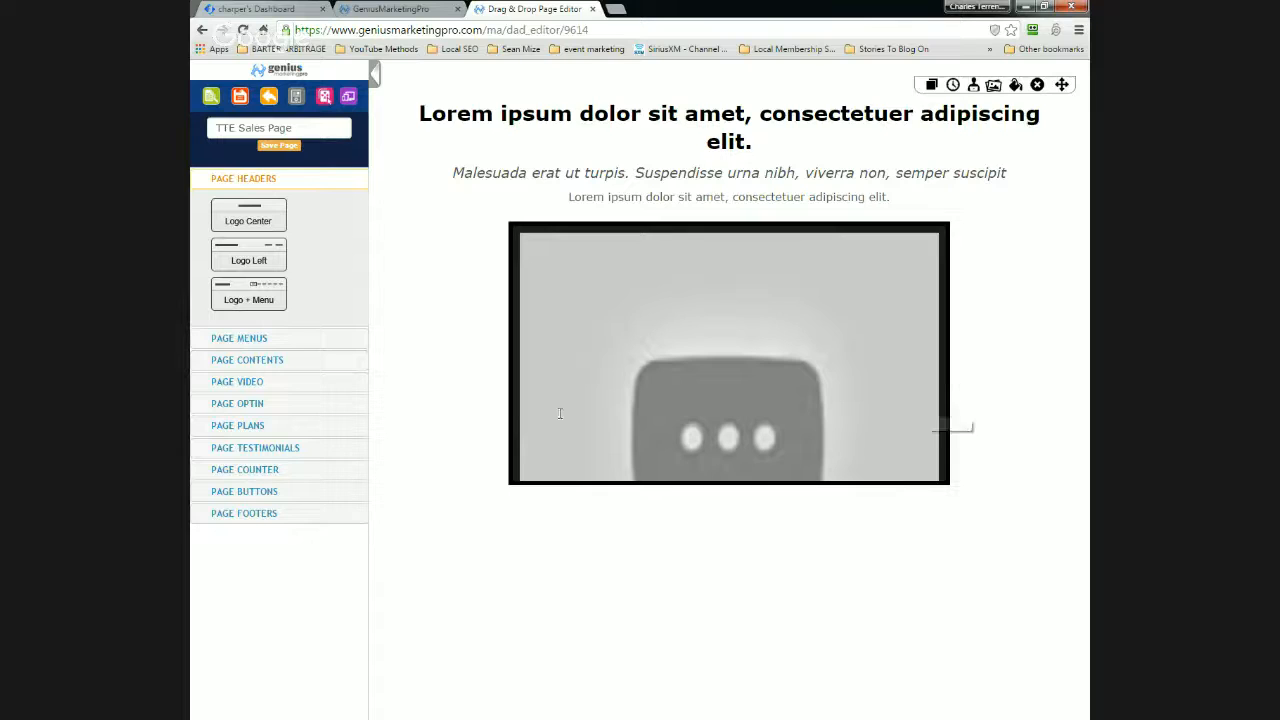
click(264, 361)
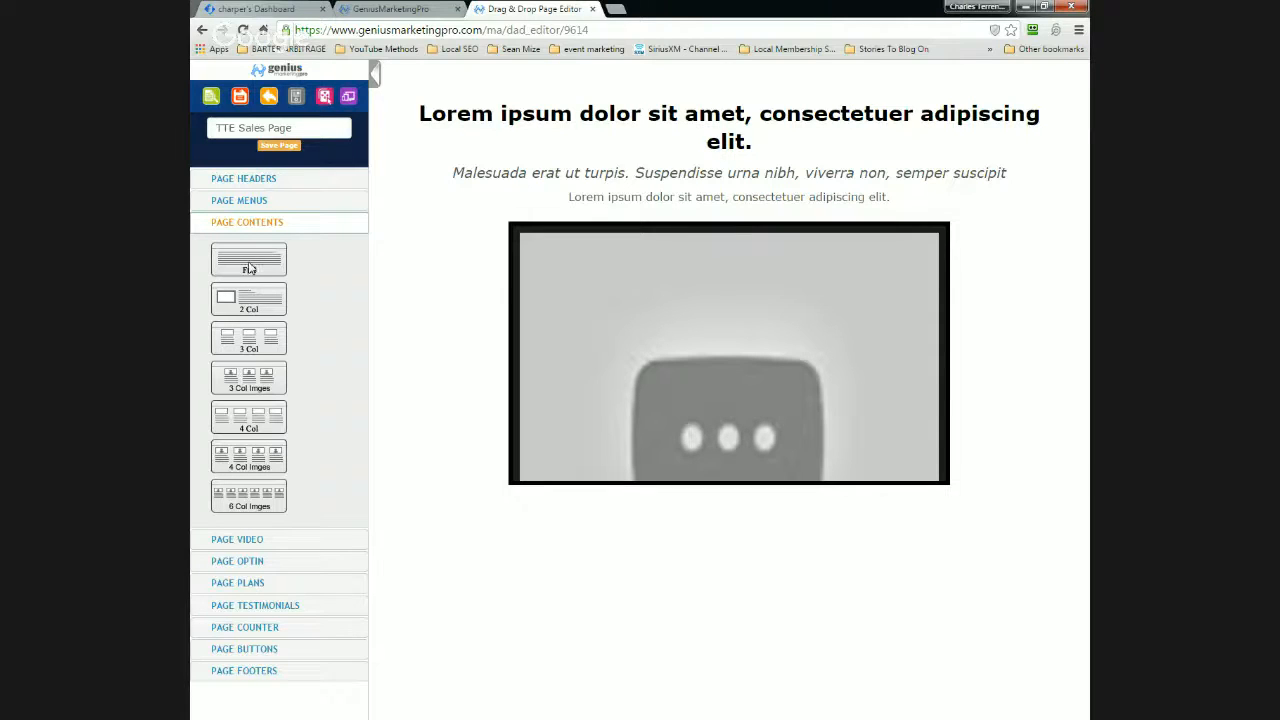
drag(245, 258, 733, 518)
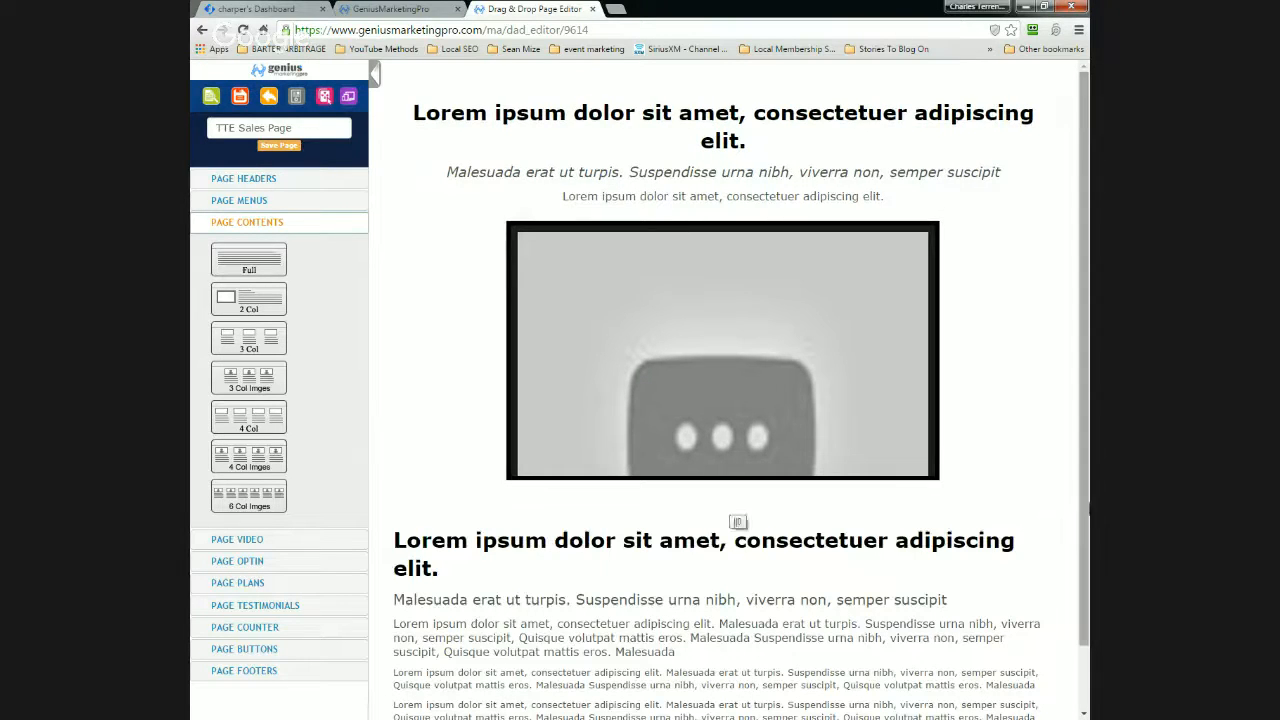
Delete all placeholder text and the placeholder button from the new content section.
scroll(1083, 495, down, 2)
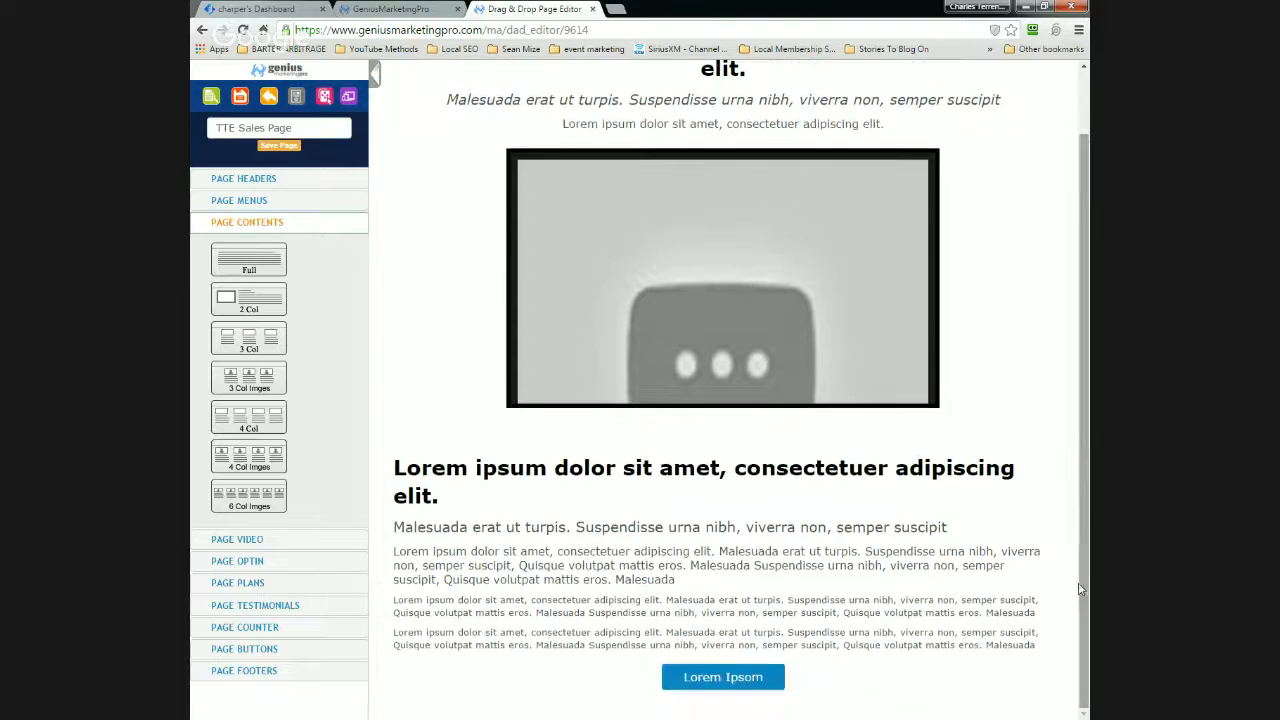
click(727, 582)
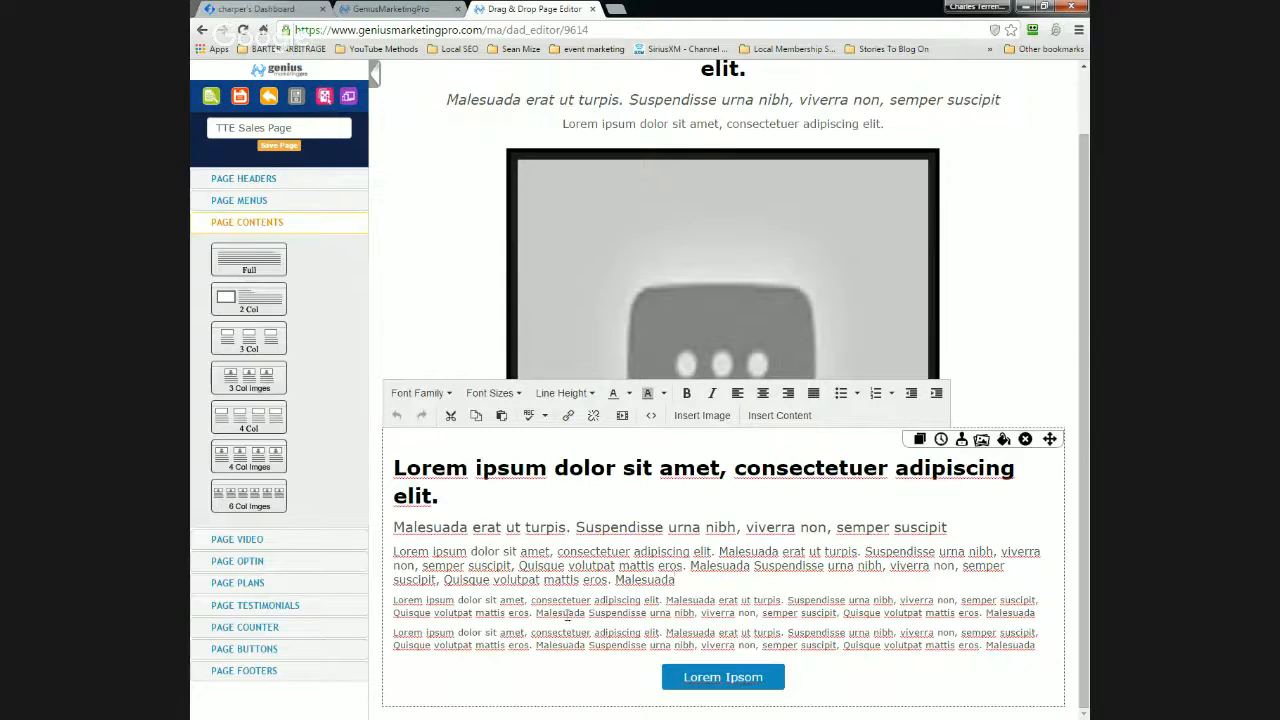
drag(812, 686, 393, 466)
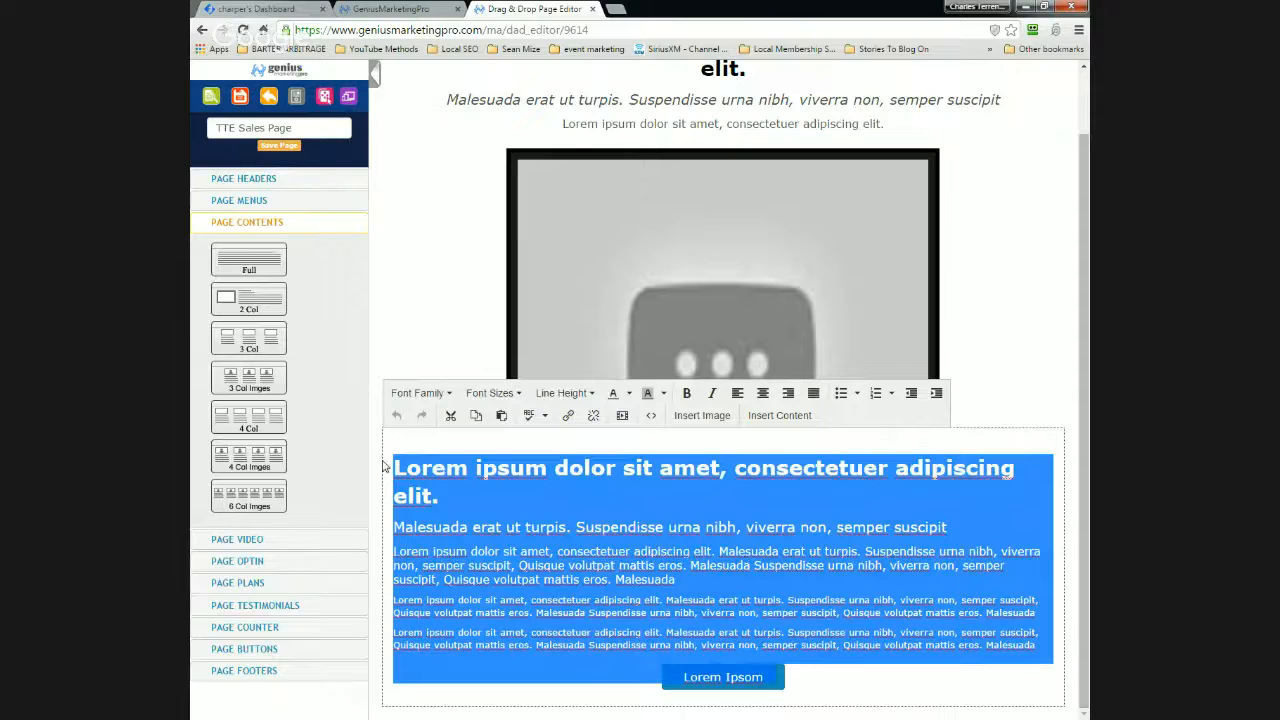
key(BackSpace)
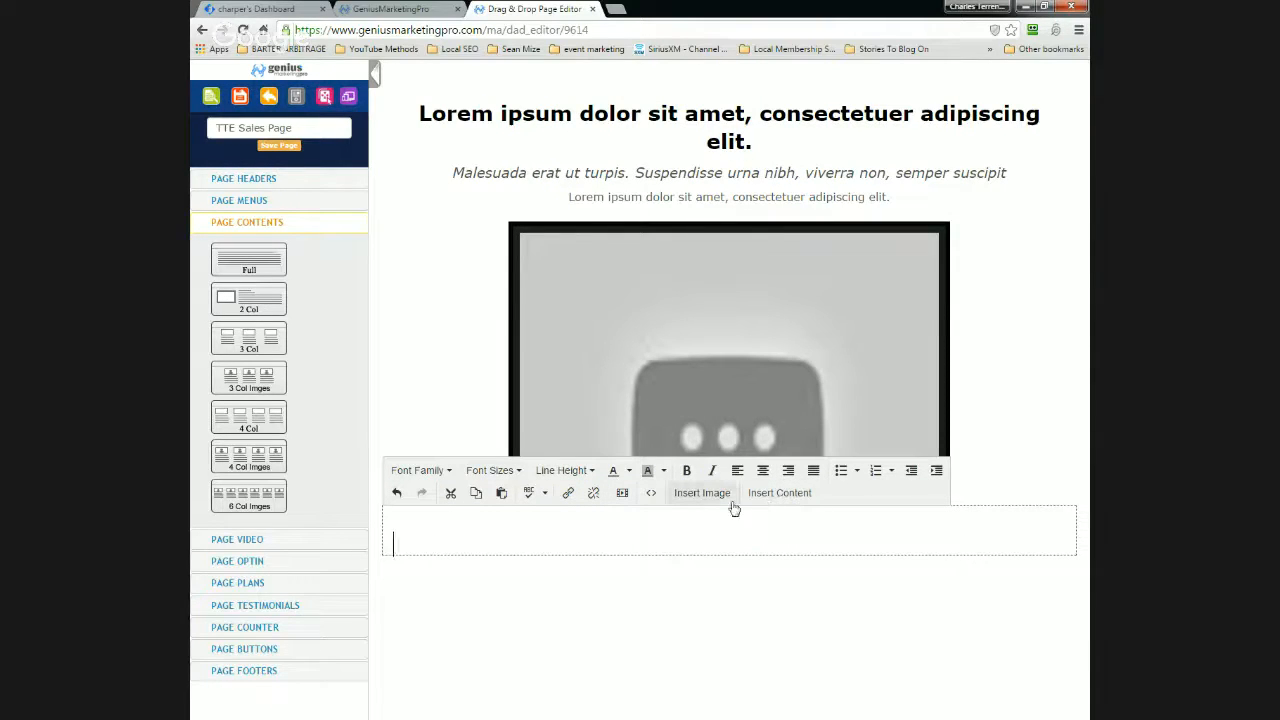
Open the empty section's source code and paste the copied payment button code on a new line after the inner title div.
click(652, 495)
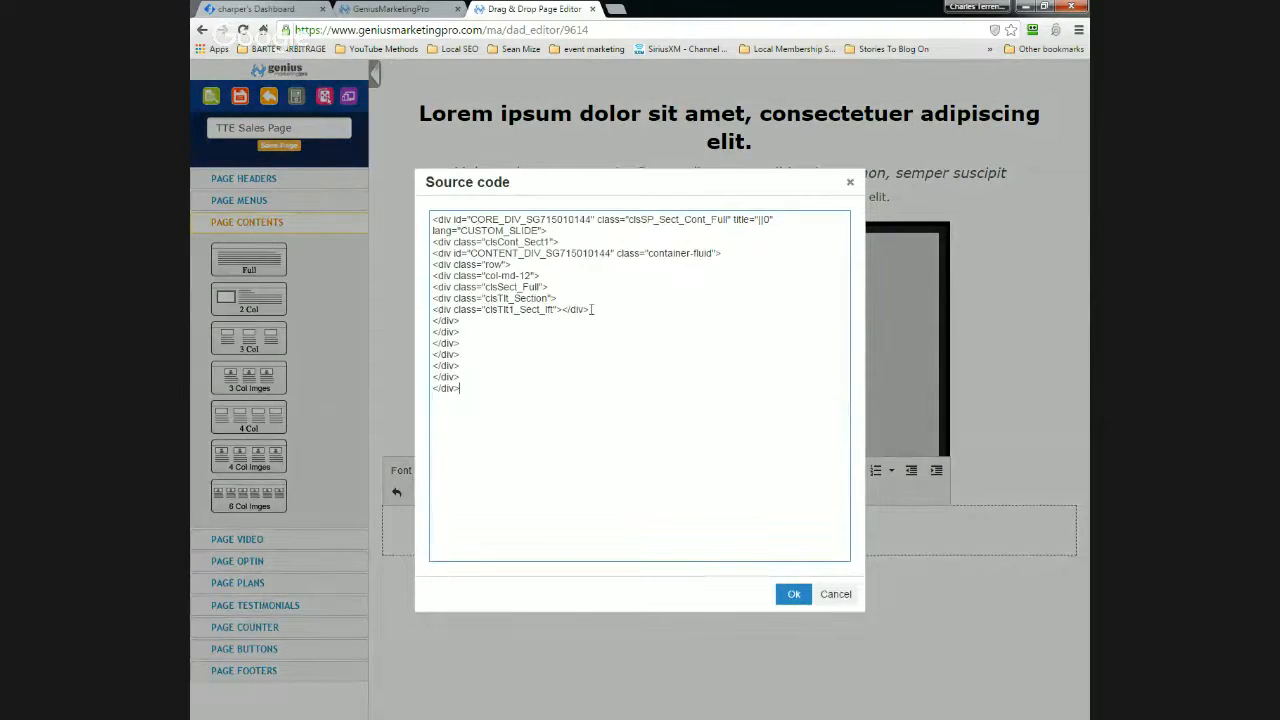
key(Return)
text("https://www.geniusmarketingpro.com/sale/pay/lm5LTXleXHhWV3aQektGW2B3TUdGVG9tSF1iZnJ2Z6pncFuWTVhbmomWh5hanQ/ "><img src="https://www.geniusmarketingpro.com/image/jpmd100cr/ig/ig/zbCbng/klJf"/></a>)
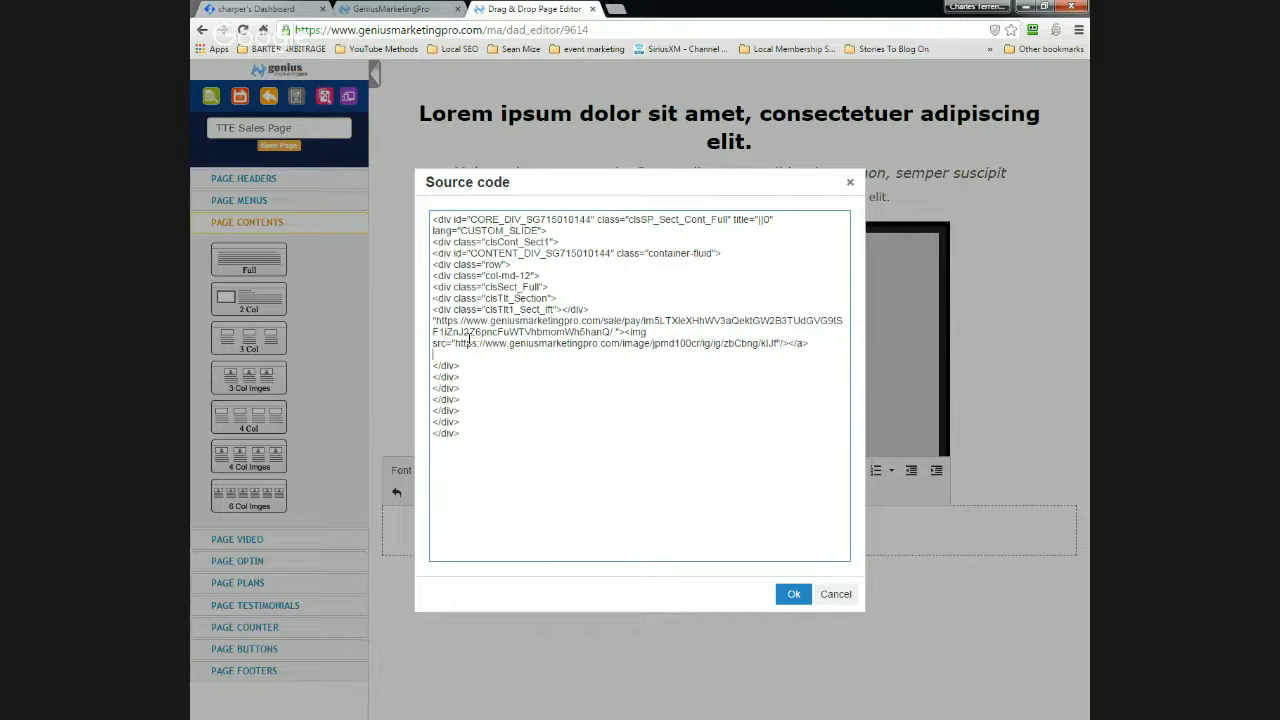
Return to the funnel and generate the yellow Buy Now button's HTML code again from the TTE Sales Page's payment link.
click(390, 9)
scroll(506, 330, down, 1)
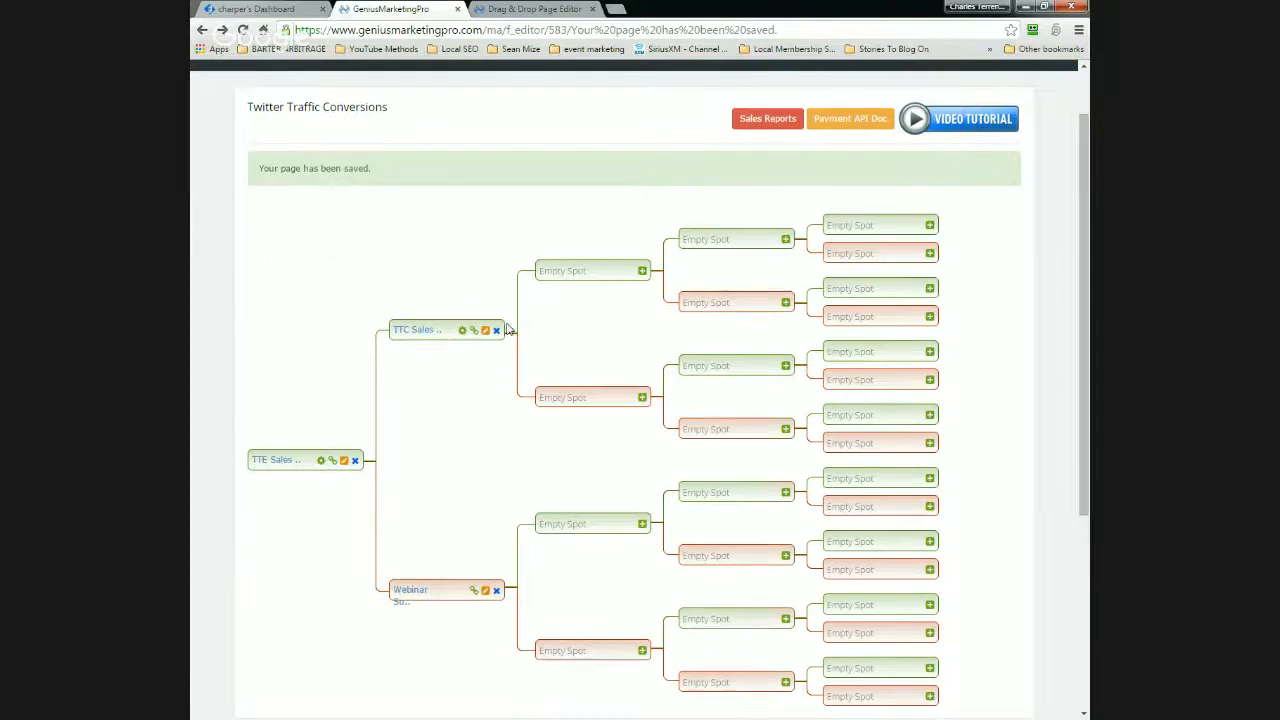
click(334, 463)
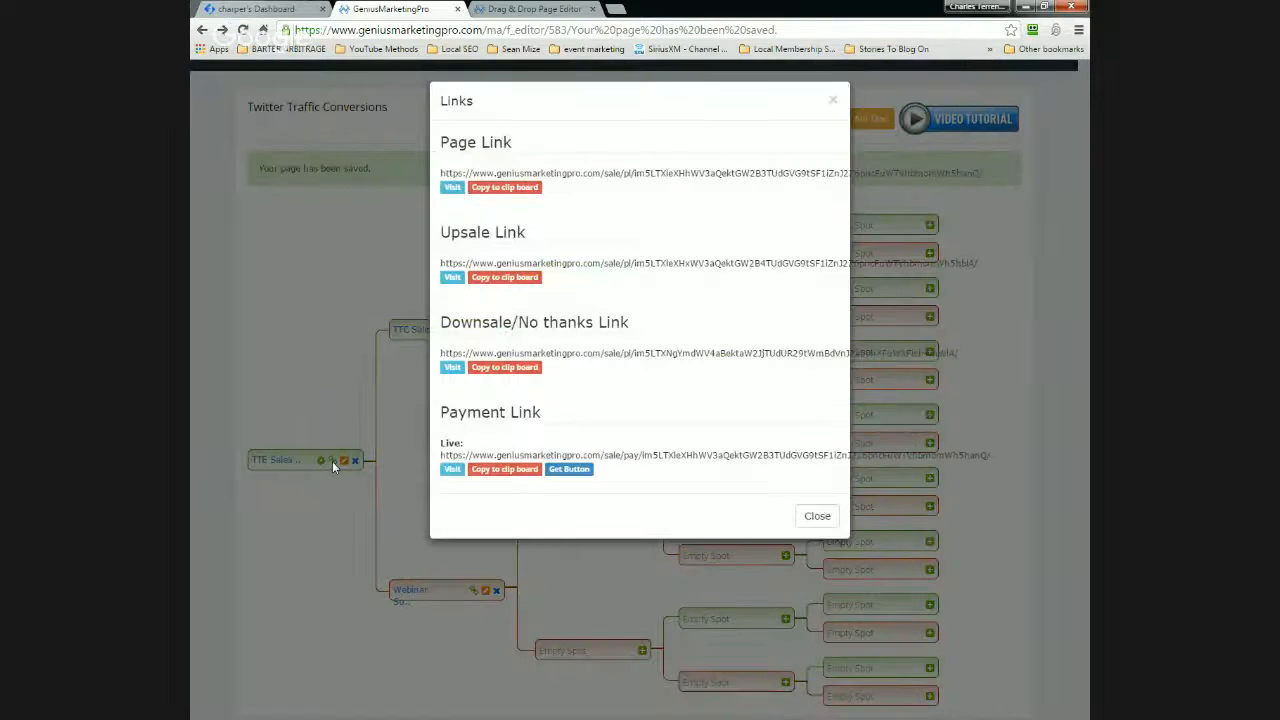
click(567, 470)
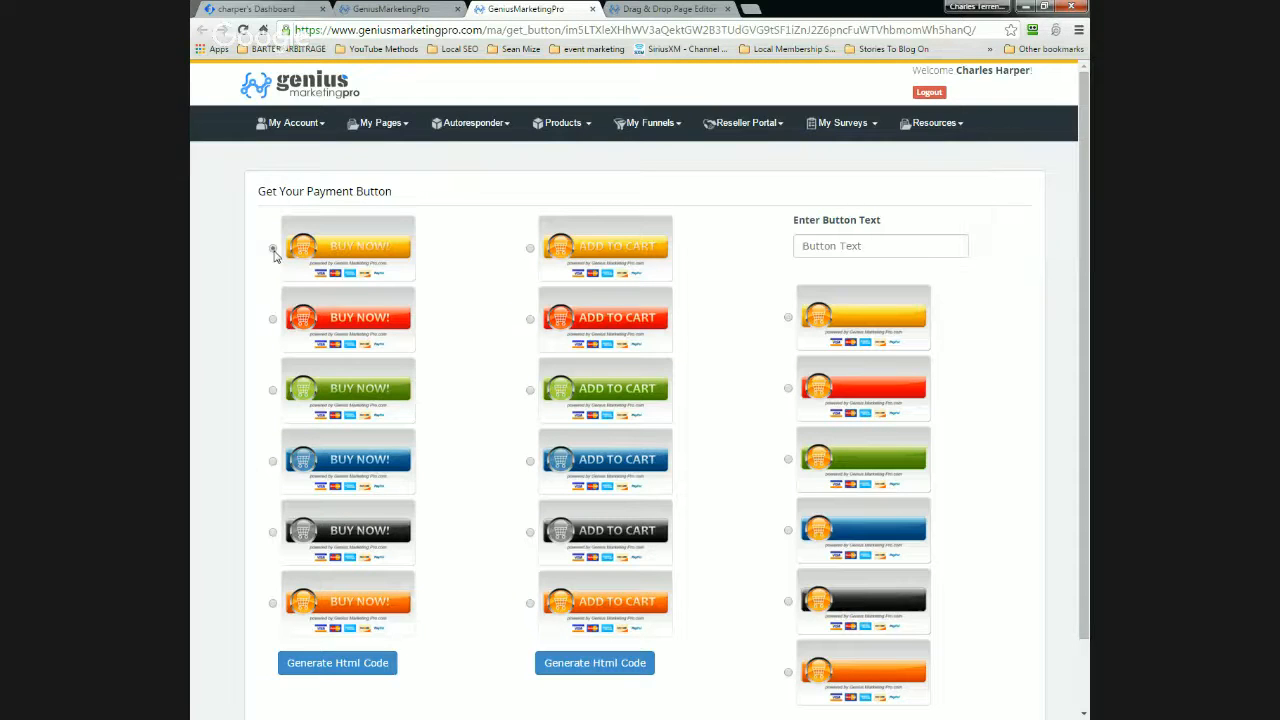
click(330, 668)
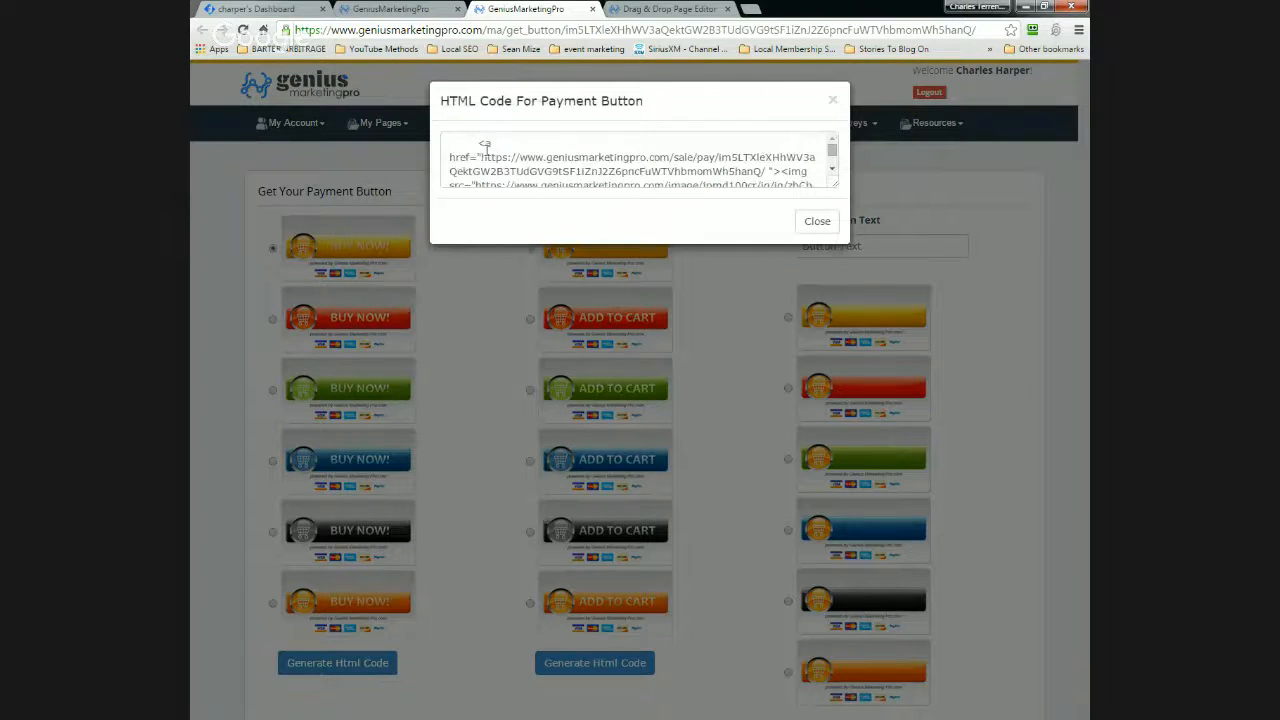
Copy the full payment button code including its opening link tag, then close the code and the funnel page's links.
drag(485, 147, 565, 207)
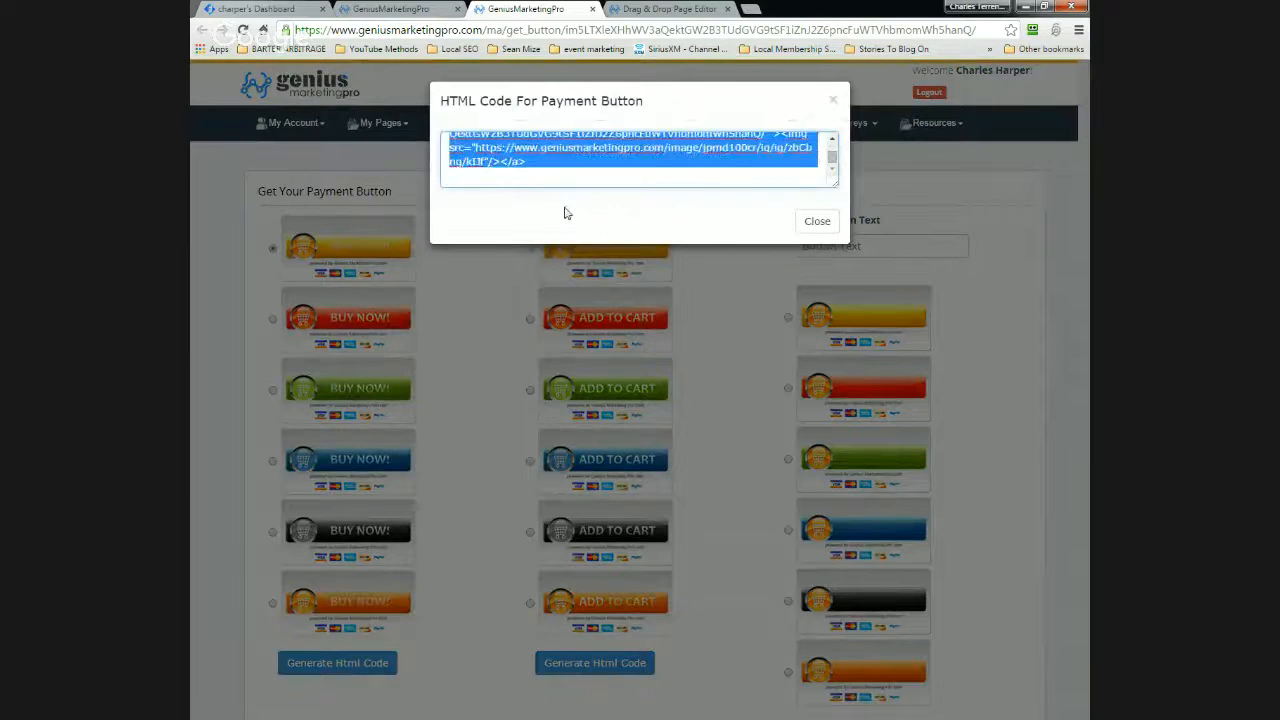
click(817, 221)
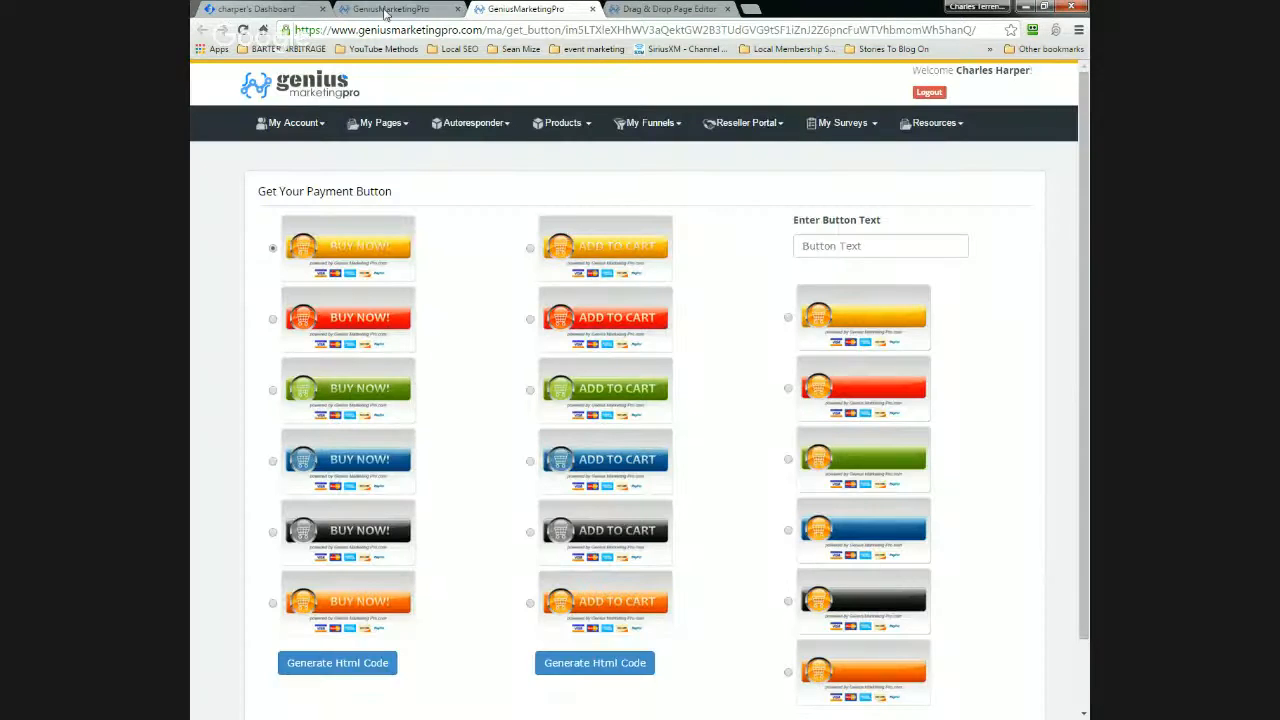
click(388, 10)
click(818, 516)
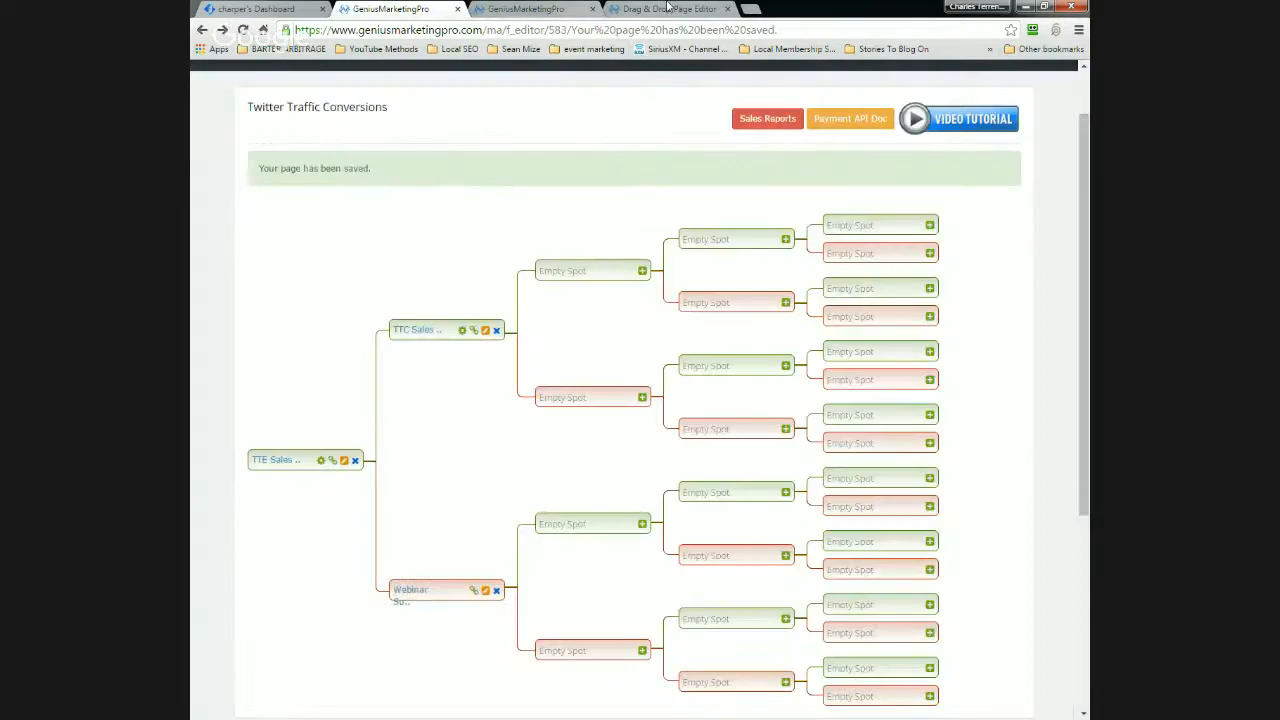
Replace the incomplete button code in the section's source with the full copied code, remove the blank lines and apply it.
click(668, 9)
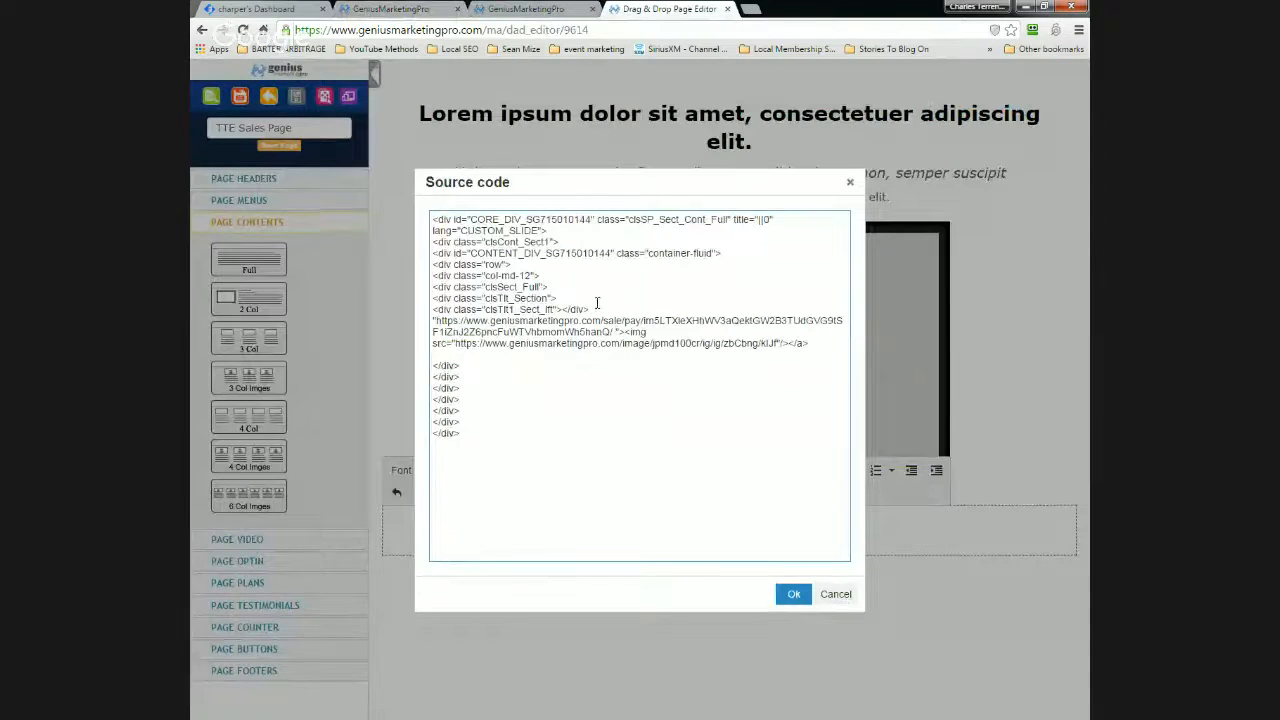
drag(590, 310, 804, 343)
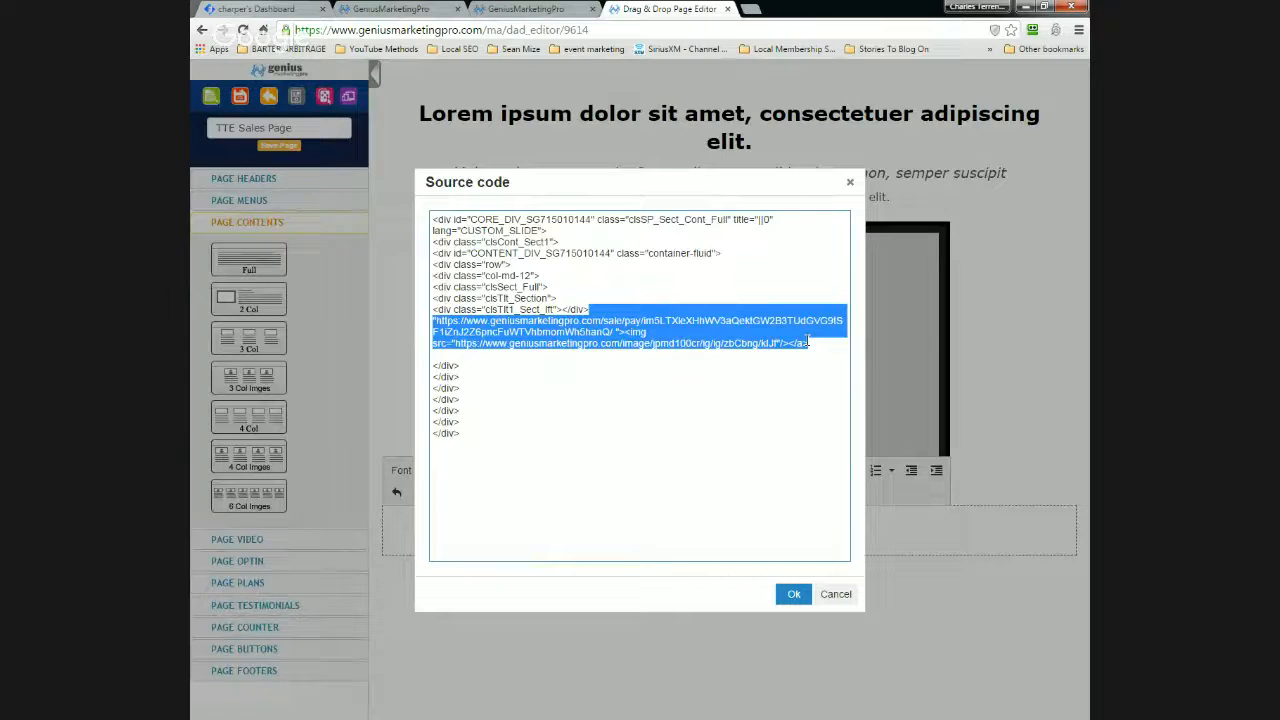
click(807, 342)
key(Return)
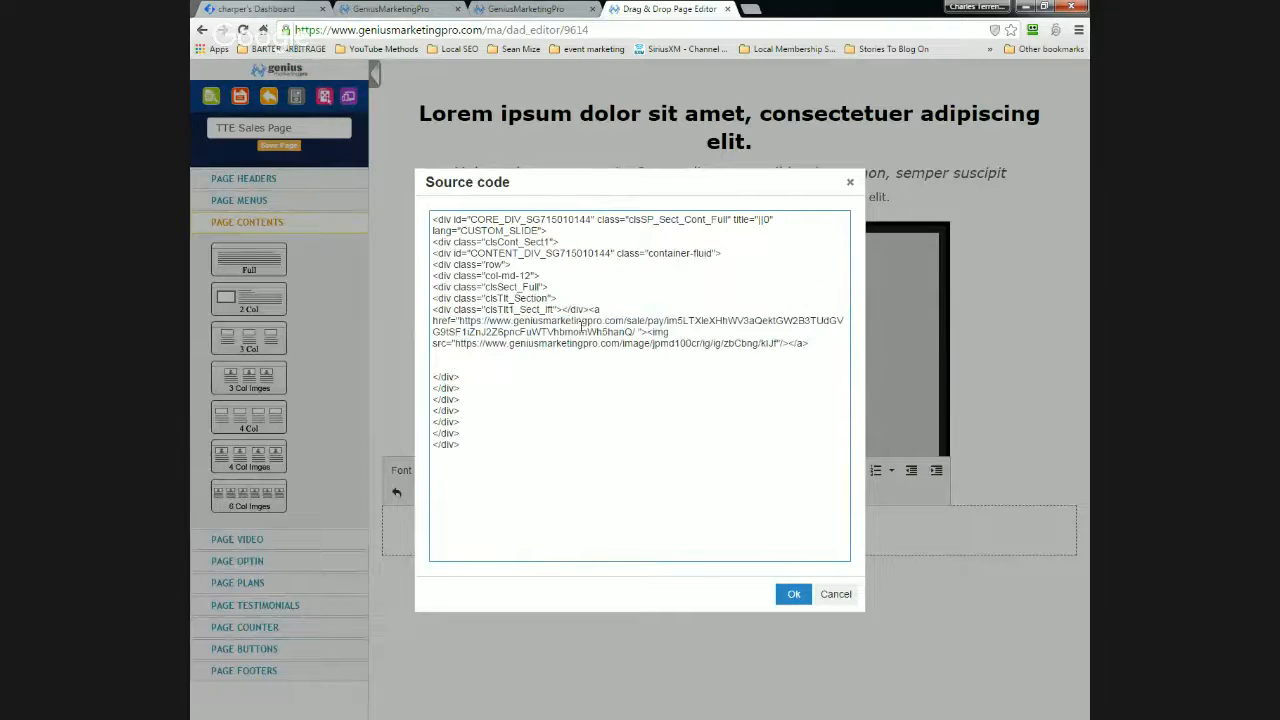
key(BackSpace)
key(Delete)
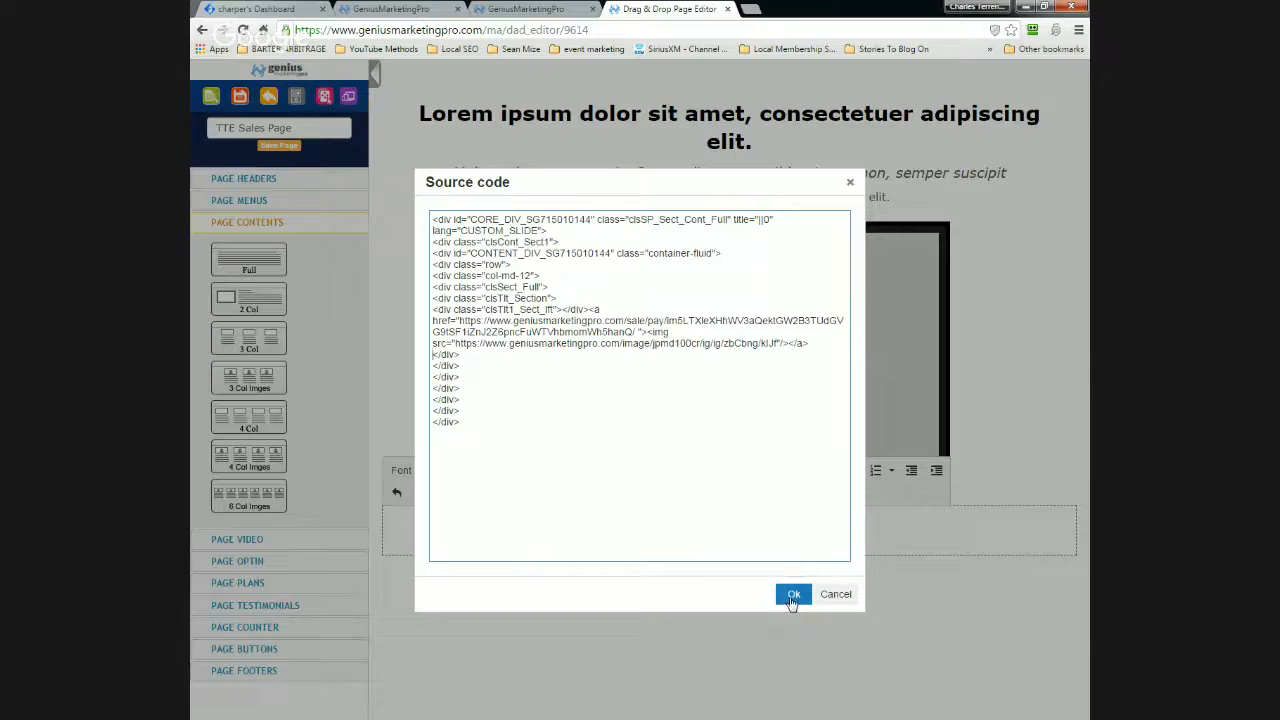
click(792, 596)
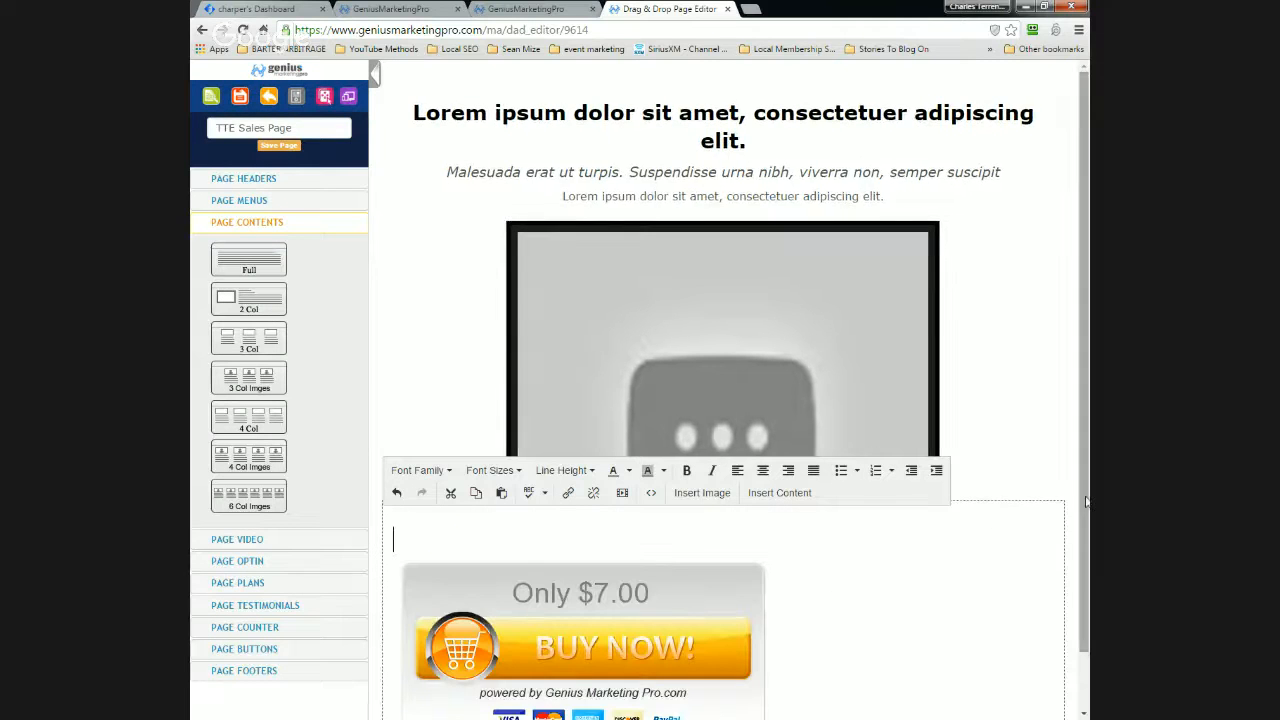
Center the Buy Now button in its section and delete the empty line above it.
drag(1086, 545, 1086, 601)
click(631, 554)
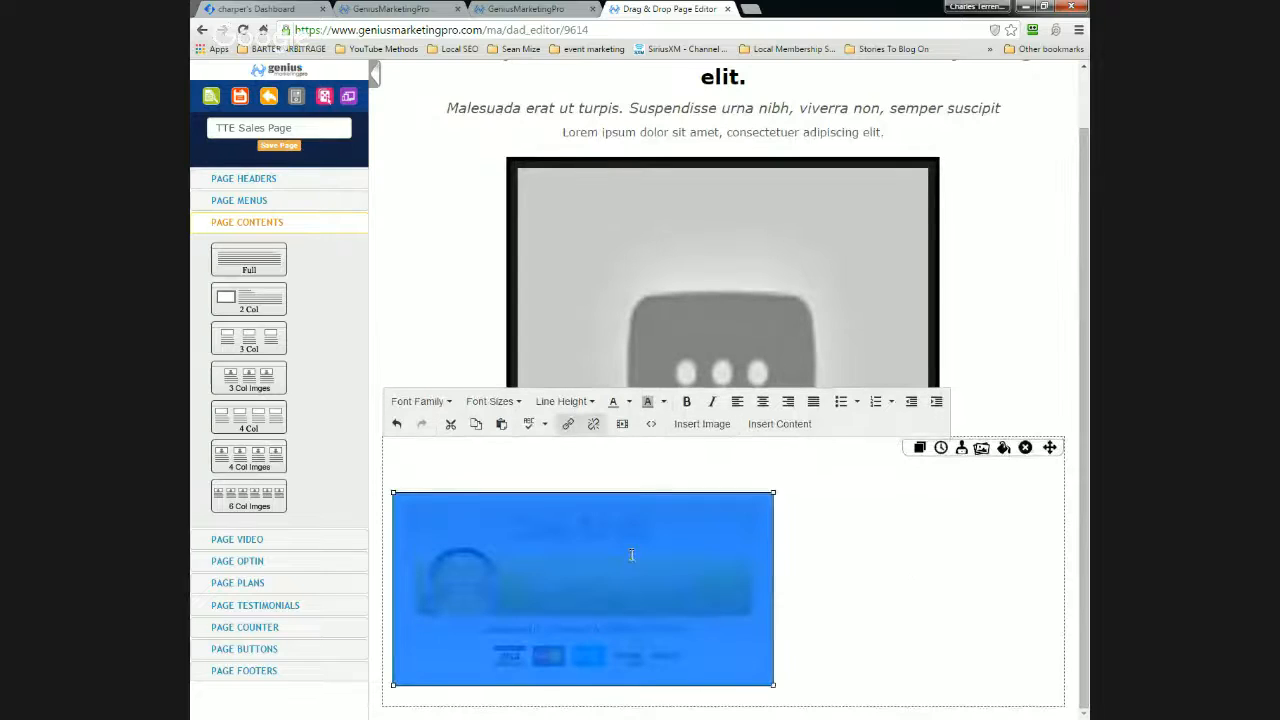
click(760, 405)
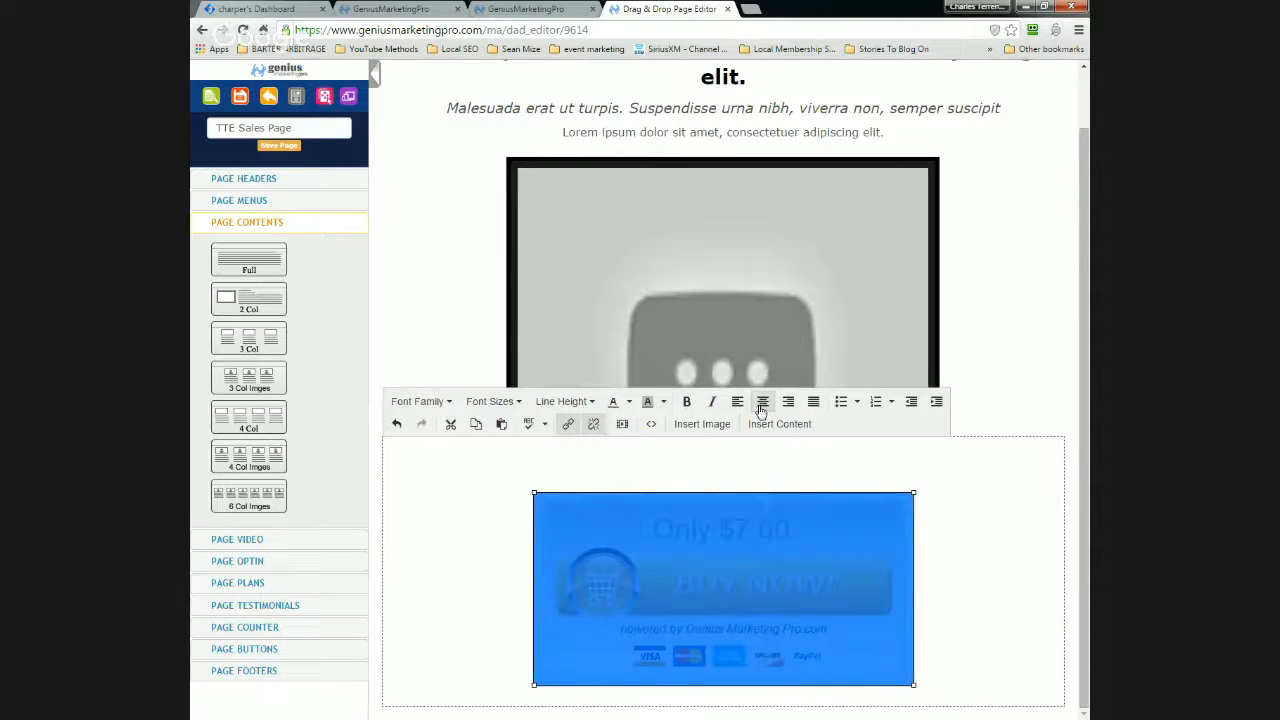
click(657, 453)
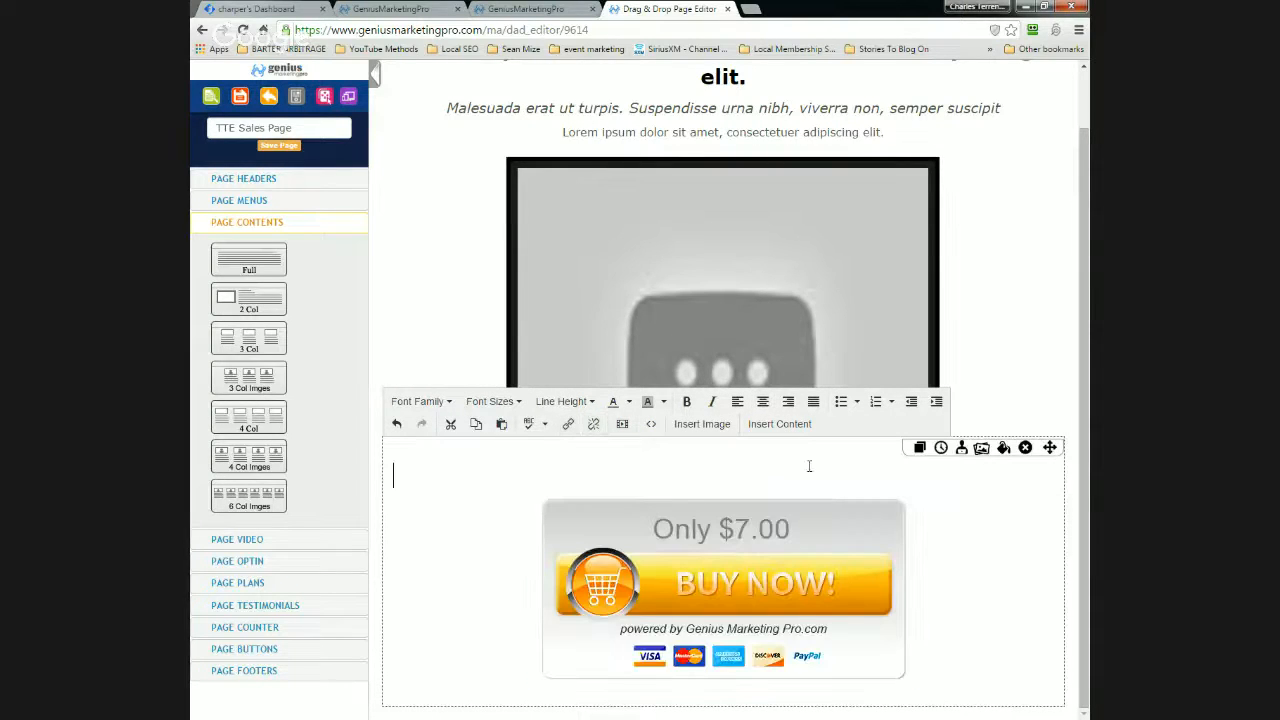
key(Delete)
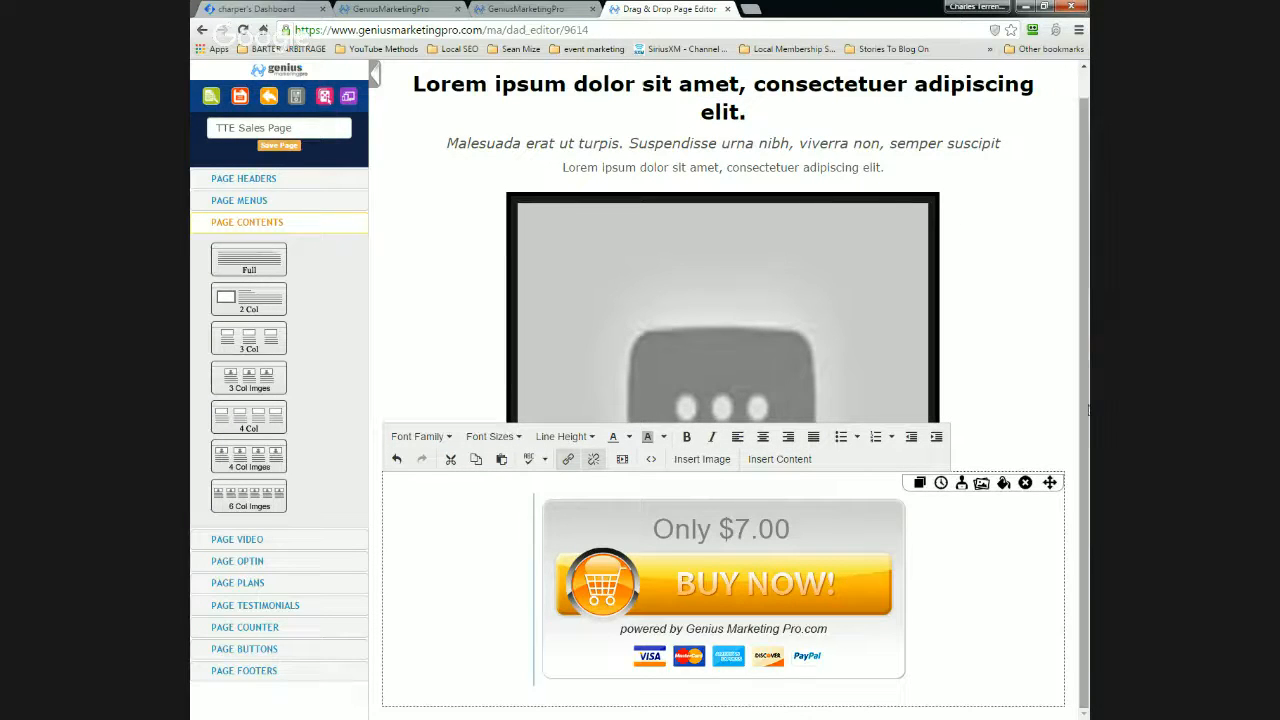
Save the TTE Sales Page and open its preview.
click(282, 149)
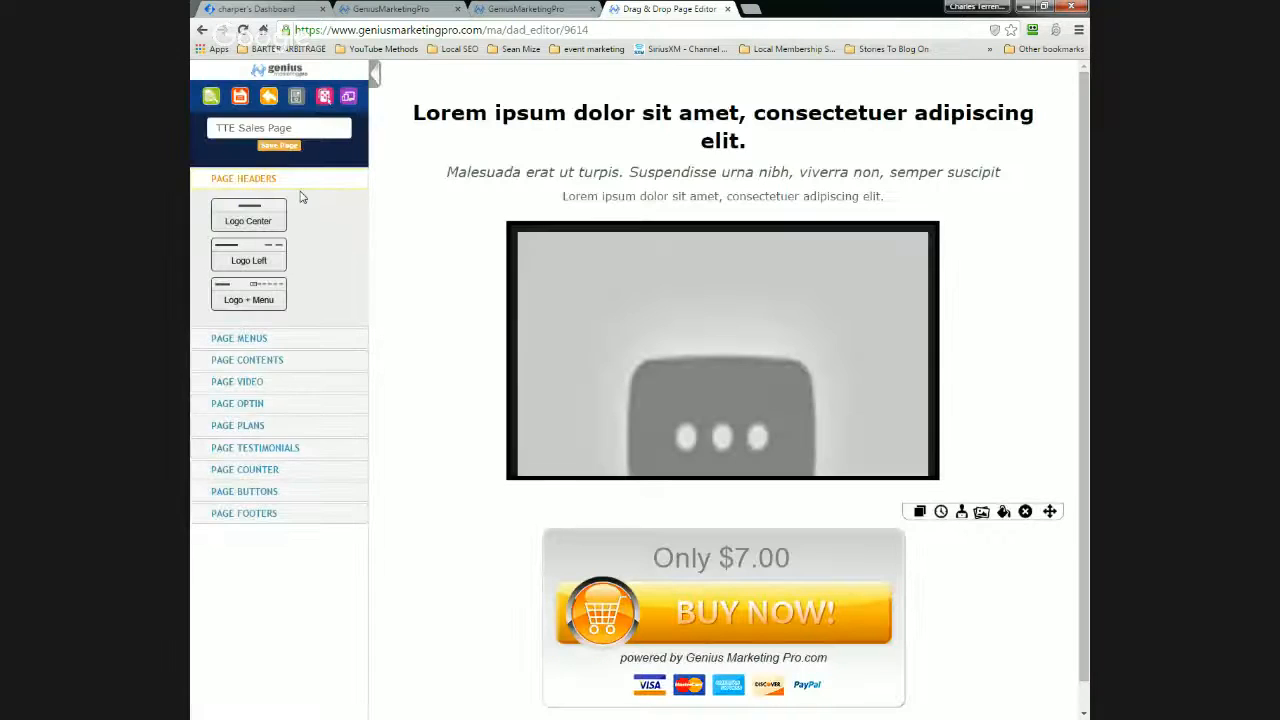
click(212, 97)
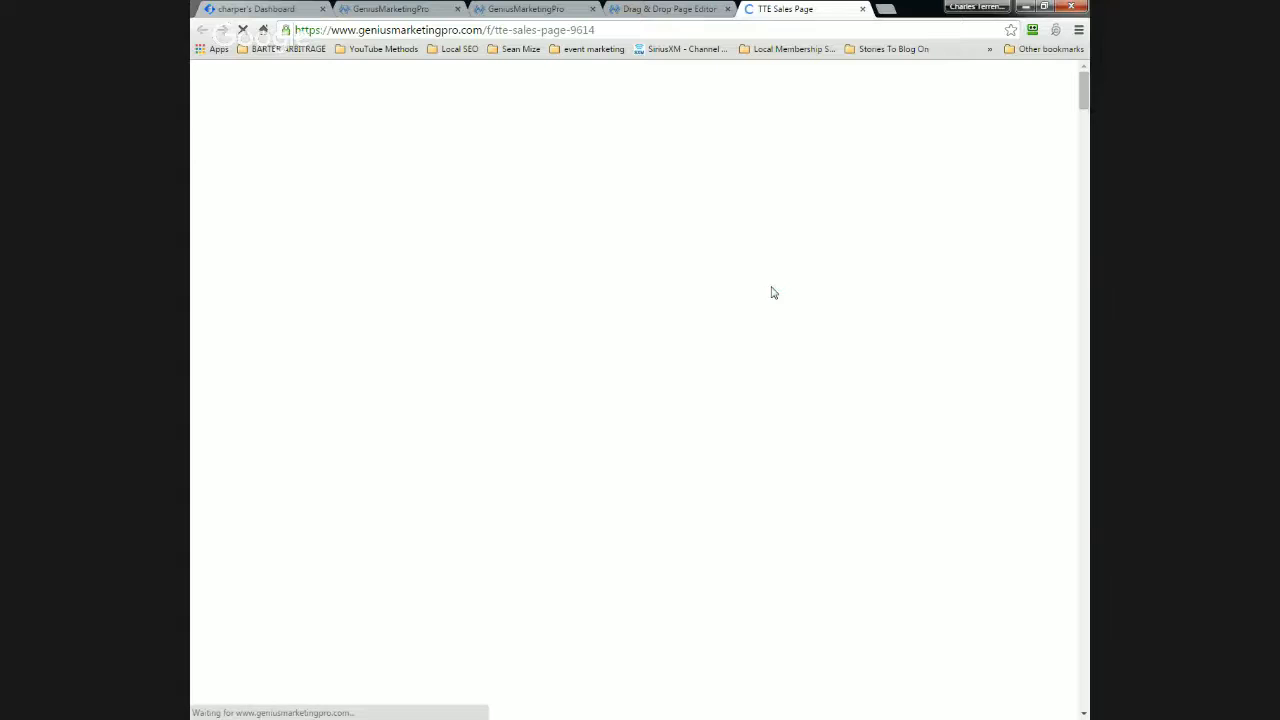
Check the video and Buy Now button in the TTE Sales Page preview, then close the preview.
scroll(931, 340, down, 1)
scroll(935, 344, up, 1)
scroll(705, 358, down, 1)
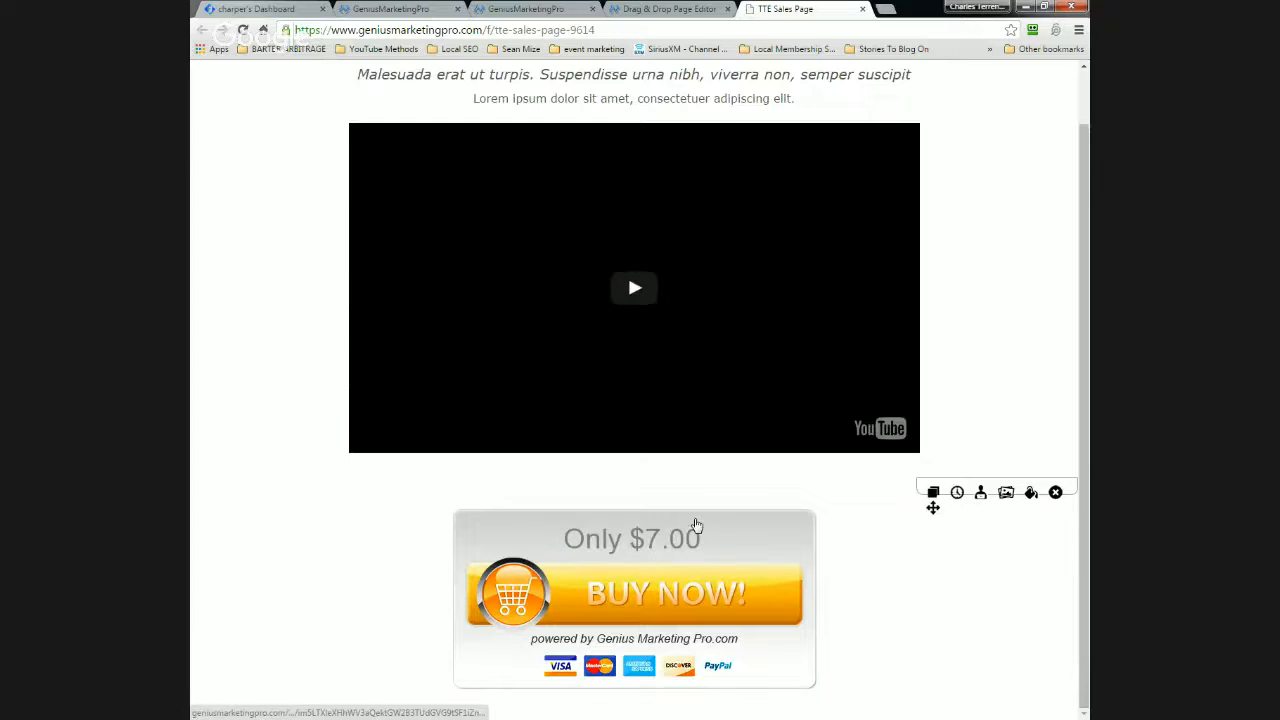
scroll(697, 525, up, 1)
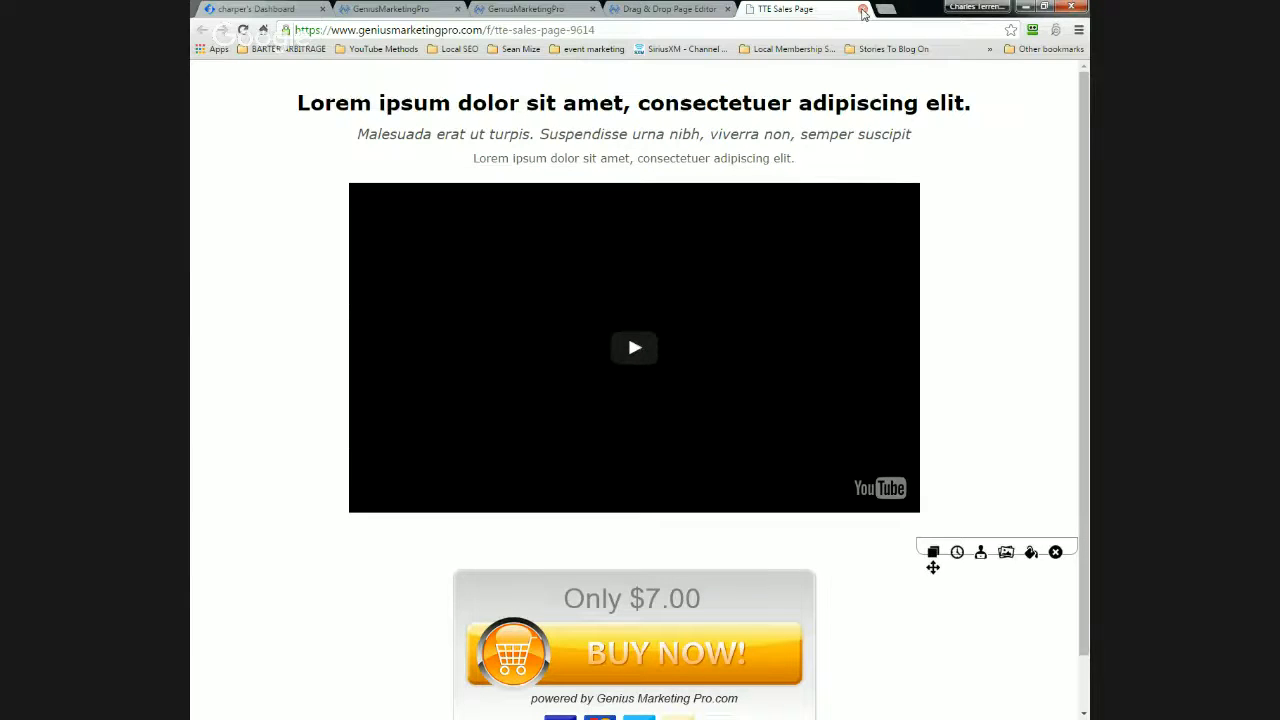
click(863, 9)
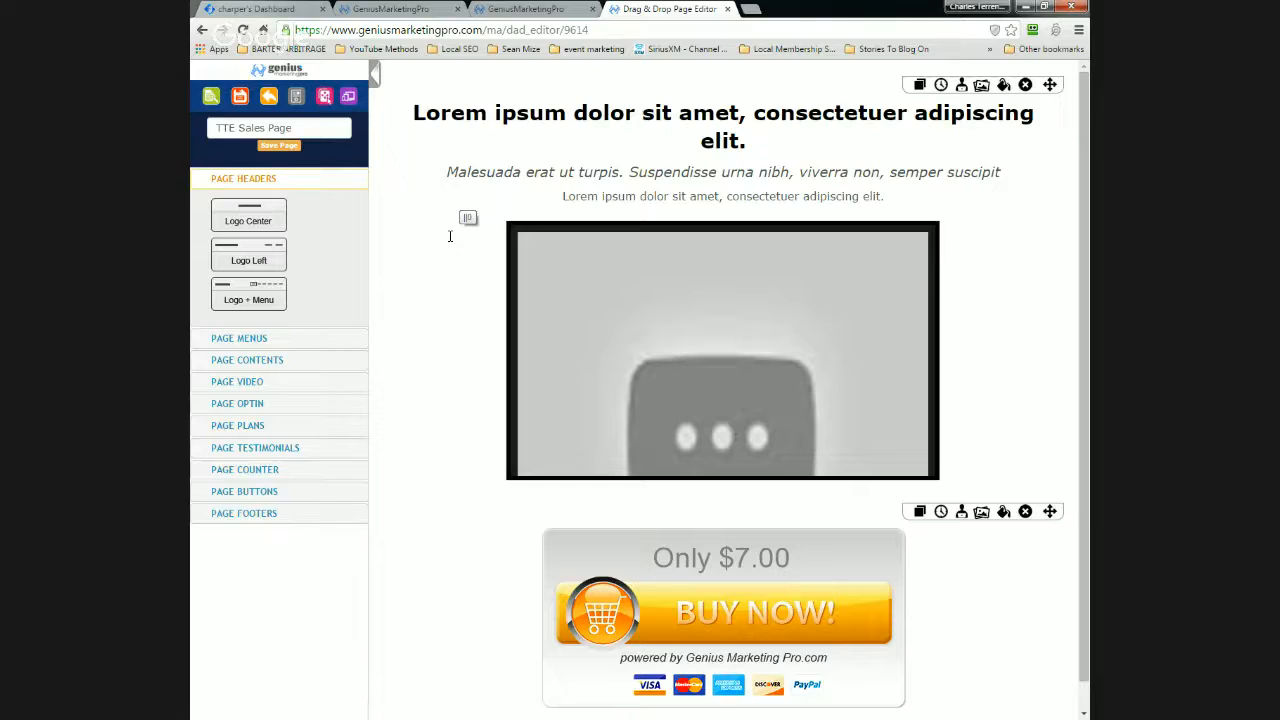
Save the TTE Sales Page, close its editor and return to the Twitter Traffic Conversions funnel.
click(283, 149)
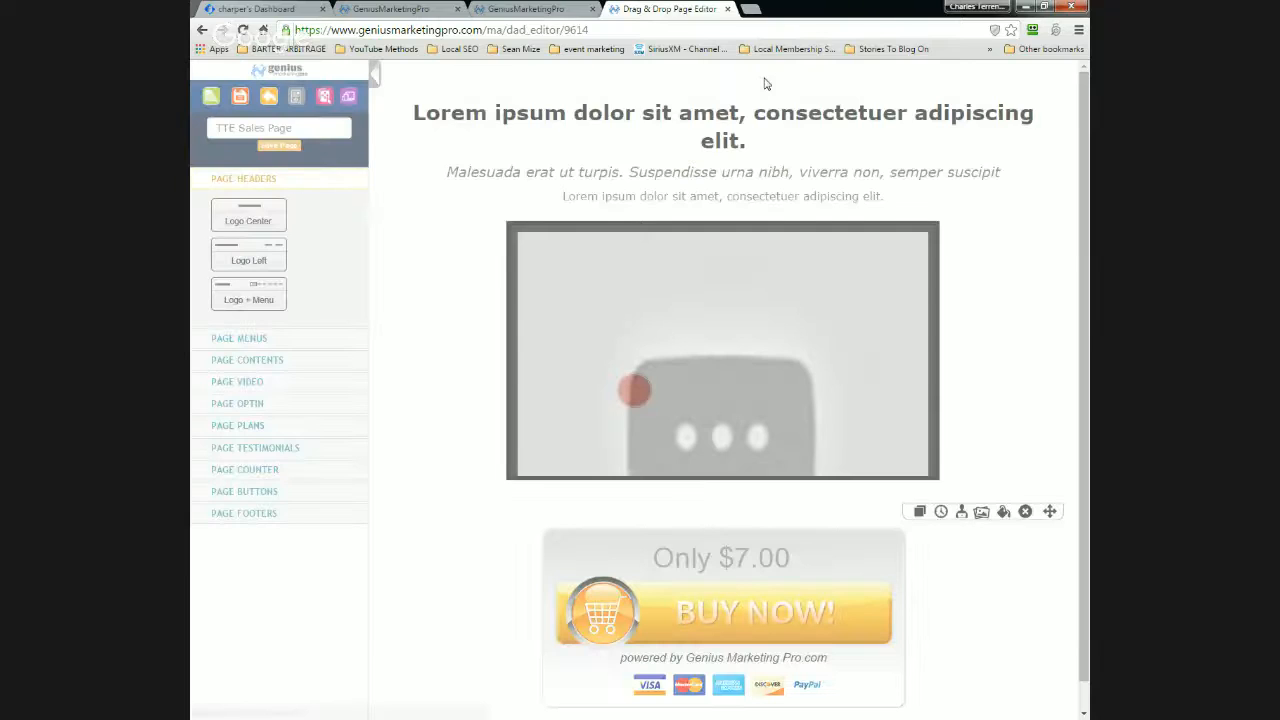
click(727, 10)
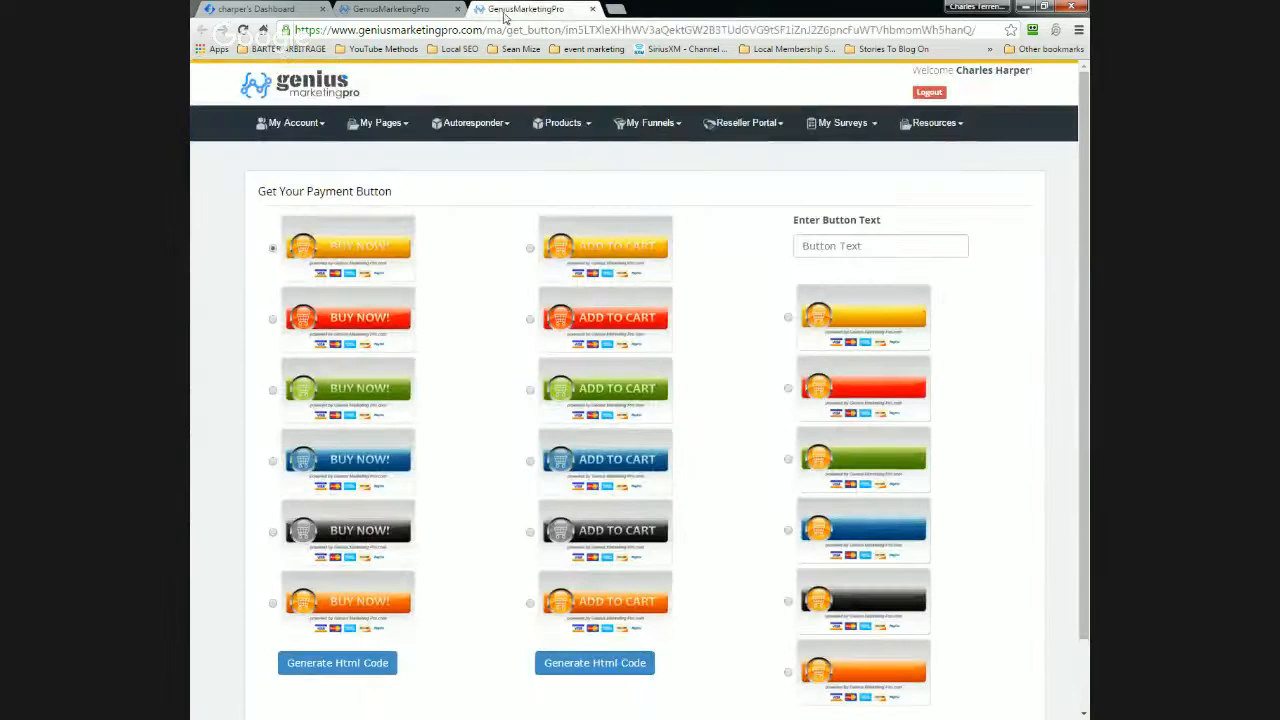
click(400, 9)
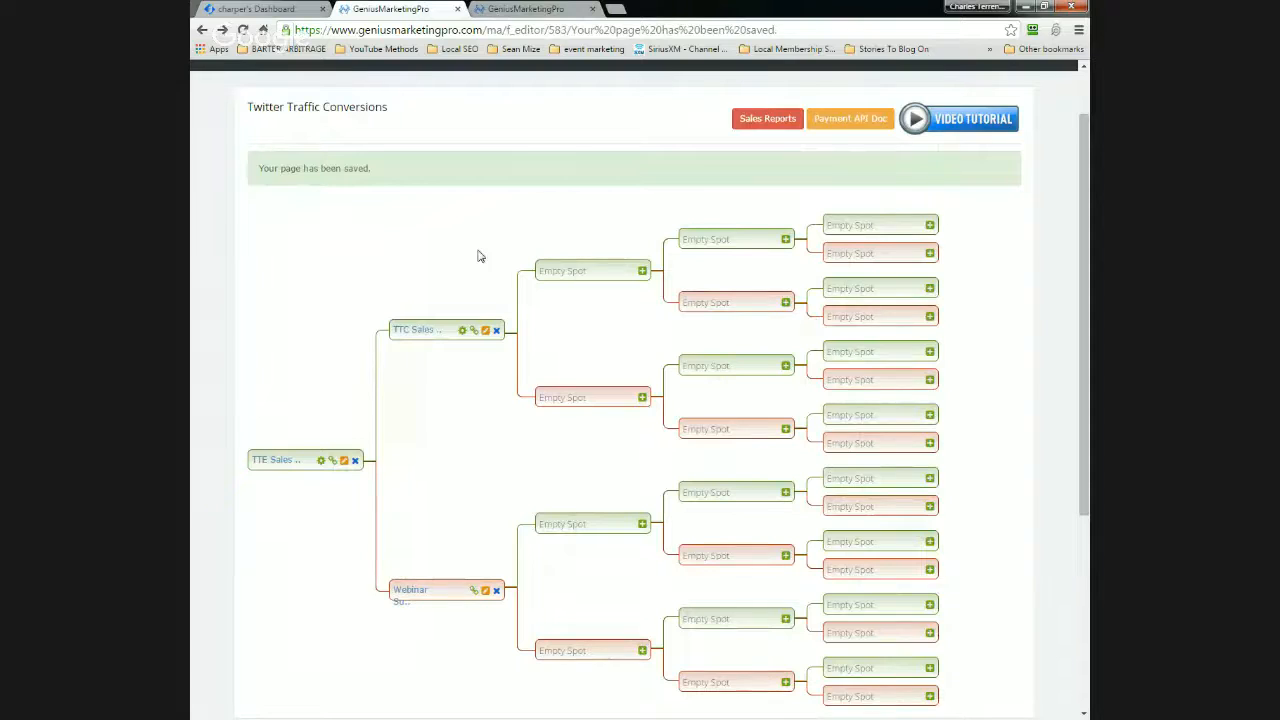
Generate the red Buy Now payment button for the funnel's TTC Sales page and copy its full HTML code.
click(474, 333)
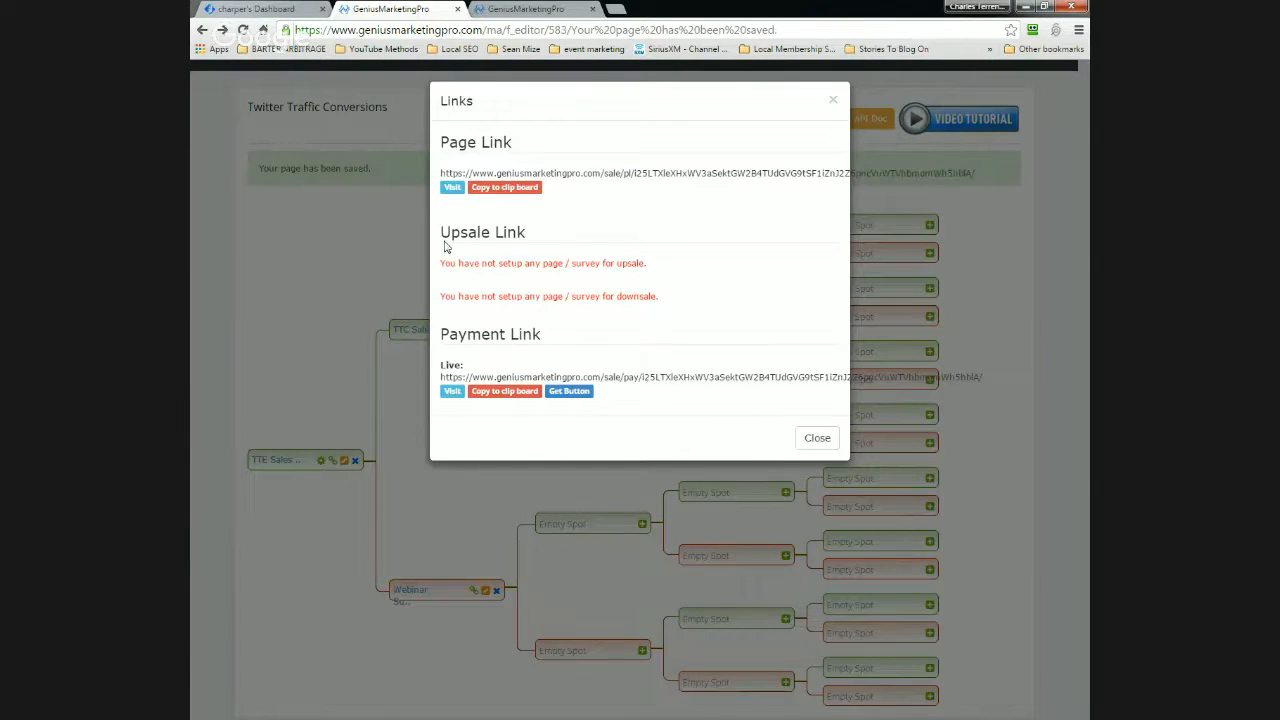
click(568, 393)
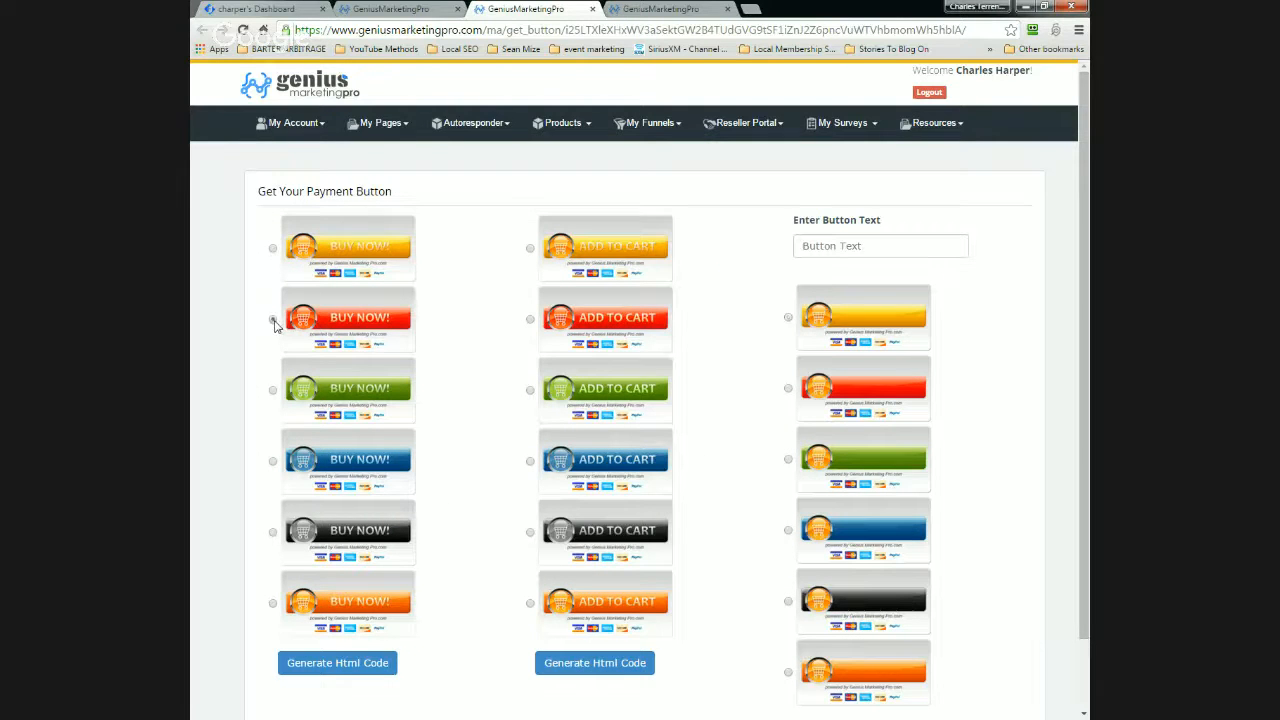
click(273, 319)
click(358, 663)
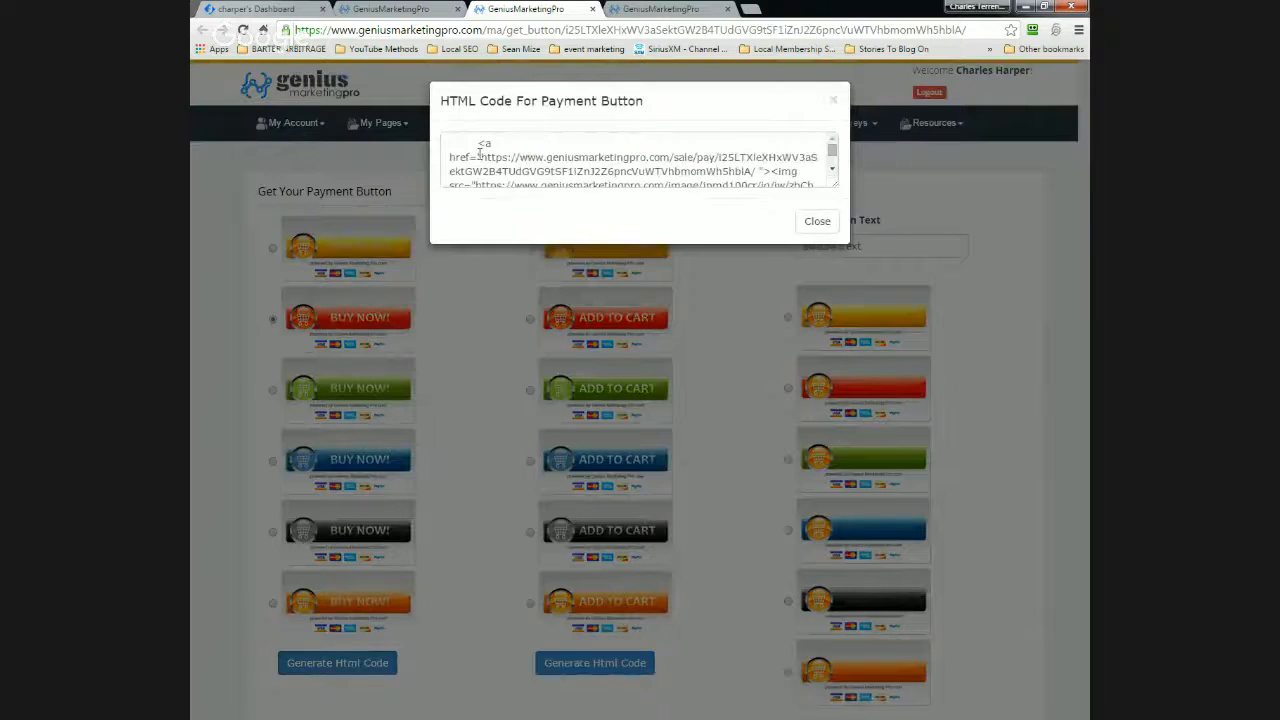
drag(479, 143, 487, 207)
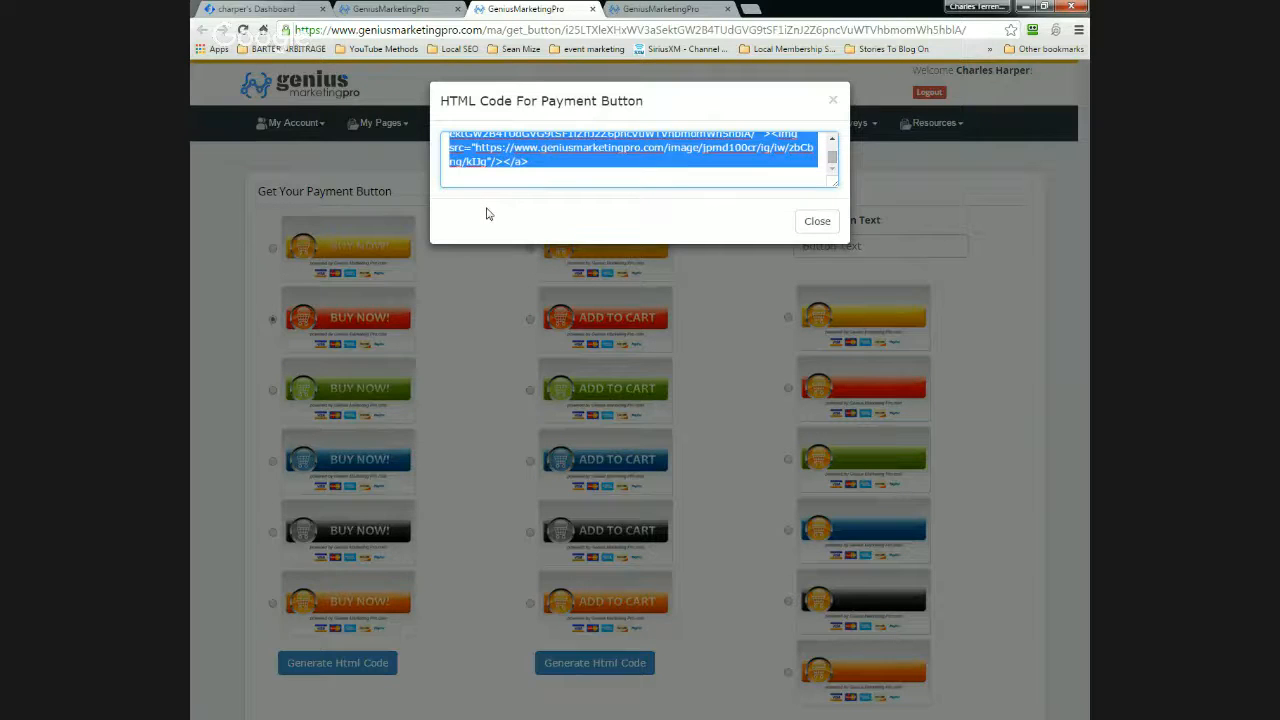
click(815, 221)
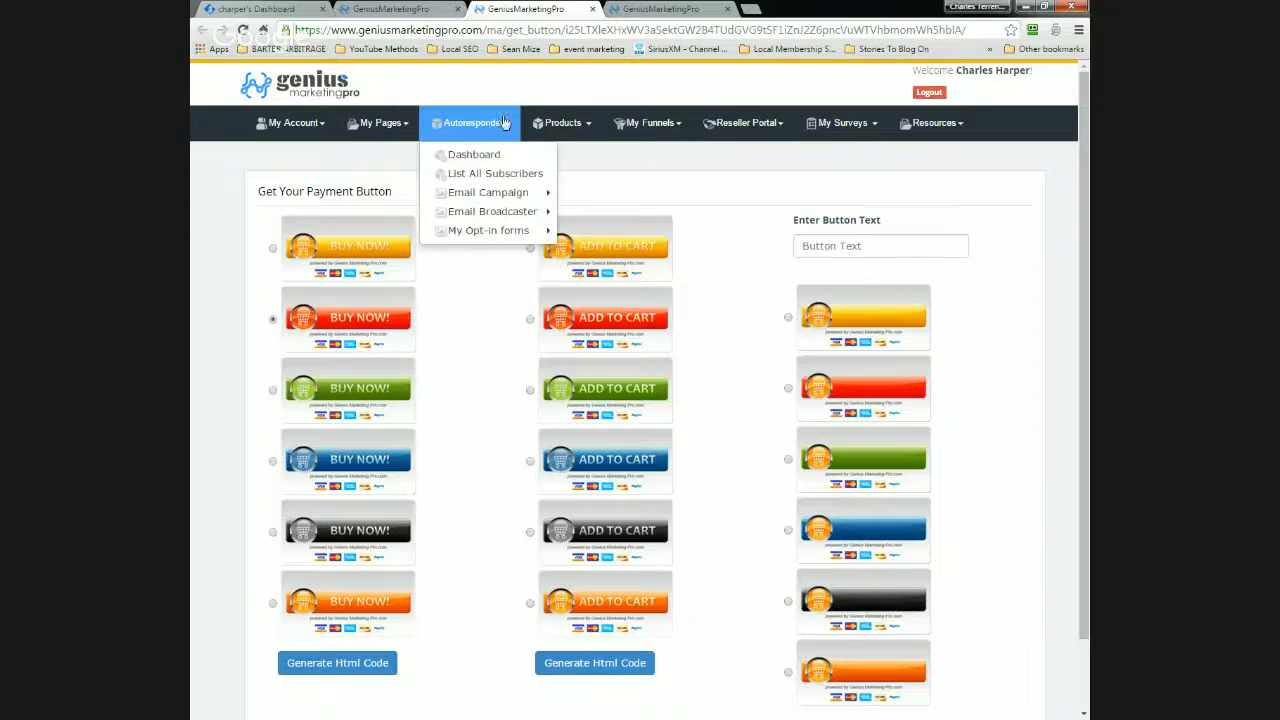
Open the My Pages list in a separate browser tab and open the TTC Sales Page for editing.
mouse_move(410, 133)
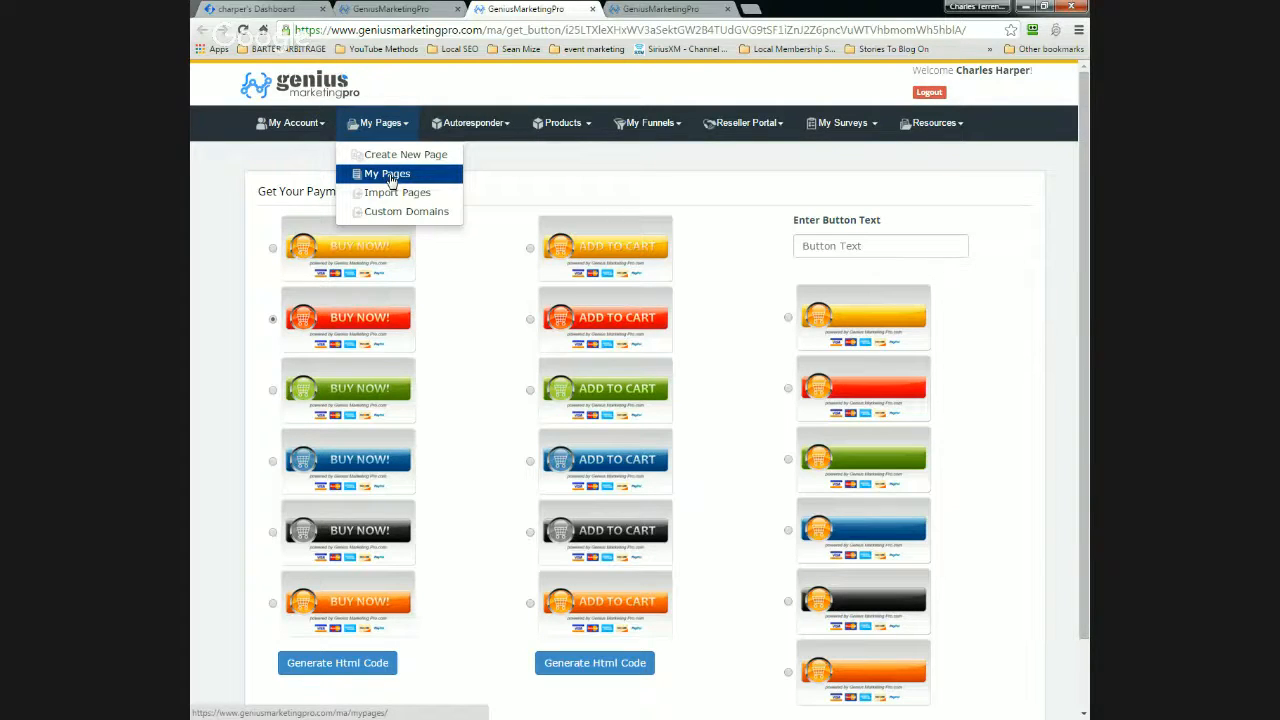
right_click(391, 179)
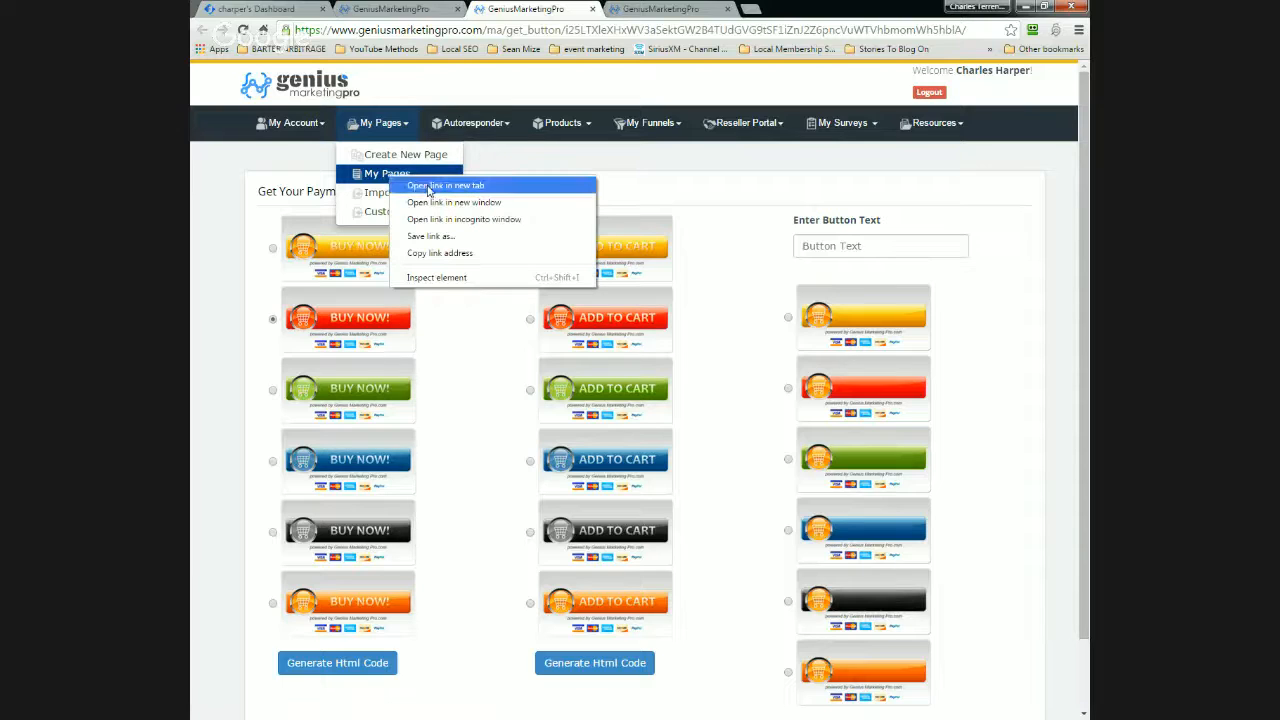
click(430, 187)
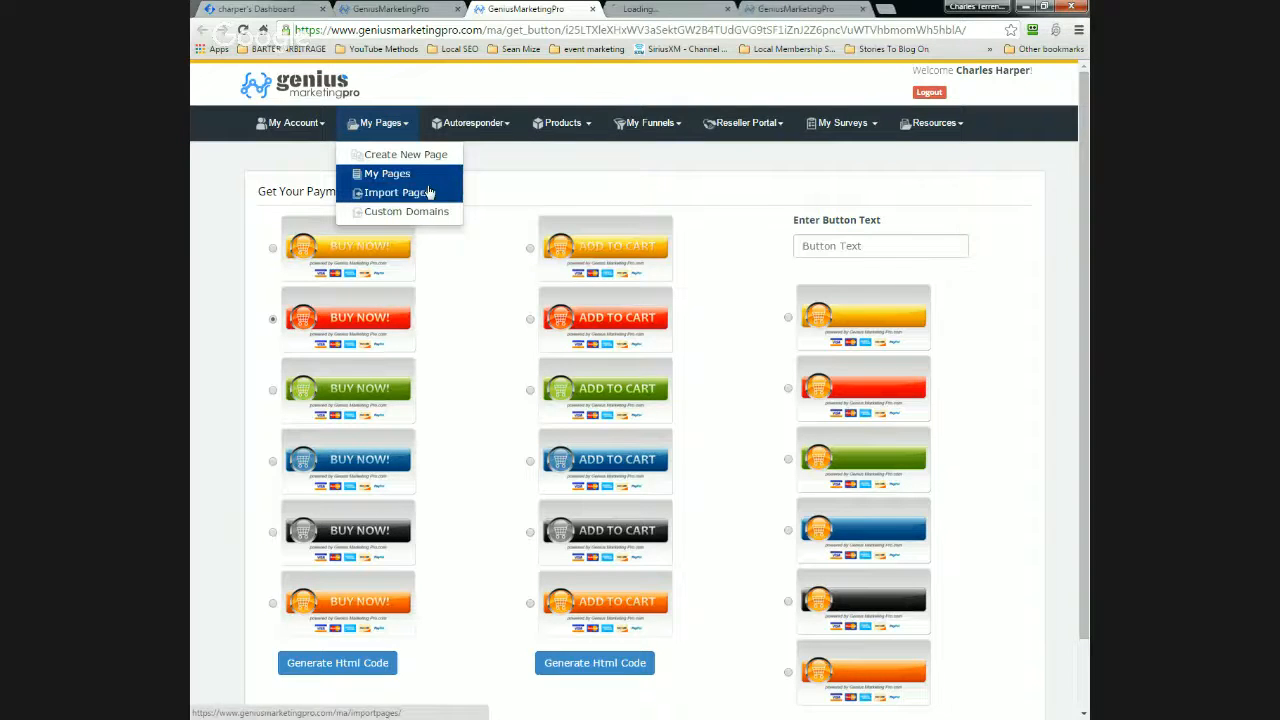
click(655, 8)
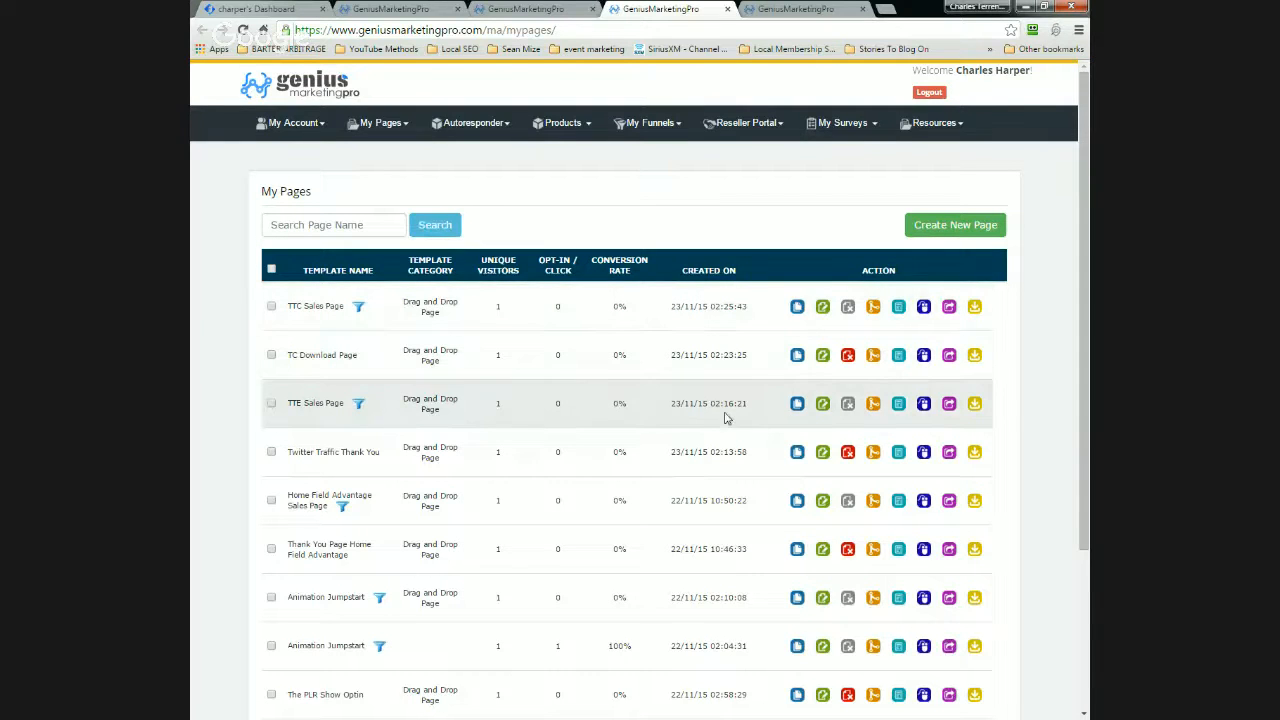
click(822, 308)
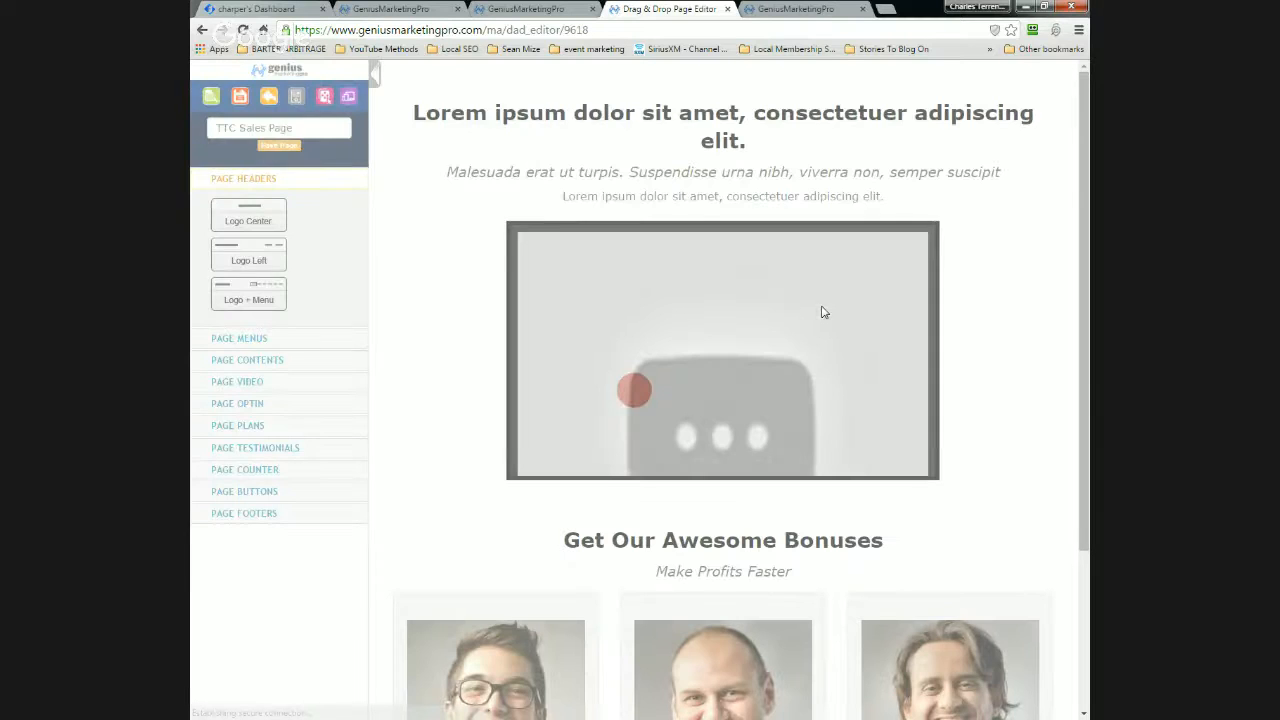
Add a Full content section below the bonuses on the TTC Sales Page and save the page.
scroll(1008, 425, down, 2)
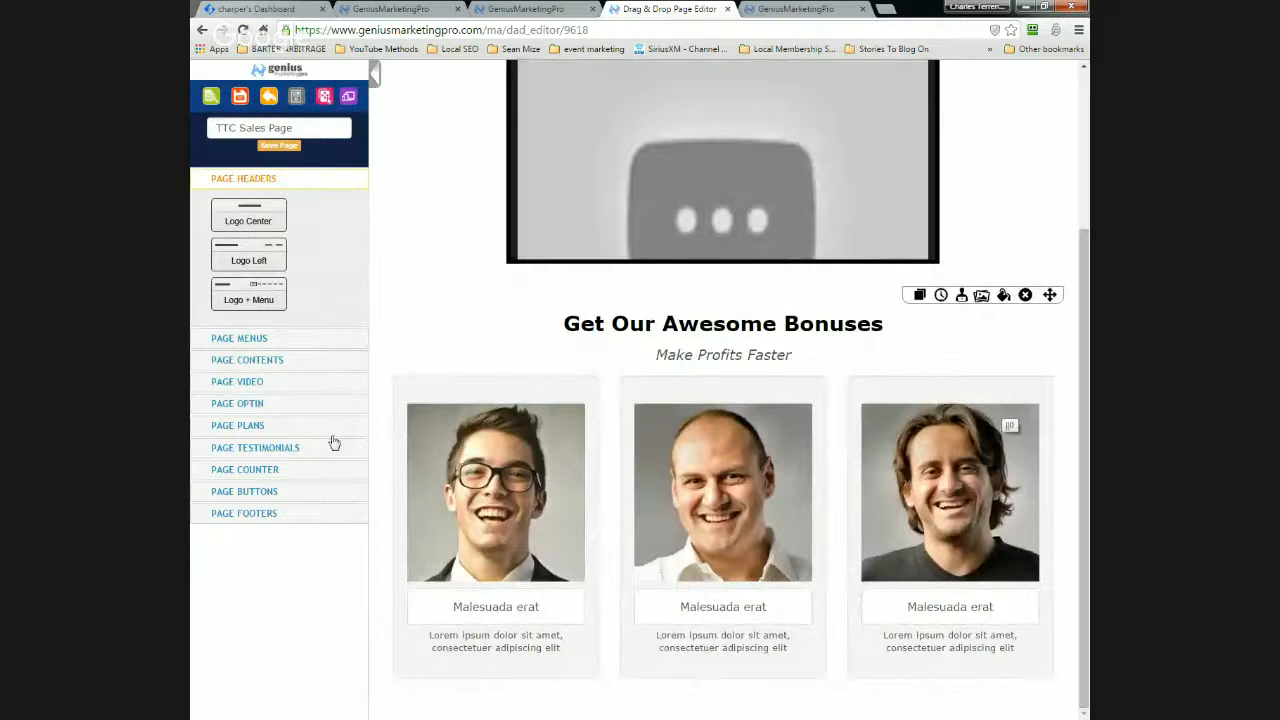
click(249, 360)
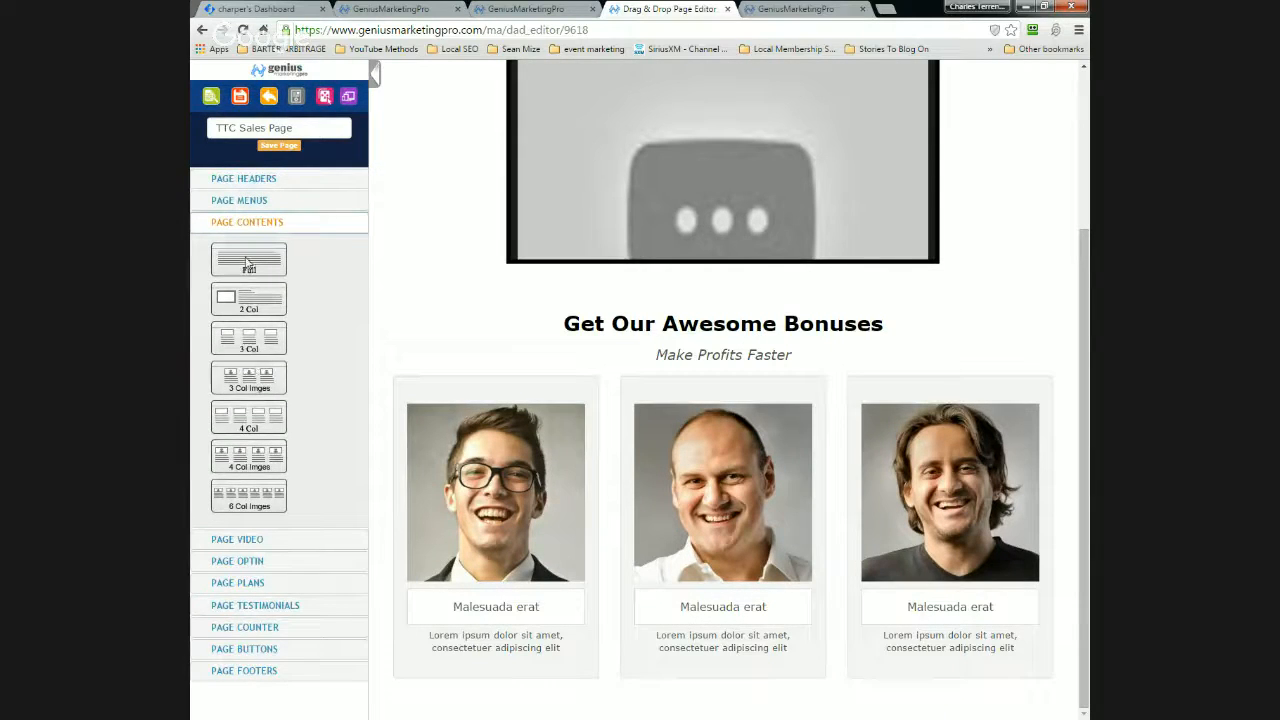
drag(226, 268, 688, 698)
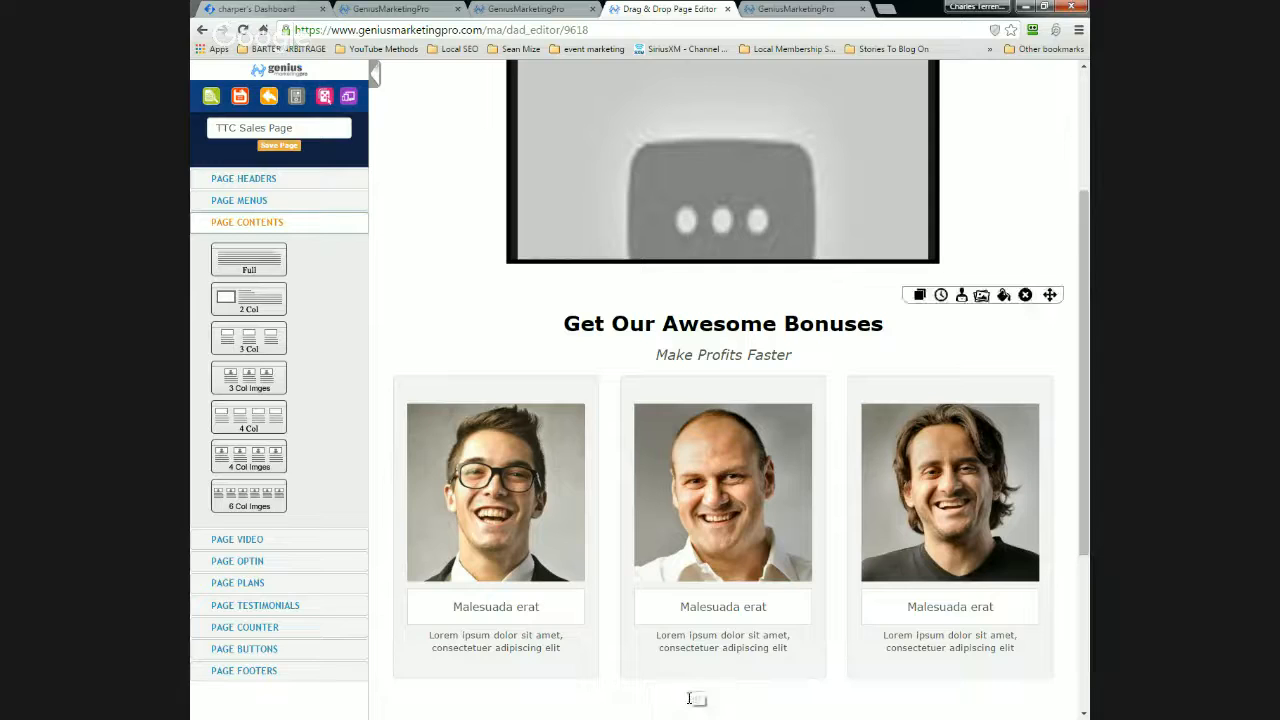
drag(1080, 480, 1073, 671)
mouse_move(886, 663)
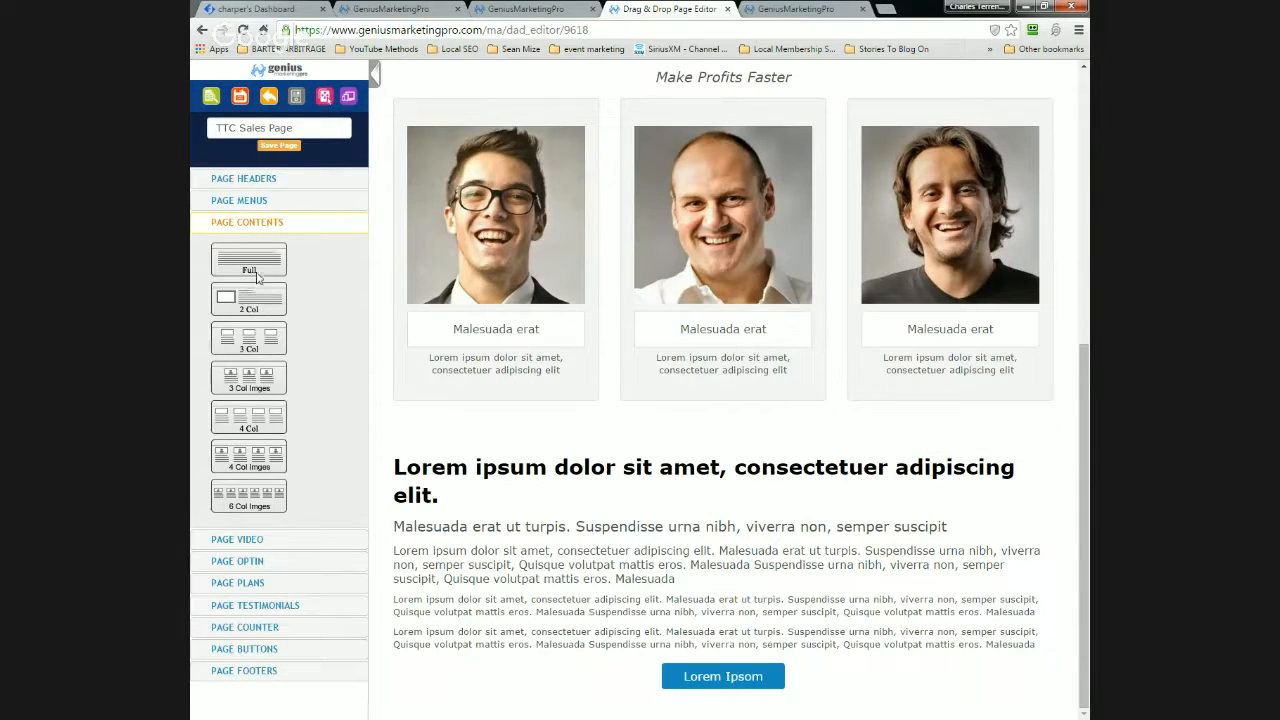
click(285, 150)
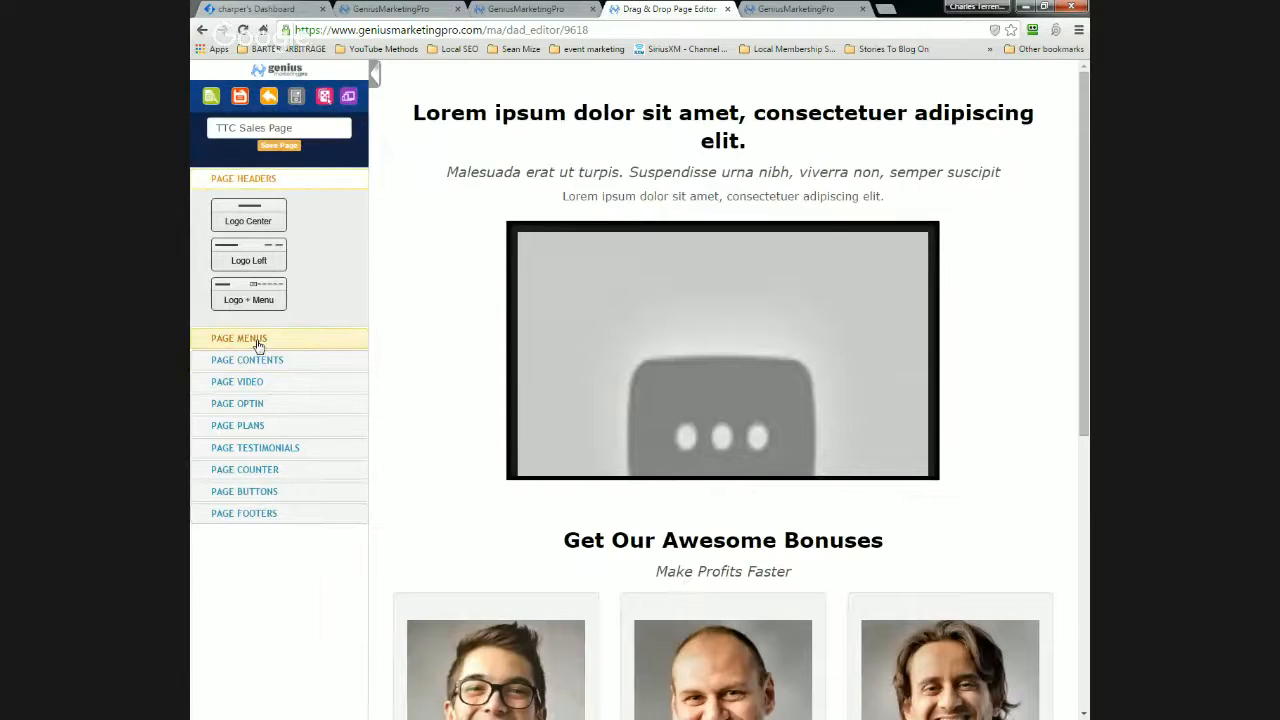
Delete all placeholder text and the Lorem Ipsom button from the Full section below the bonuses.
click(254, 362)
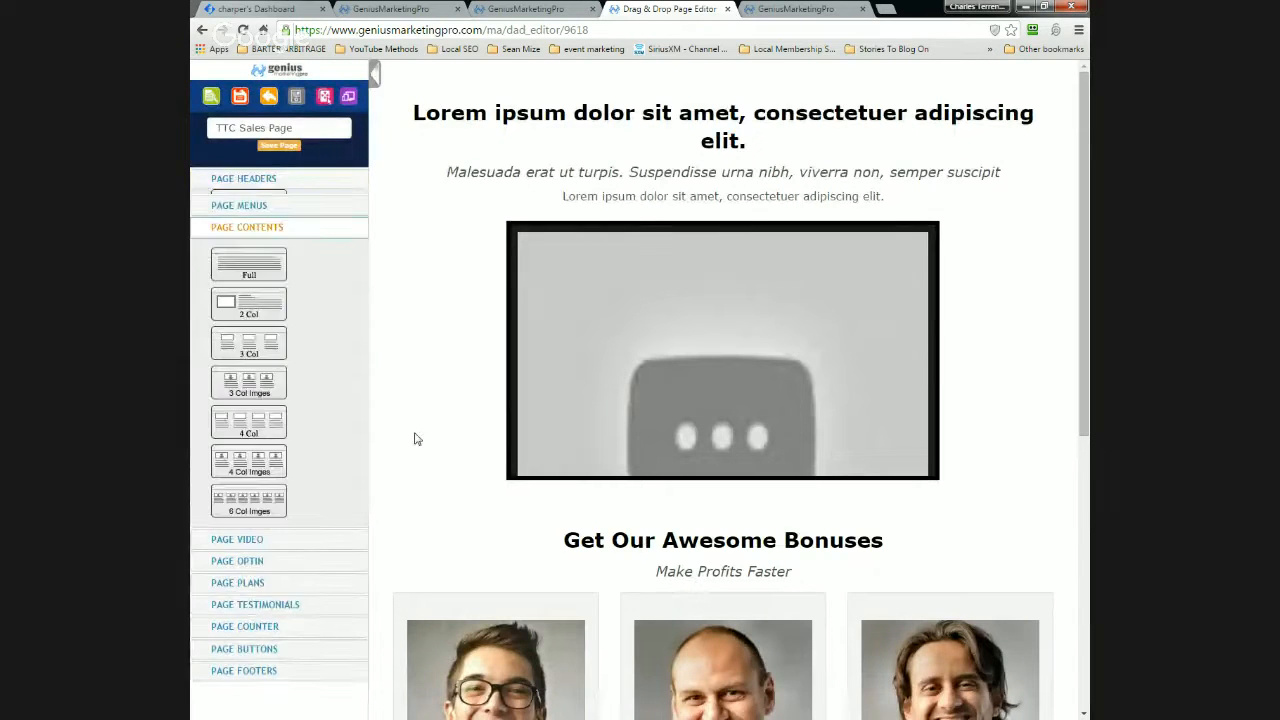
scroll(417, 439, down, 5)
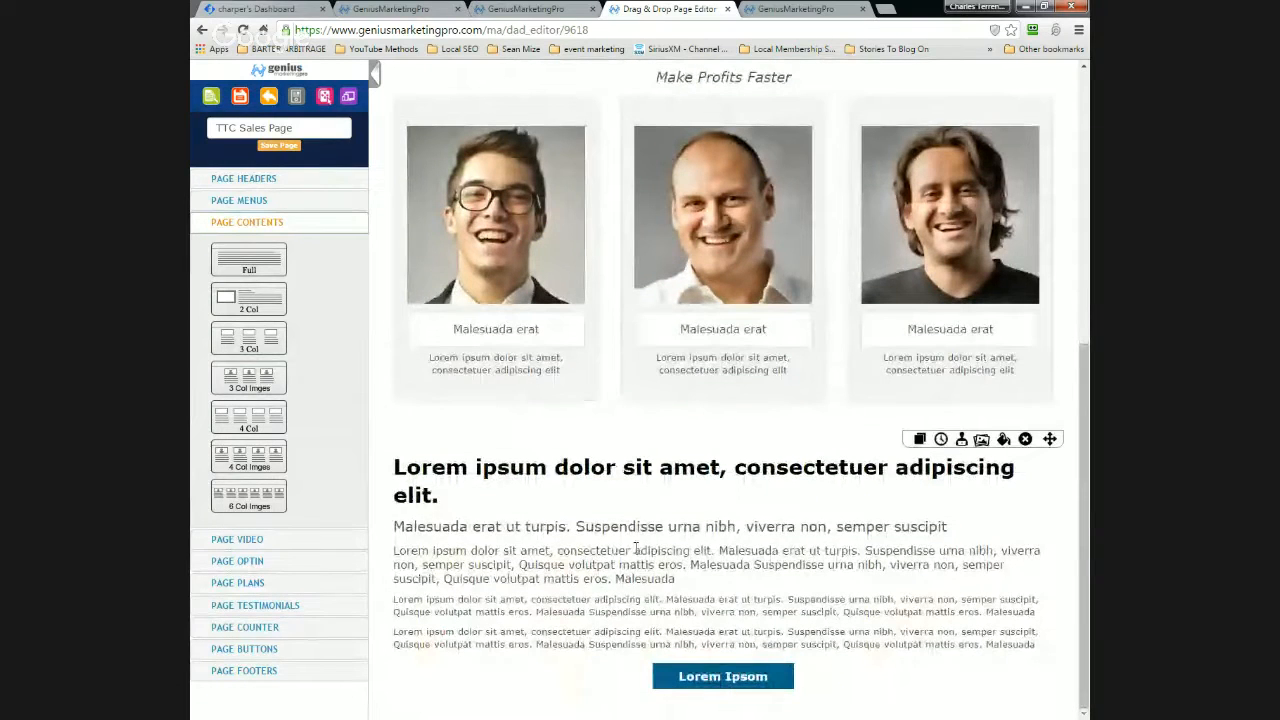
click(636, 548)
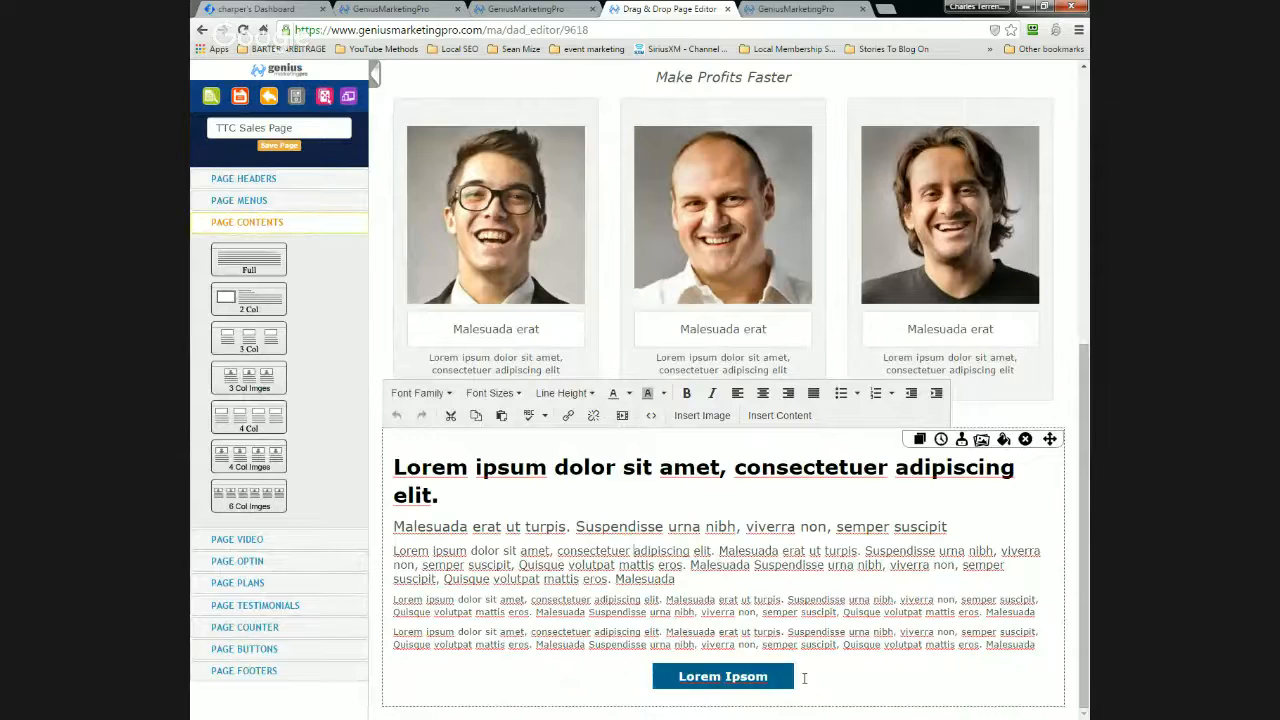
drag(805, 677, 376, 455)
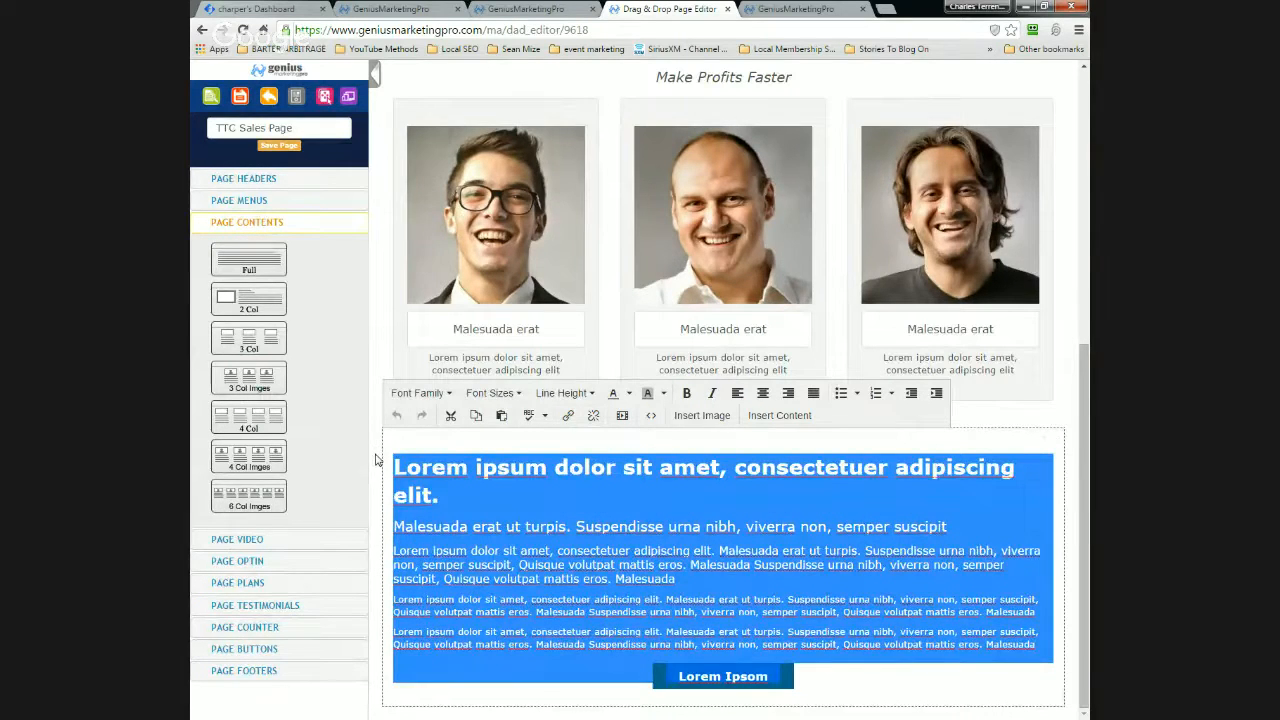
key(Delete)
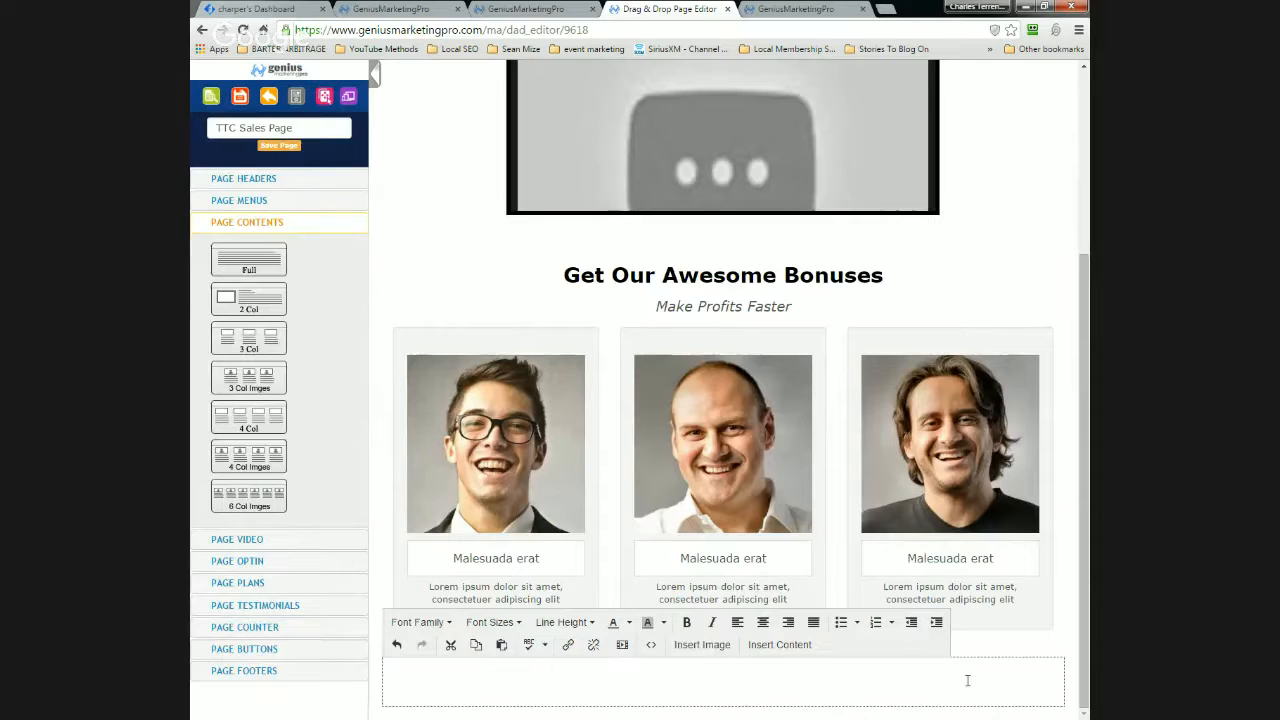
Paste the copied payment button code after the title div in the section's source, remove the extra blank line and apply it.
click(651, 647)
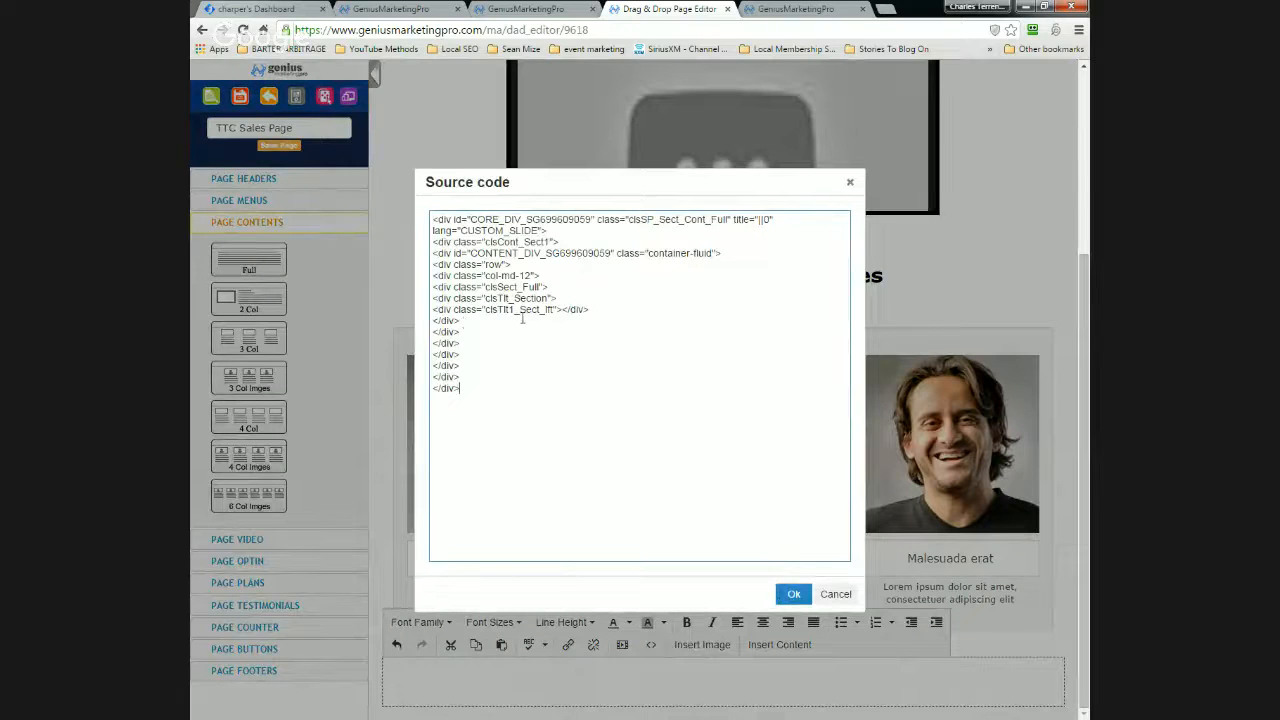
click(605, 314)
text(<a href="https://www.geniusmarketingpro.com/sale/pay/l25LTXleXHxWV3aSektGW2B4TUdGVG9tSF1iZnJ2Z6pncVuWTVhbmomWh5hblA/ "><img src="https://www.geniusmarketingpro.com/image/jpmd100cr/ig/iw/zbCbng/kIJg"/></a>)
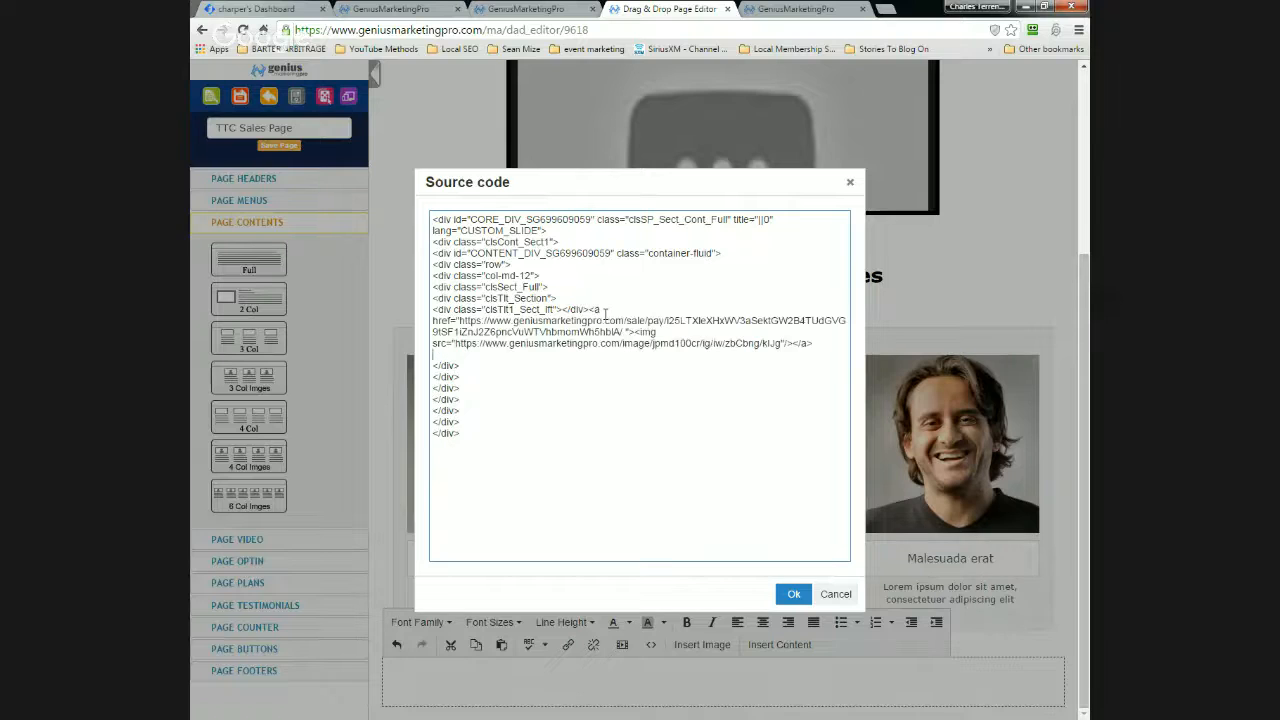
key(Delete)
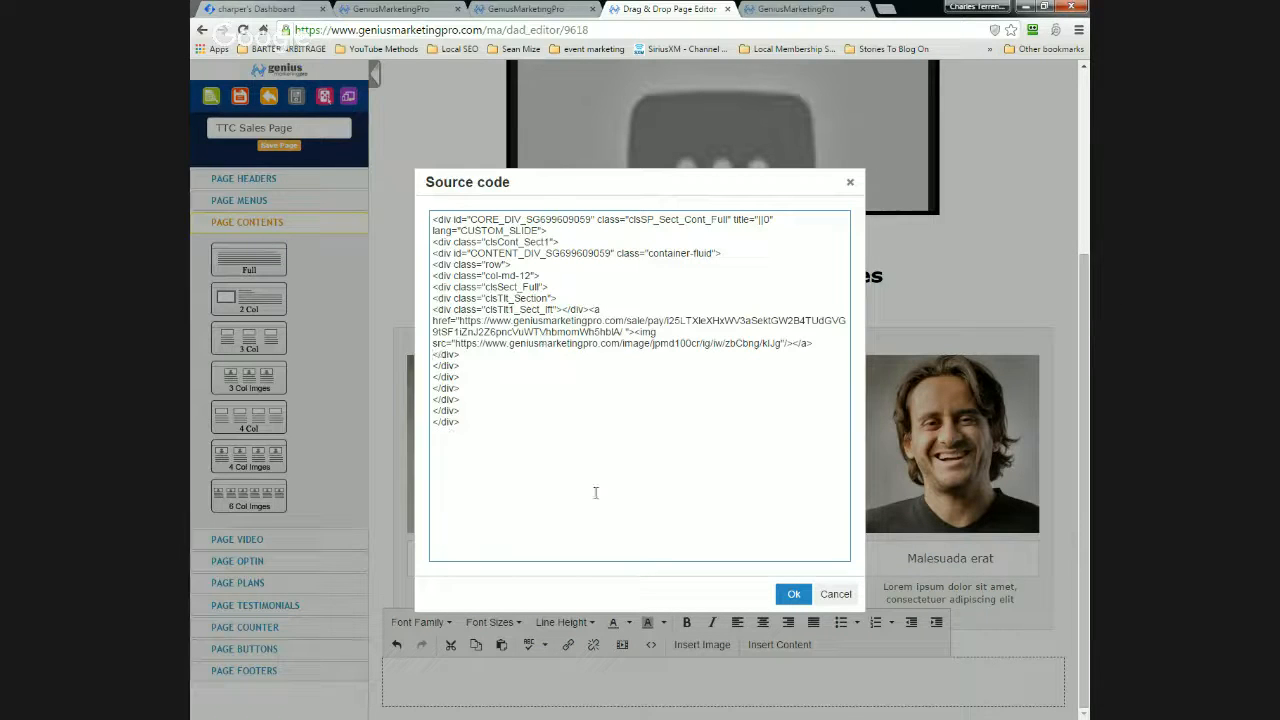
click(794, 595)
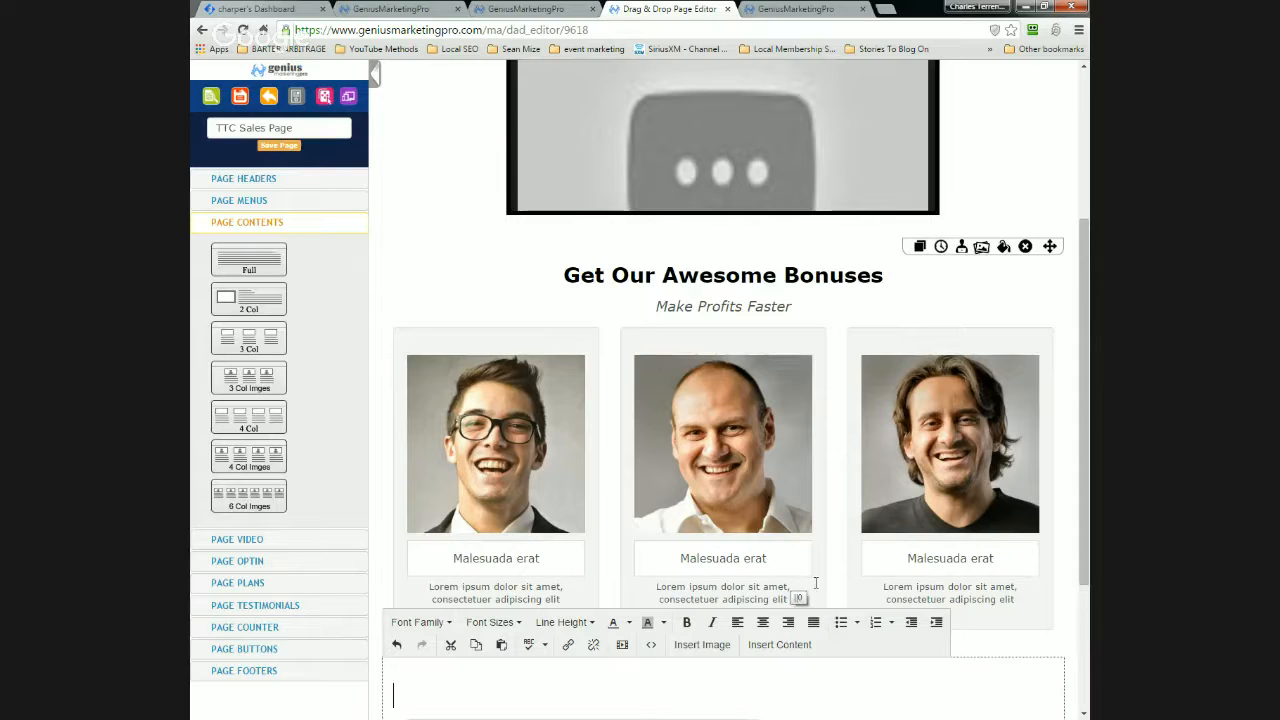
Center the red $17.00 Buy Now button in its section and delete the empty line above it.
drag(1085, 378, 1086, 506)
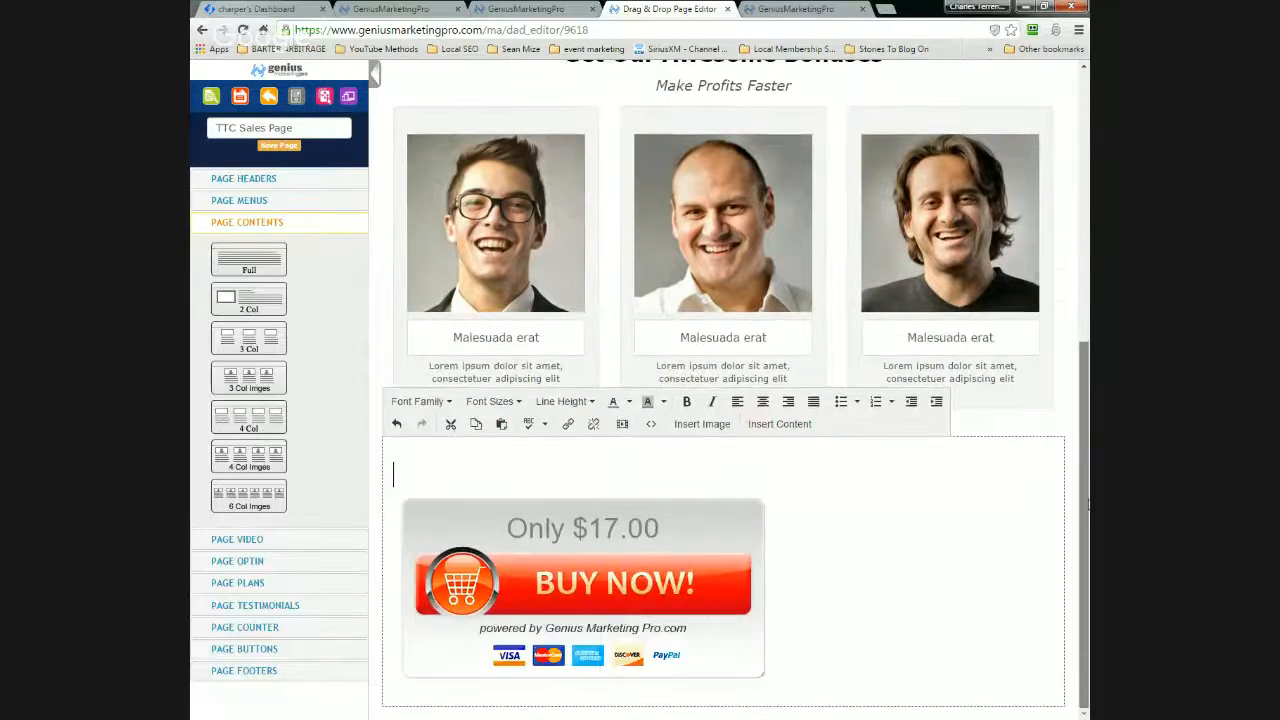
click(566, 527)
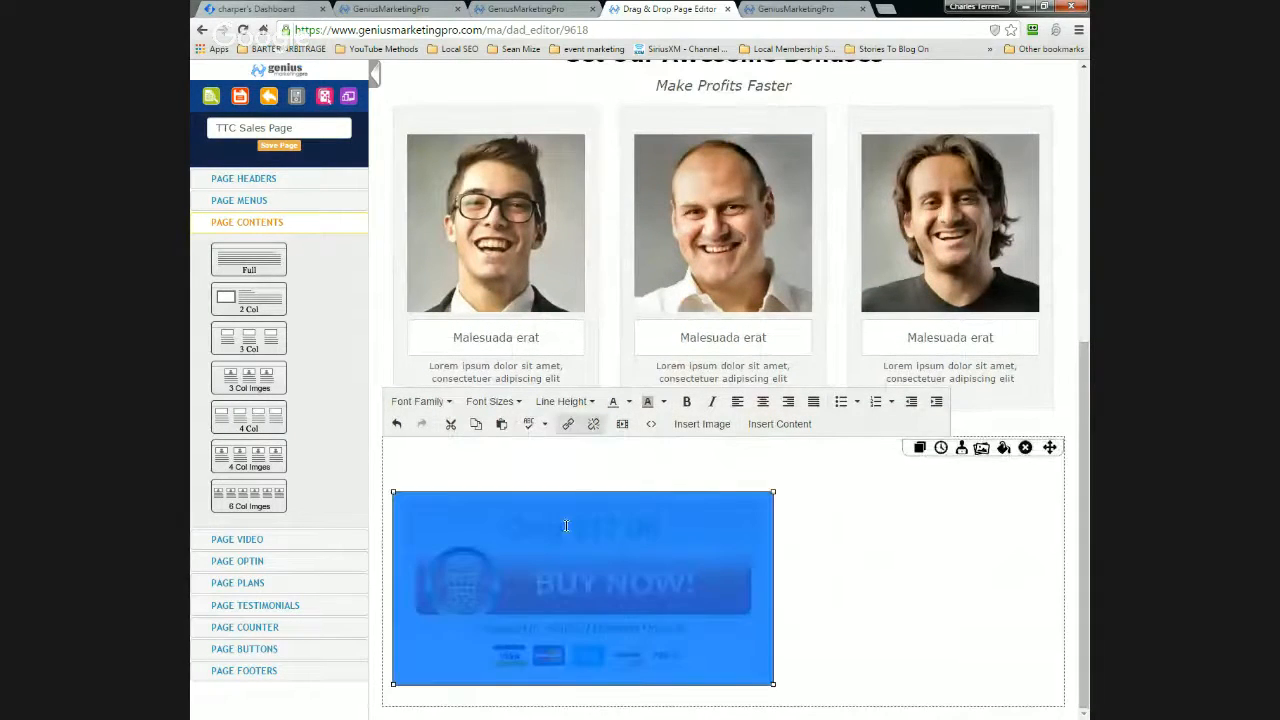
click(762, 403)
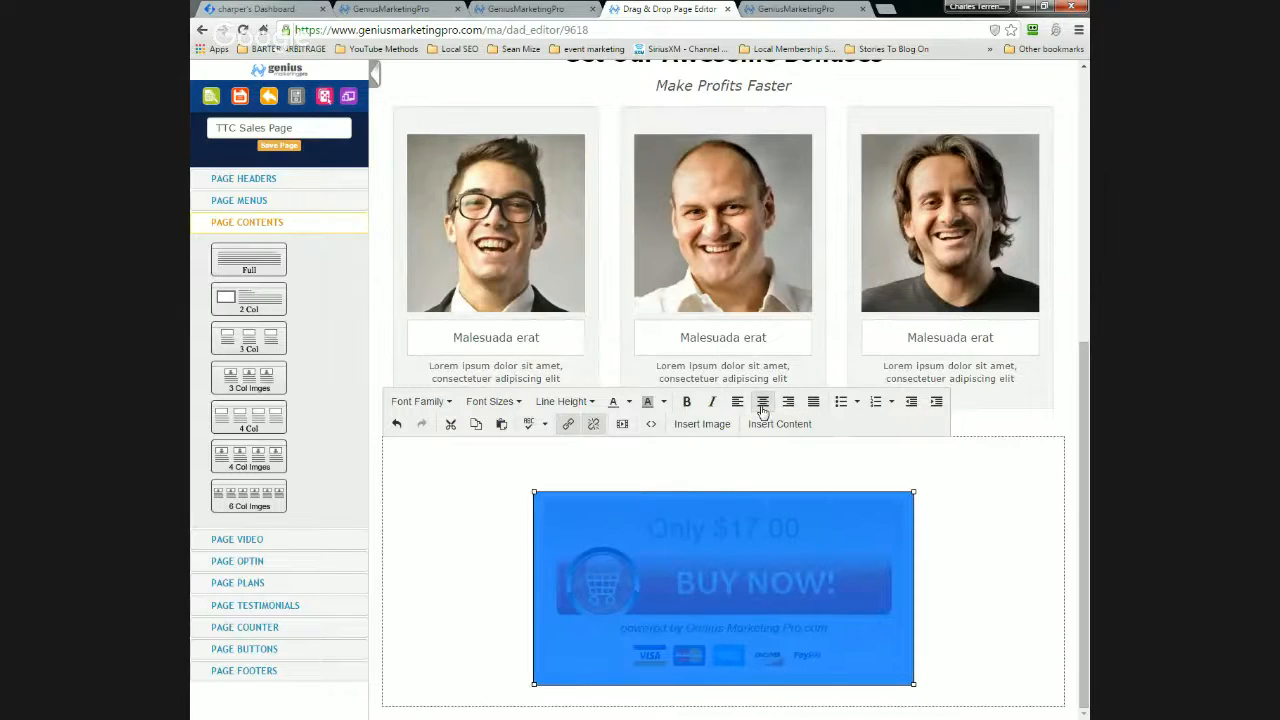
click(689, 457)
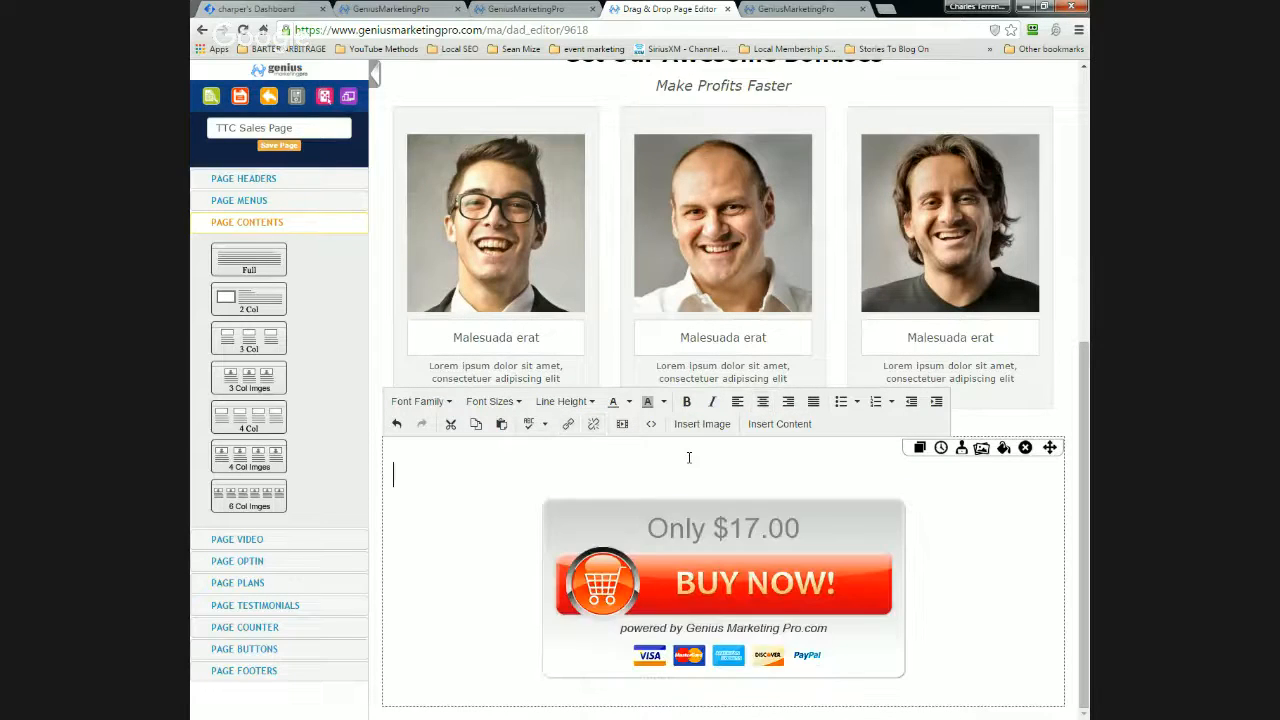
key(Delete)
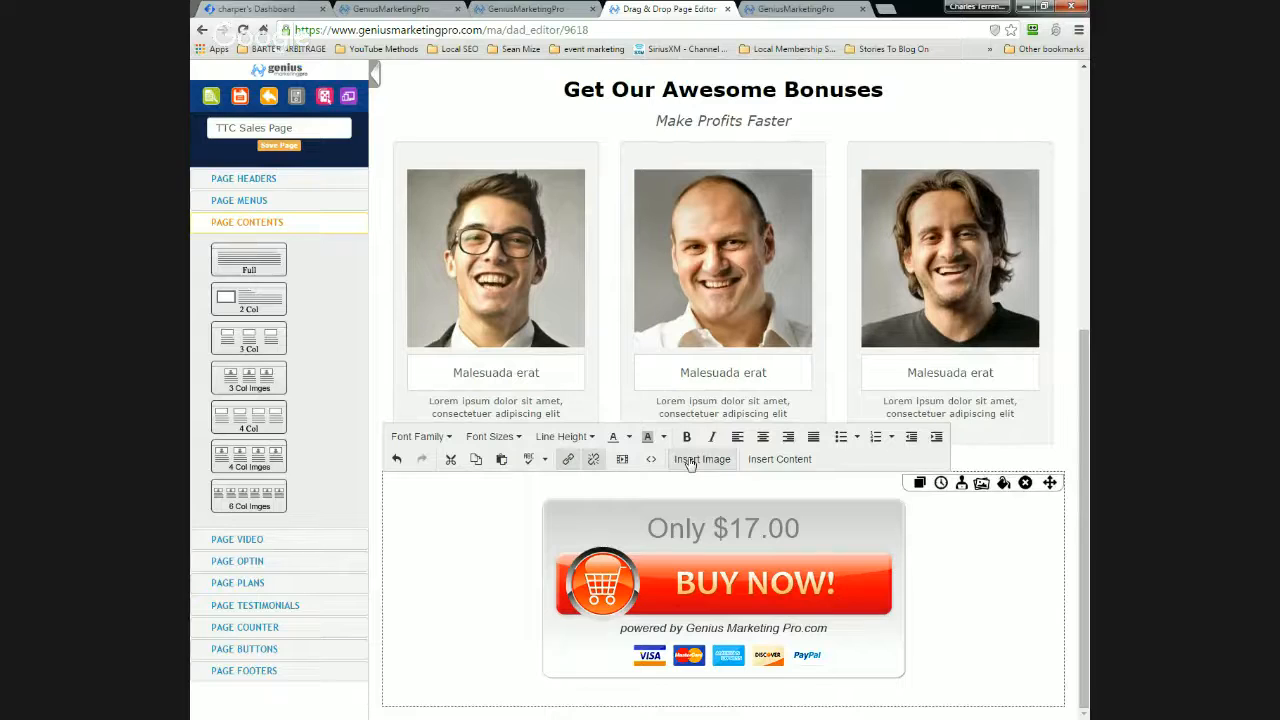
Save the TTC Sales Page and preview the published page down to its Buy Now button.
click(1034, 452)
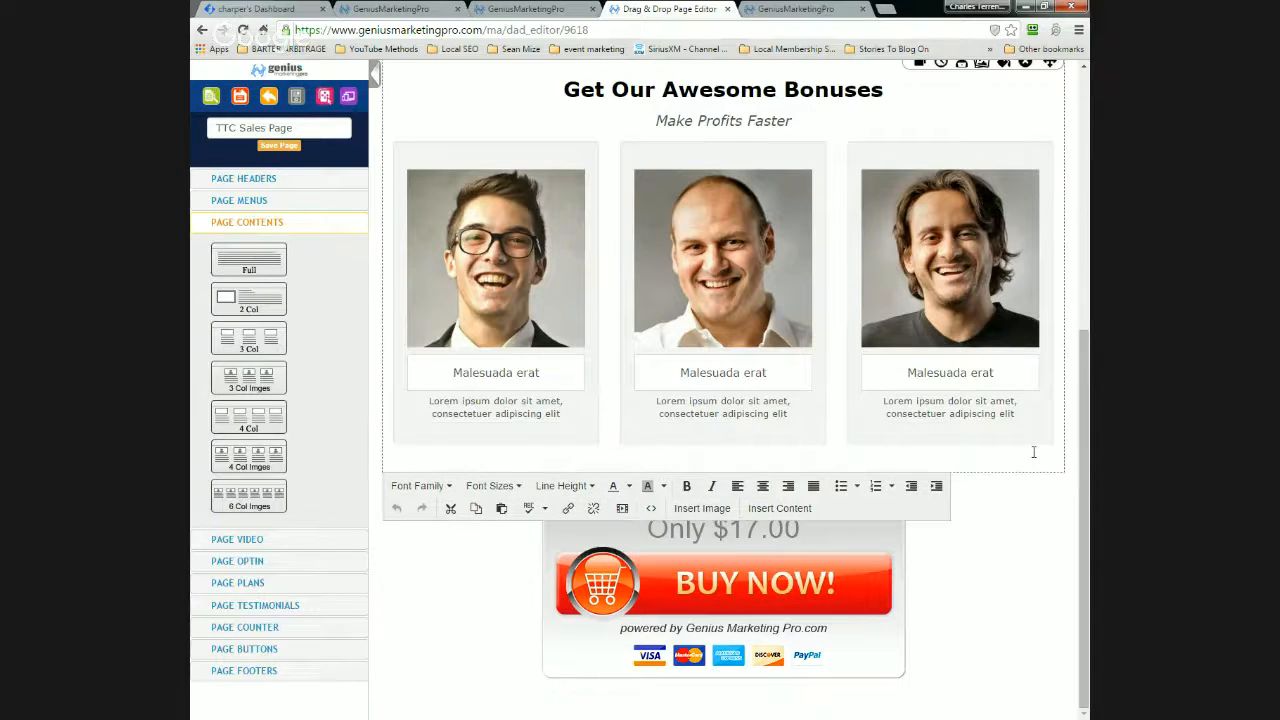
click(284, 149)
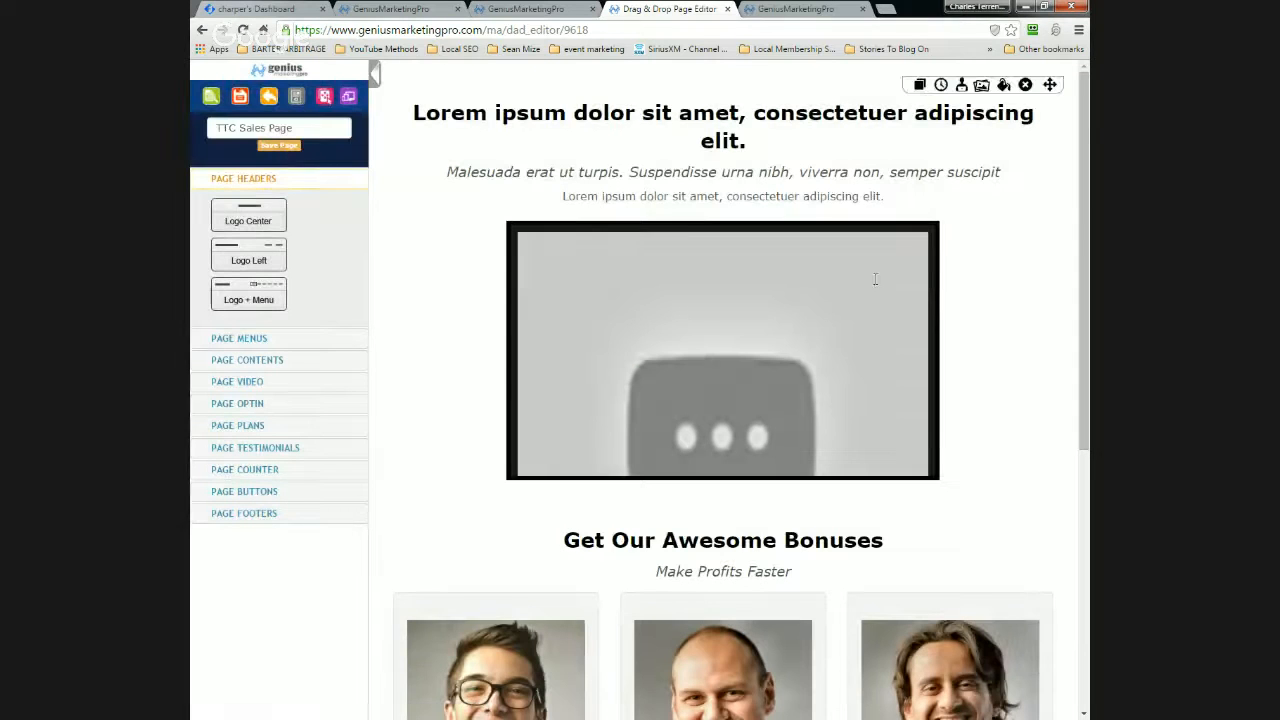
drag(1085, 407, 1088, 436)
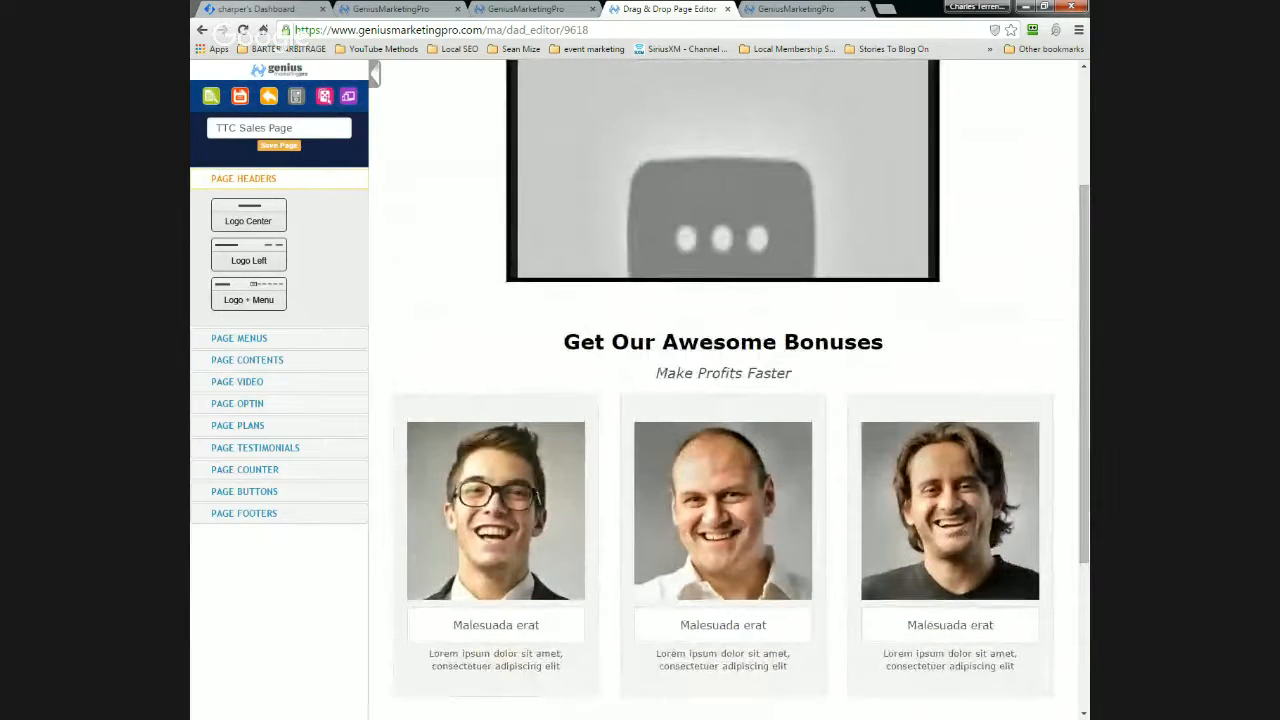
click(211, 97)
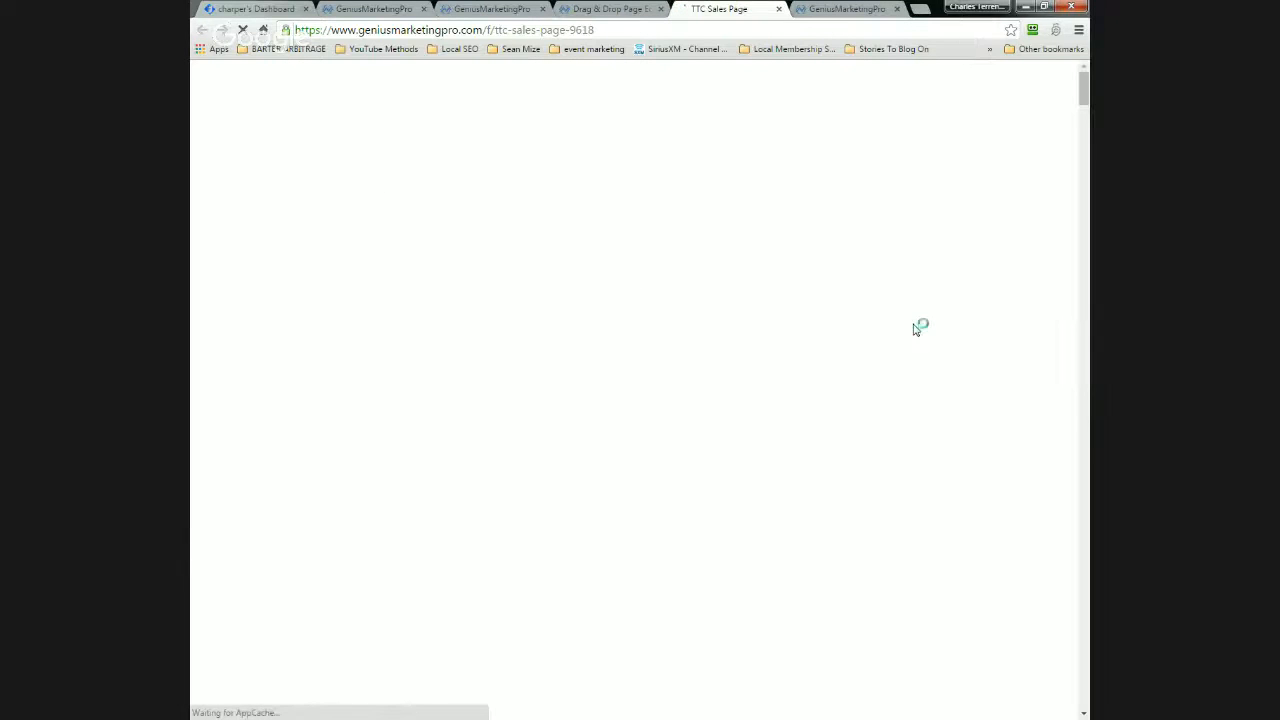
scroll(914, 330, down, 5)
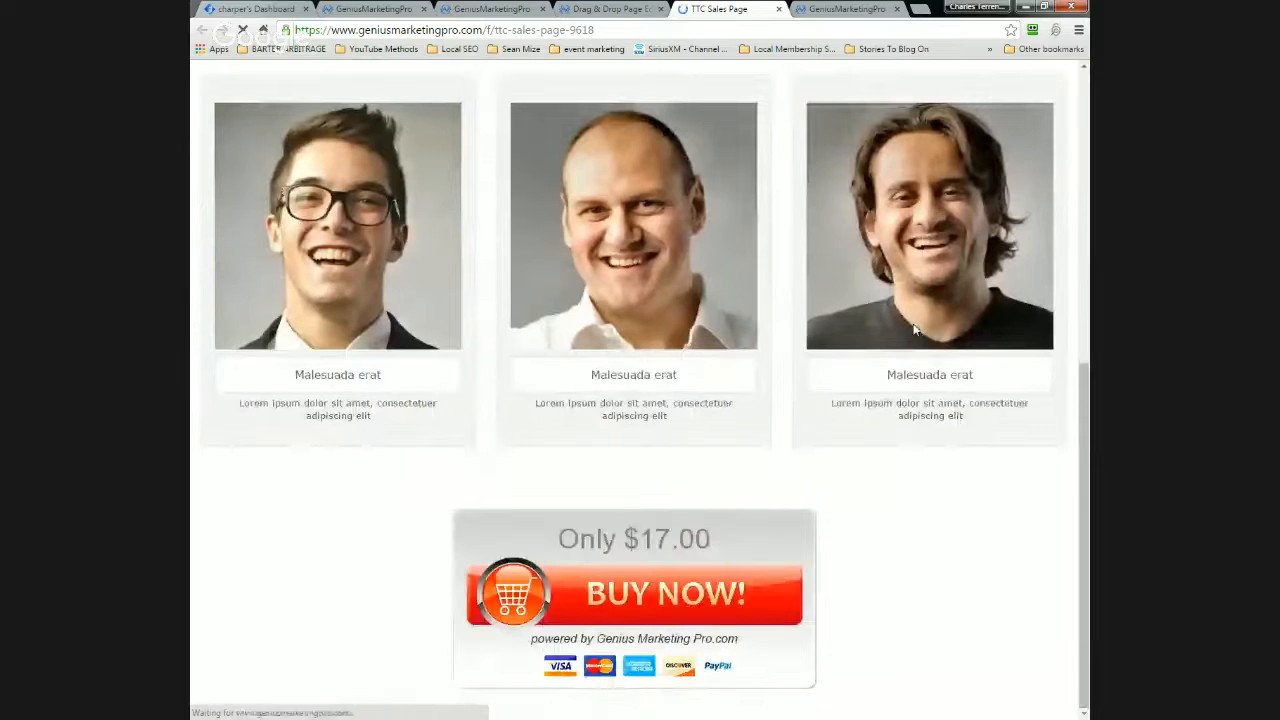
scroll(594, 531, up, 5)
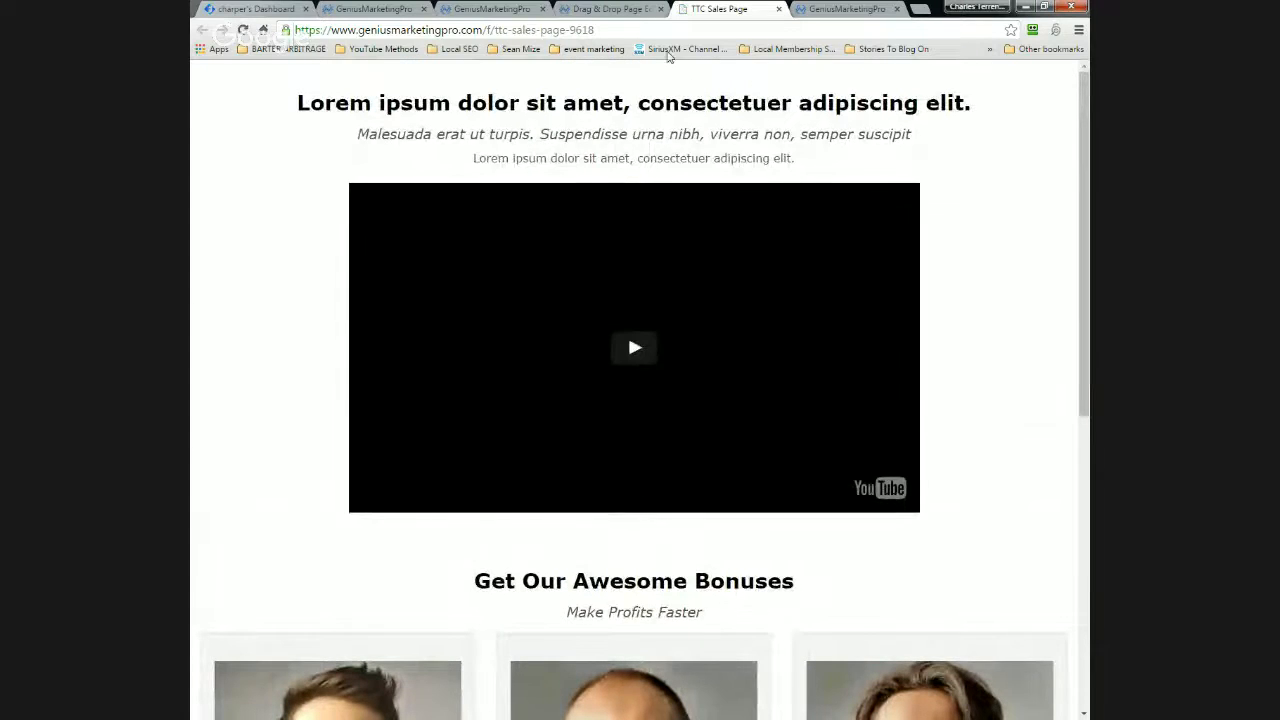
Return to the Twitter Traffic Conversions funnel and examine the live payment link in the TTC sales page's links.
click(374, 10)
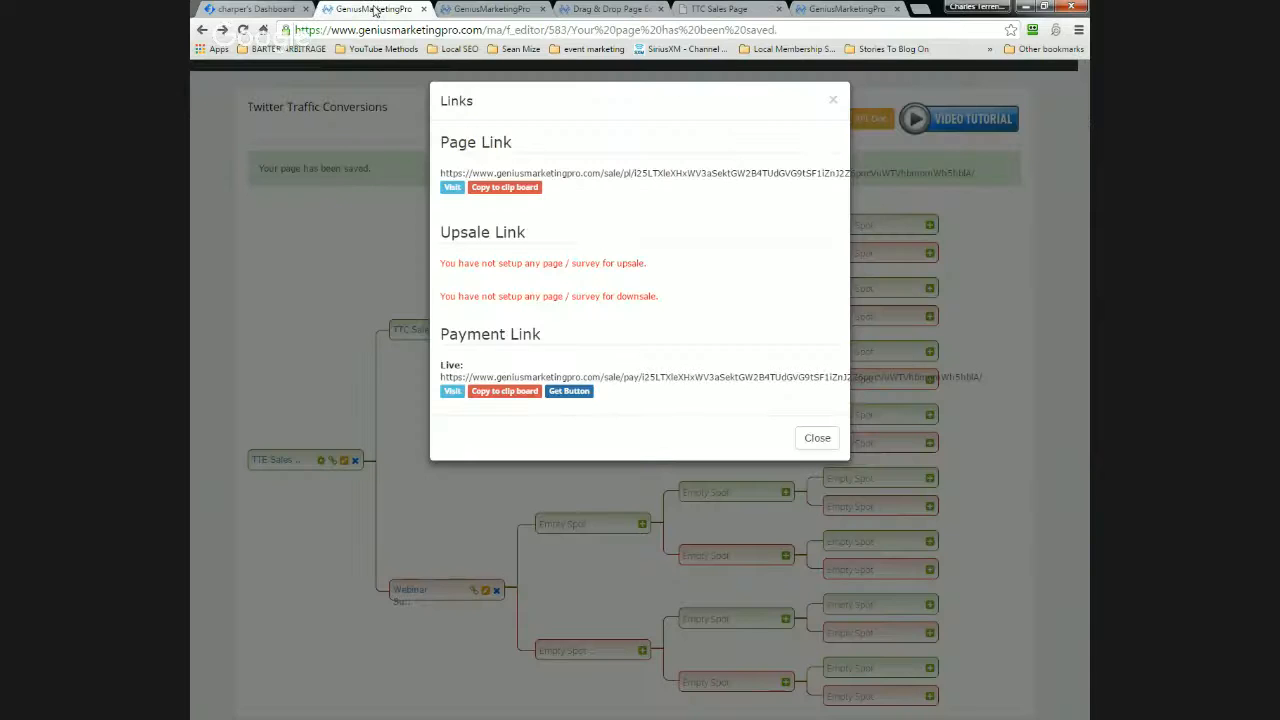
click(818, 440)
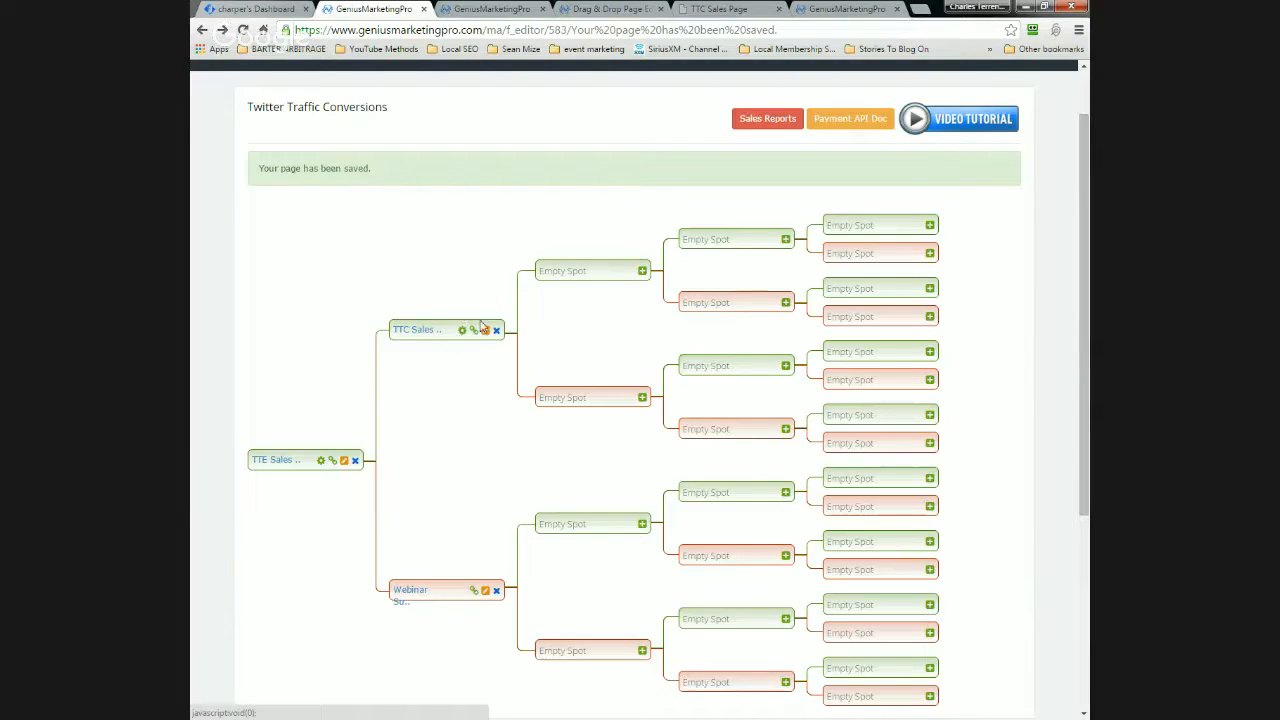
click(474, 331)
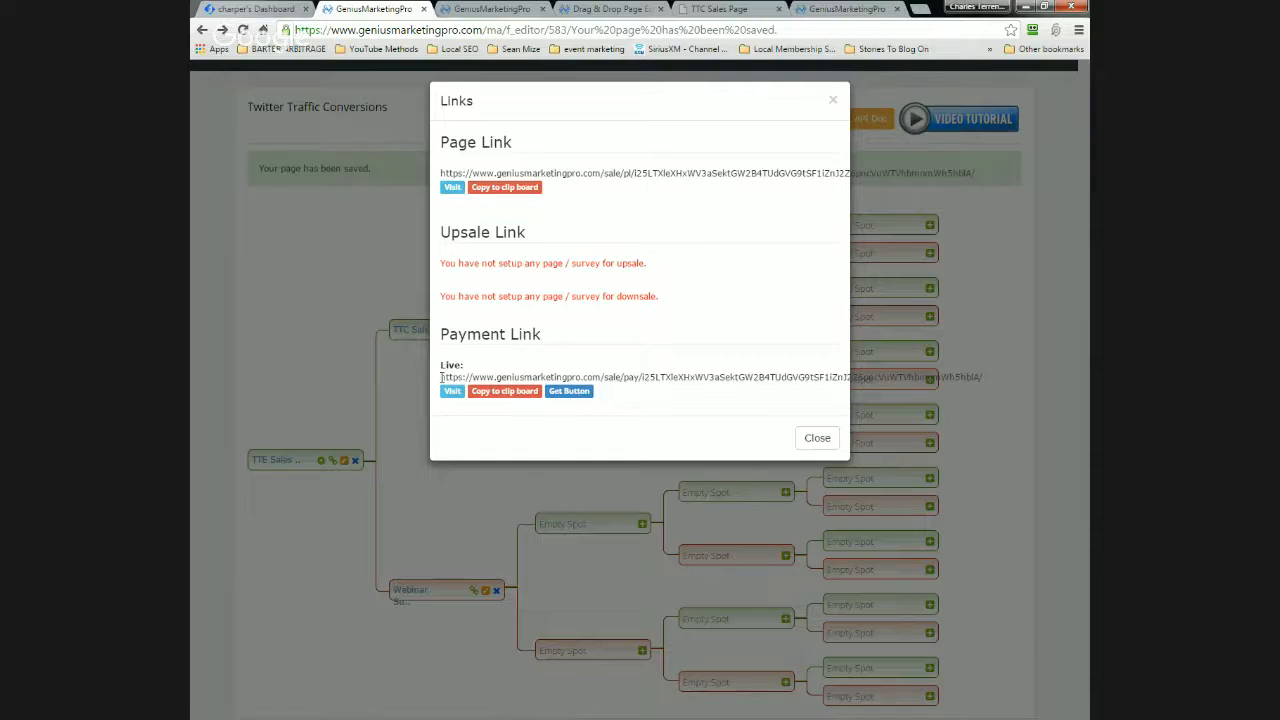
drag(441, 377, 773, 376)
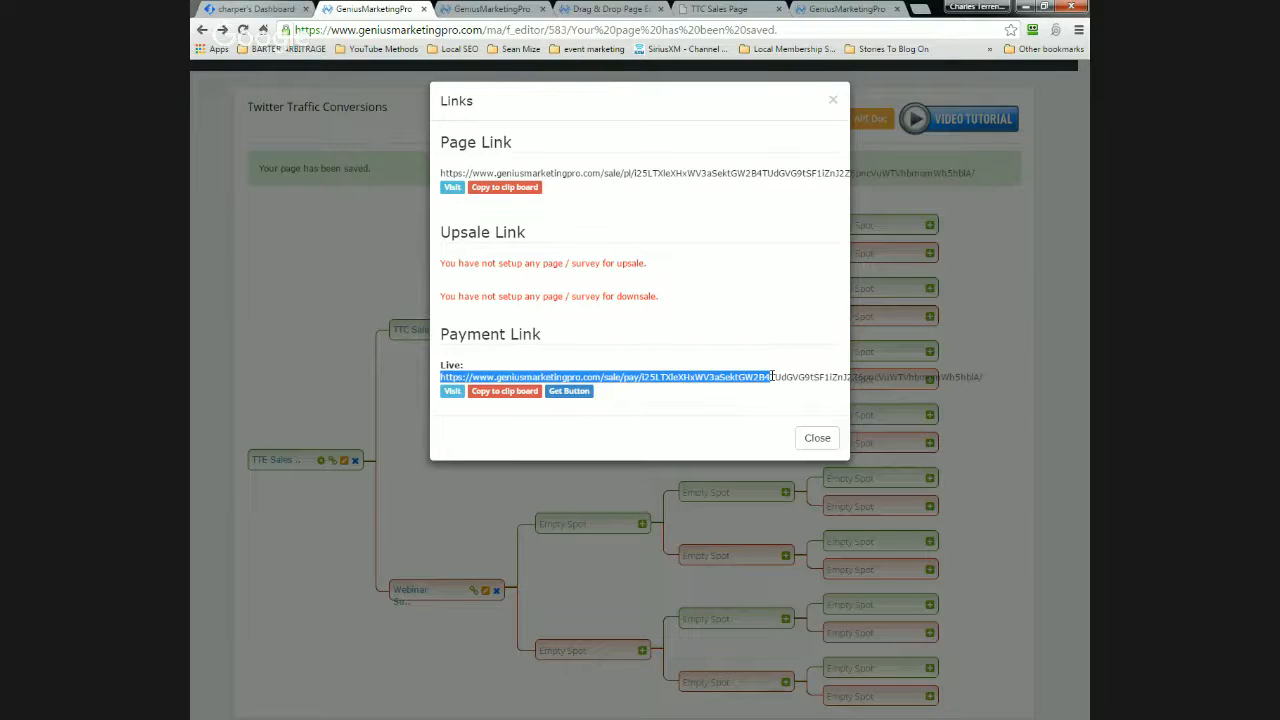
click(818, 443)
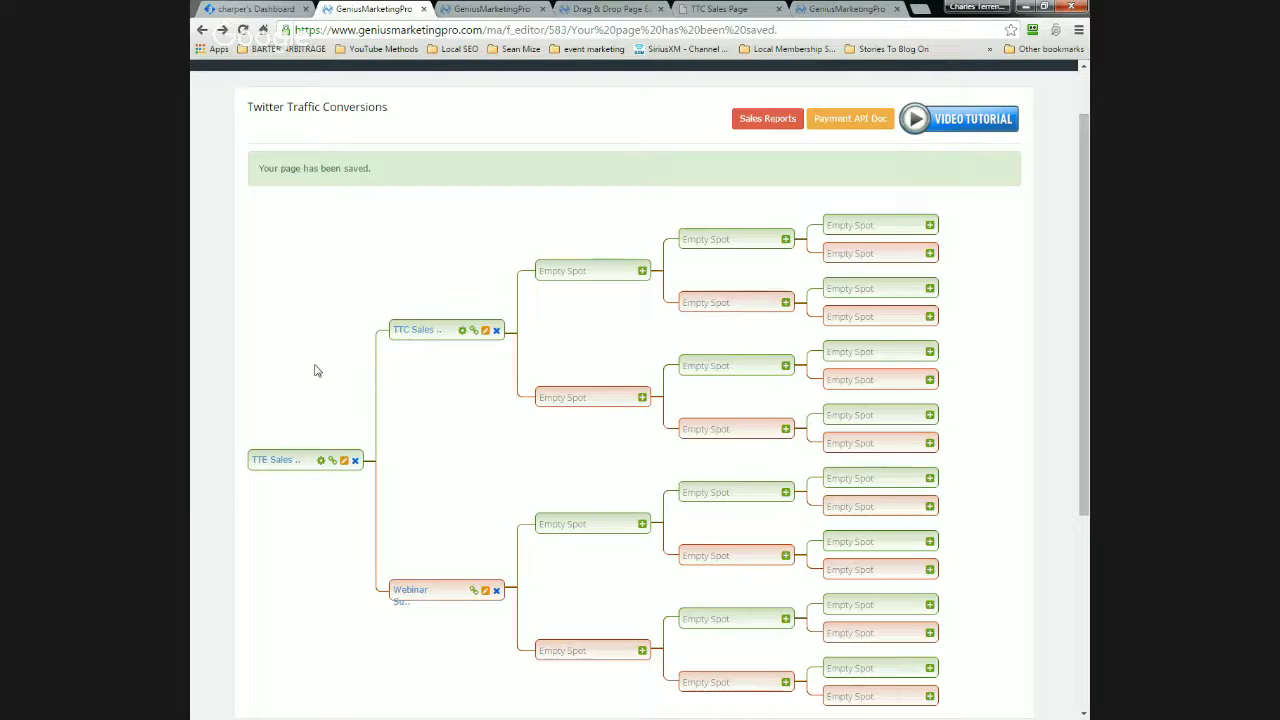
Open the links of the Webinar page in the funnel and select its full page link.
click(473, 591)
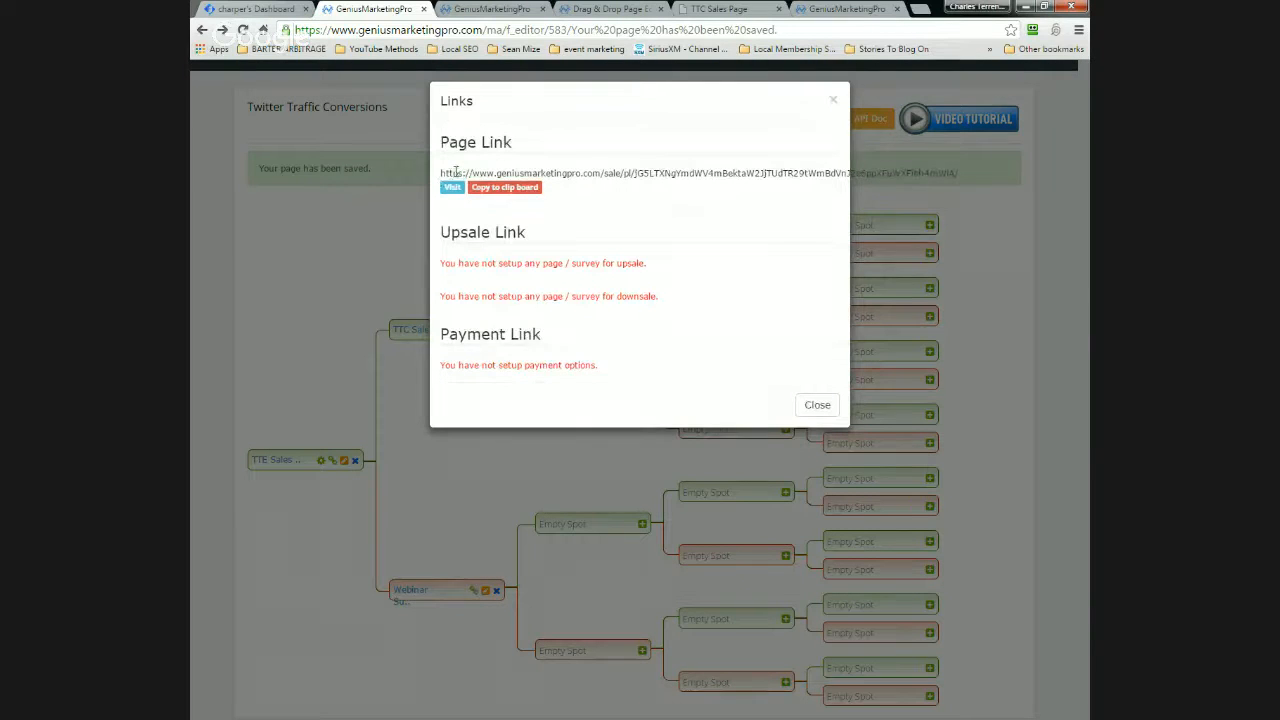
drag(442, 173, 697, 185)
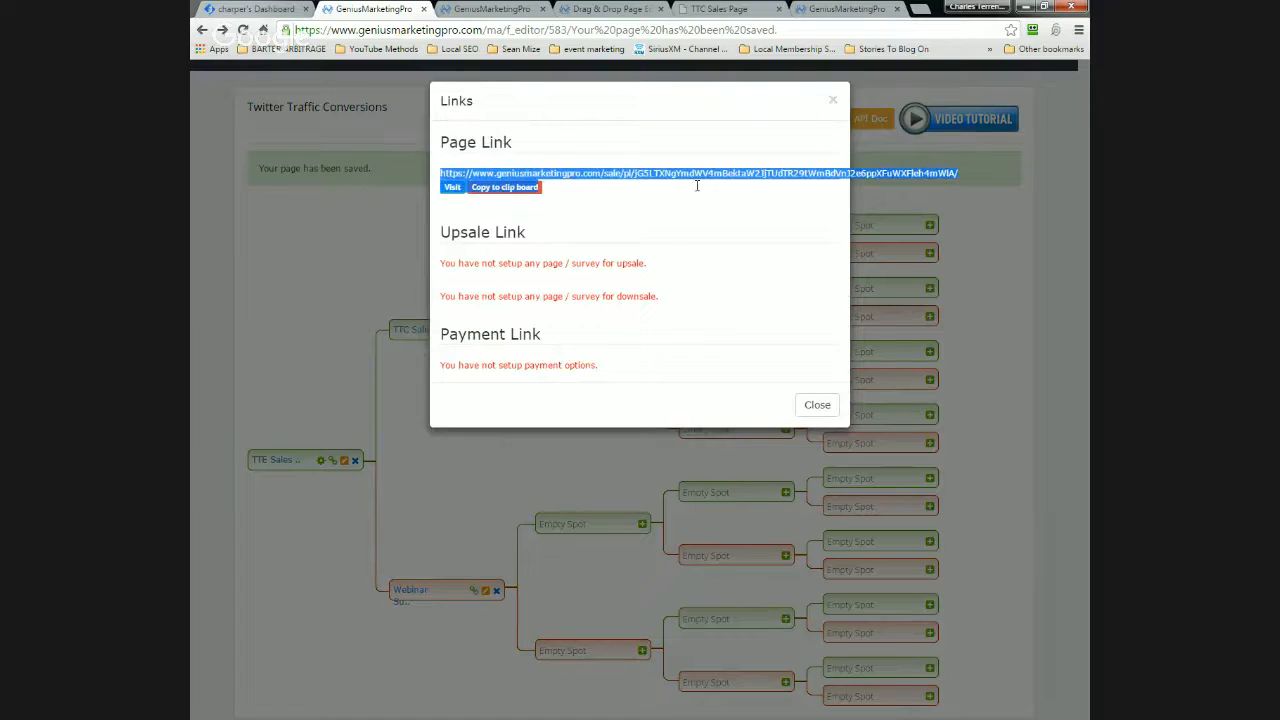
click(908, 196)
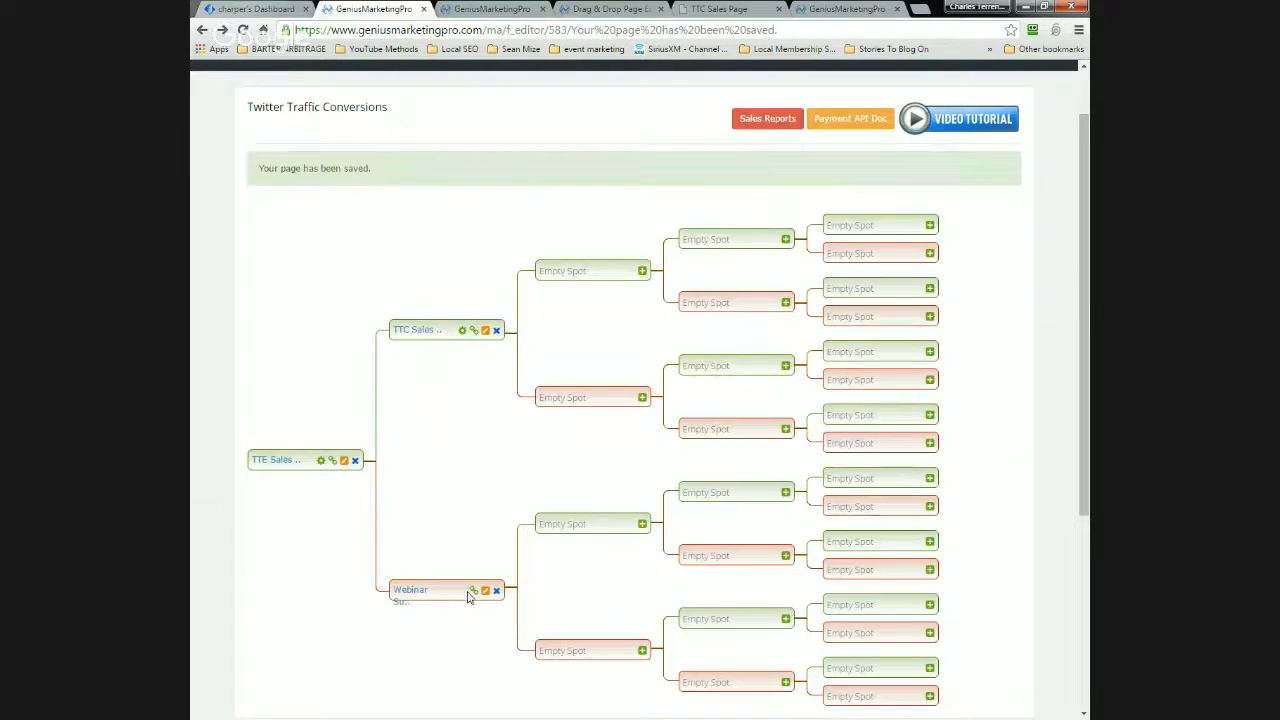
click(473, 592)
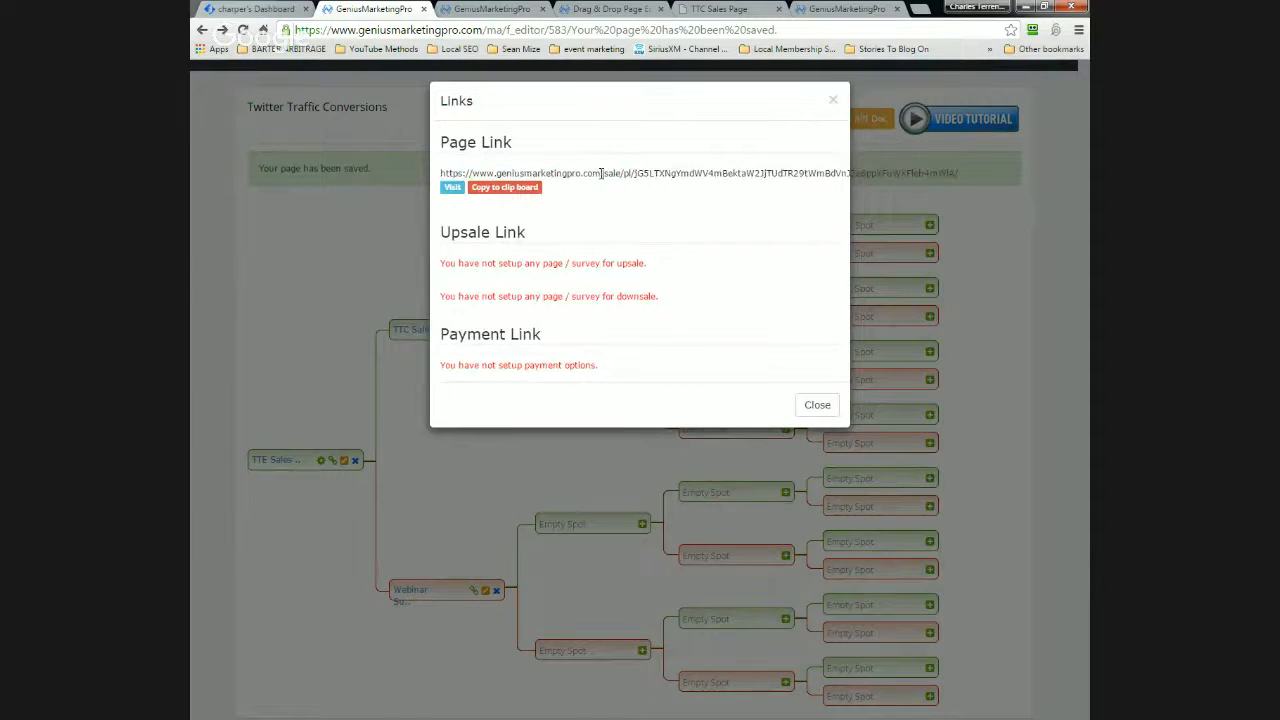
triple_click(601, 173)
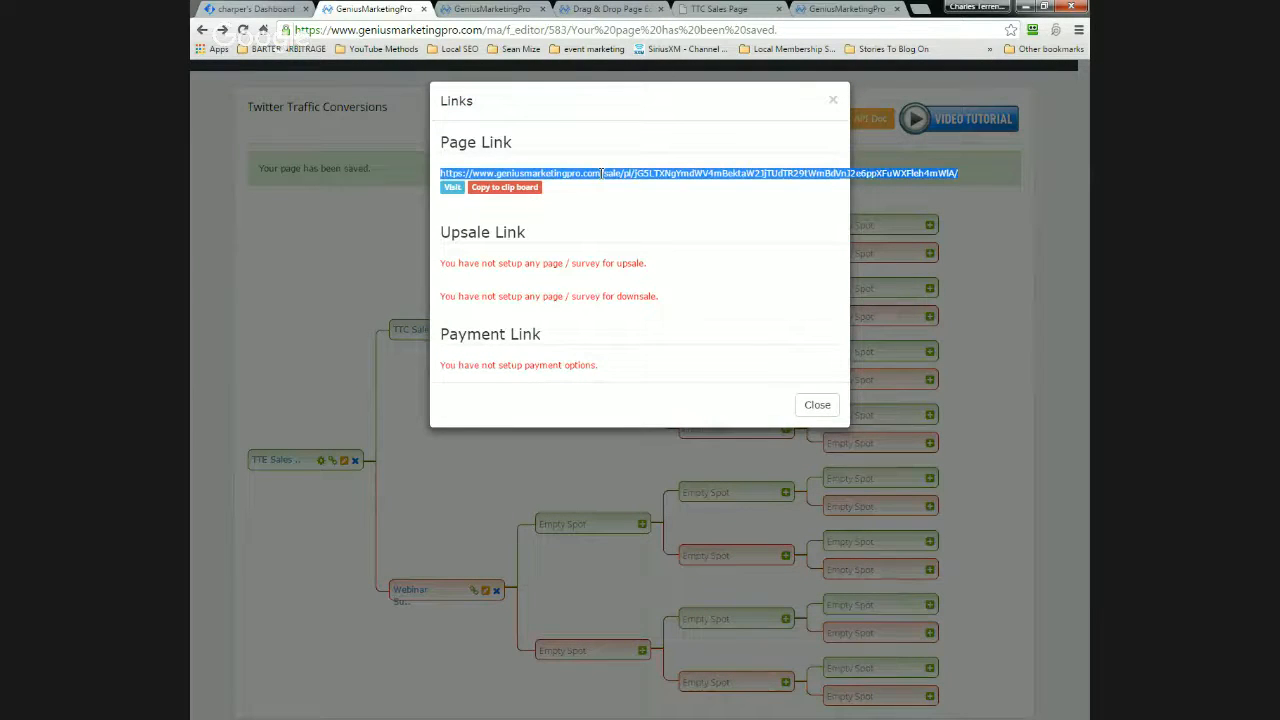
click(812, 408)
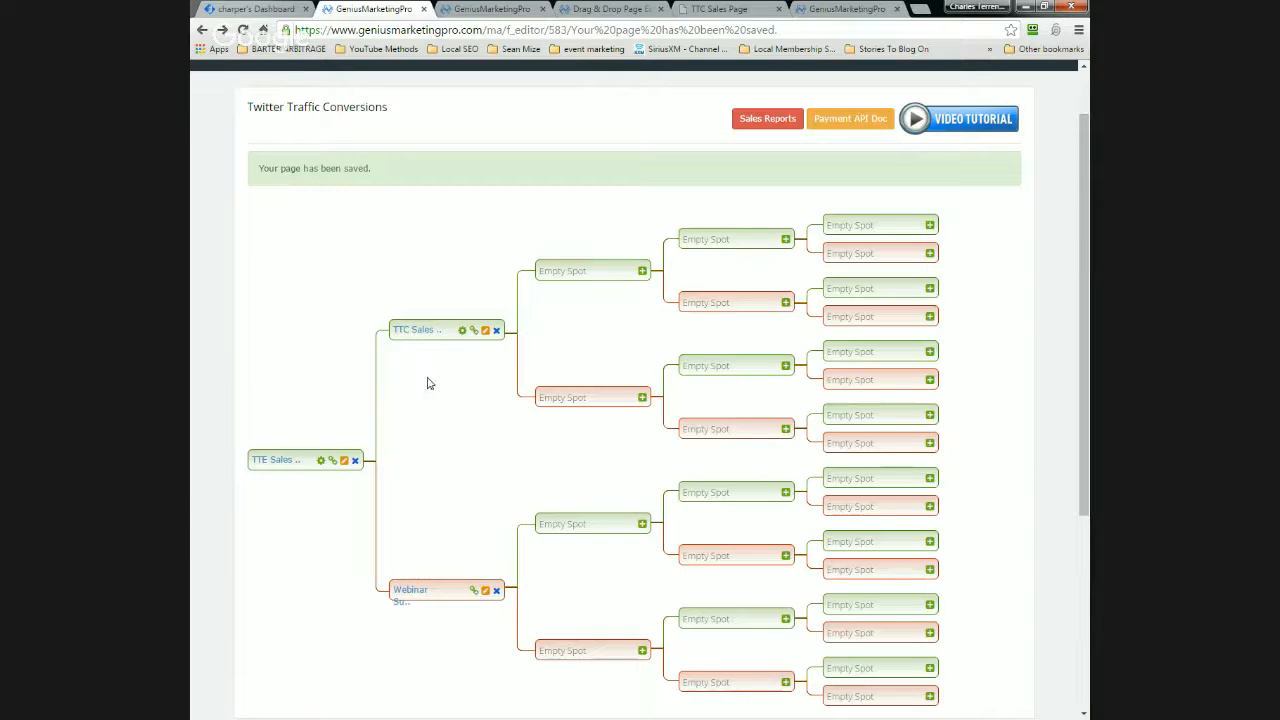
Go back to the TTC Sales Page editor, check the Buy Now section and save the page again.
click(490, 9)
click(600, 9)
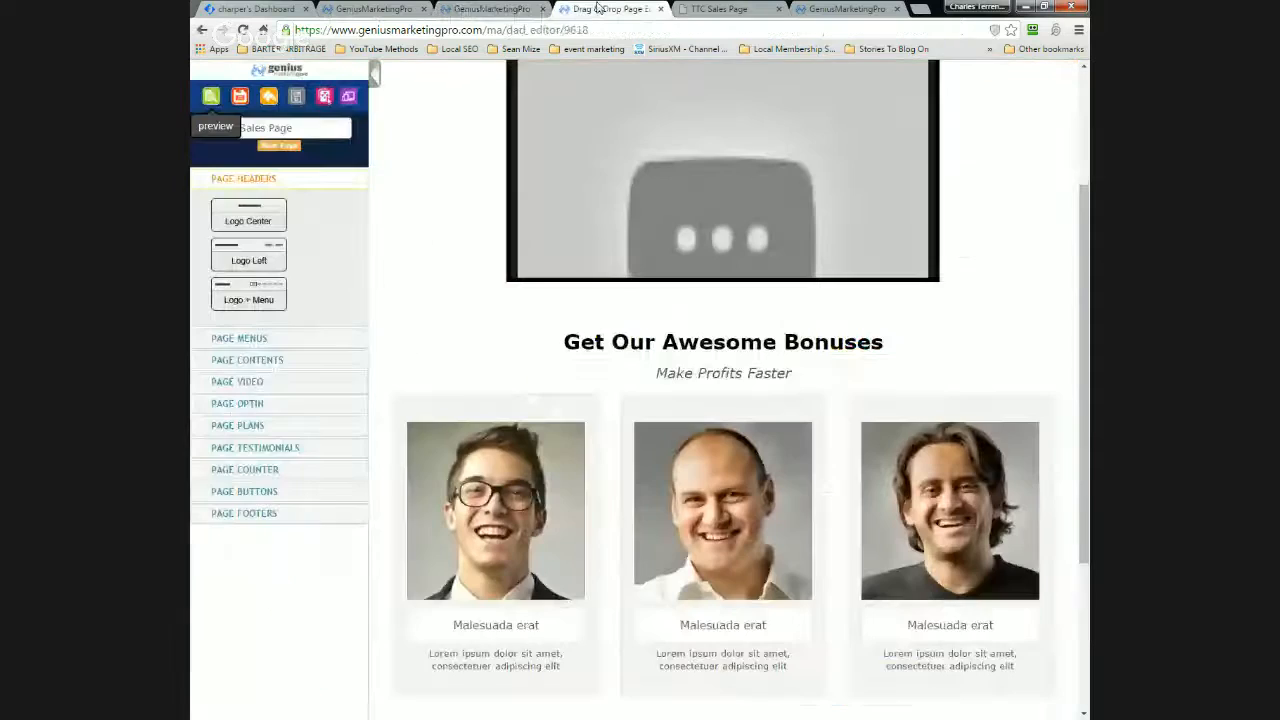
scroll(711, 439, down, 4)
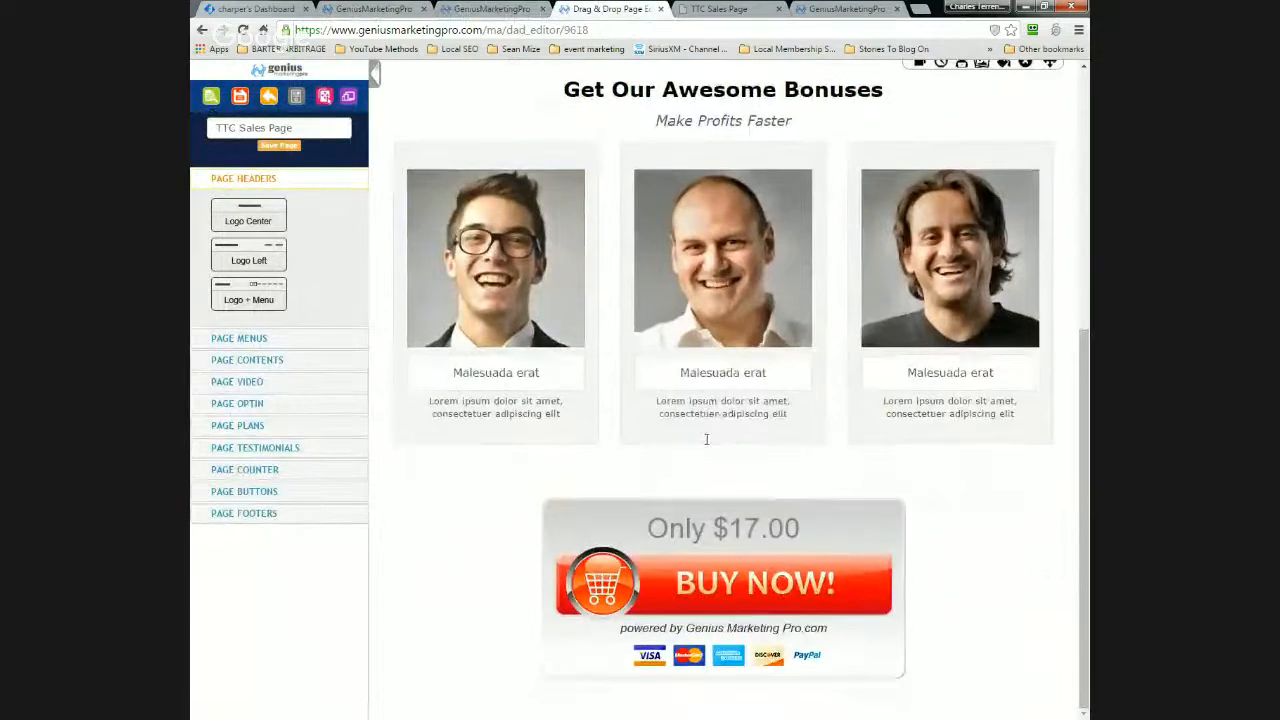
scroll(711, 439, up, 2)
scroll(711, 439, up, 1)
scroll(711, 439, down, 2)
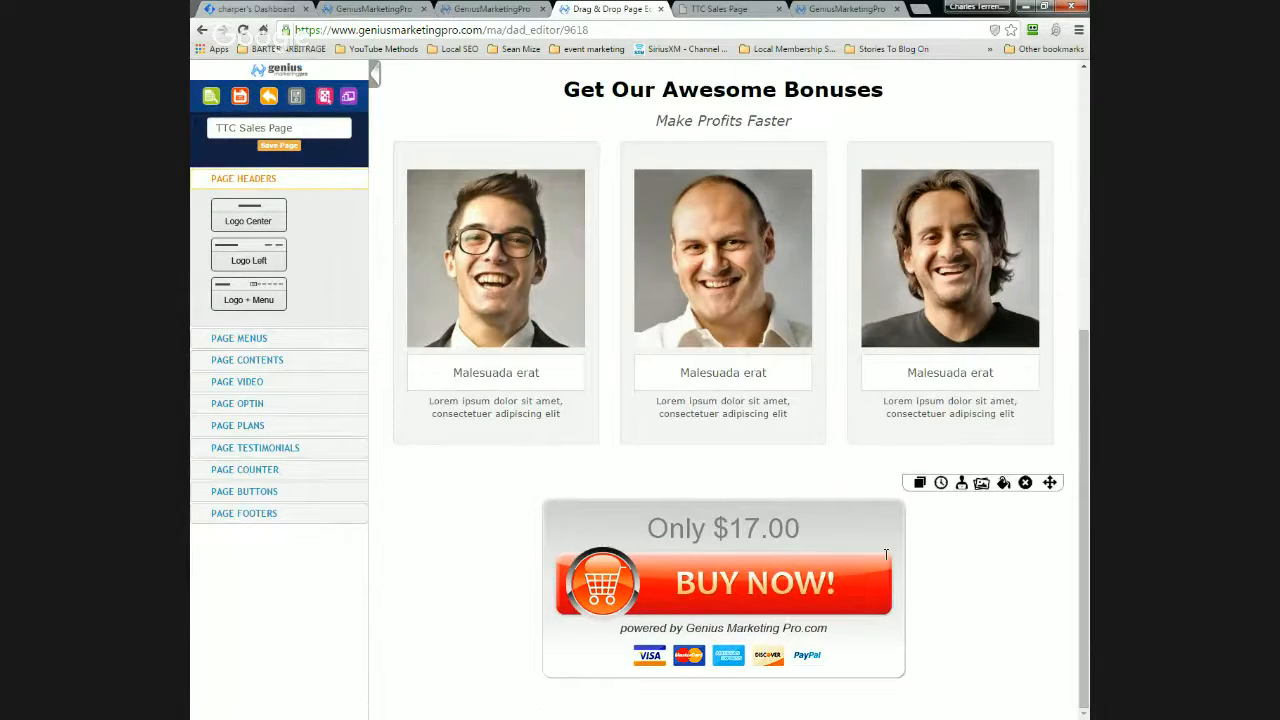
click(279, 147)
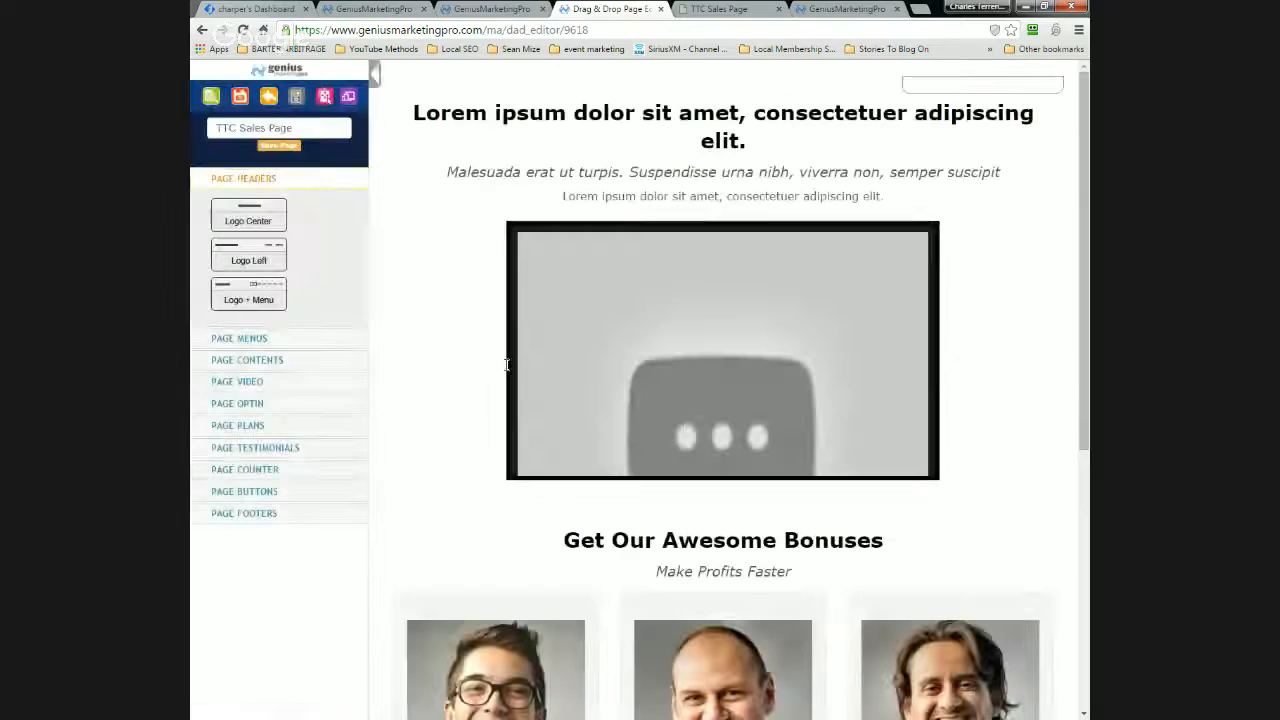
Add a Full content section below the $17.00 Buy Now button and save the page.
scroll(1066, 604, down, 5)
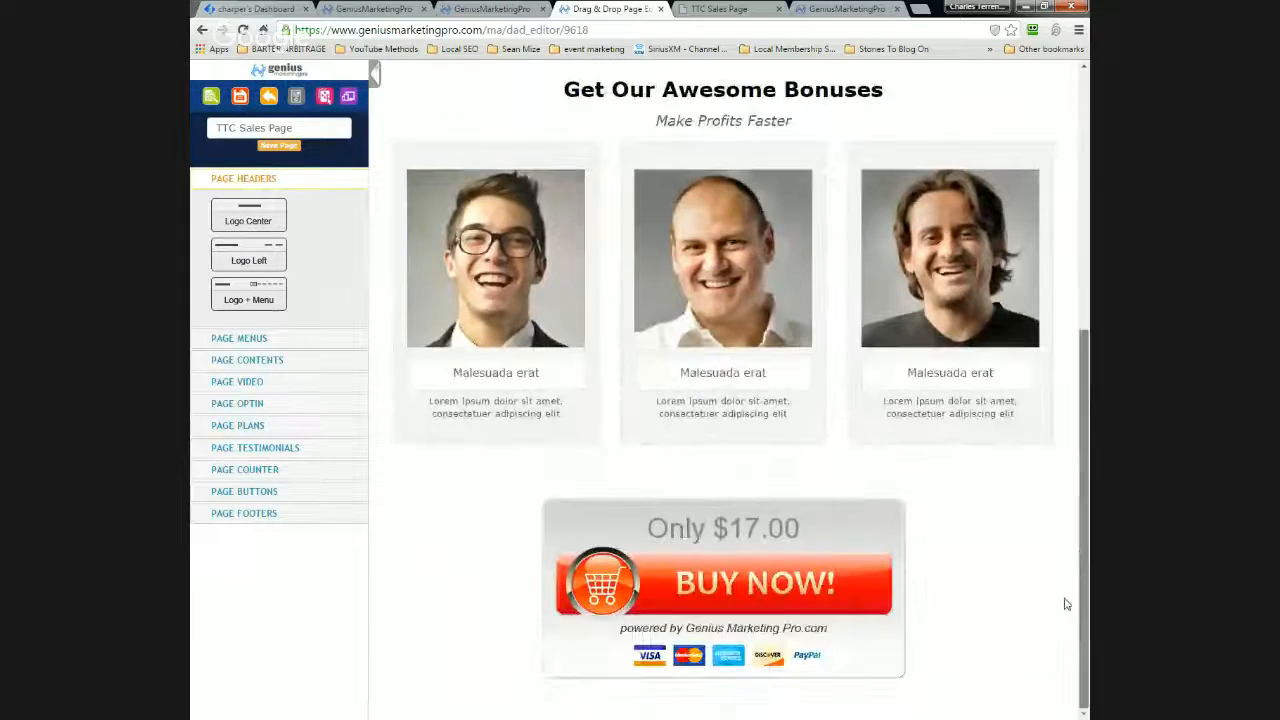
click(264, 362)
drag(248, 262, 699, 710)
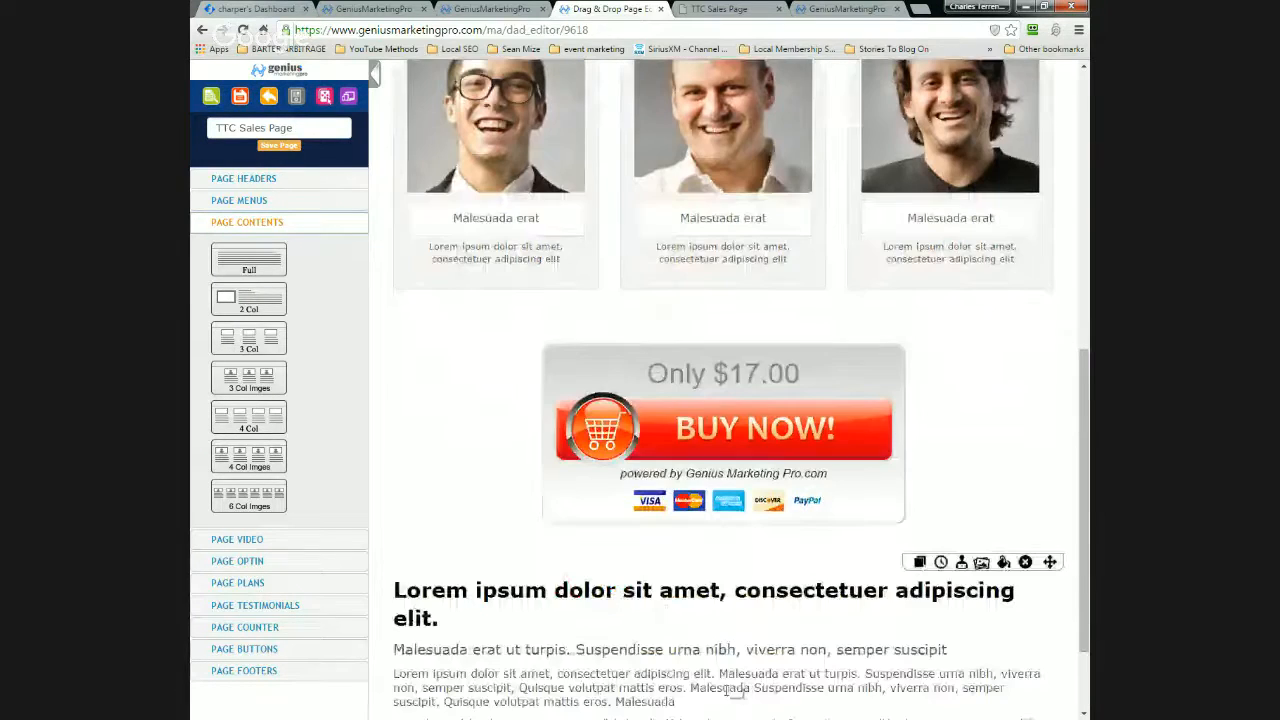
scroll(737, 688, down, 1)
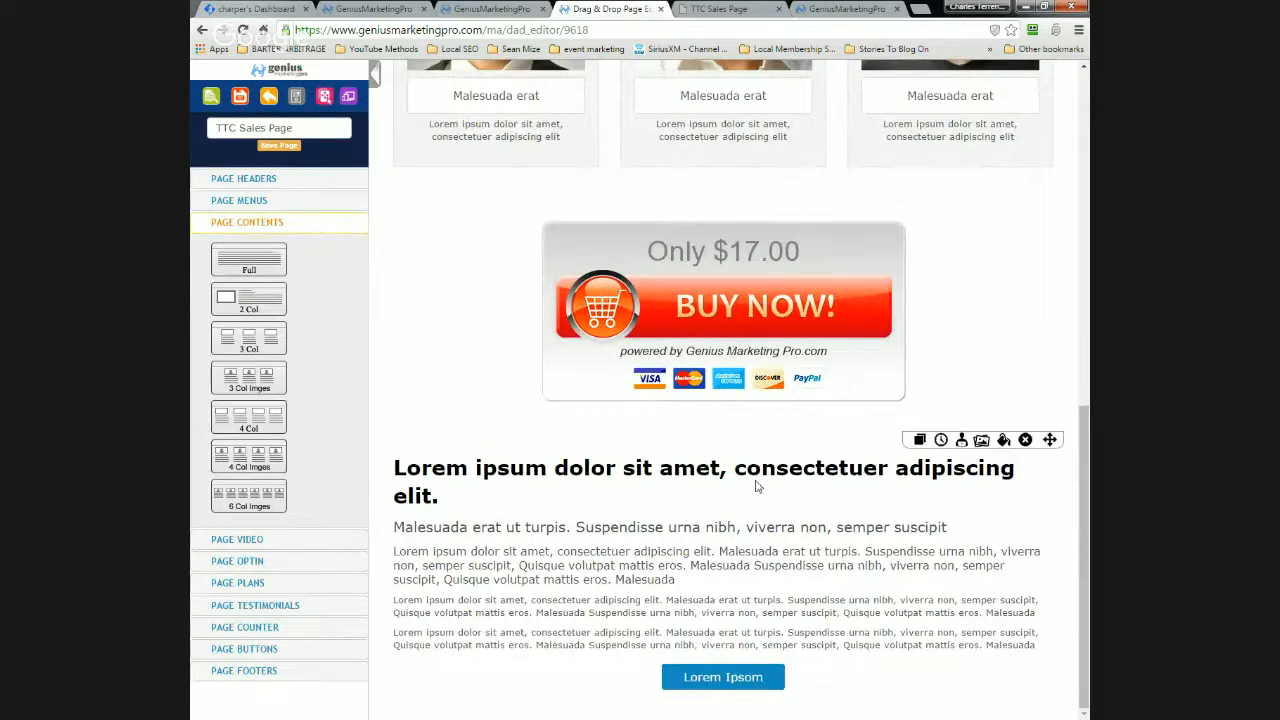
scroll(686, 506, up, 3)
scroll(520, 383, down, 3)
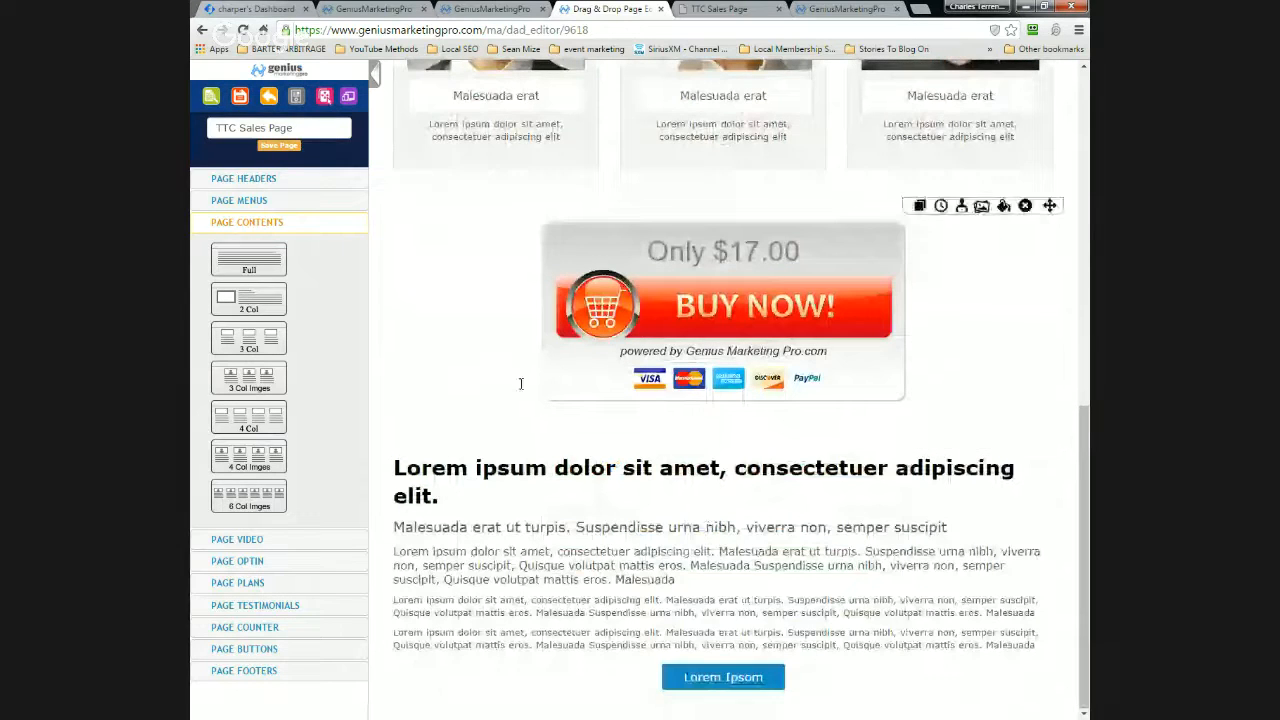
click(281, 147)
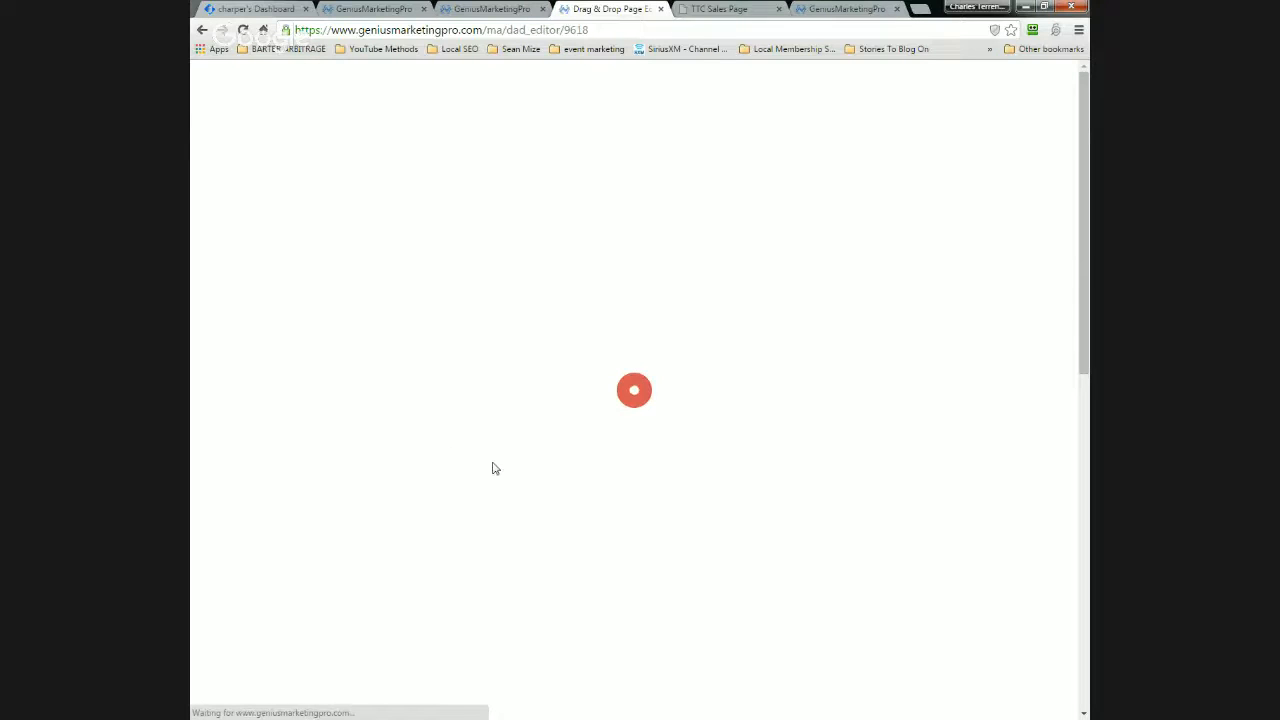
Delete all placeholder text and the Lorem Ipsom button from the Full section below the Buy Now button.
scroll(530, 480, down, 4)
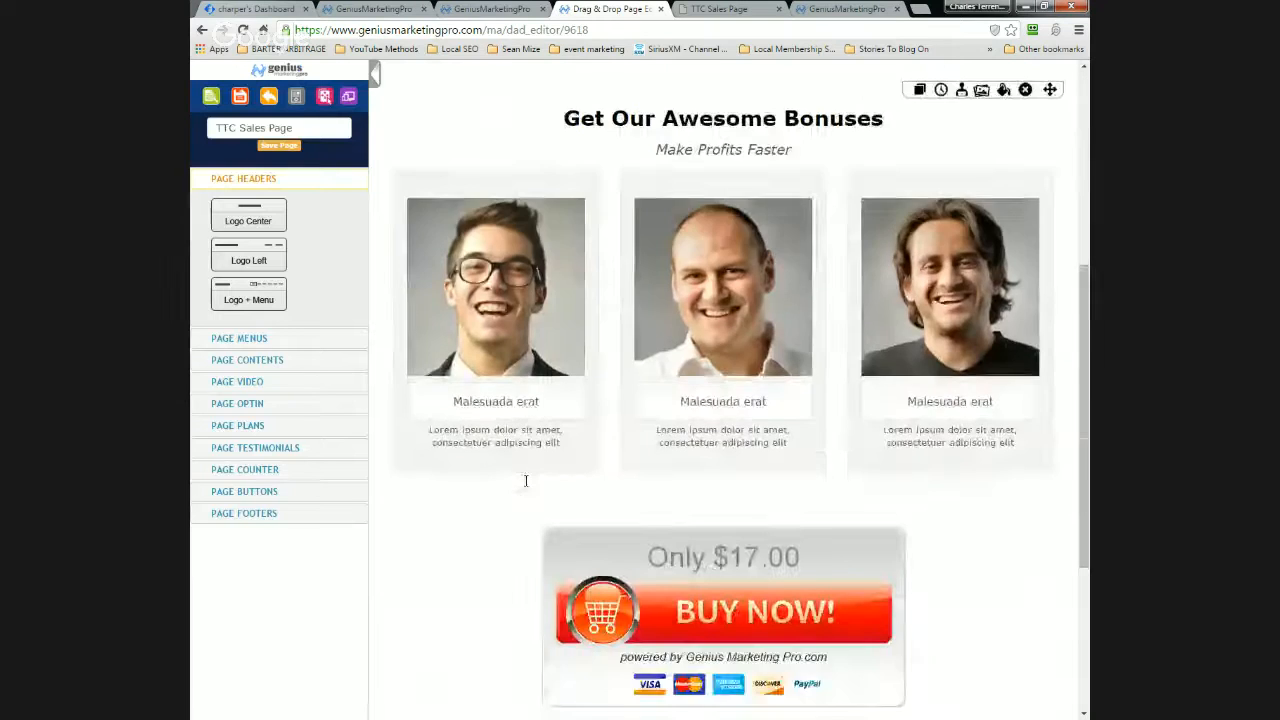
scroll(533, 481, down, 3)
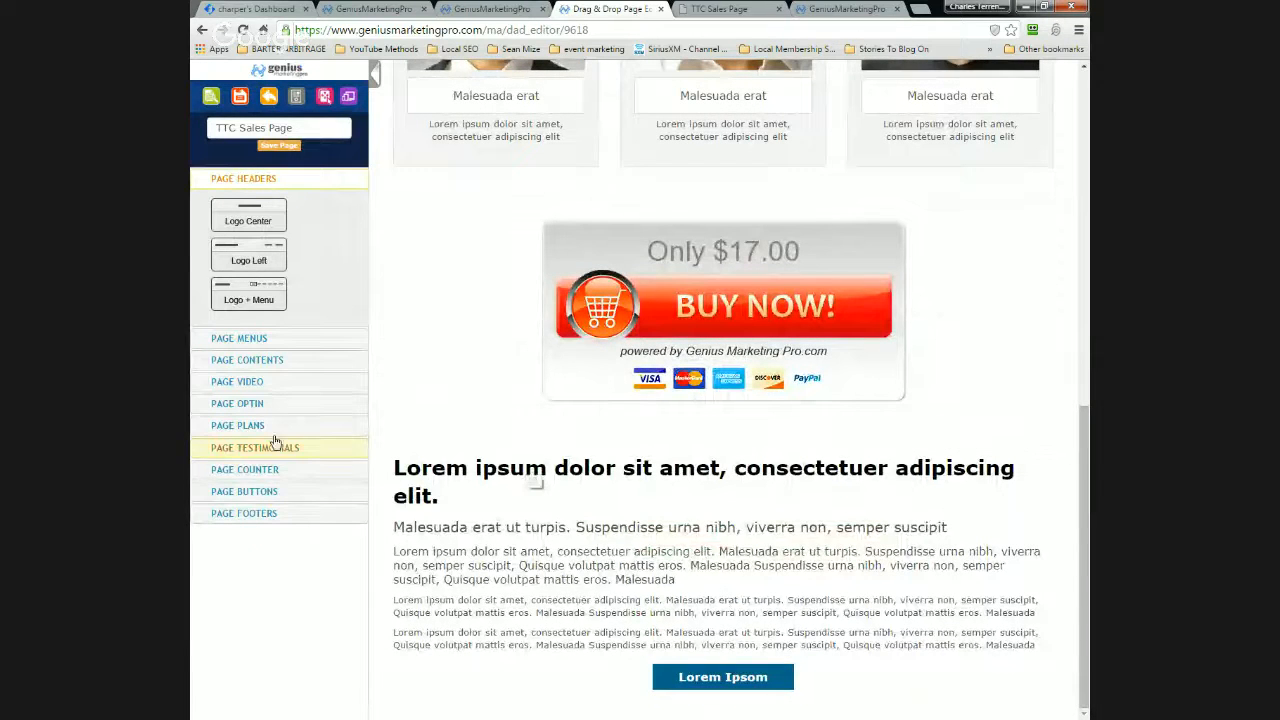
click(262, 360)
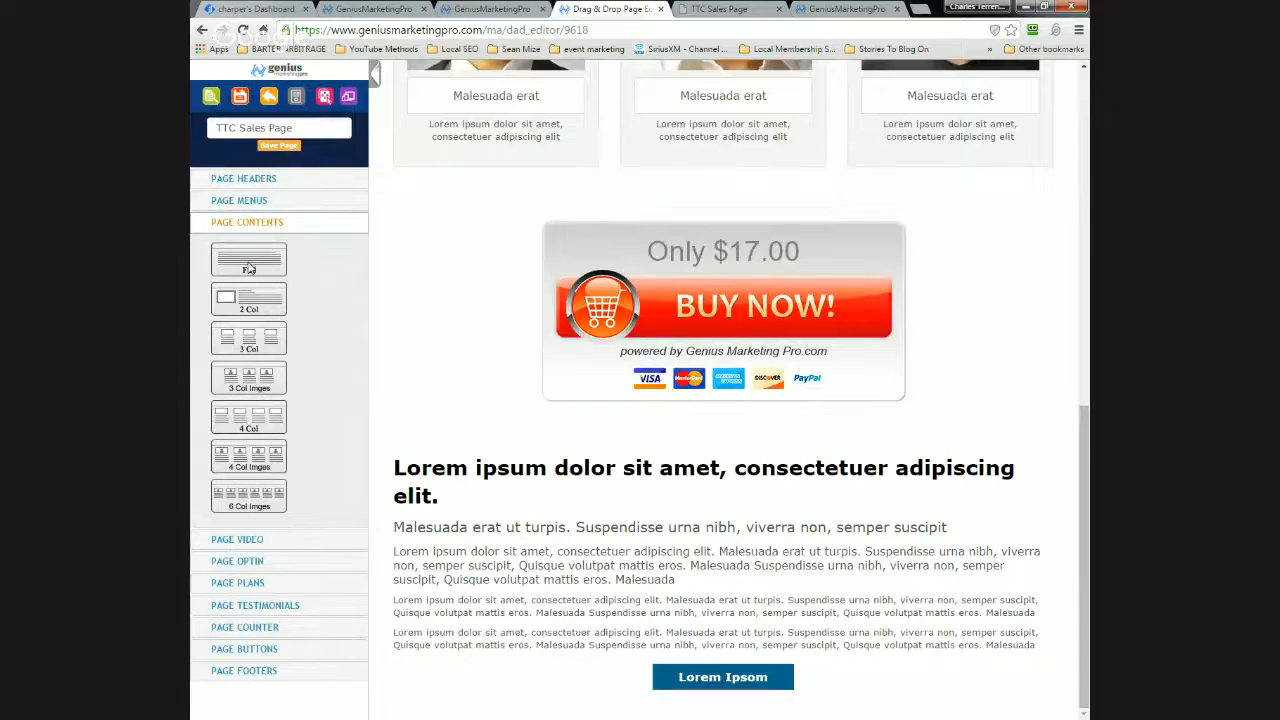
click(719, 594)
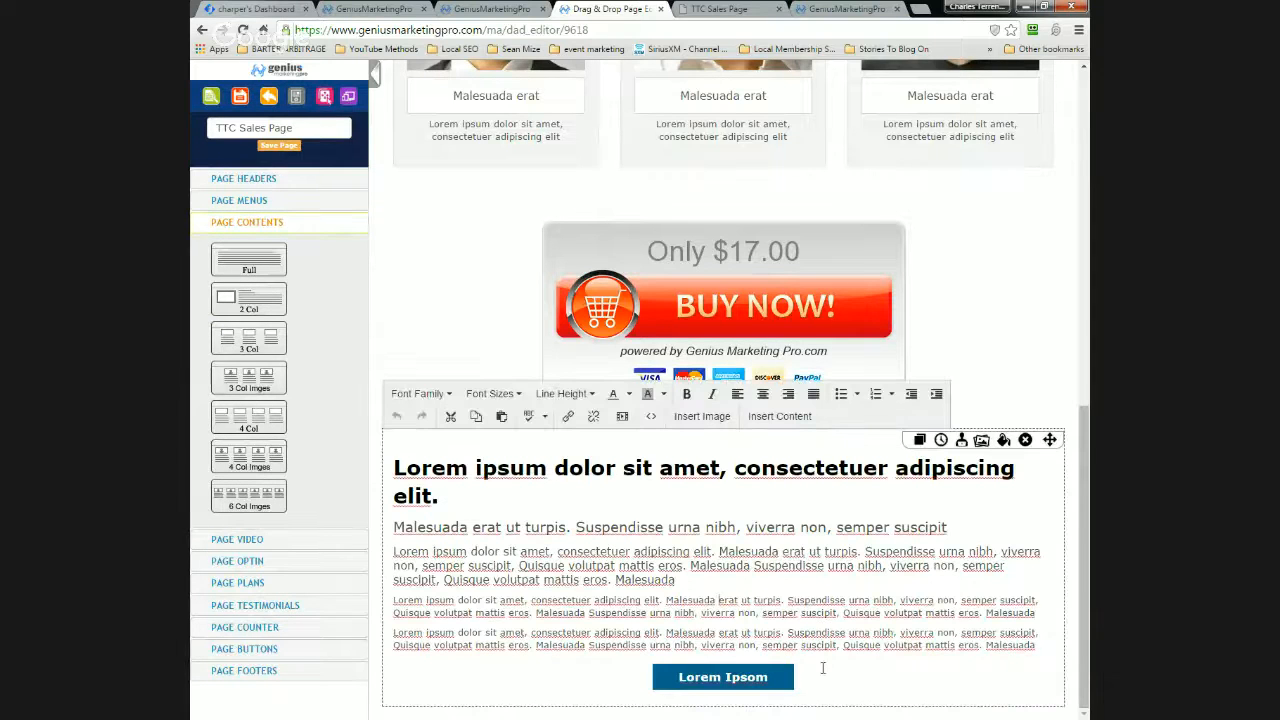
drag(809, 679, 492, 474)
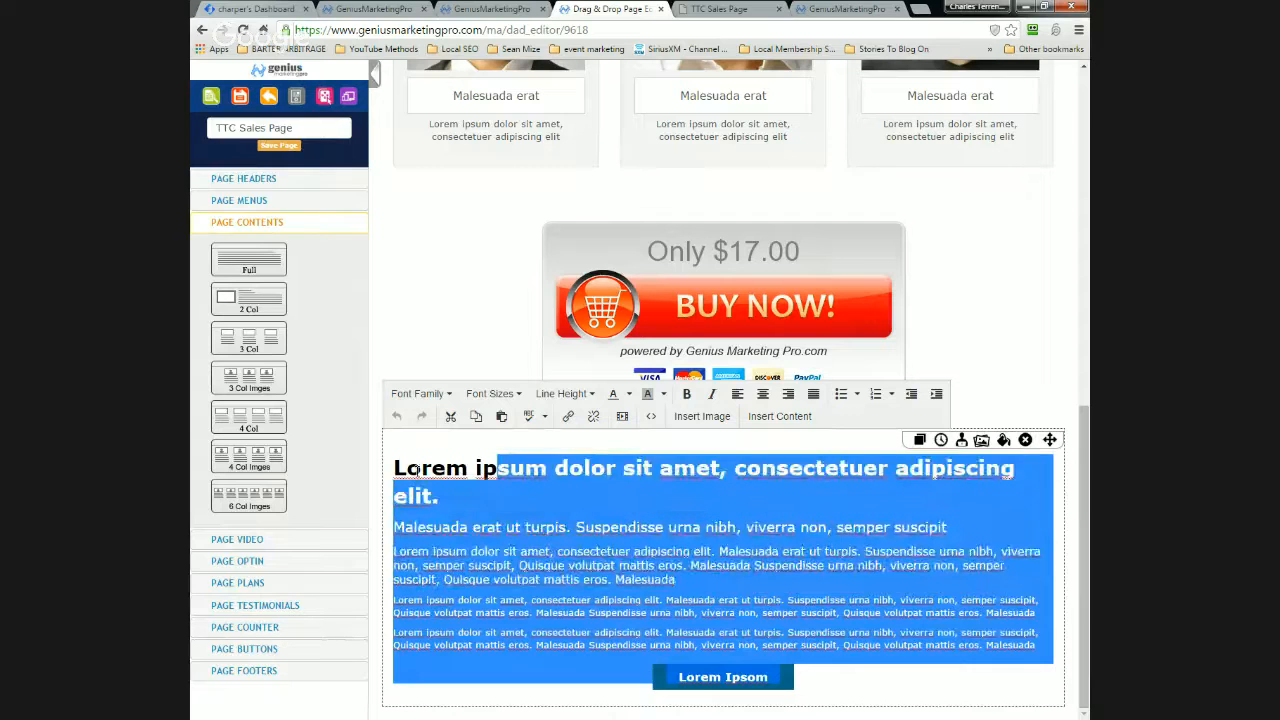
drag(397, 468, 832, 714)
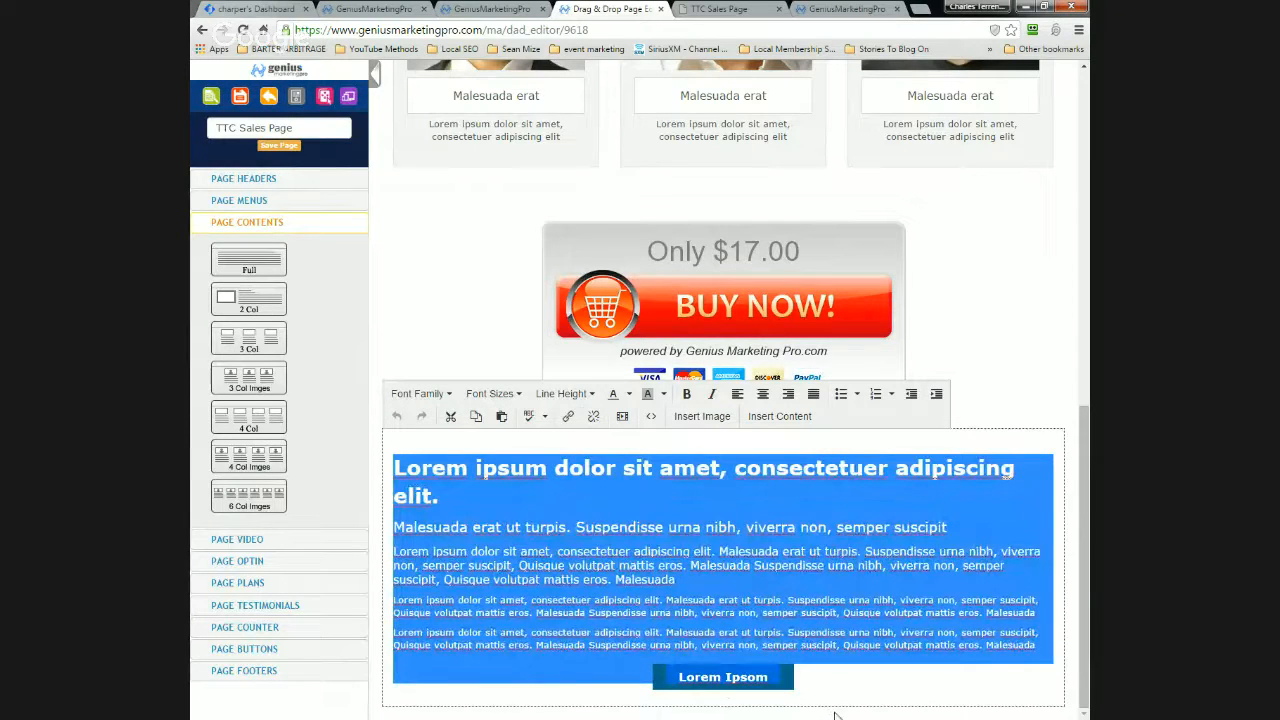
key(Delete)
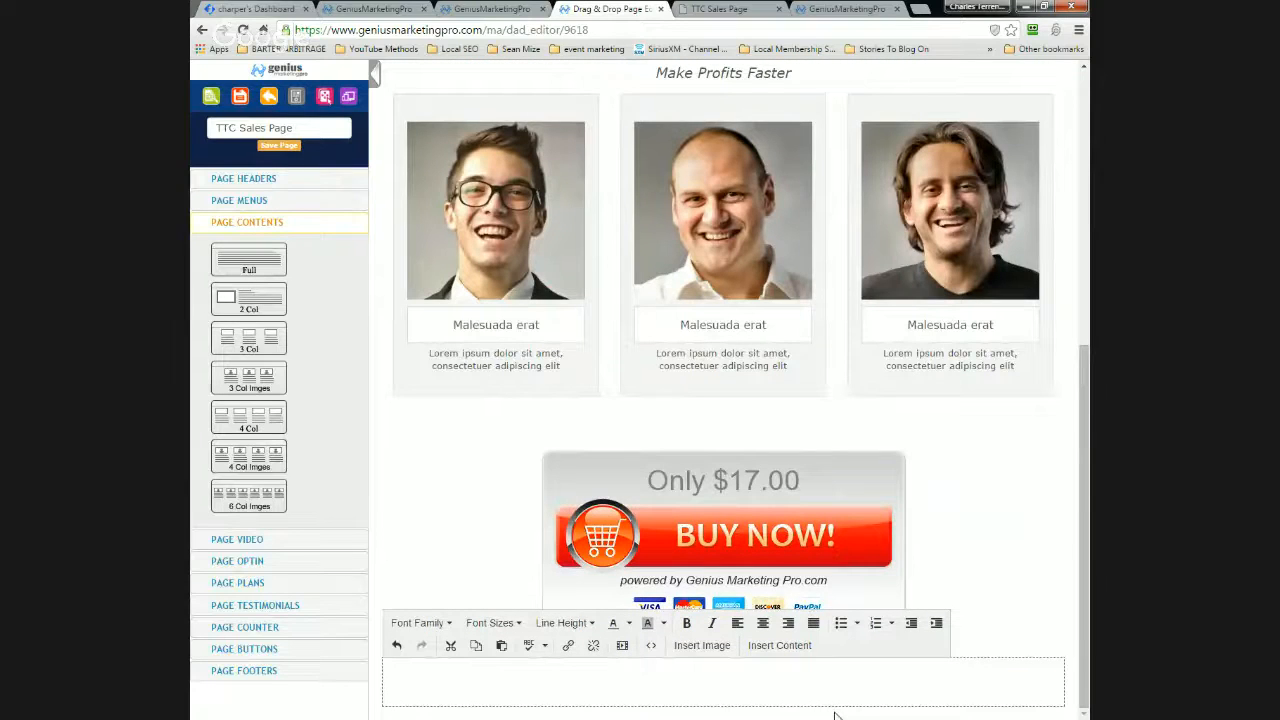
Write "No Thanks," plus the seller's first name and "...I Am Going to Pass on this Fantastic Offer" in the empty section below the Buy Now button.
text(No Tanks)
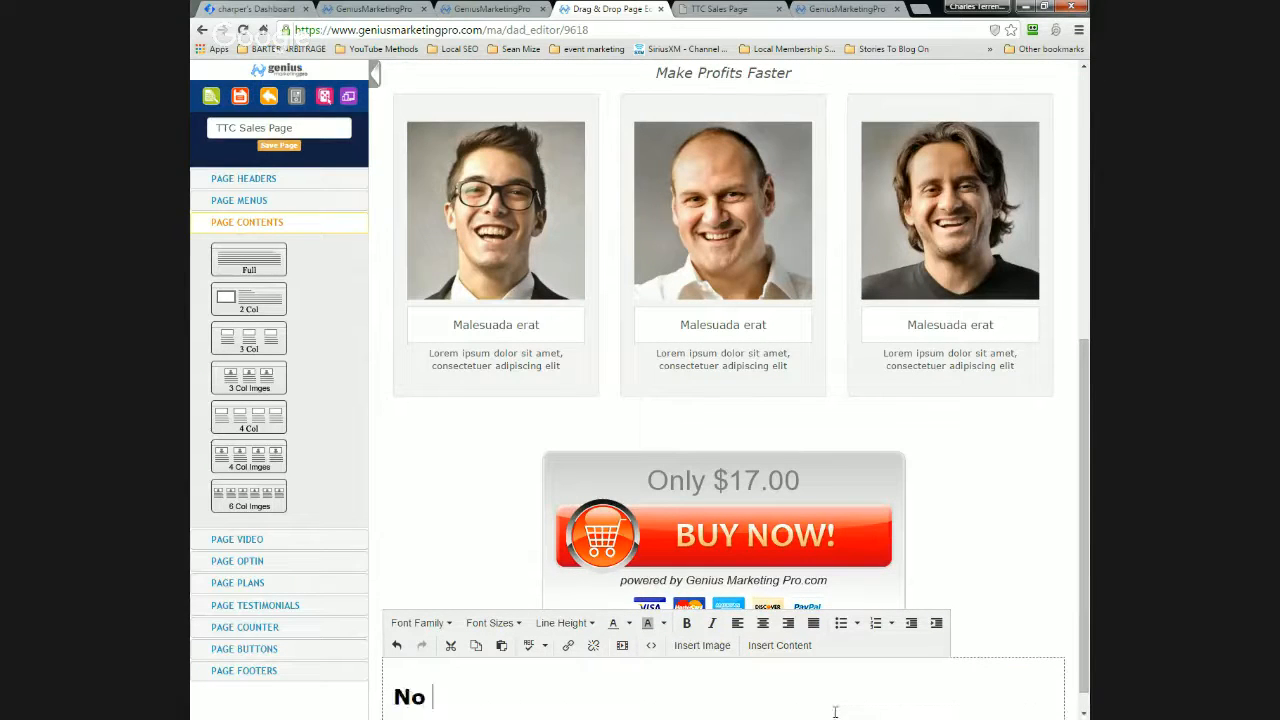
key(BackSpace)
key(BackSpace)
key(BackSpace)
key(BackSpace)
text(hank,)
key(BackSpace)
text(s, )
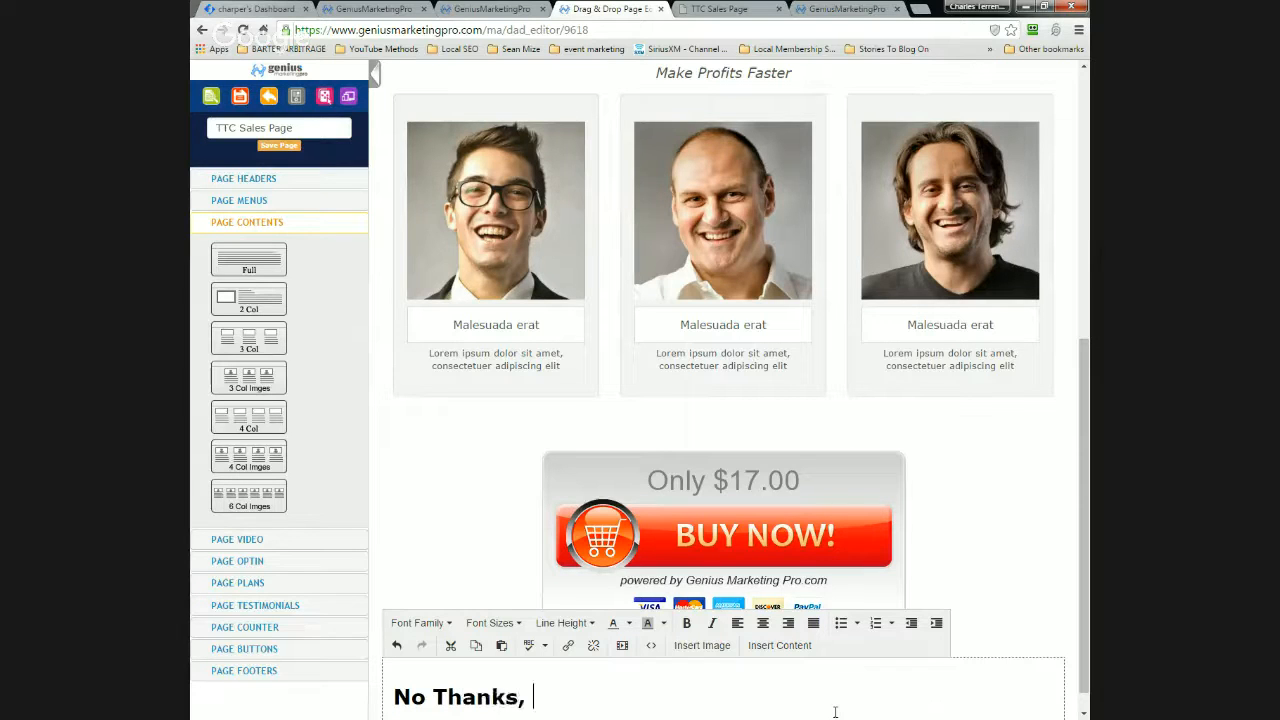
text(Charles...I)
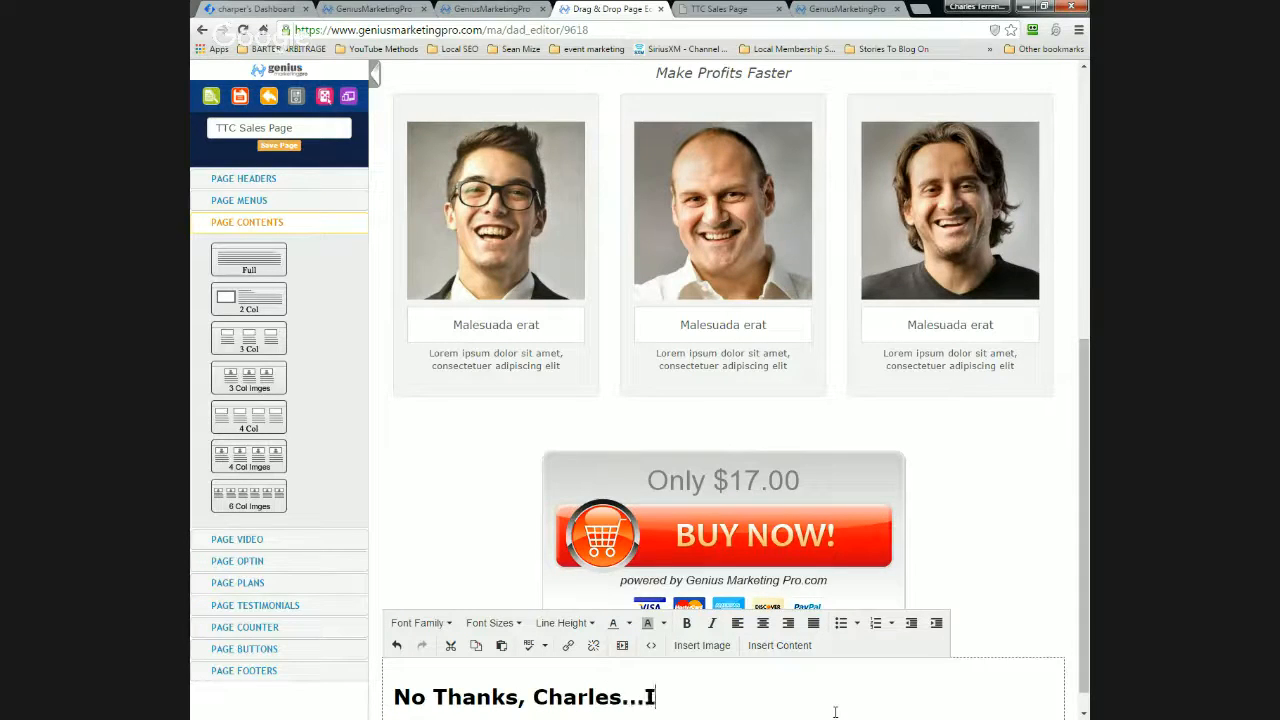
text( a)
key(BackSpace)
text(Am go)
key(BackSpace)
key(BackSpace)
text(Going)
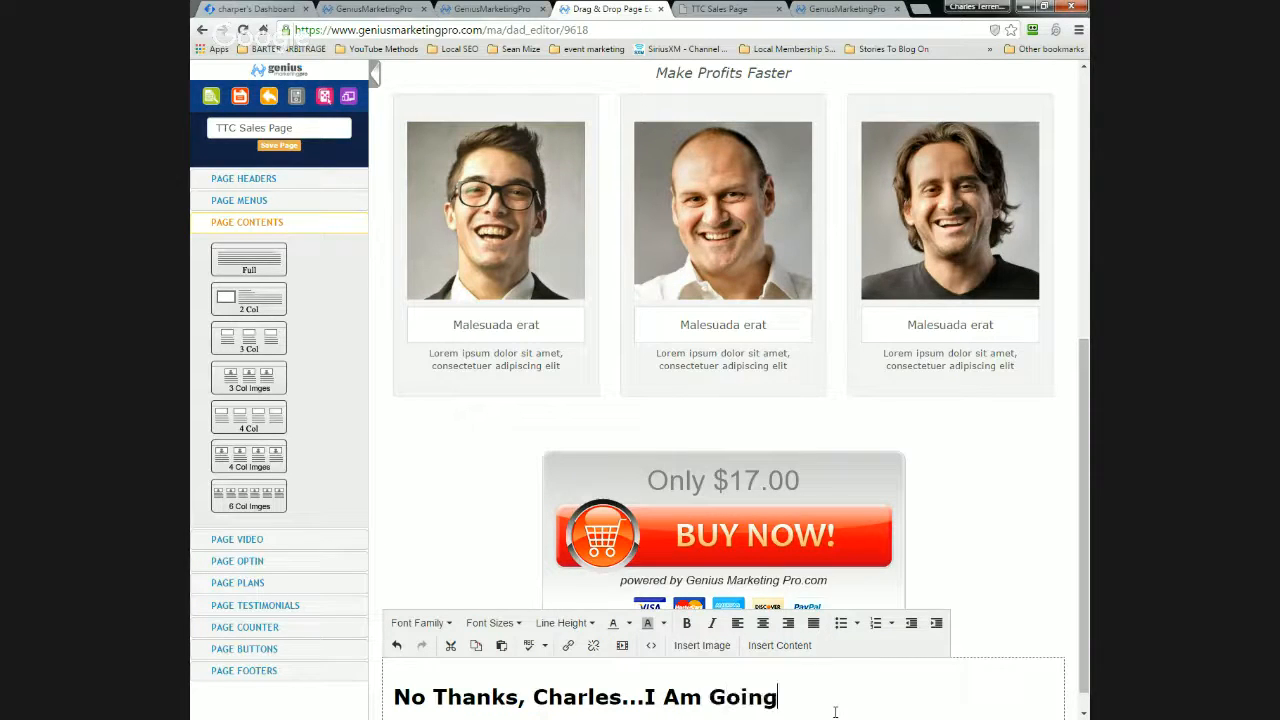
text( to Pass on this a)
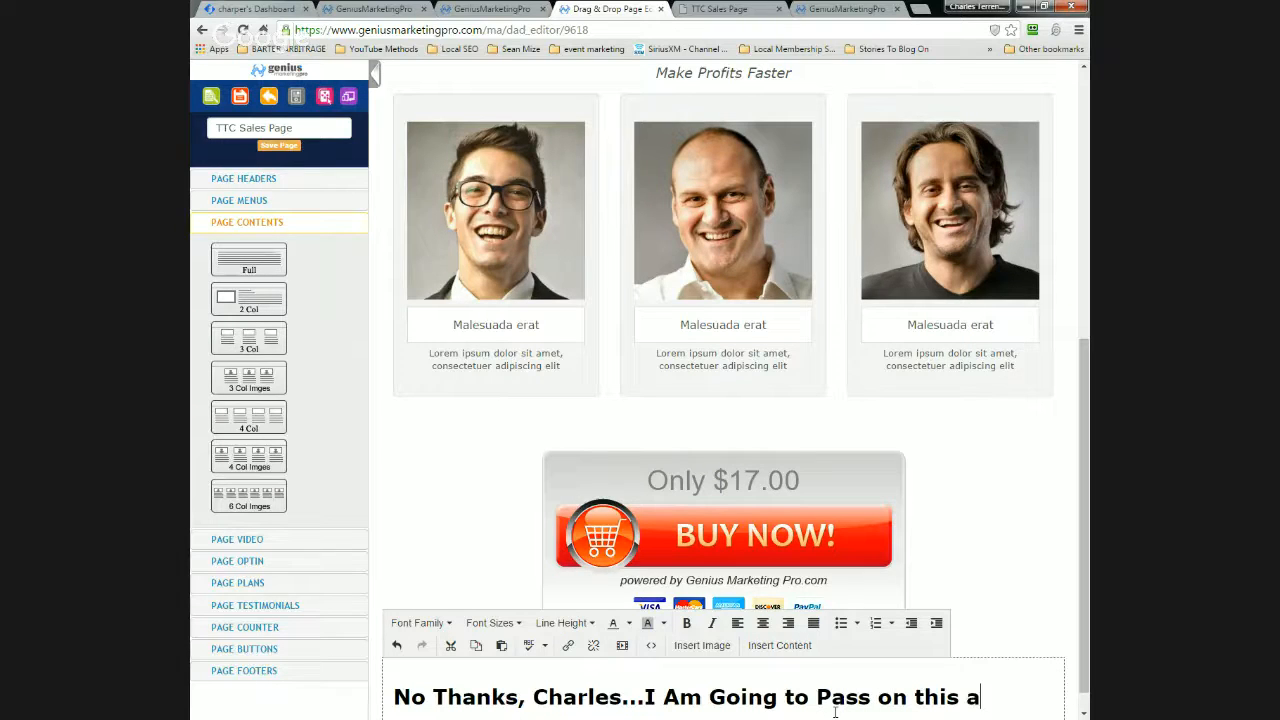
key(BackSpace)
text(Fantastic Offer)
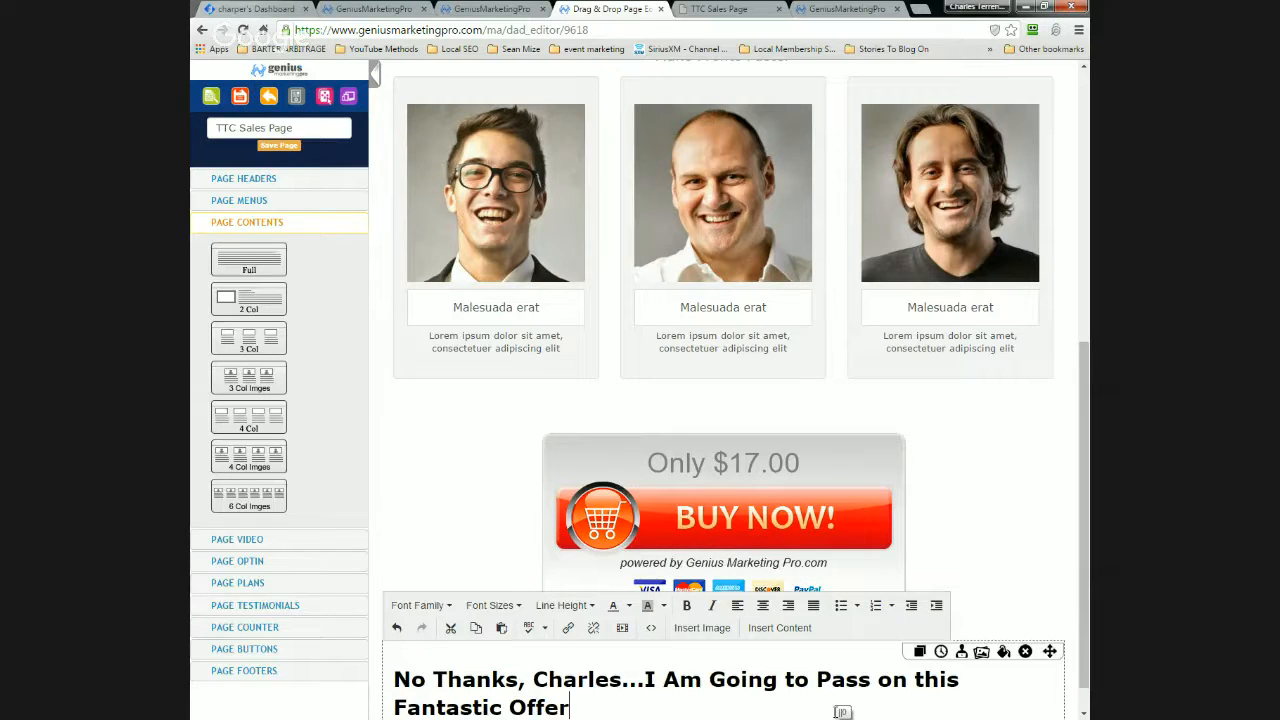
Continue the "No Thanks" sentence with ", and I Understand My Toes Are Going to Fall Off".
text(, and I Underts)
key(BackSpace)
key(BackSpace)
text(stan d My Tow)
key(BackSpace)
text(es )
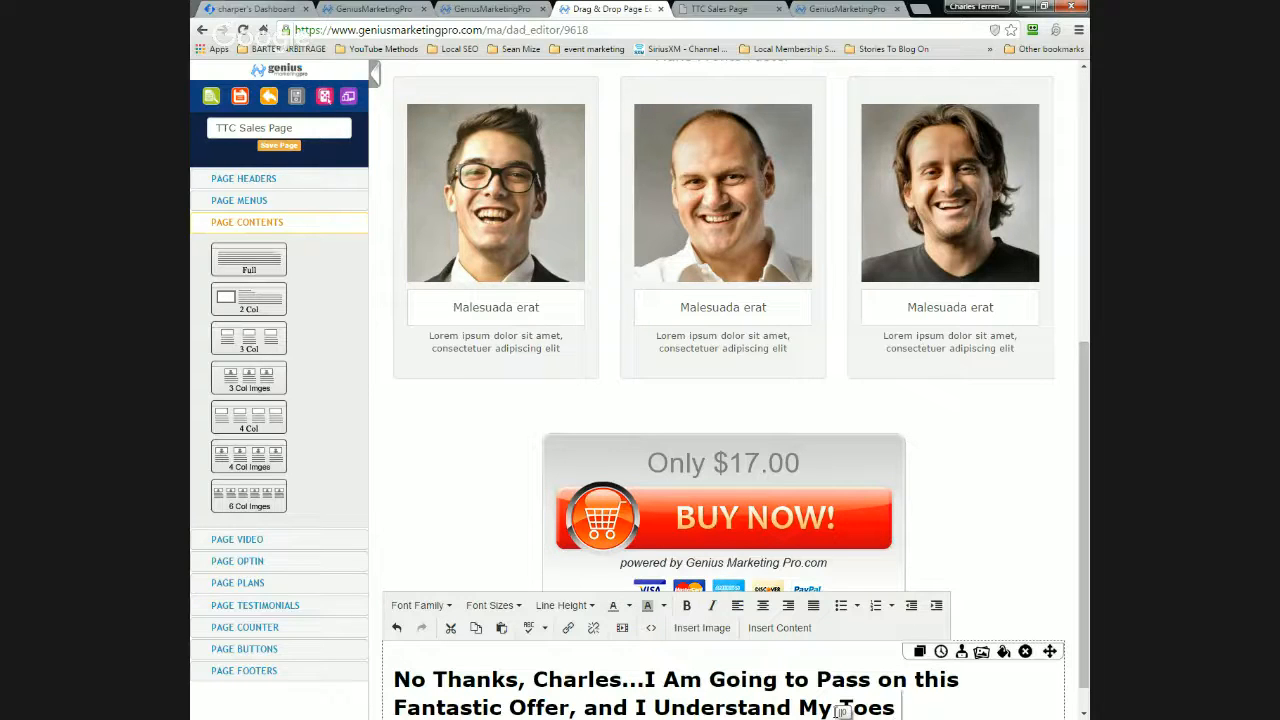
text(ARe)
key(BackSpace)
key(BackSpace)
text(re Going)
text(Fall )
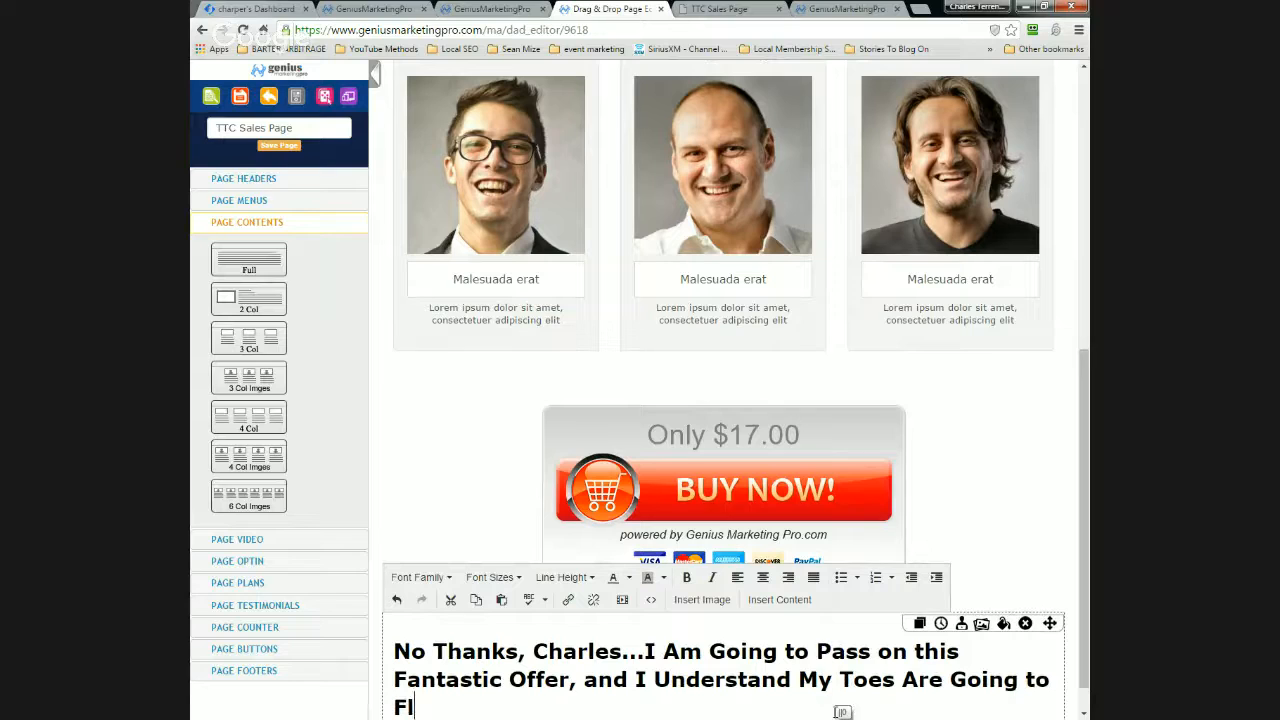
text(Off)
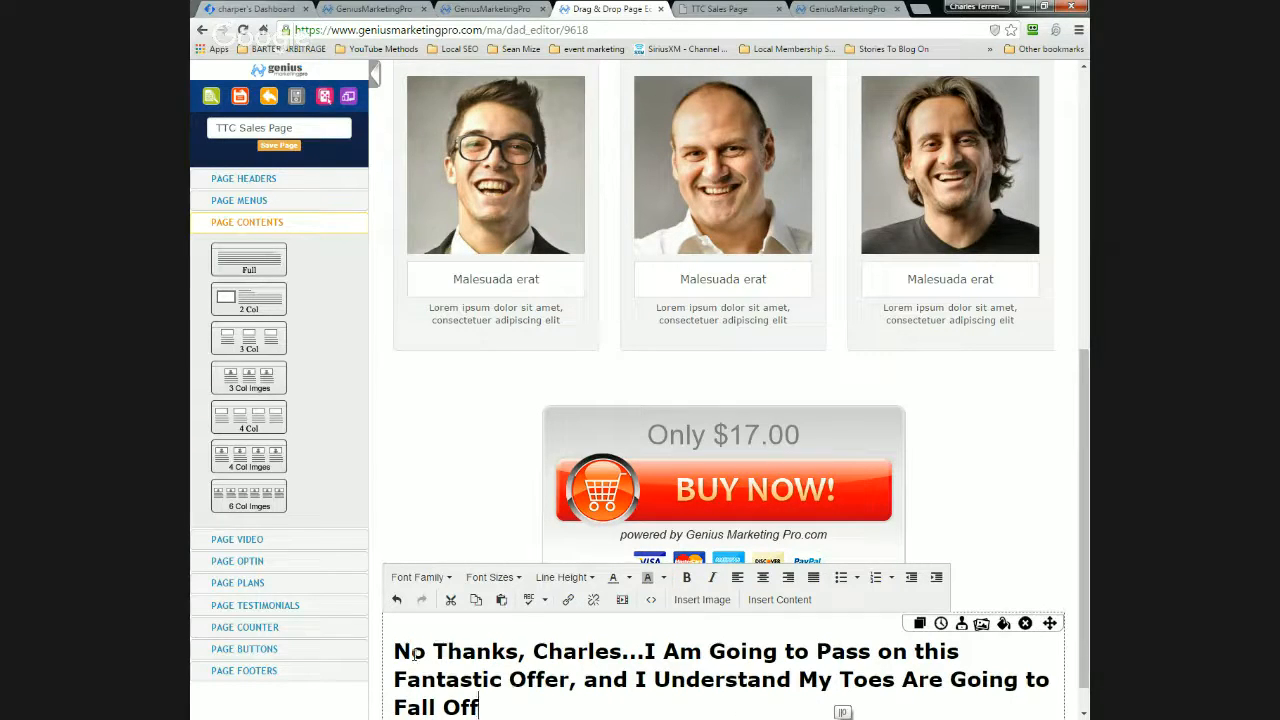
Center the whole "No Thanks" text and link it to the copied Webinar page URL.
drag(393, 651, 499, 709)
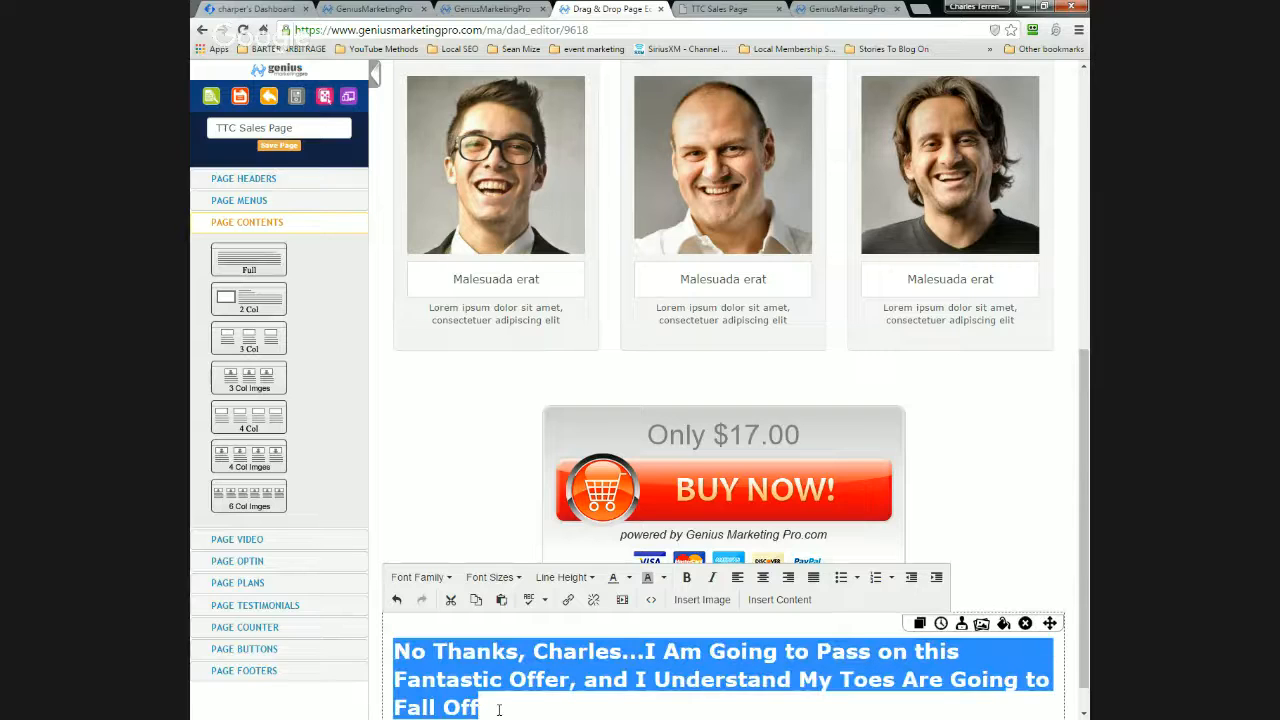
click(763, 580)
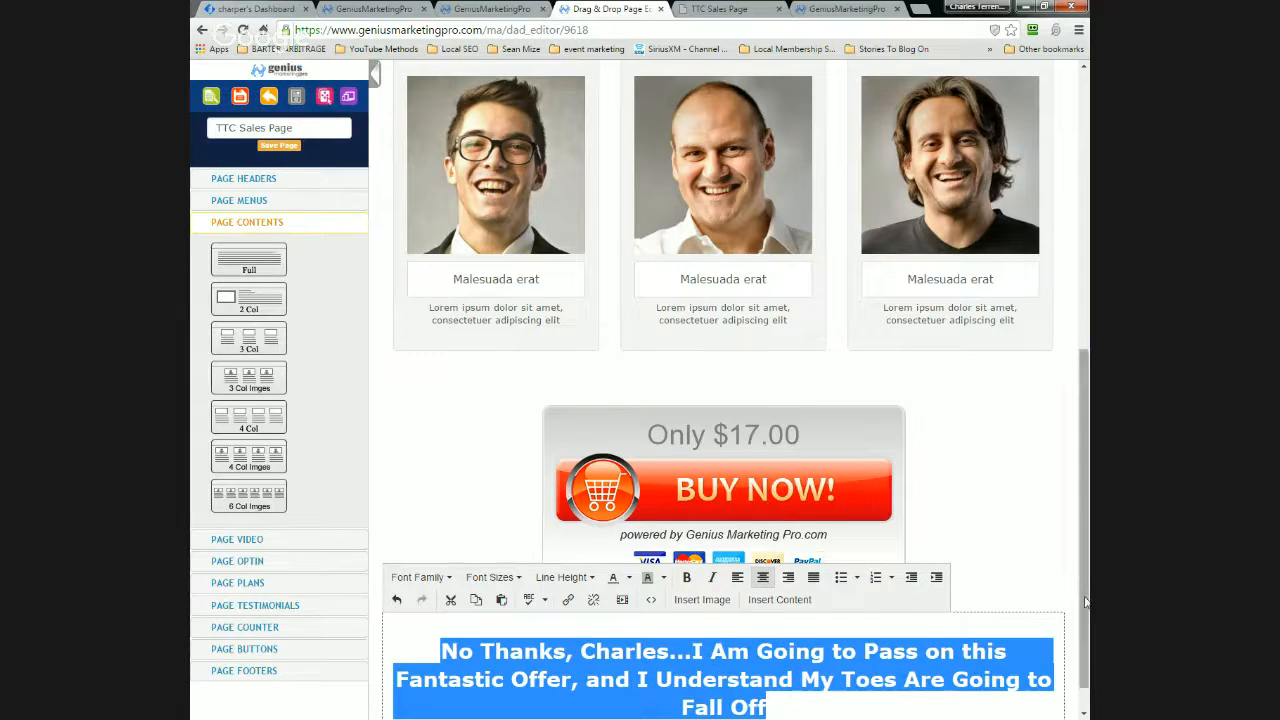
click(568, 600)
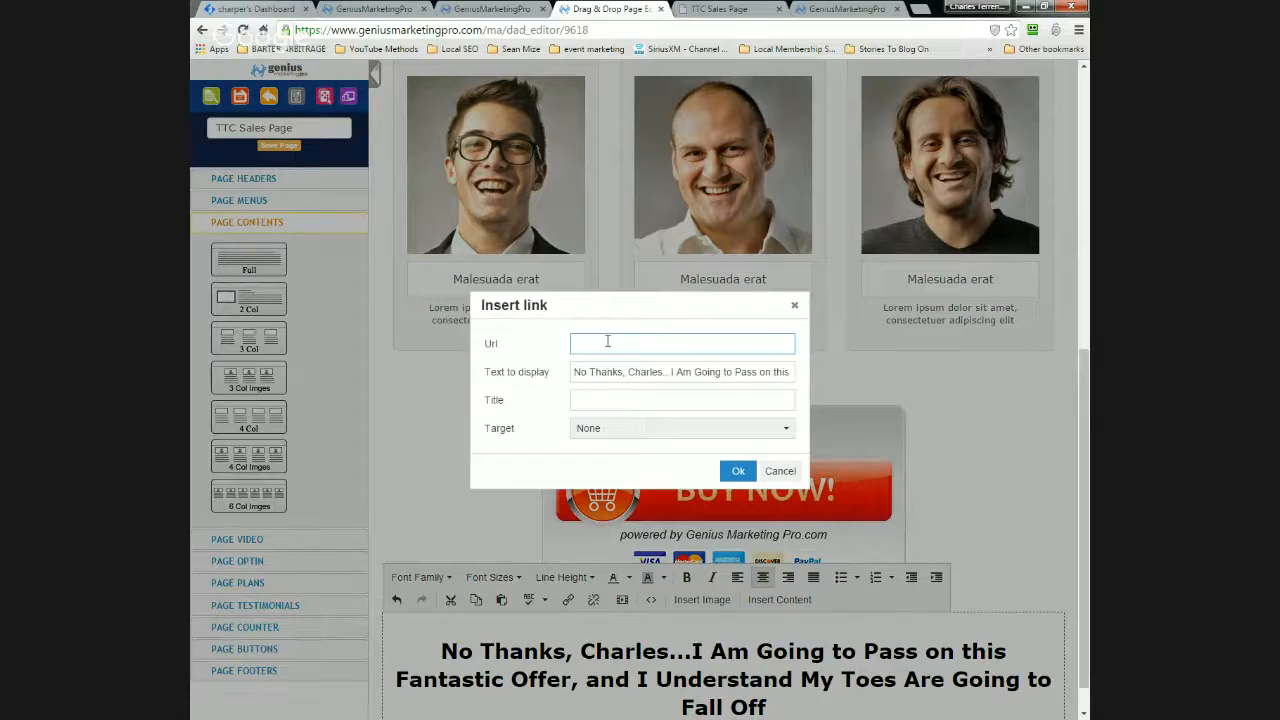
key(ctrl+v)
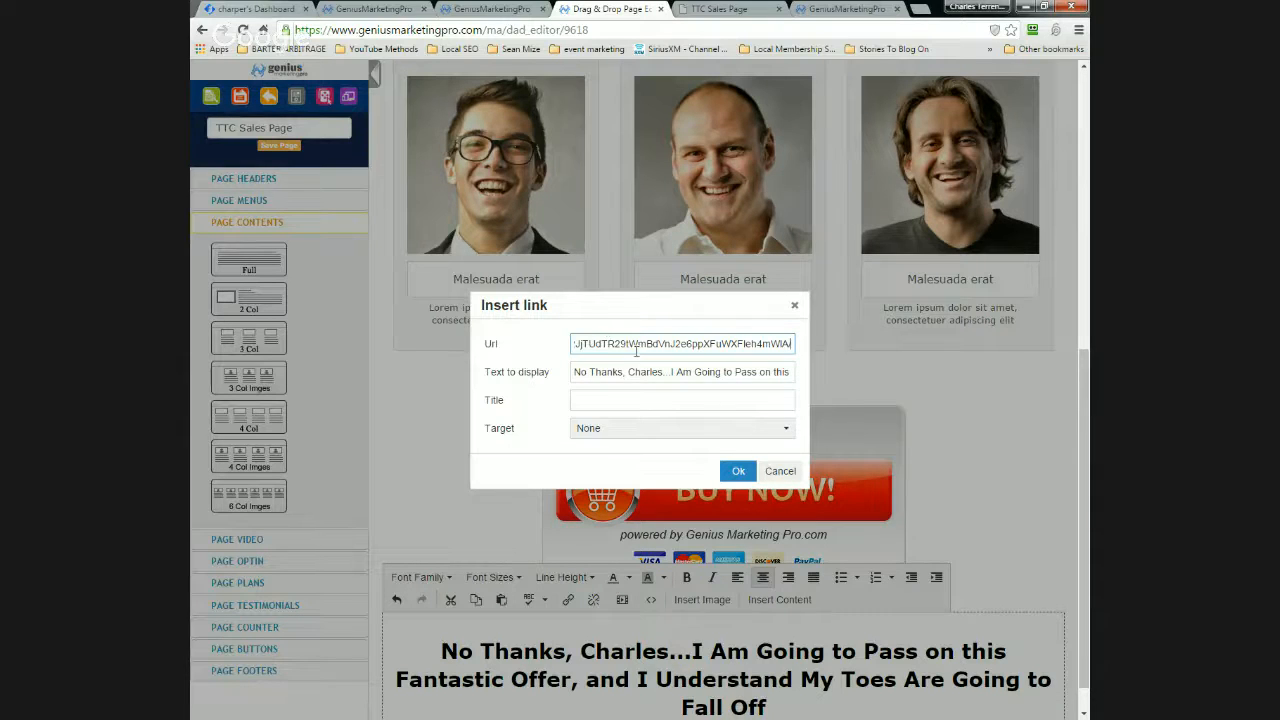
scroll(729, 474, up, 1)
scroll(742, 470, down, 2)
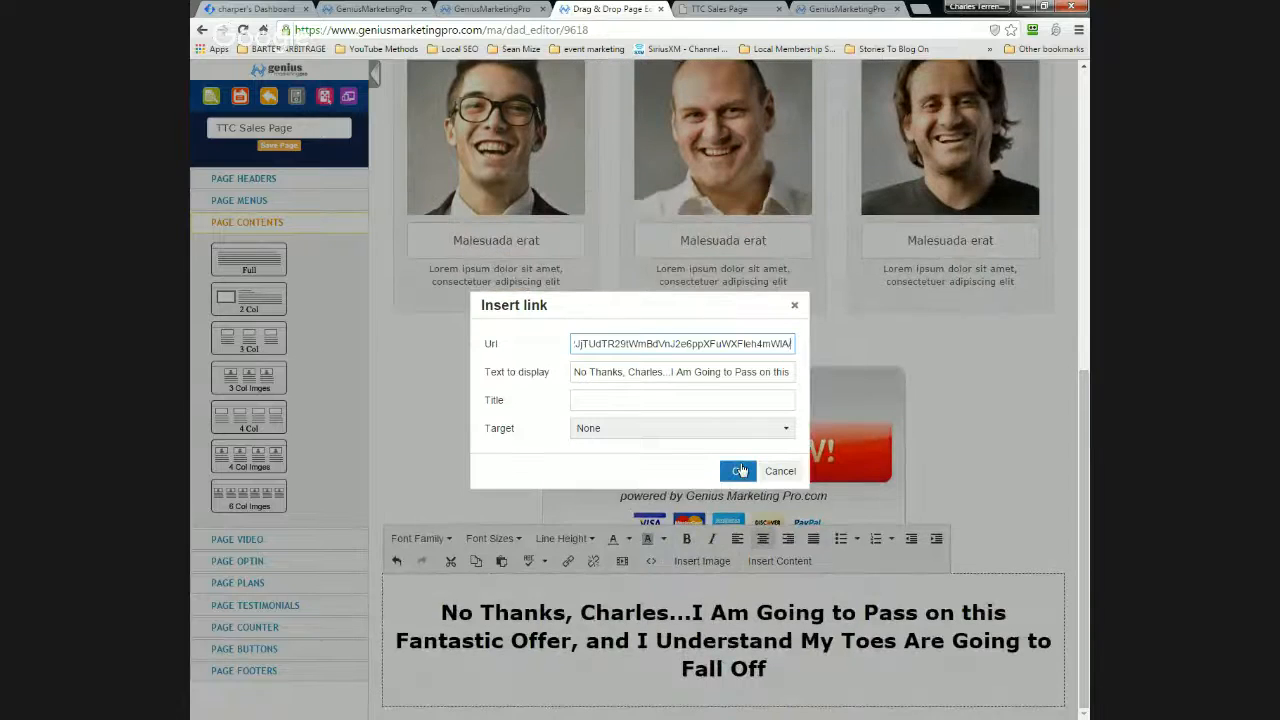
click(740, 470)
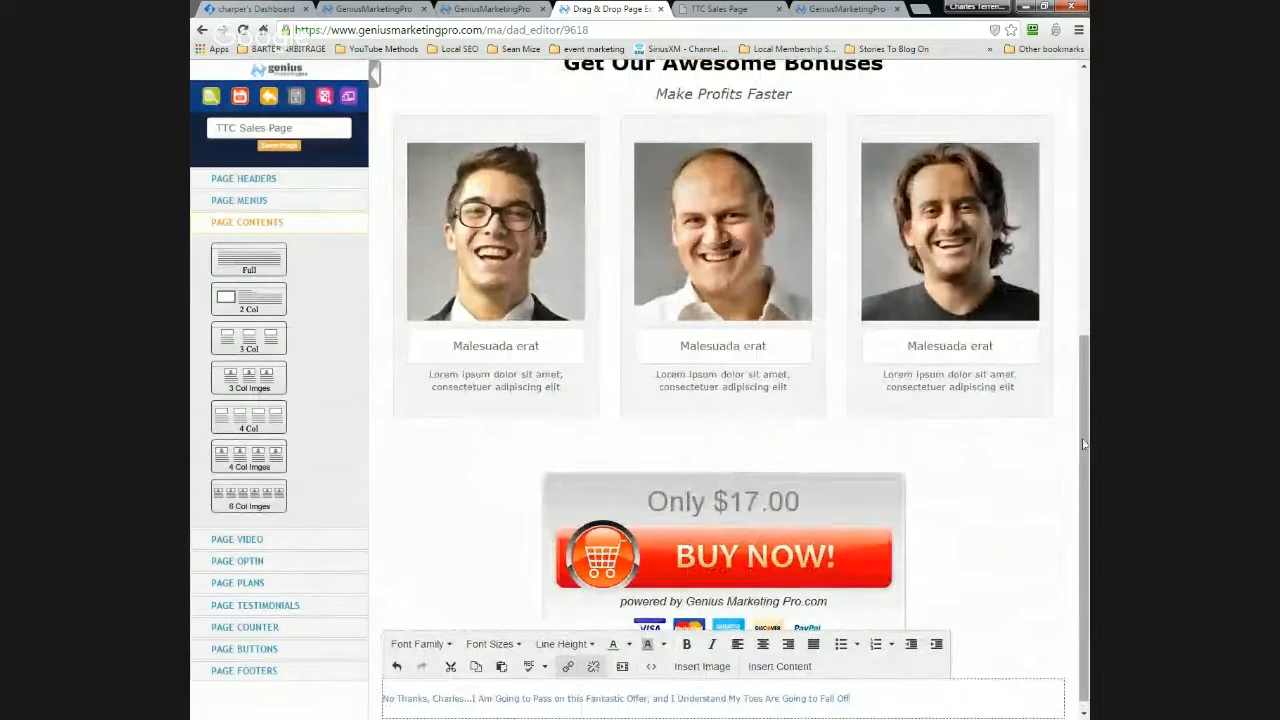
Format the linked "No Thanks" text in Arial Black at 24pt.
drag(1084, 451, 1081, 521)
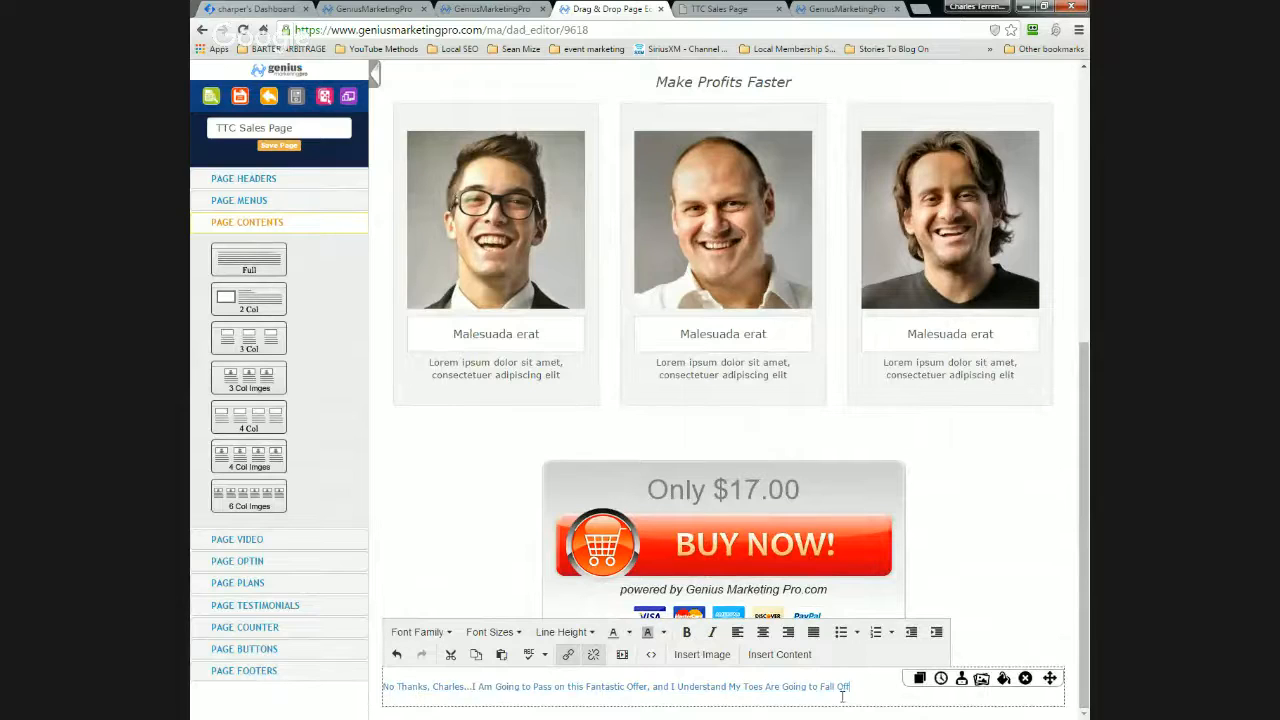
drag(850, 686, 318, 690)
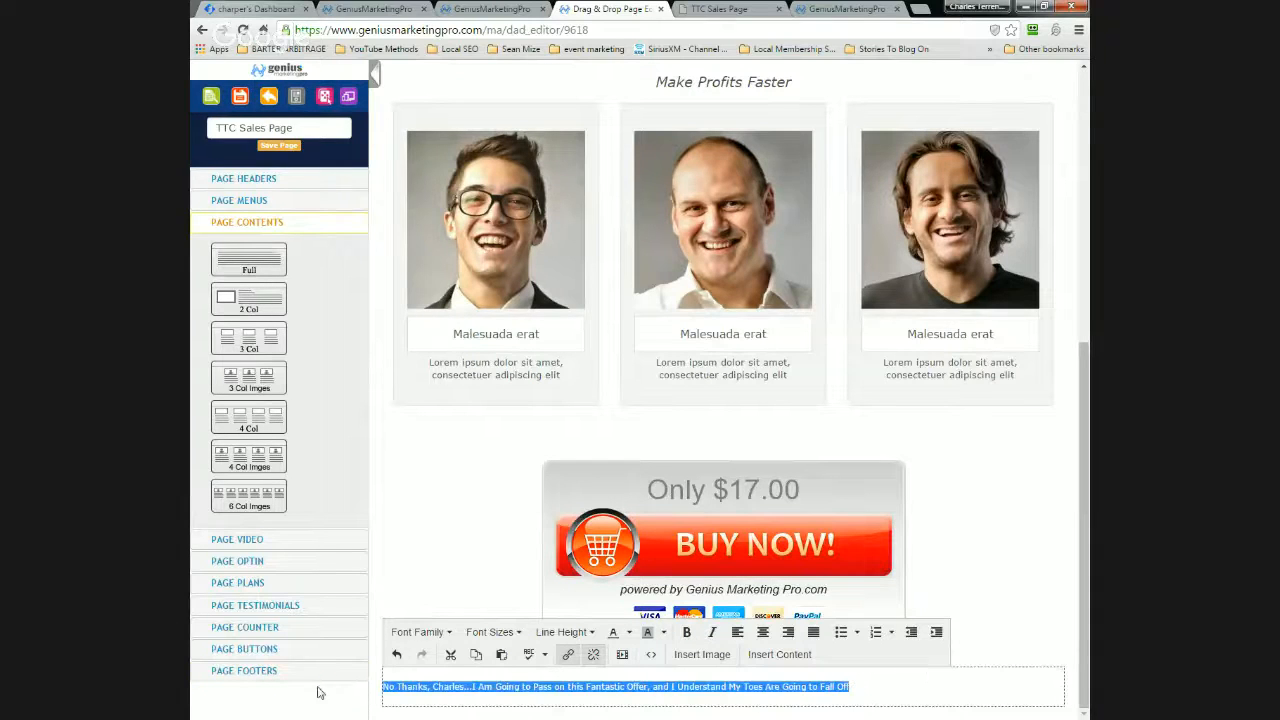
click(448, 632)
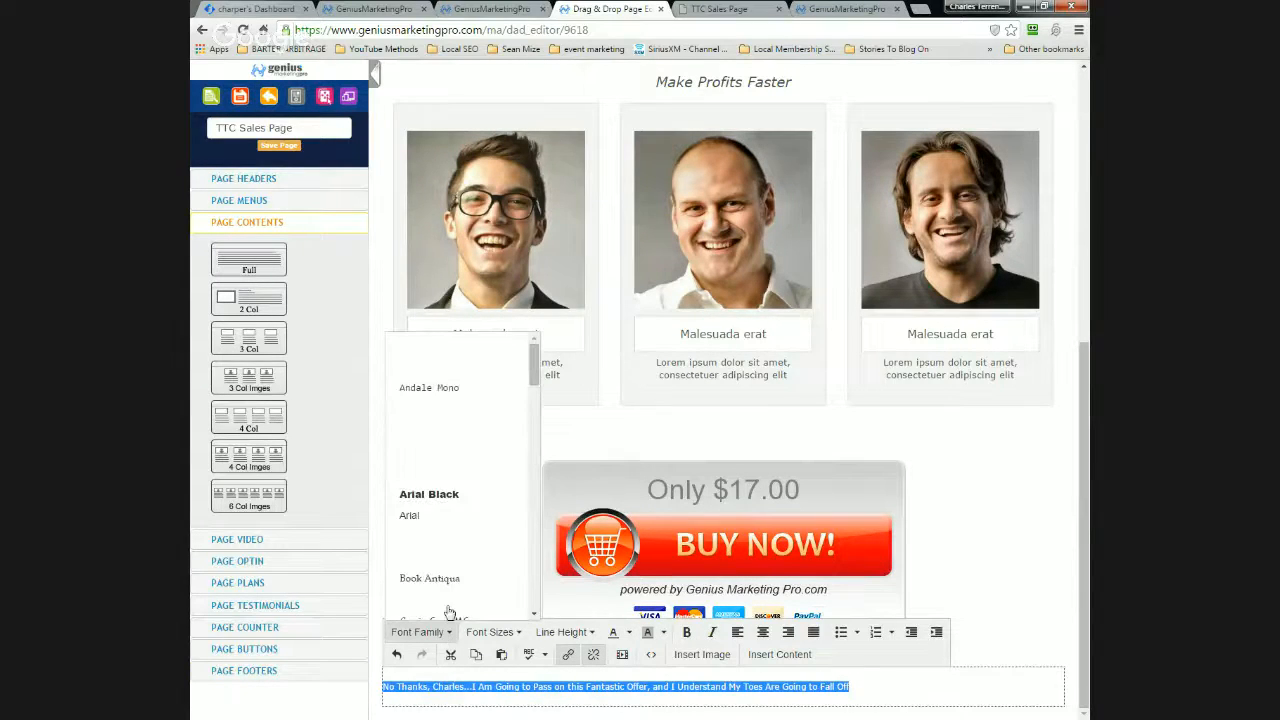
click(437, 505)
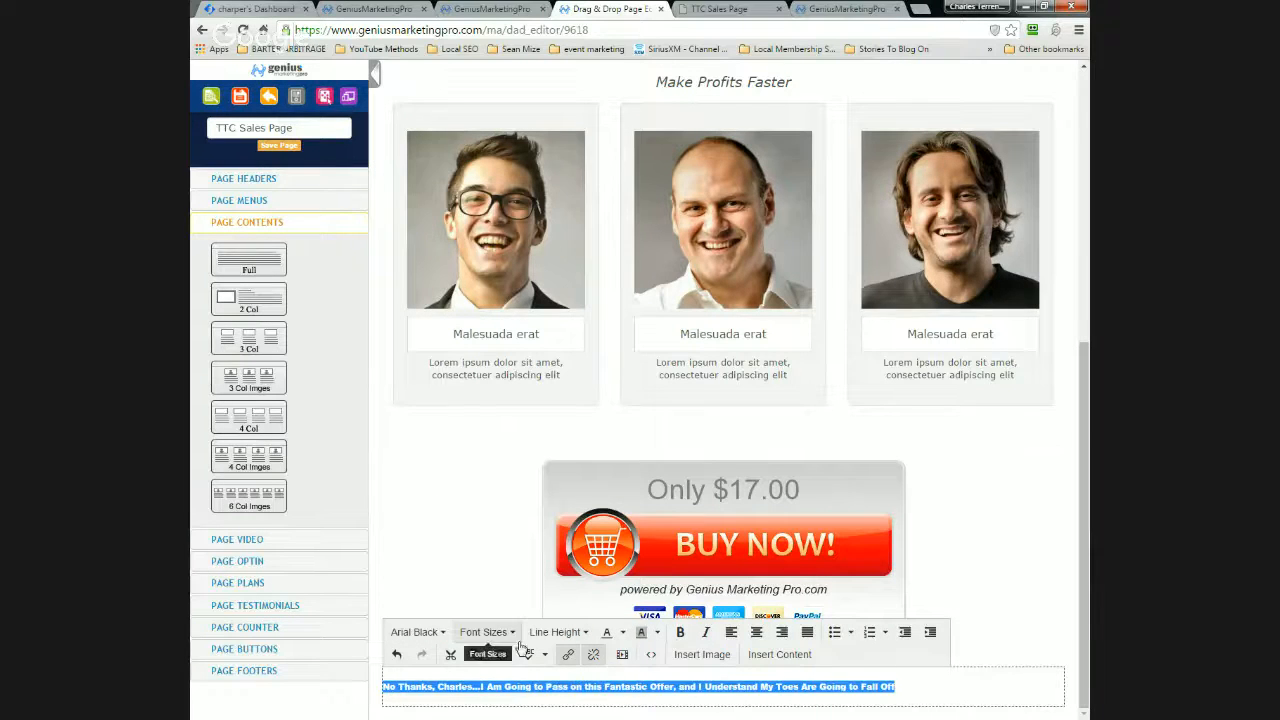
click(485, 632)
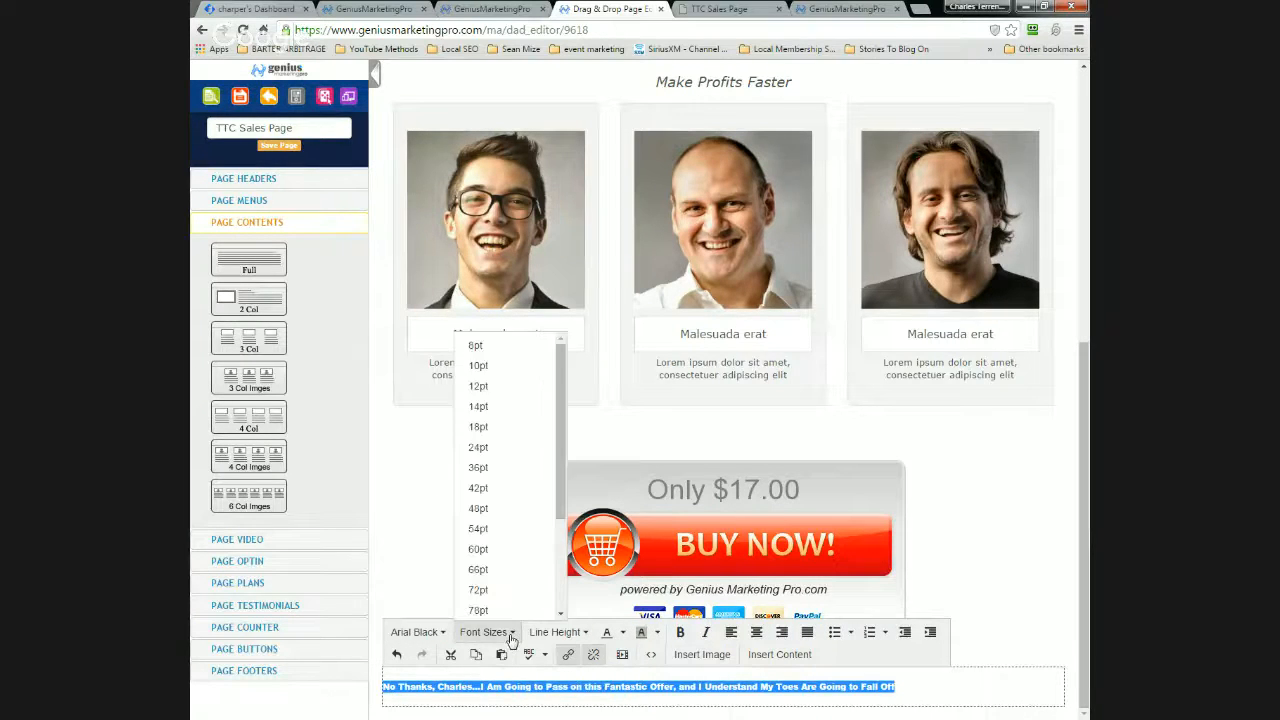
click(486, 492)
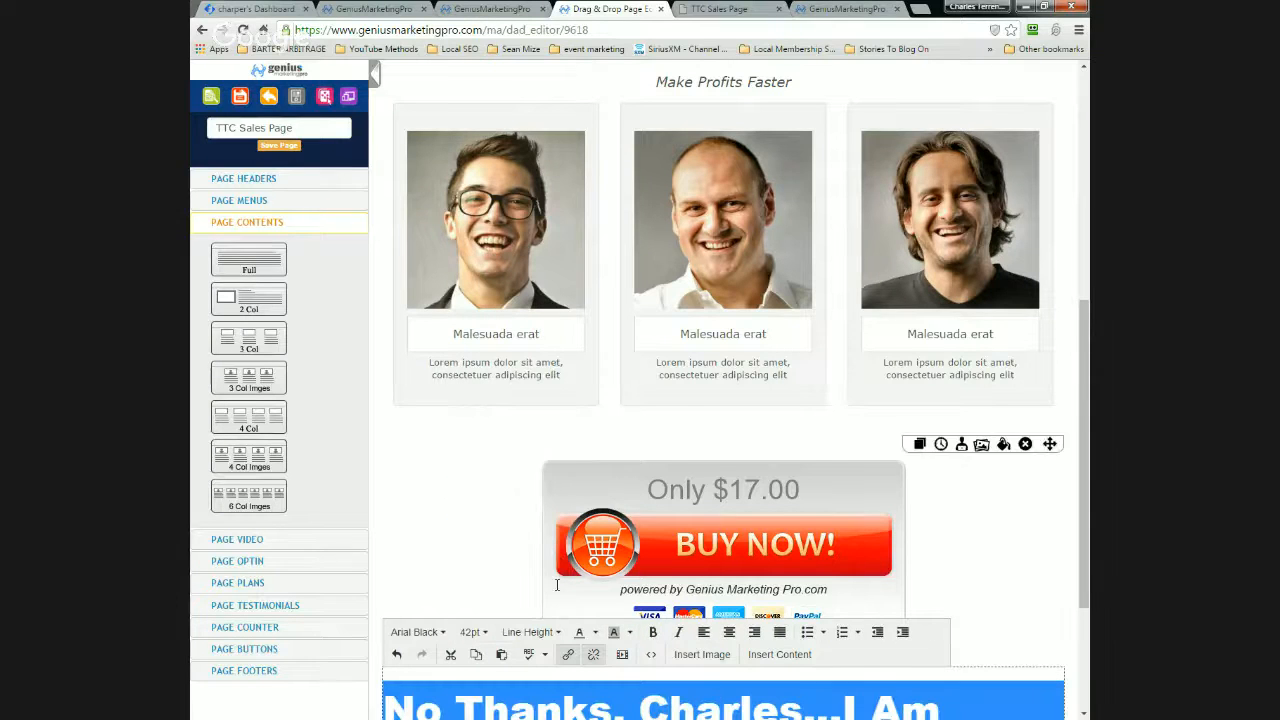
click(472, 632)
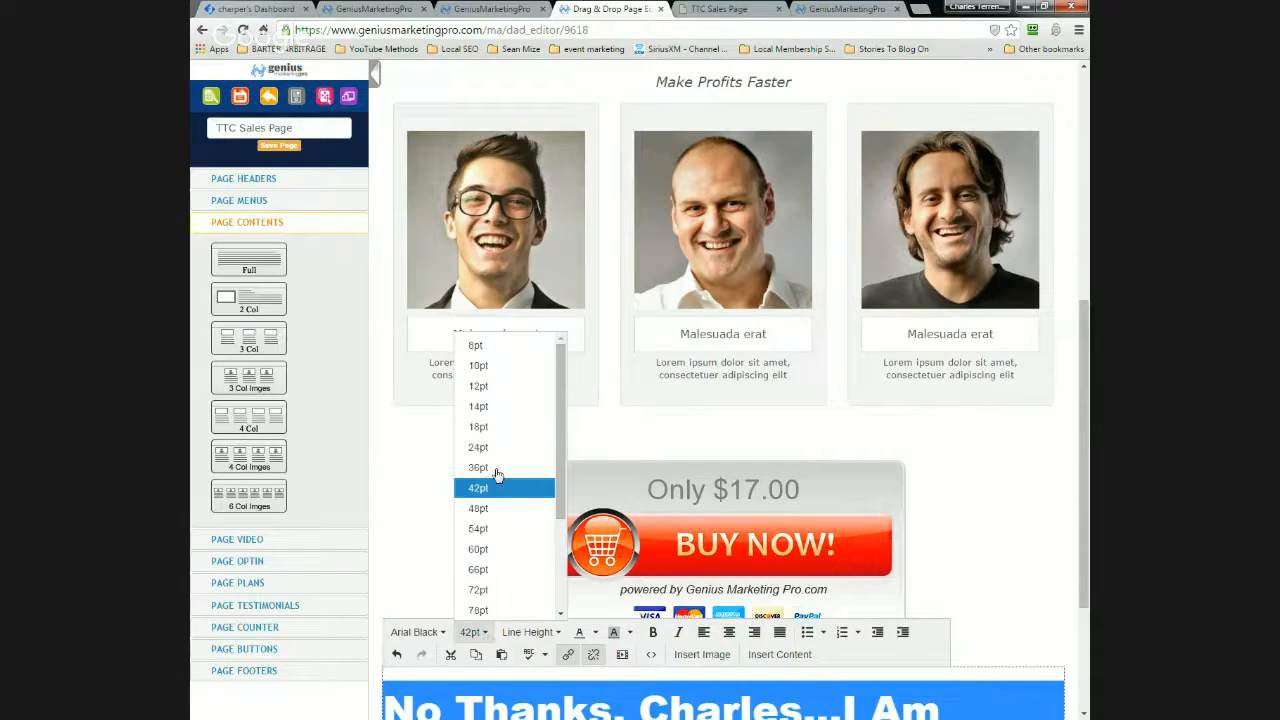
click(480, 447)
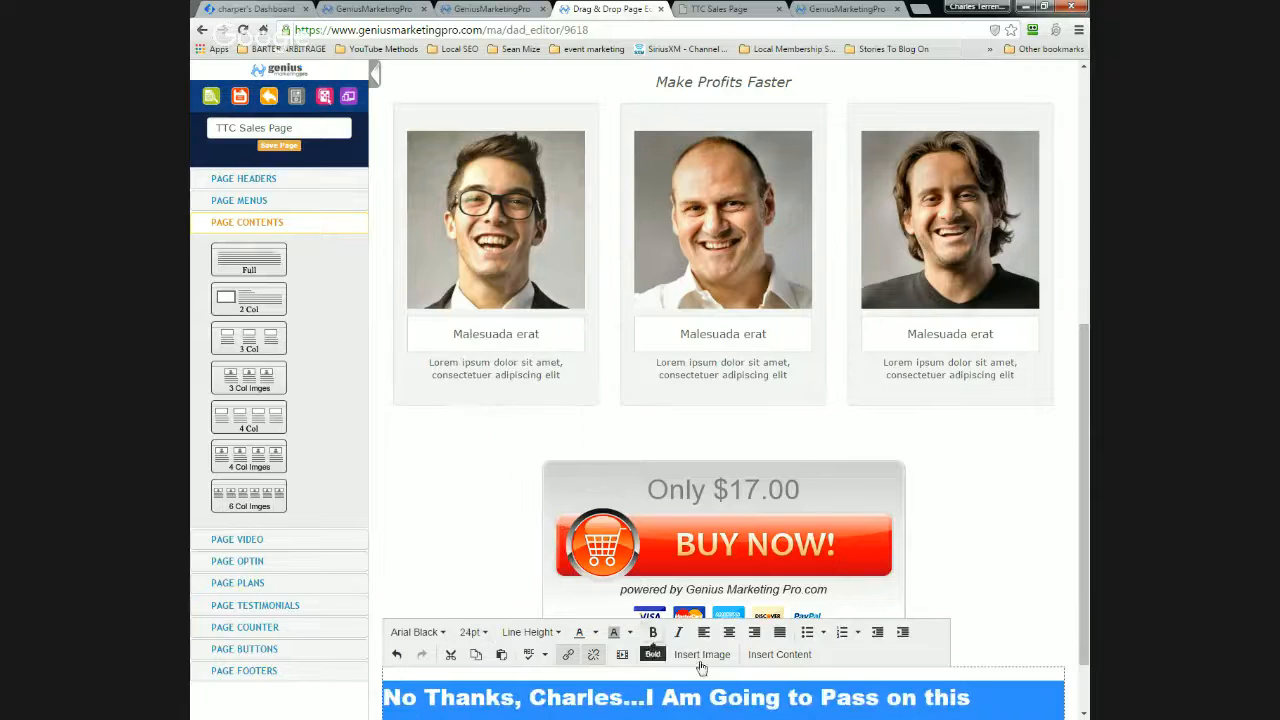
Center the linked "No Thanks" text below the Buy Now button and save the page.
click(729, 632)
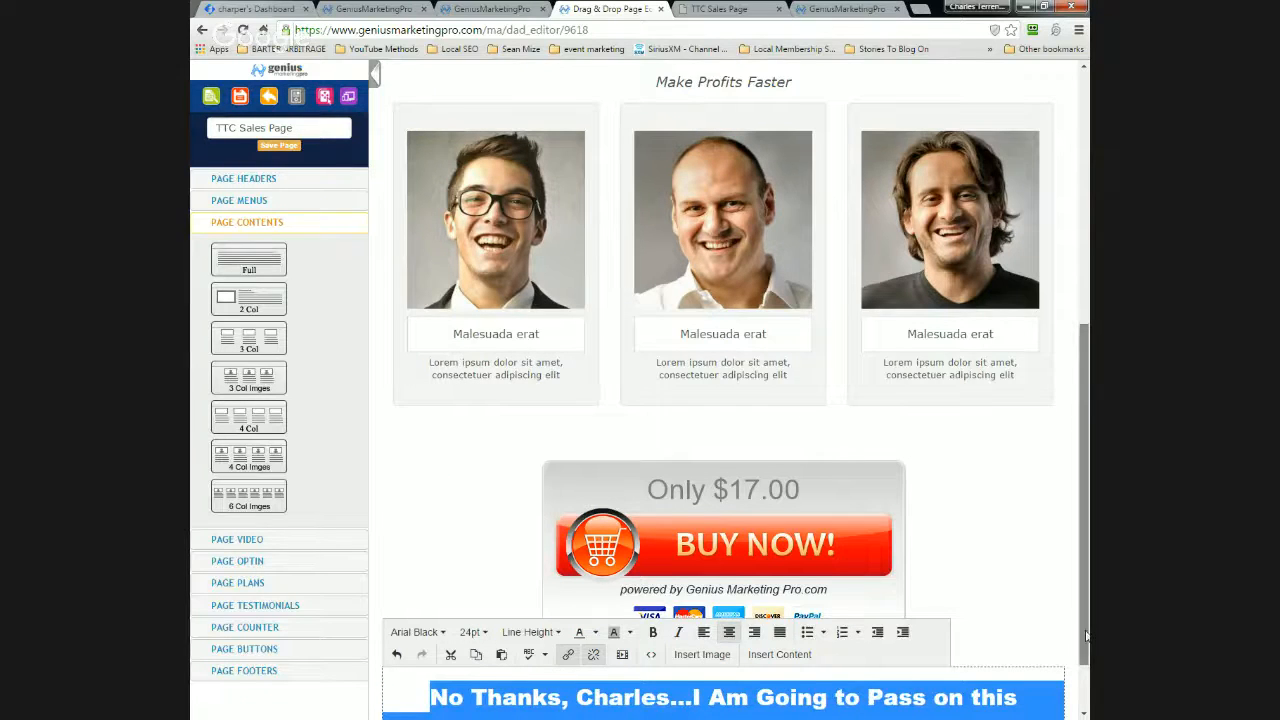
scroll(1086, 636, down, 2)
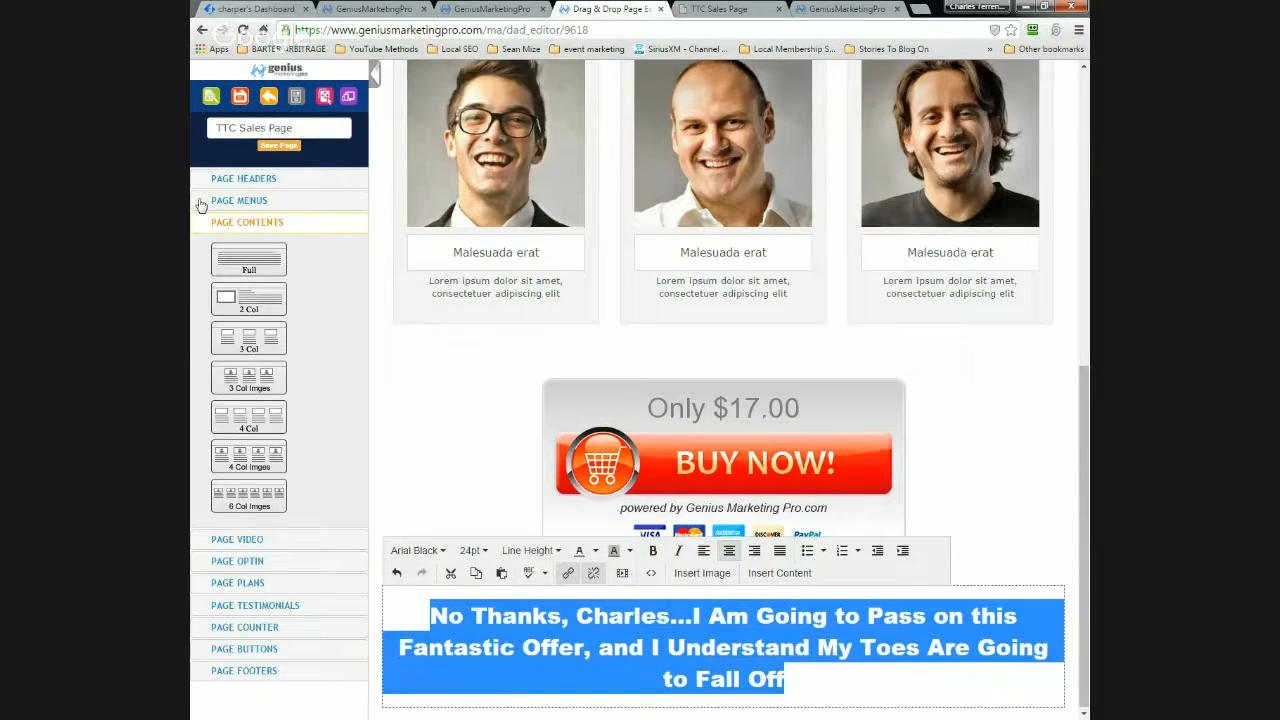
click(281, 150)
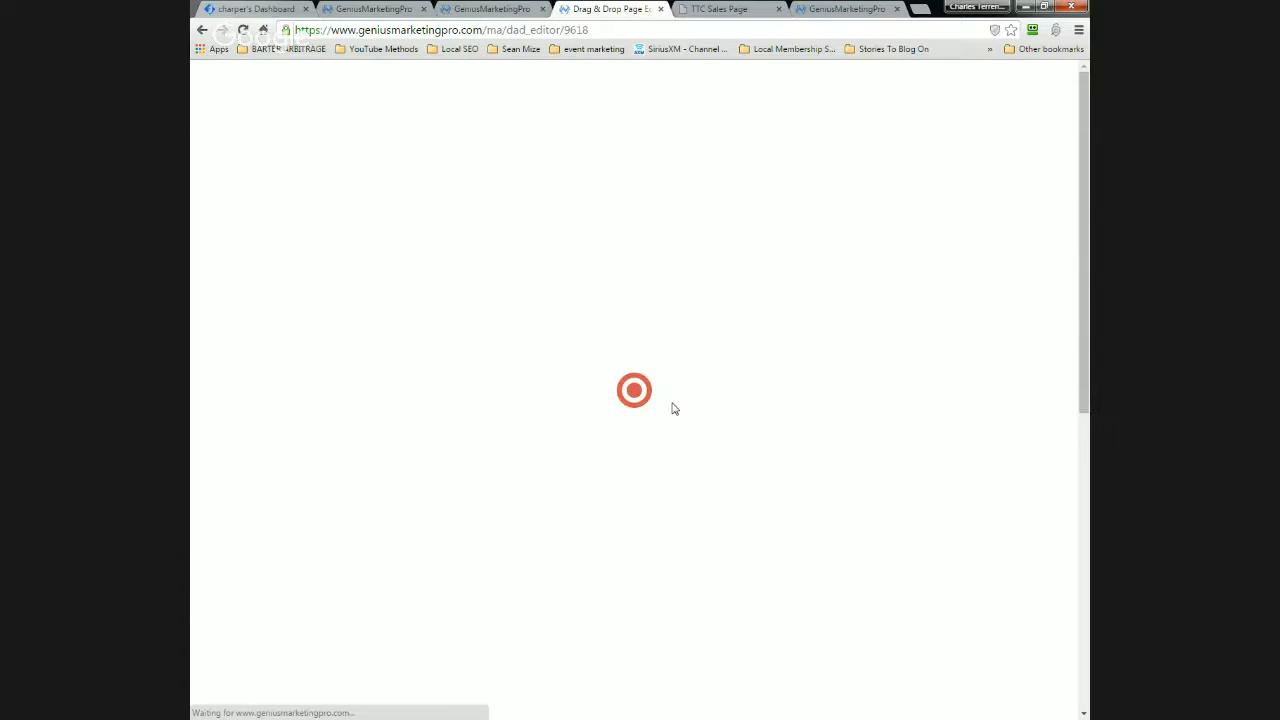
scroll(680, 415, down, 6)
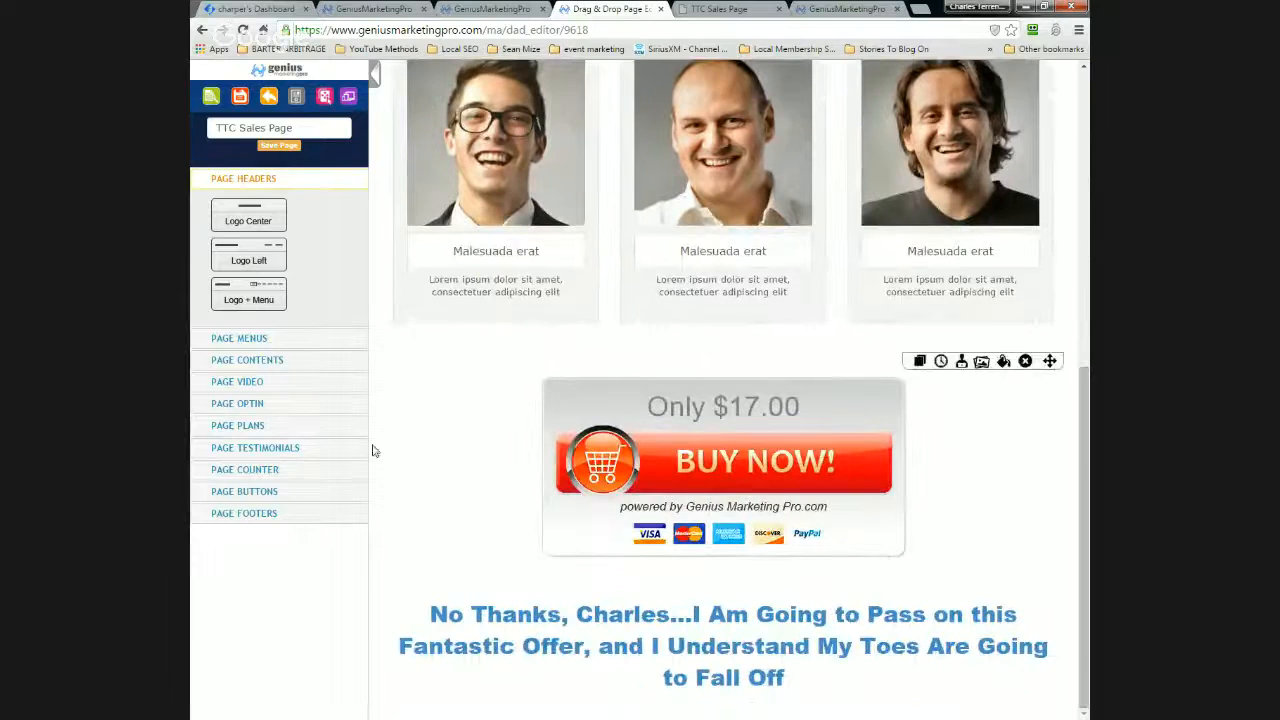
click(265, 362)
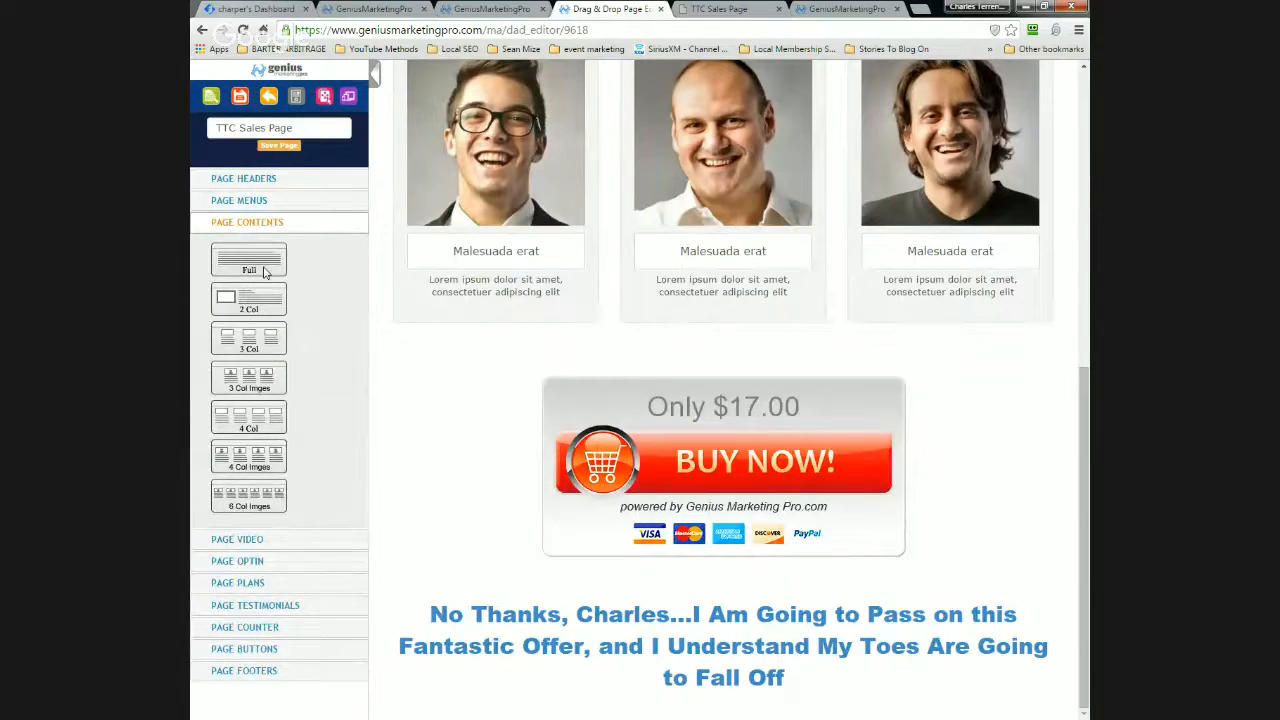
click(627, 637)
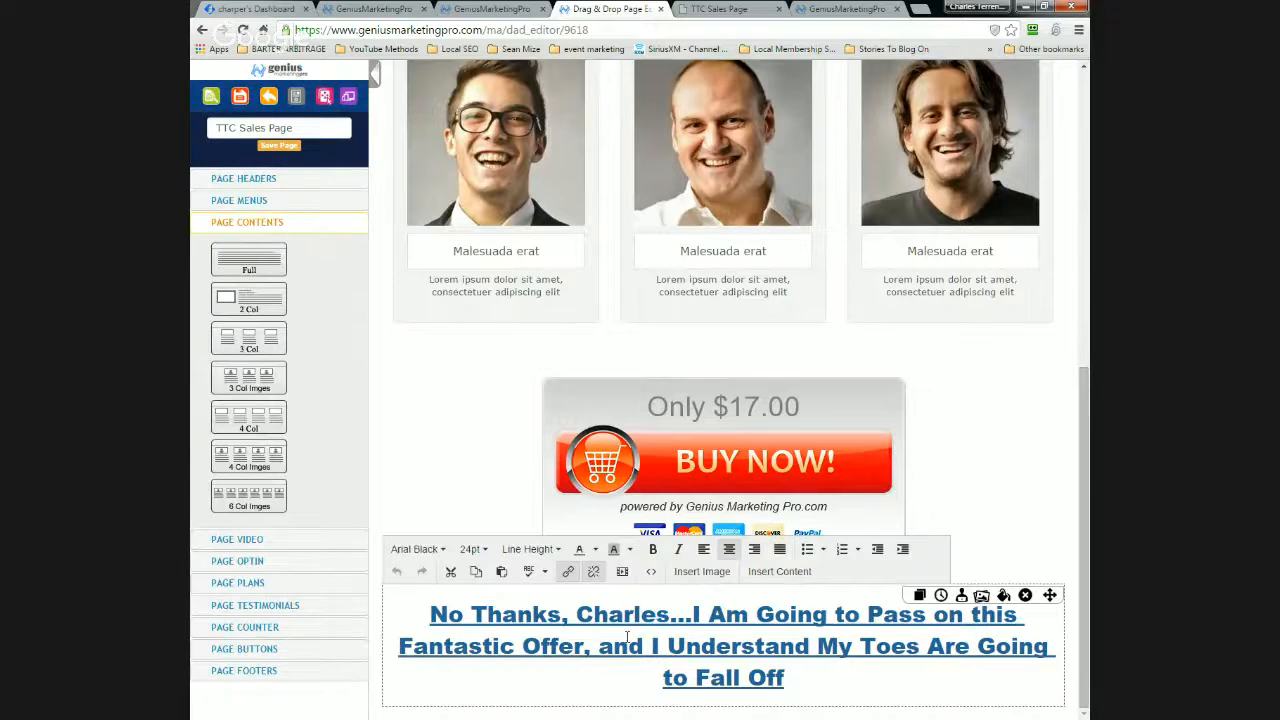
drag(432, 608, 810, 691)
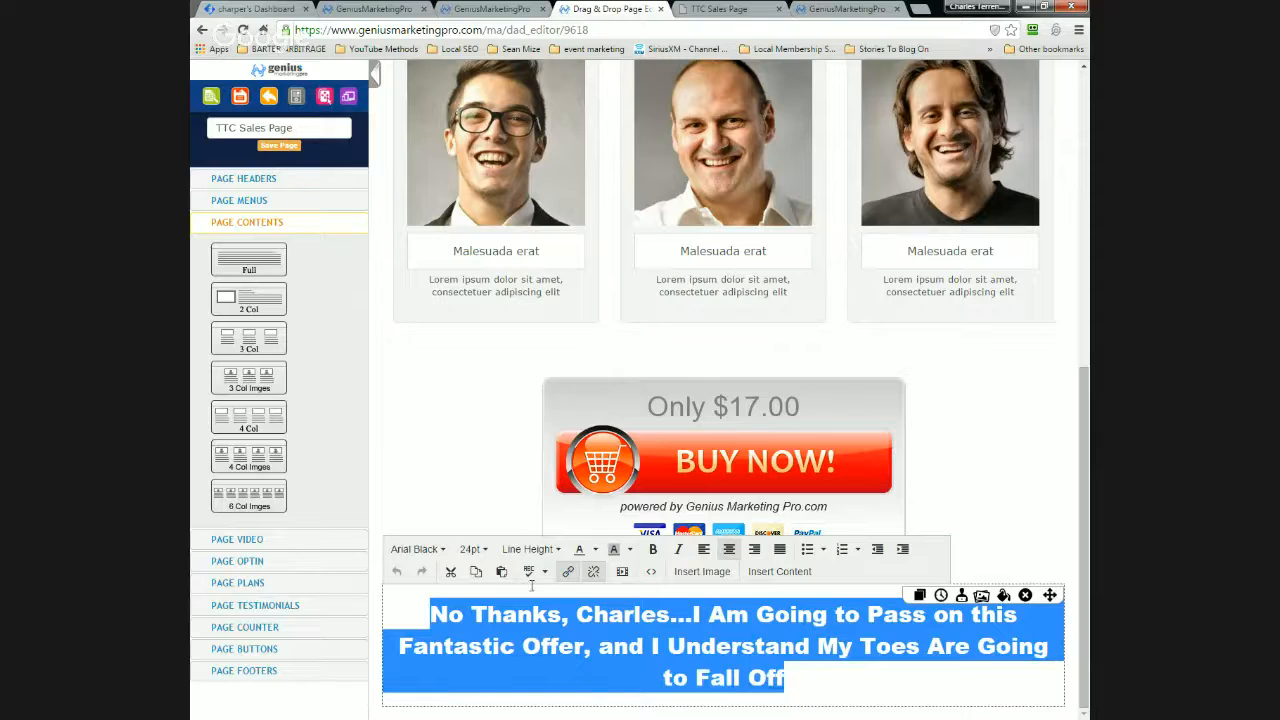
click(1004, 483)
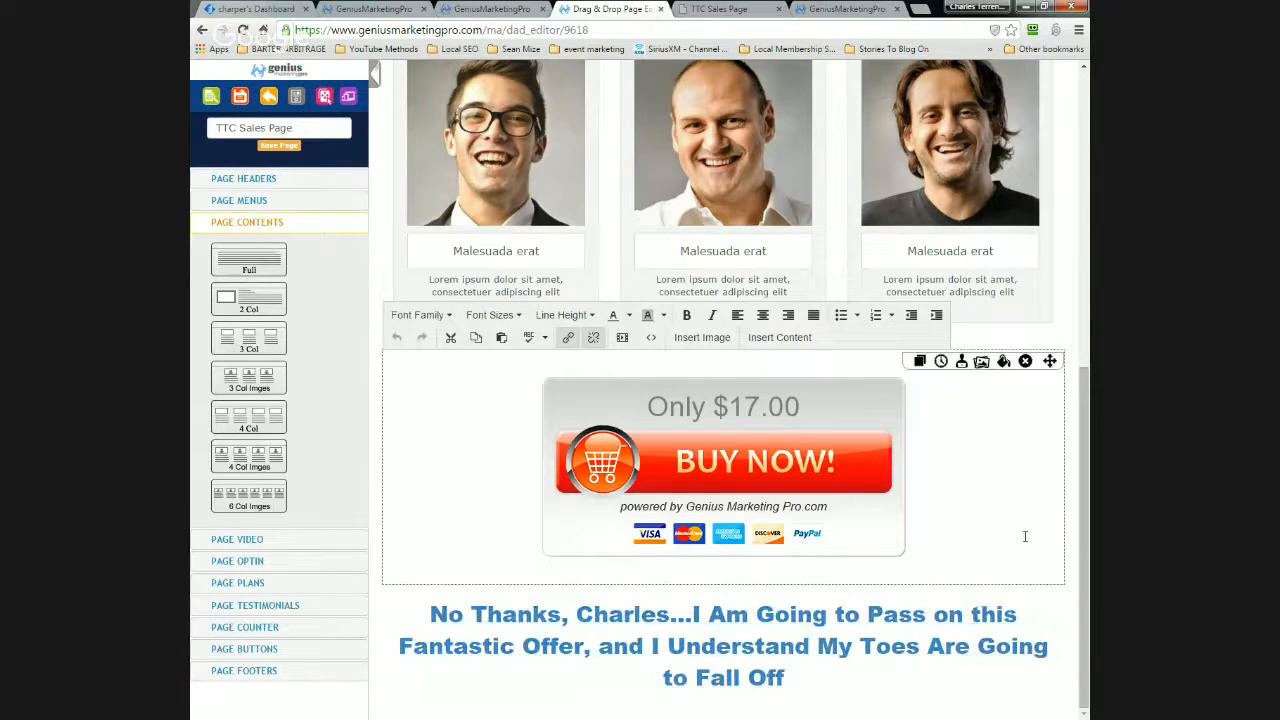
Save the TTC Sales Page again and return to the Twitter Traffic Conversions funnel.
click(286, 148)
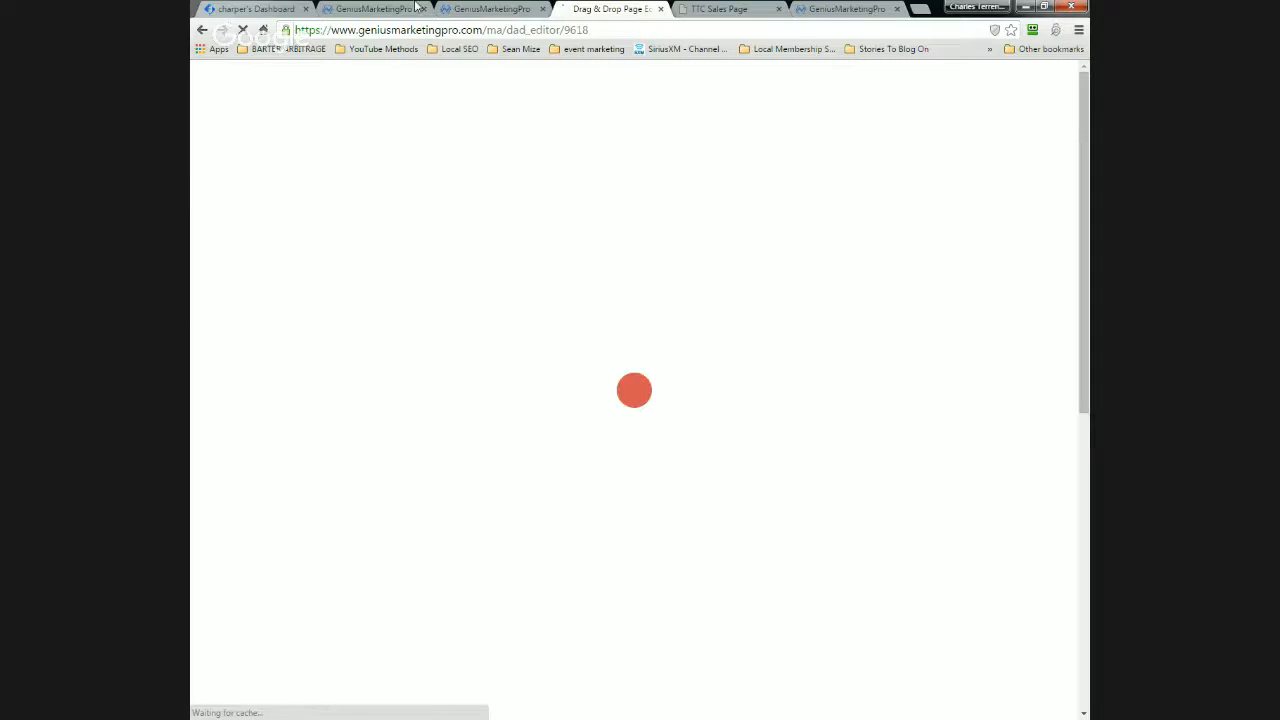
click(366, 9)
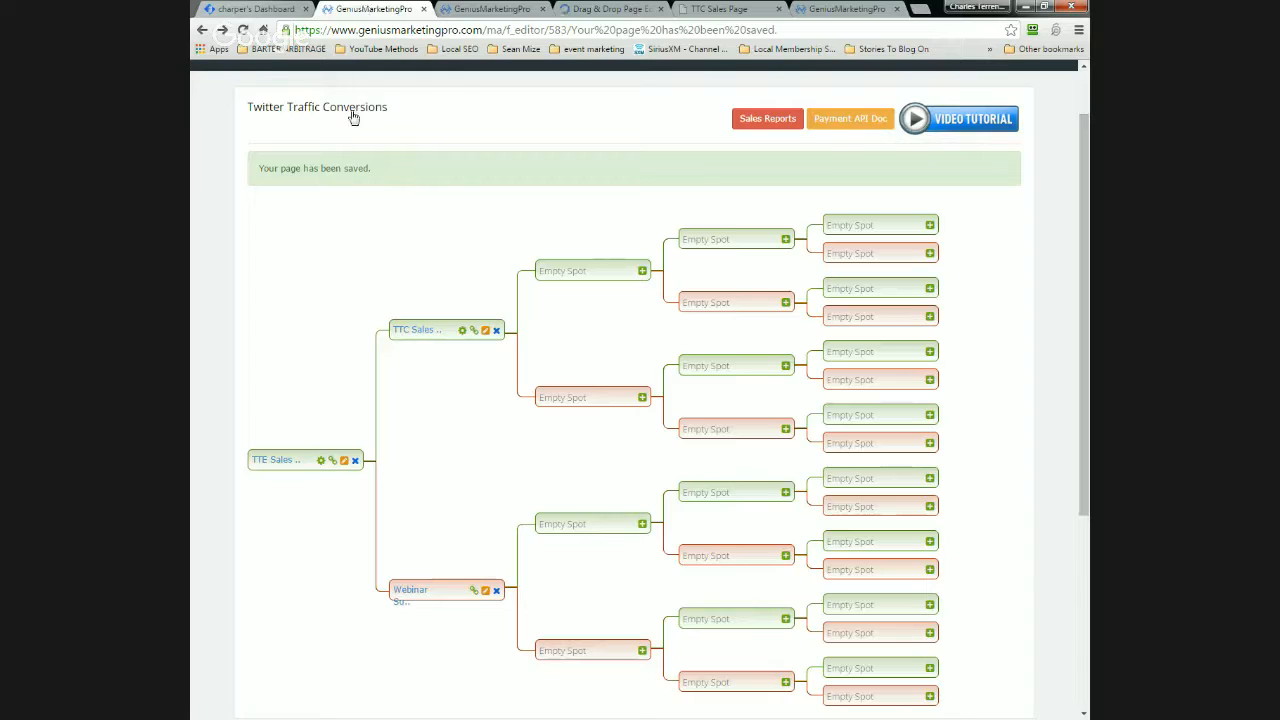